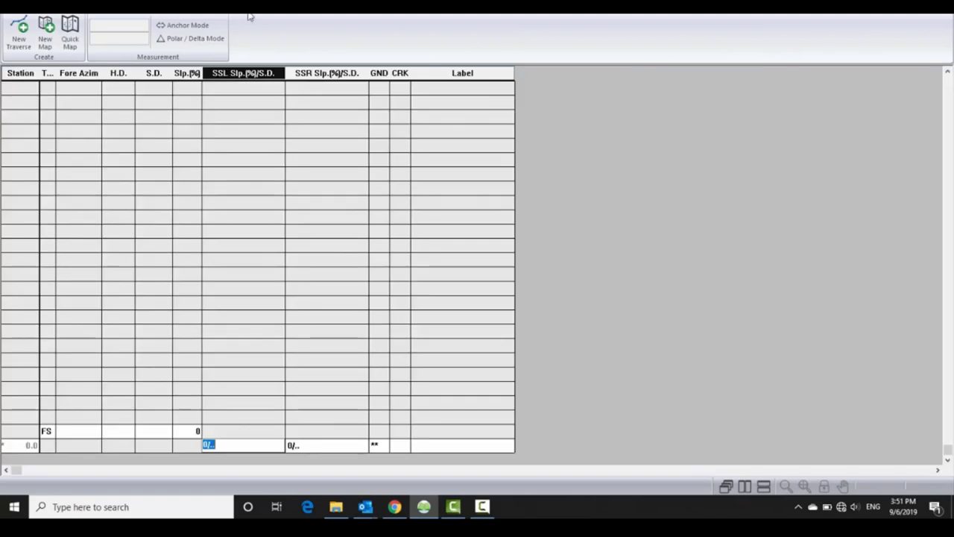
Apply the laser.slt screen layout to the traverse data sheet.
click(124, 9)
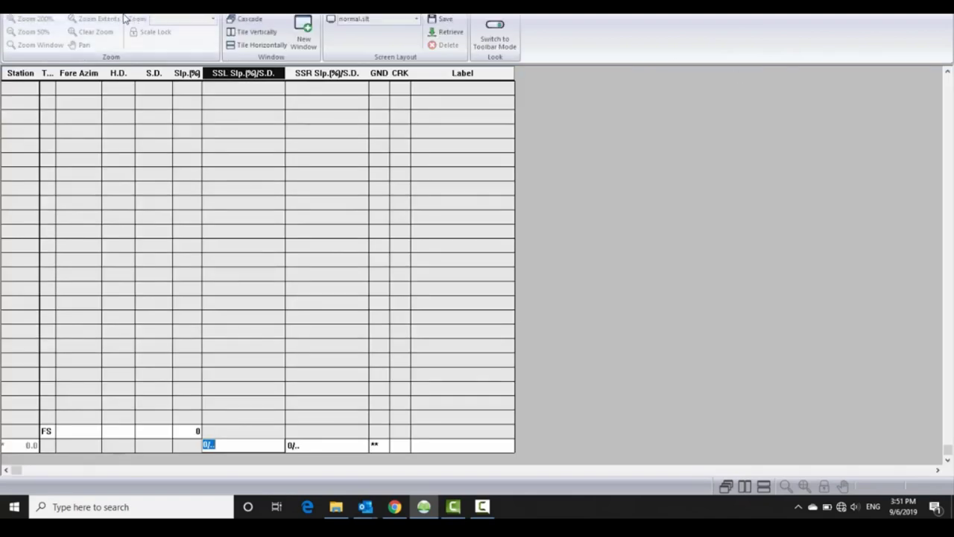
click(418, 20)
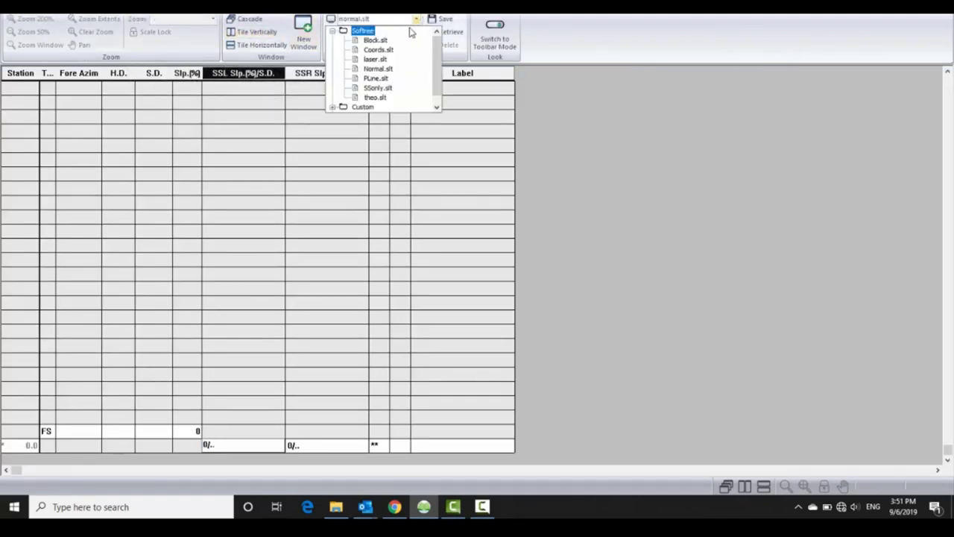
click(380, 57)
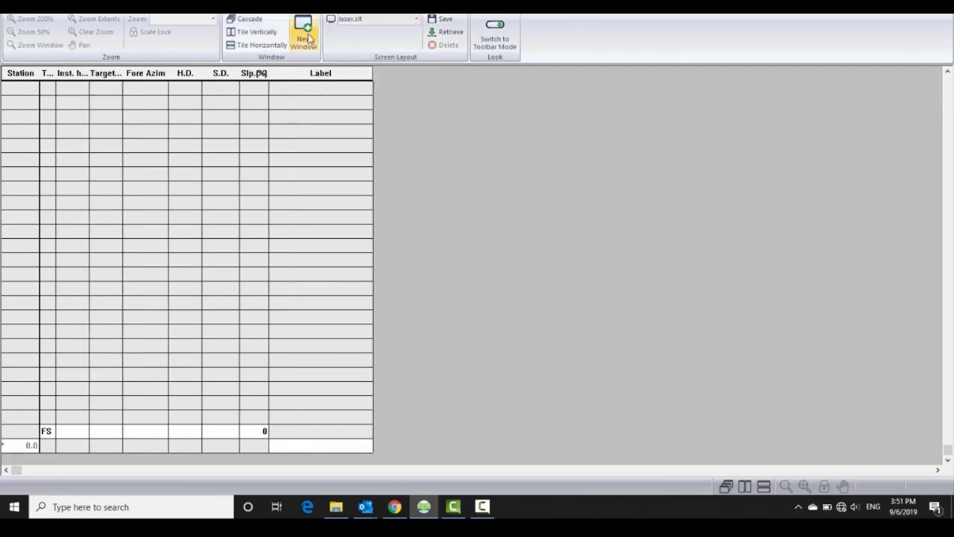
Change the first foreshot in the traverse to the shot type RS - Radial Shot.
click(51, 431)
click(486, 226)
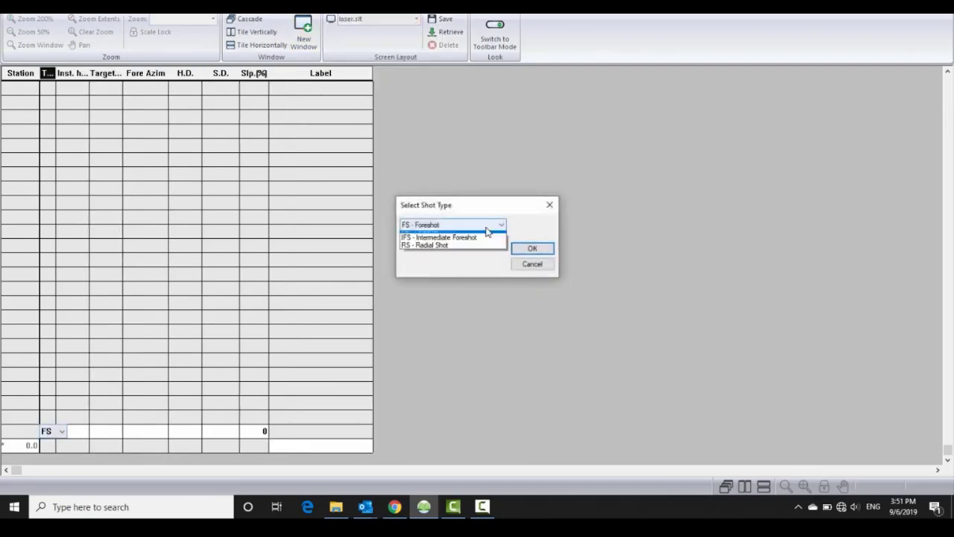
click(441, 245)
click(540, 248)
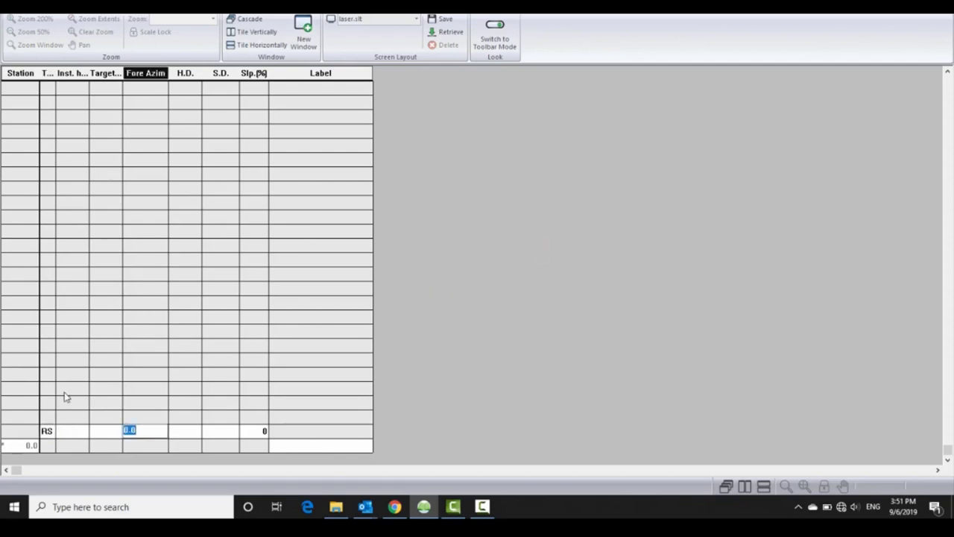
Enter an instrument height of 1.8 for the radial shot and go on to its fore azimuth.
click(82, 435)
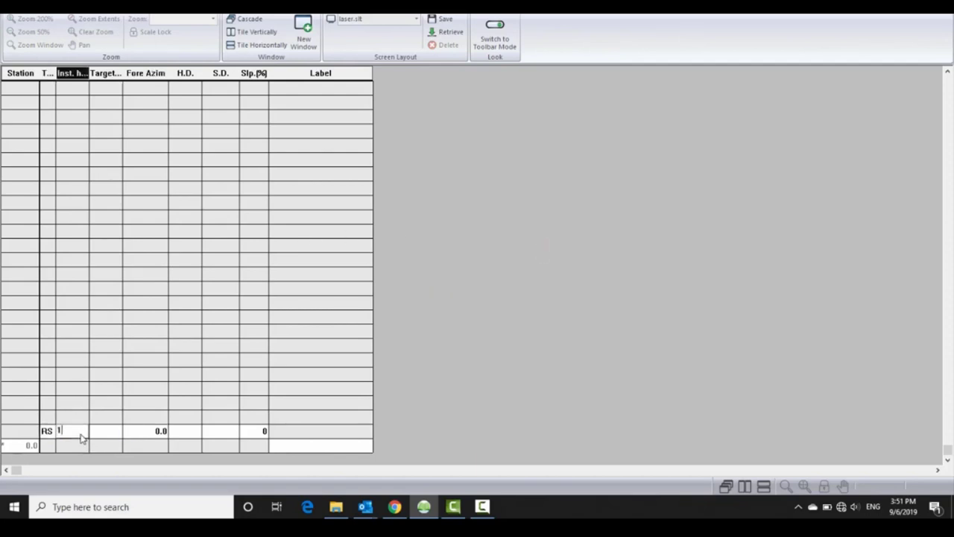
text(1.8)
click(127, 439)
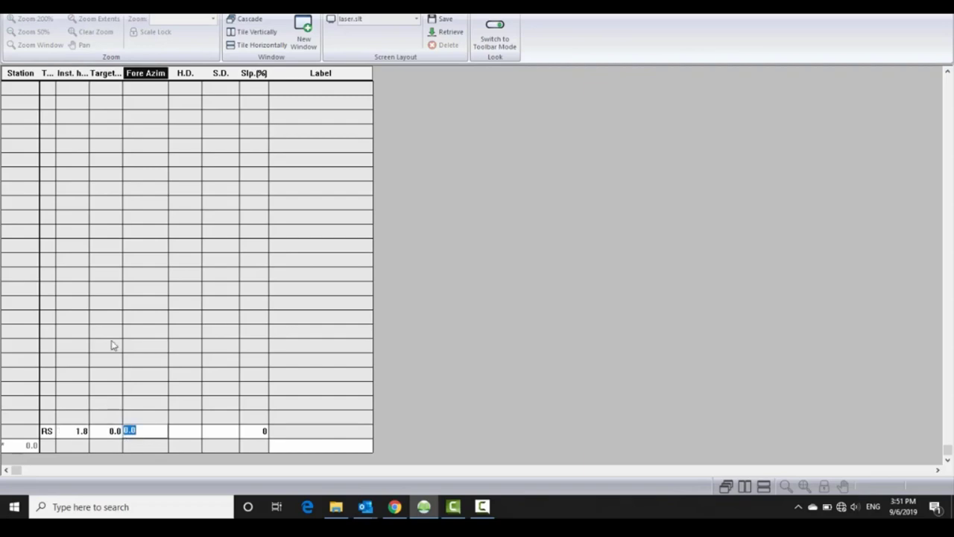
click(128, 9)
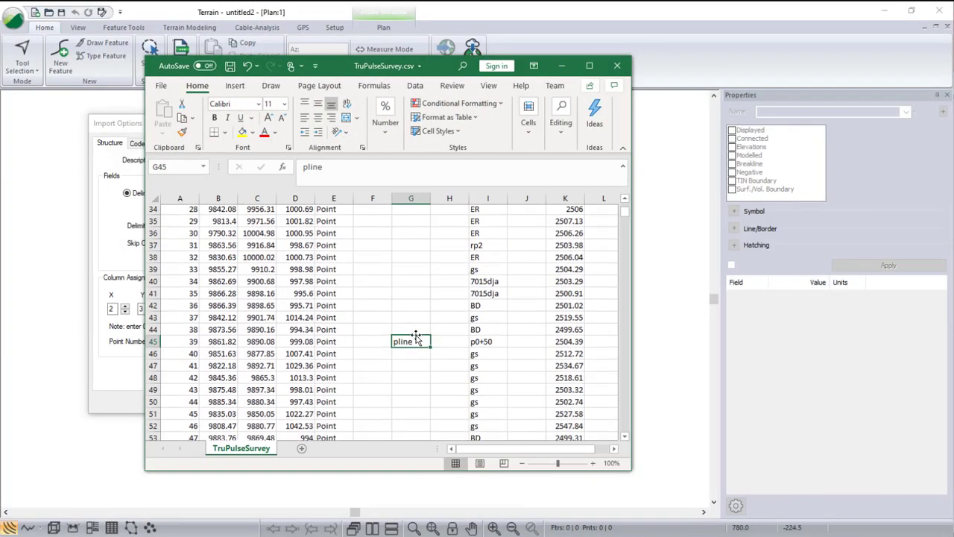
Examine the pline codes and point descriptions, such as p0+00 and p0+50, in TruPulseSurvey.csv in Excel.
scroll(523, 319, up, 8)
scroll(501, 298, down, 9)
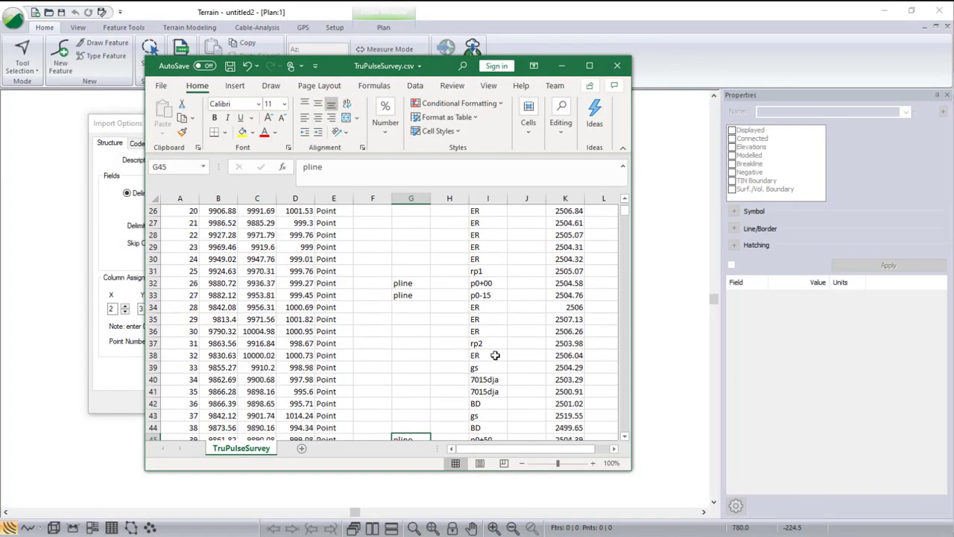
click(483, 261)
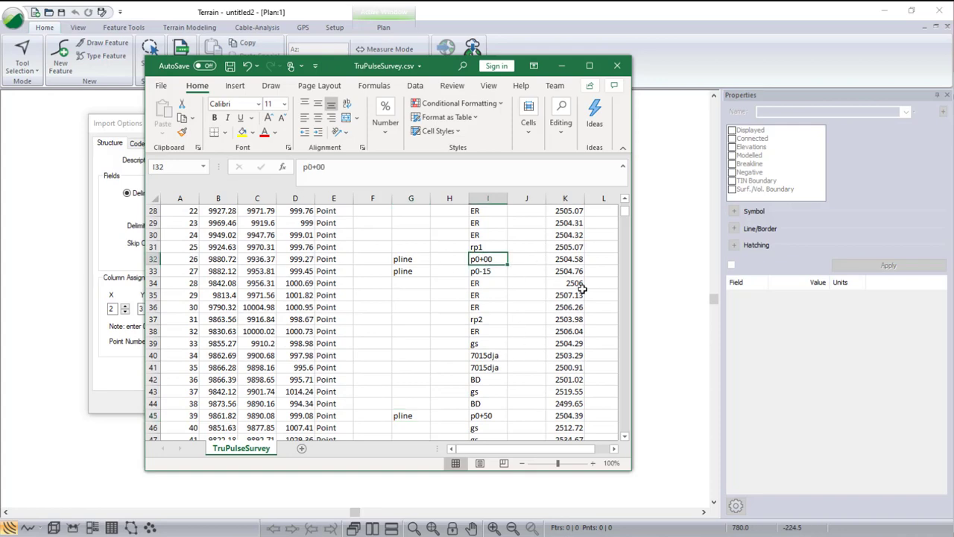
click(485, 416)
scroll(515, 373, down, 4)
scroll(519, 366, up, 6)
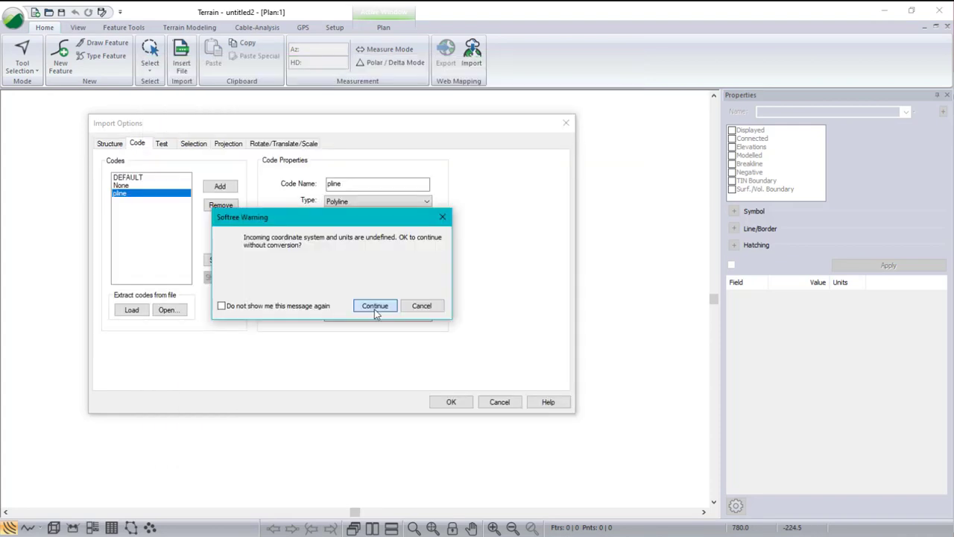
Complete the survey import in Terrain without coordinate conversion and select the imported polyline in the plan.
click(375, 306)
scroll(457, 213, up, 5)
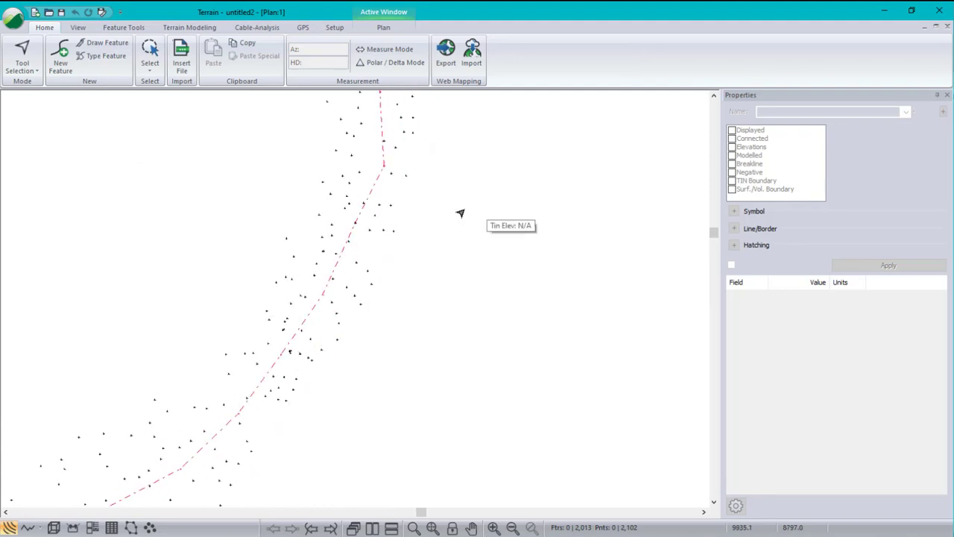
middle_drag(428, 194, 408, 370)
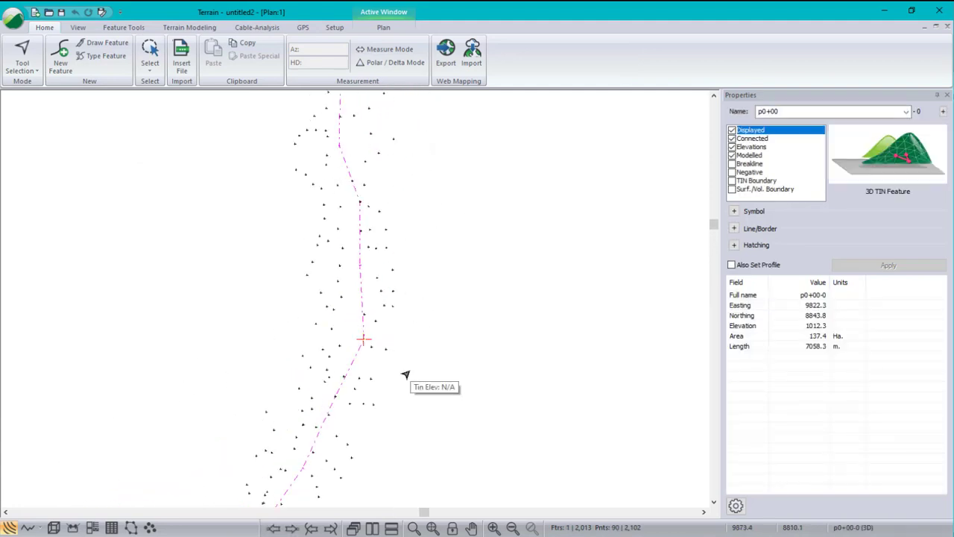
click(360, 202)
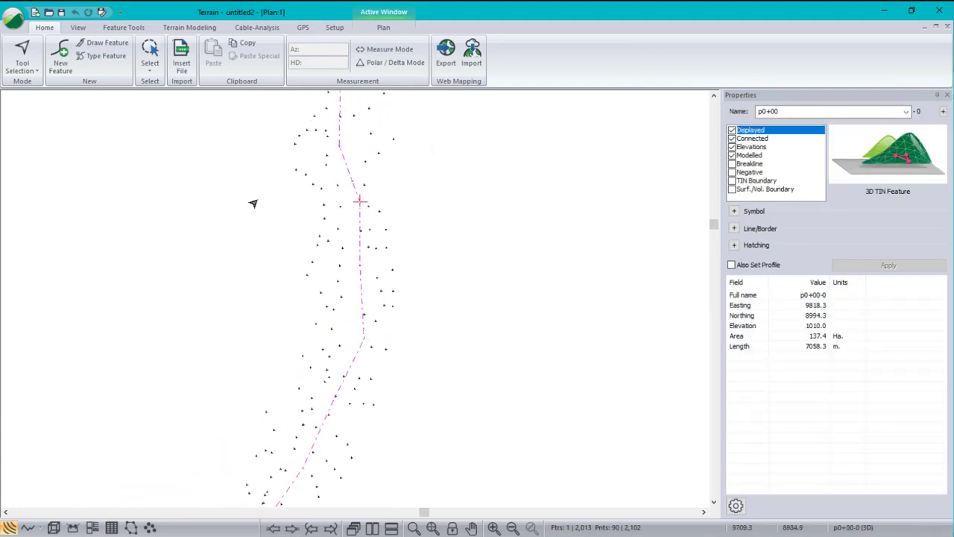
middle_drag(336, 150, 302, 463)
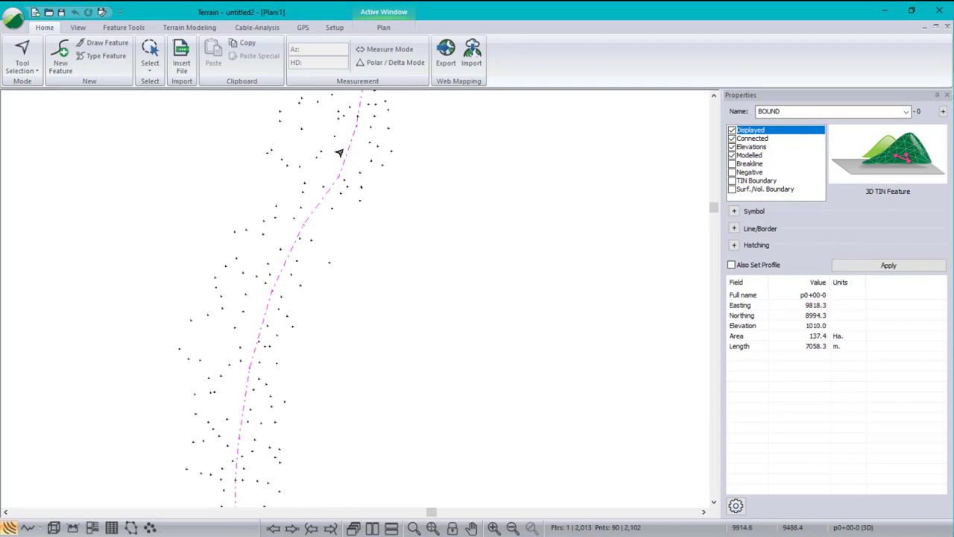
Rename the imported polyline feature as p-line.
click(340, 177)
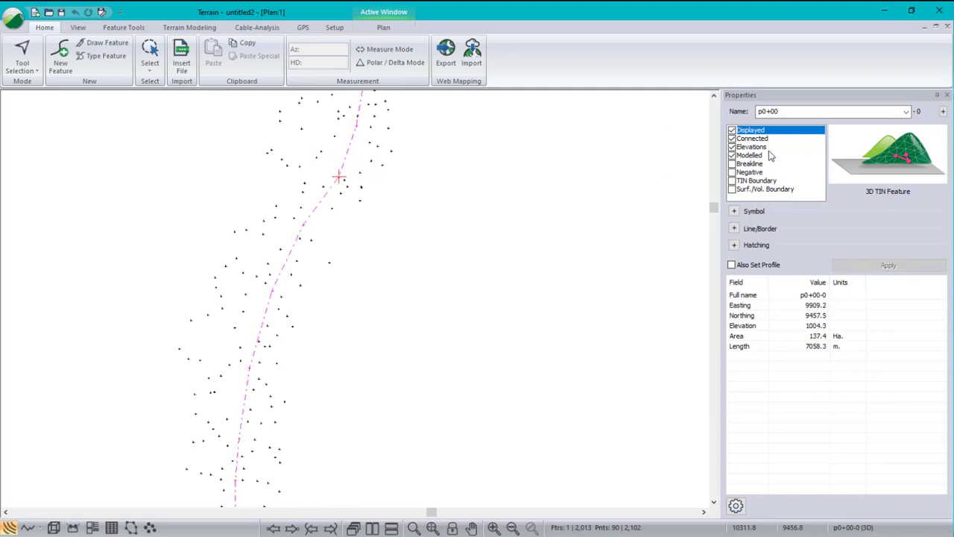
text(p-line)
click(888, 265)
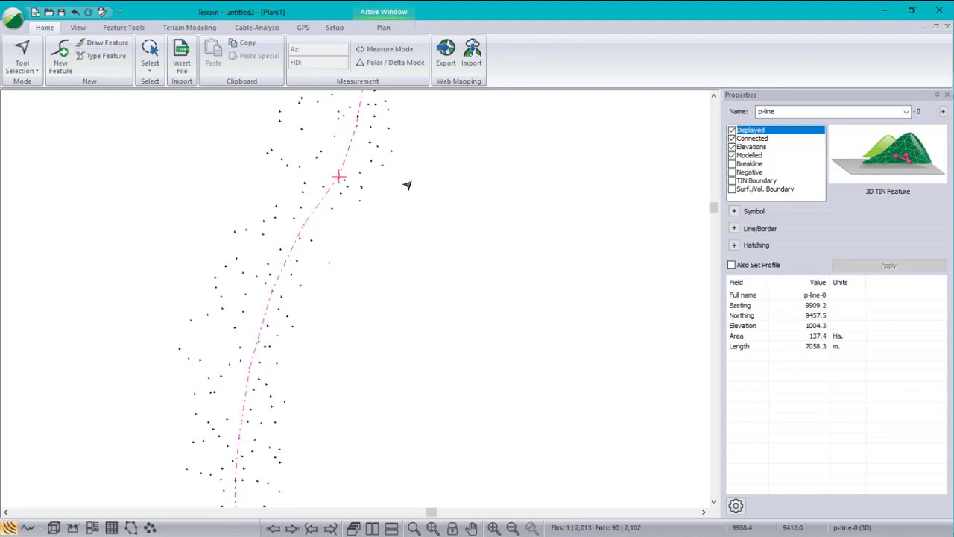
Turn on the Comments (at feature points) labels for the p-line feature.
click(124, 28)
click(61, 56)
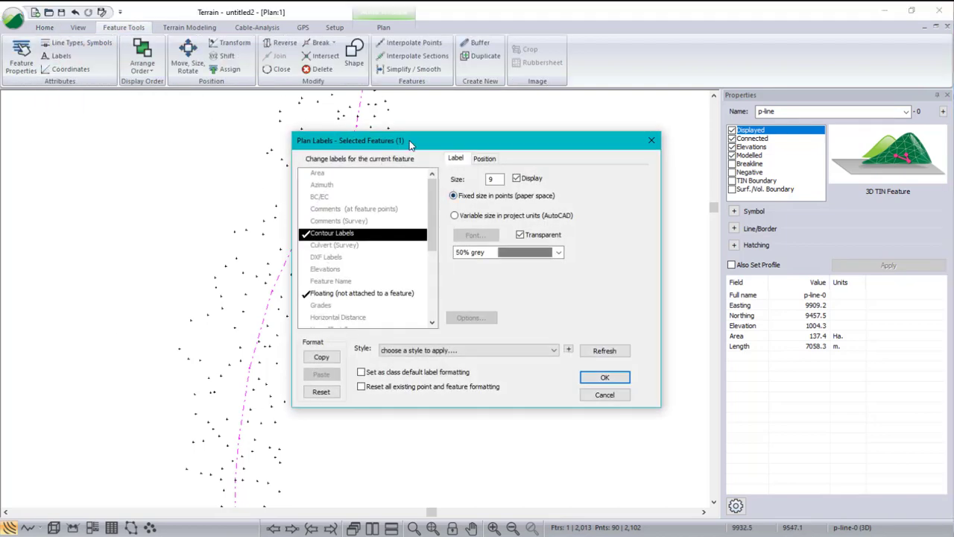
drag(411, 141, 519, 210)
click(425, 274)
click(425, 275)
click(712, 443)
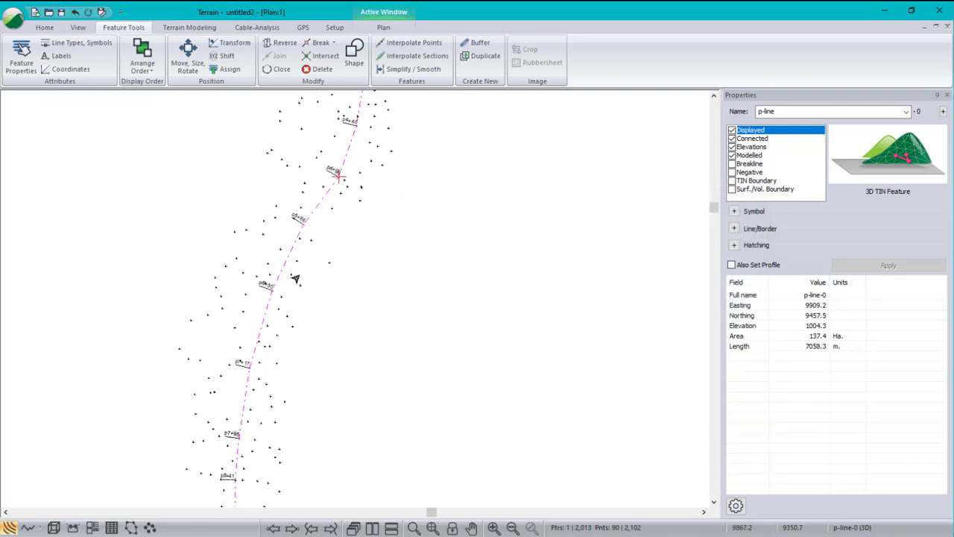
Lock the plan's scale and inspect the point labels along the p-line at closer range.
click(453, 528)
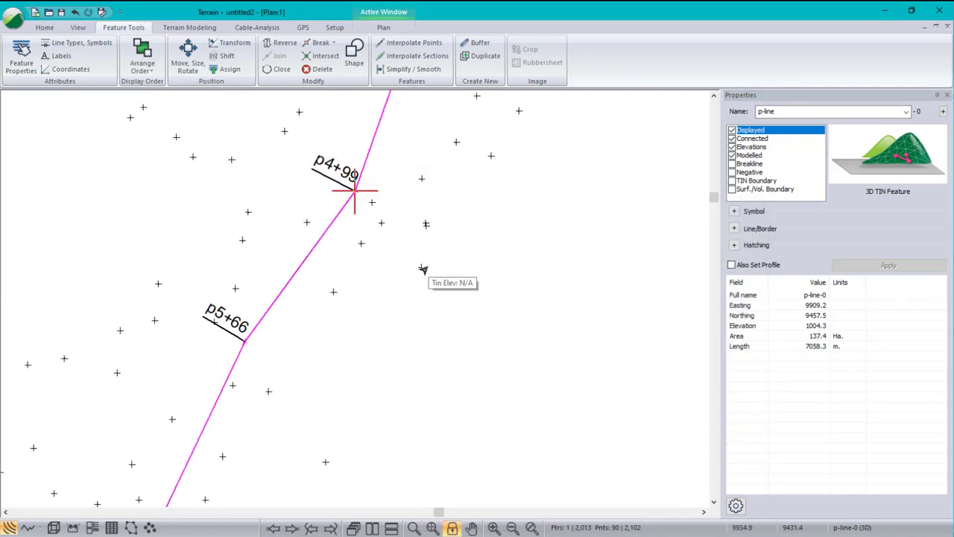
middle_drag(353, 136, 189, 455)
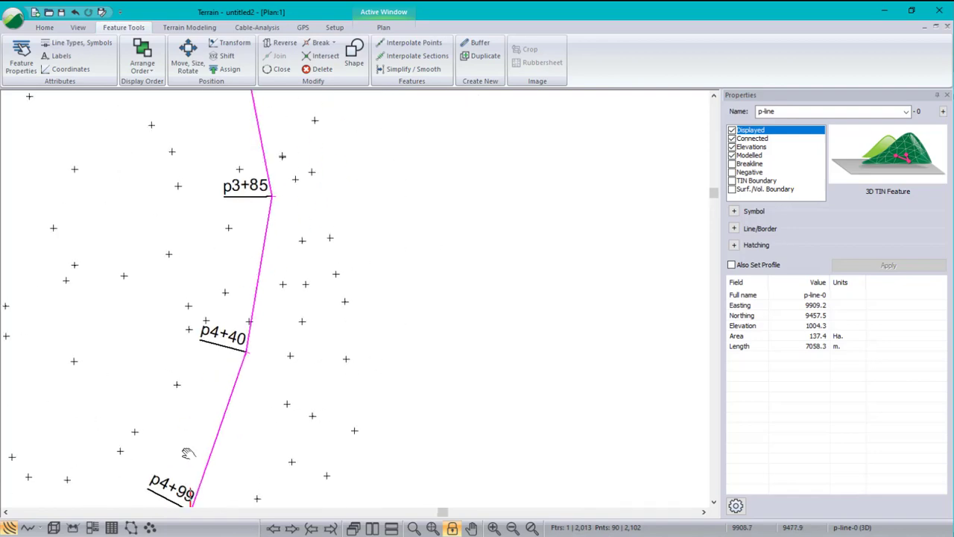
scroll(277, 215, down, 3)
middle_drag(277, 215, 330, 217)
scroll(330, 217, up, 5)
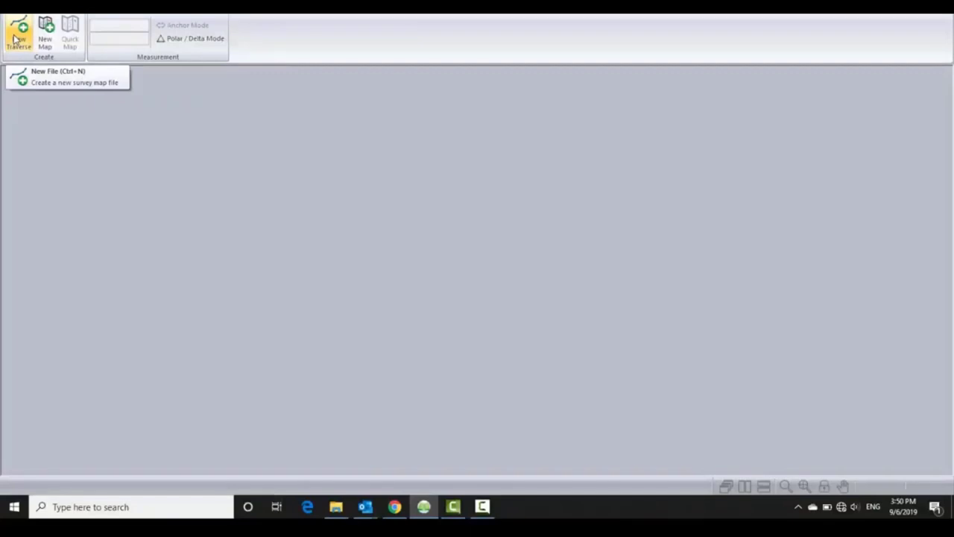
Create a new traverse document starting at easting 0.0, northing 0.0 and elevation 100.0, and maximize its window.
click(15, 39)
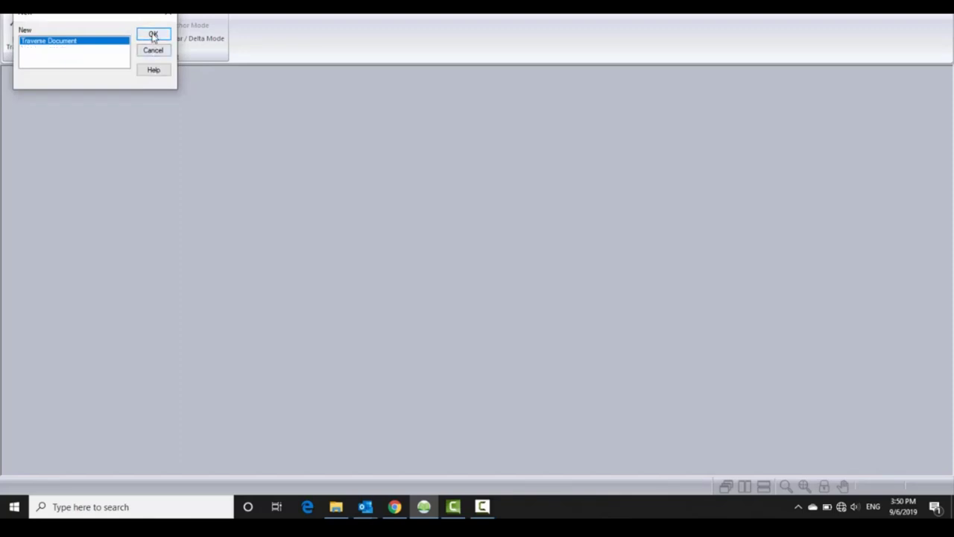
click(153, 34)
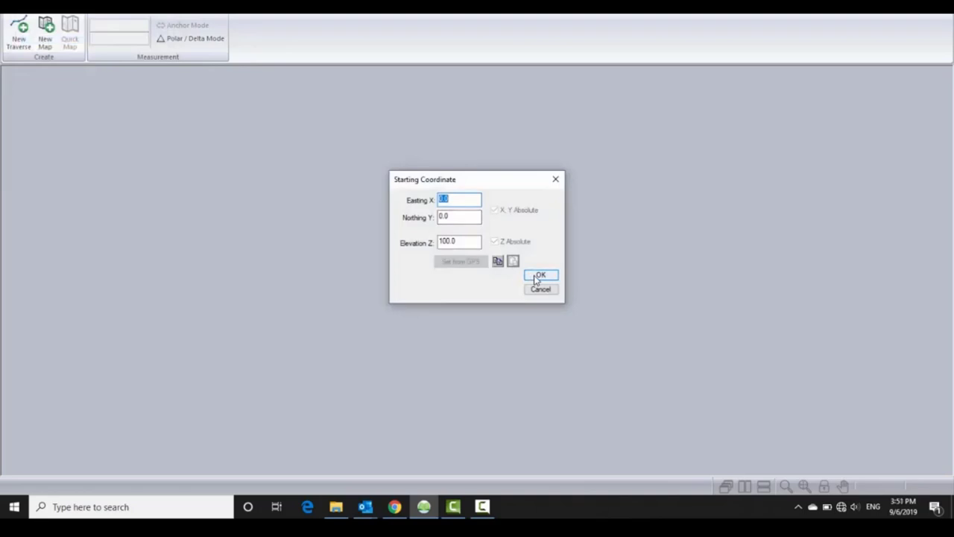
click(537, 276)
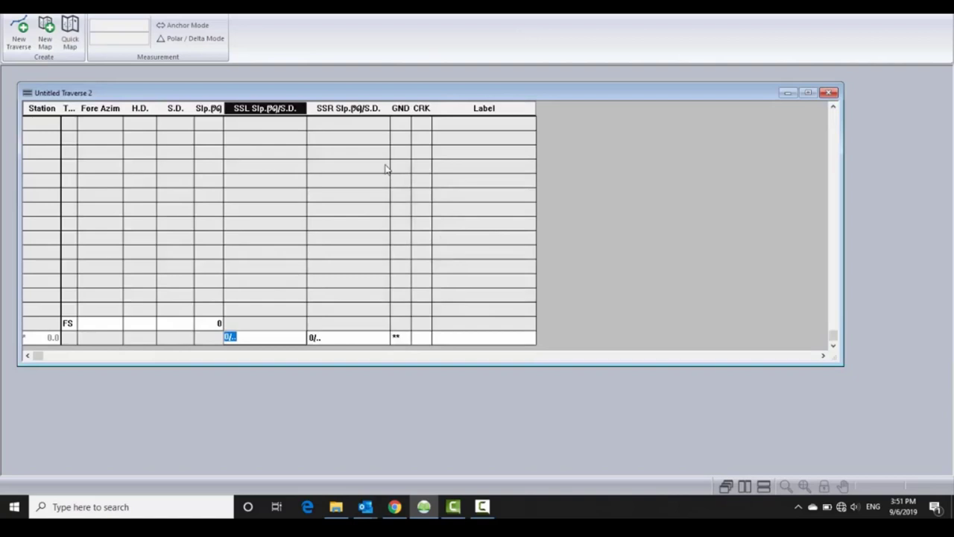
click(808, 92)
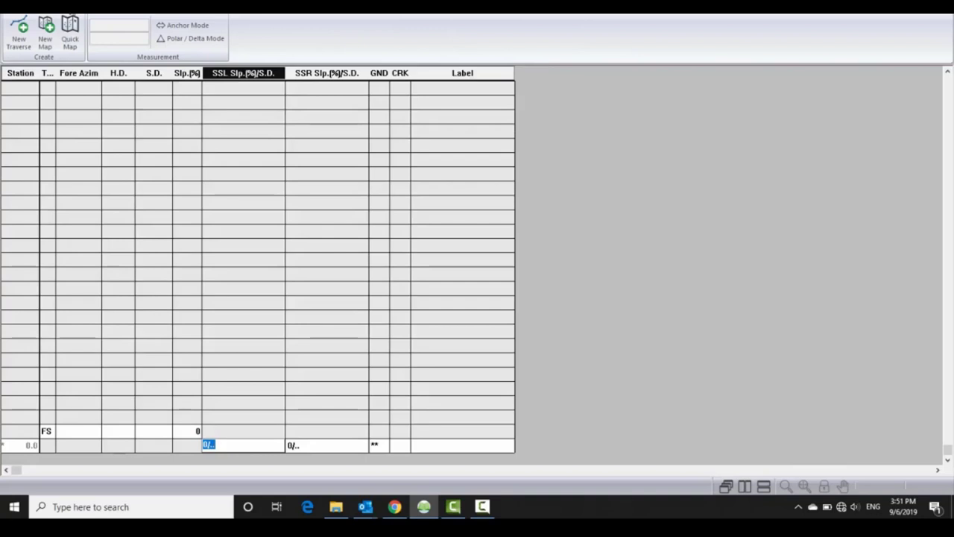
Switch the new traverse's screen layout from normal.slt to laser.slt.
click(73, 10)
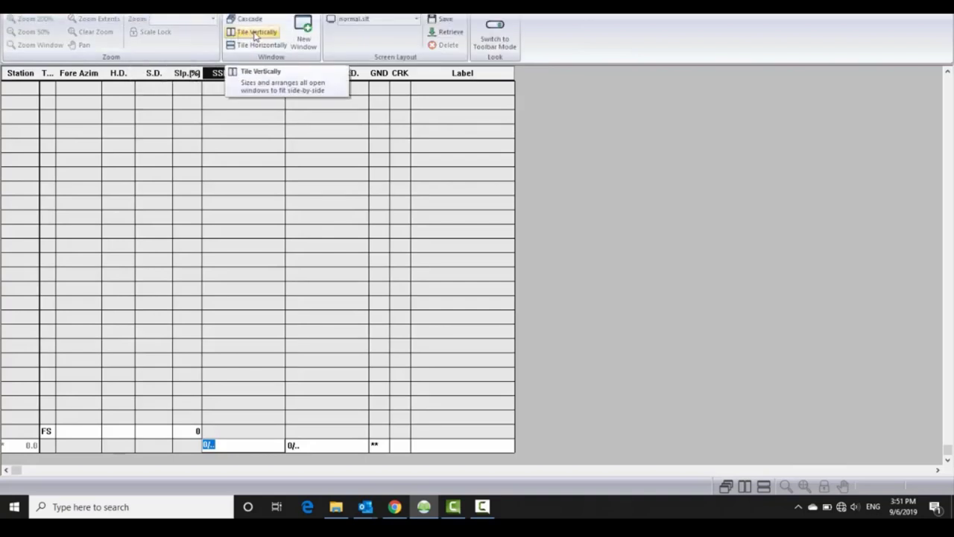
click(418, 21)
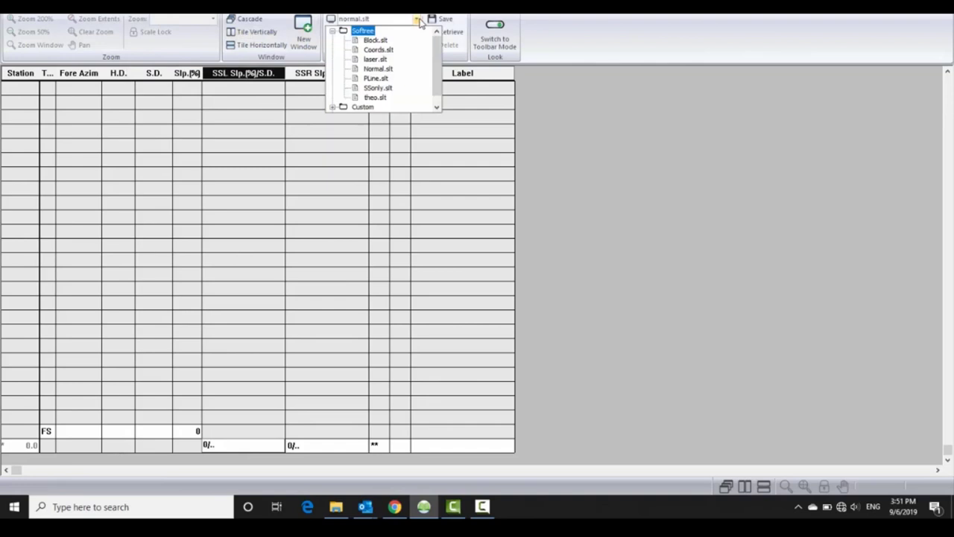
click(379, 59)
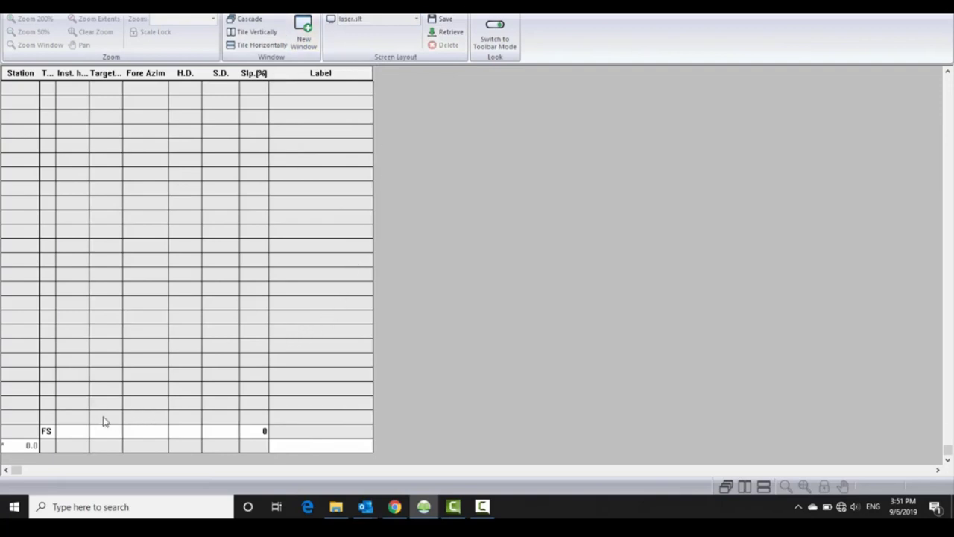
Set the shot type of the new traverse's first shot to RS - Radial Shot.
double_click(46, 432)
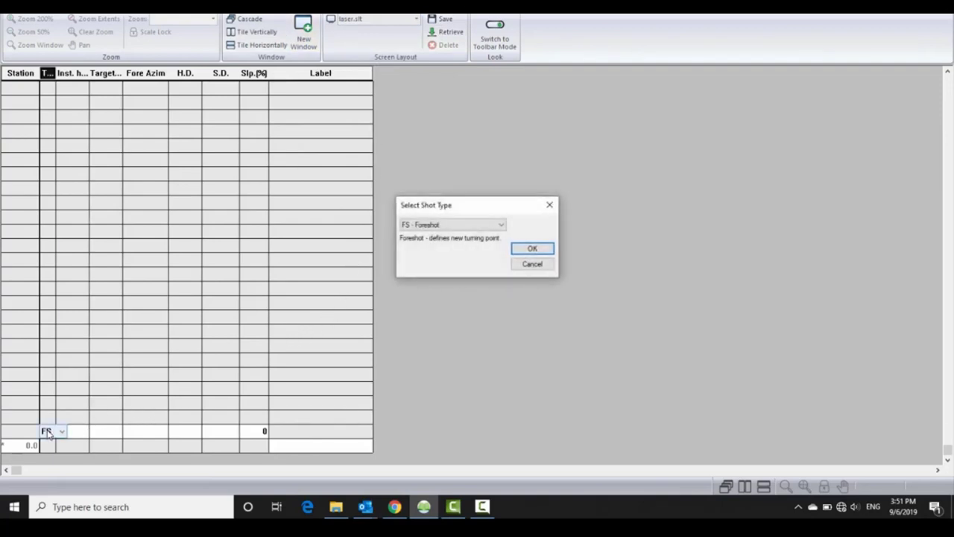
click(483, 226)
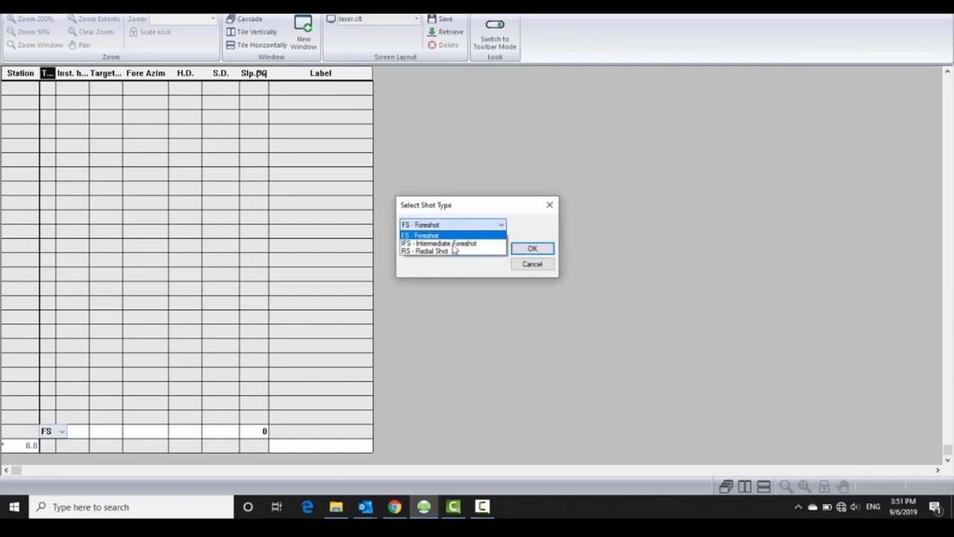
click(441, 251)
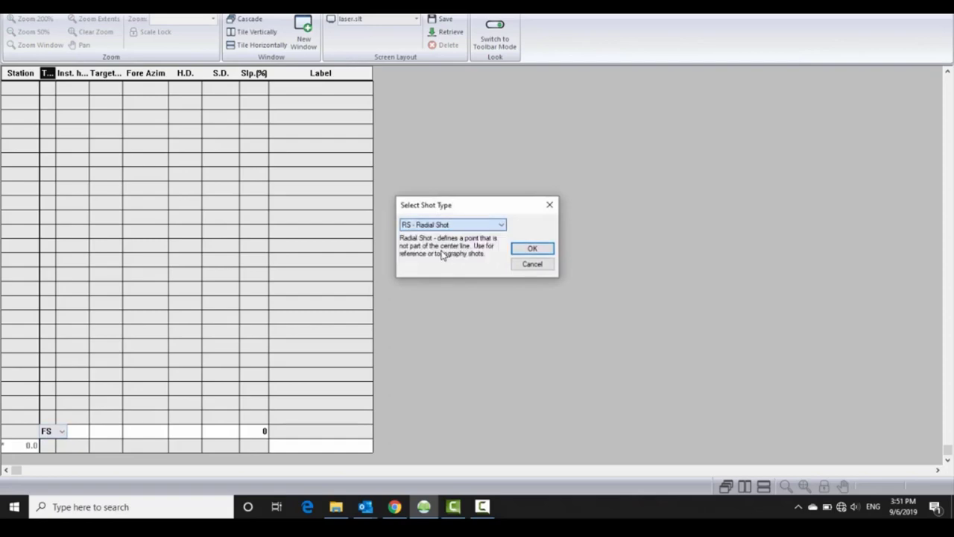
click(533, 249)
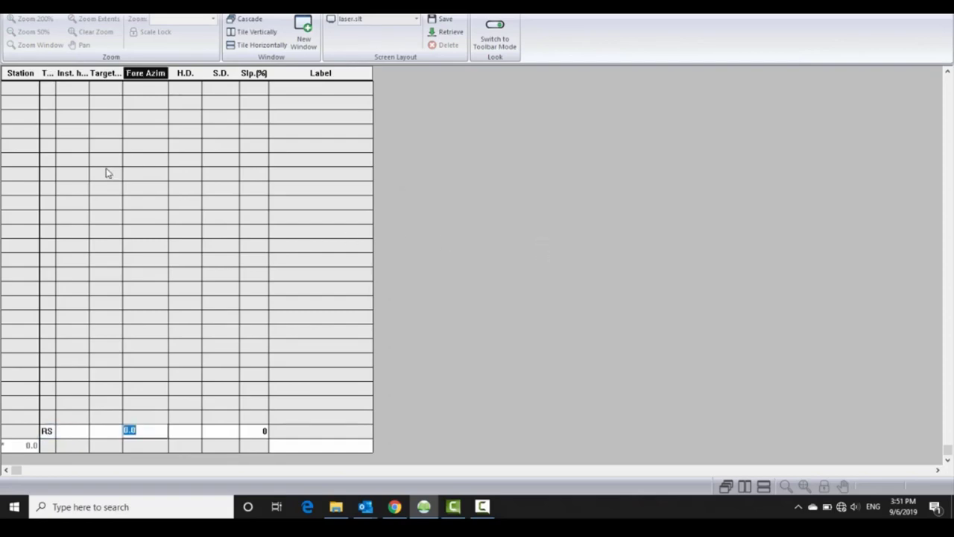
Set the radial shot's instrument height to 1.8 and move on to its fore azimuth.
click(81, 435)
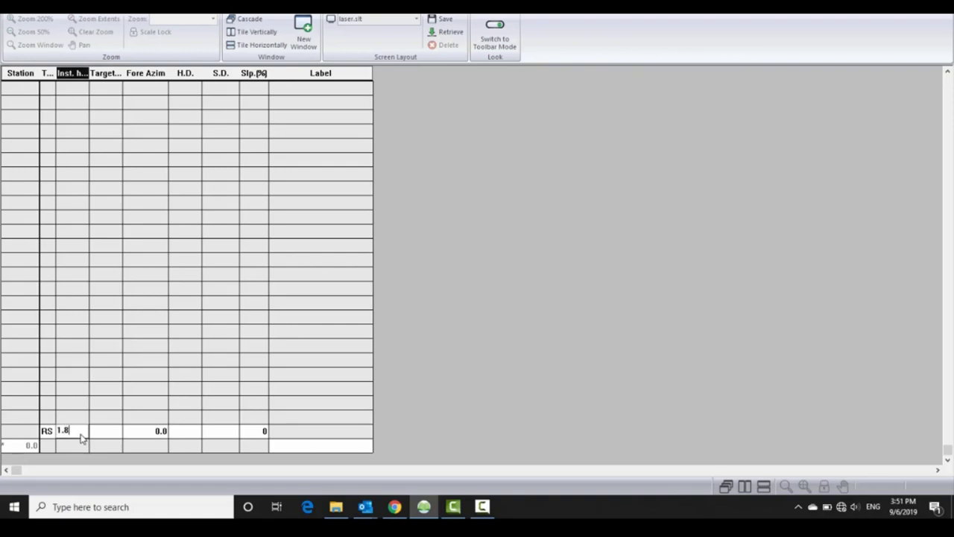
click(128, 437)
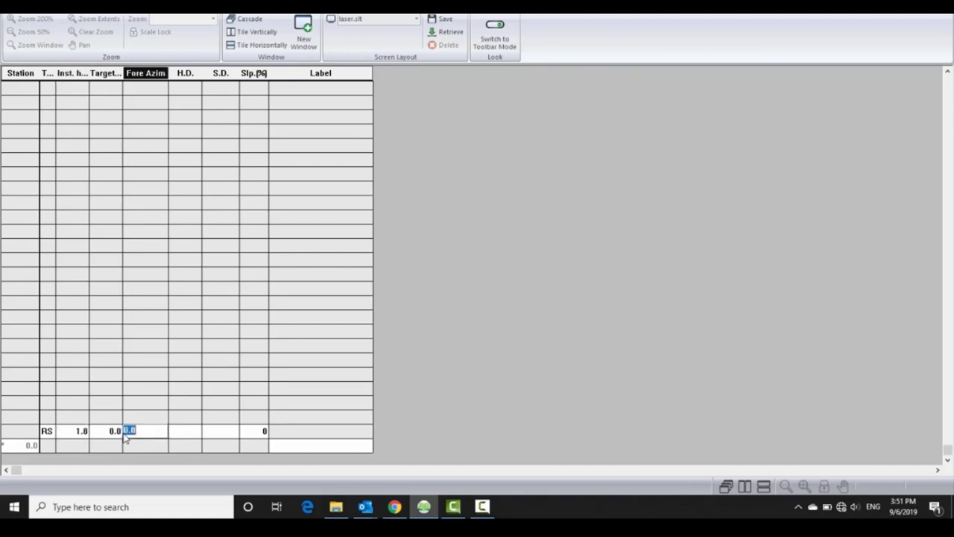
Enter the laser's radial shot with horizontal angle 104.4, vertical angle -32 and slope distance 5.2, and widen the Type column.
click(126, 11)
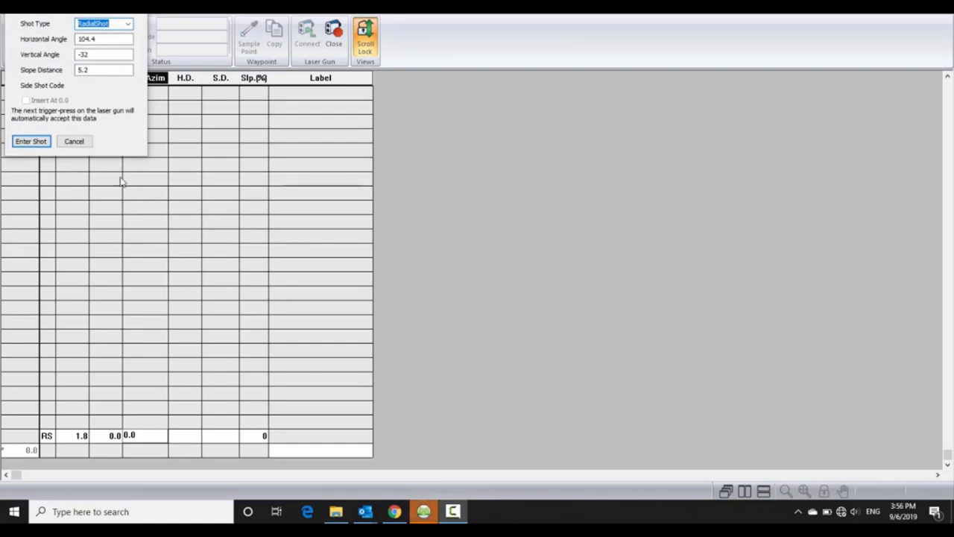
click(40, 141)
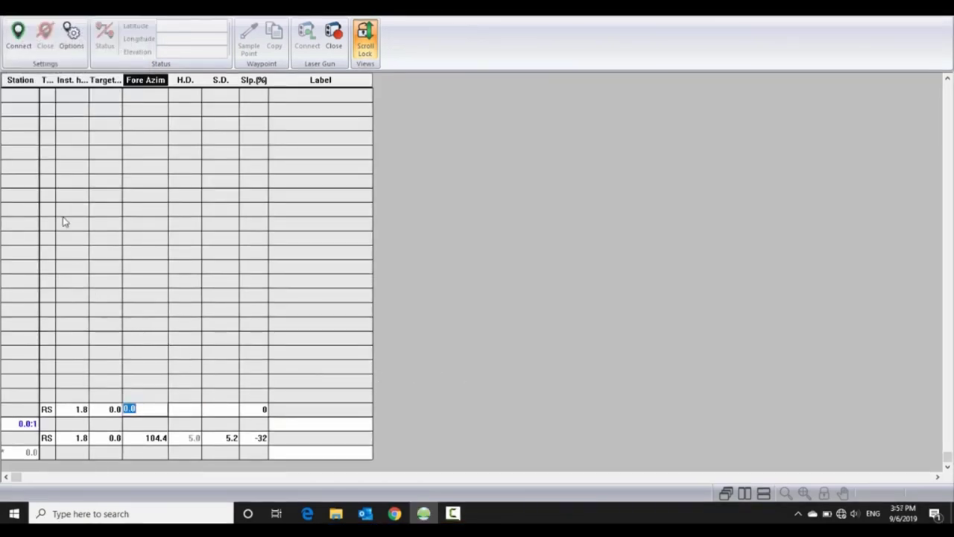
drag(55, 80, 84, 80)
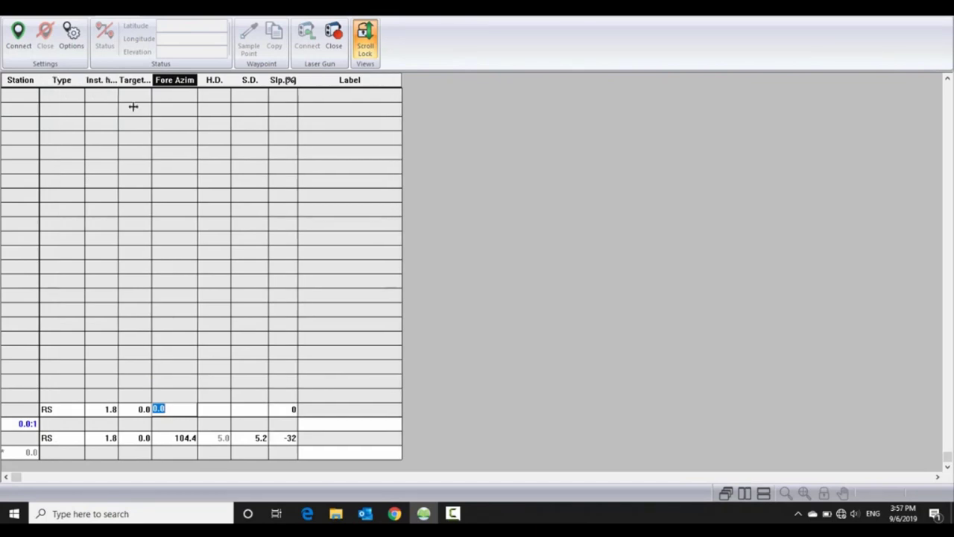
Label station 0.0:1 toe and enter the next two radial laser shots: 99.3, -38, 4.7 and 91.6, -45, 3.9.
click(321, 451)
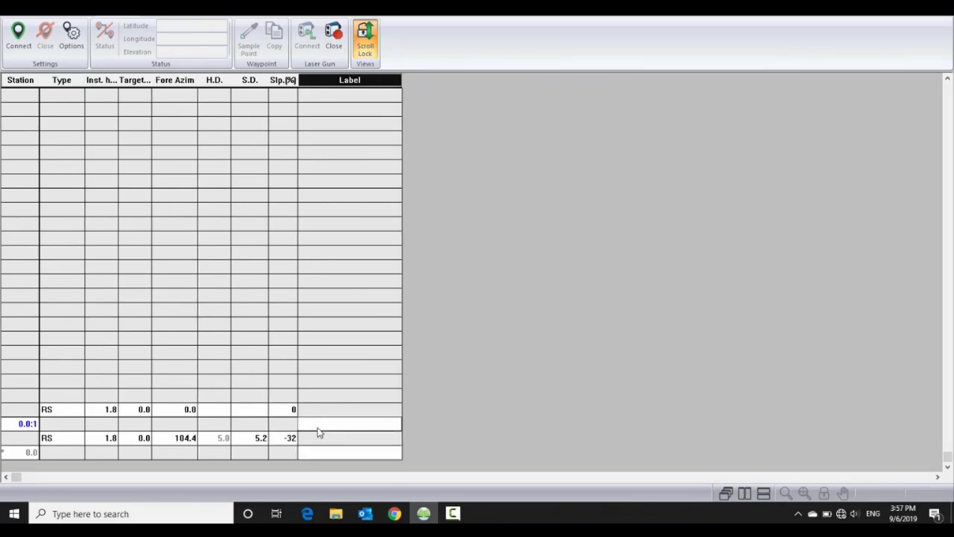
text(toe)
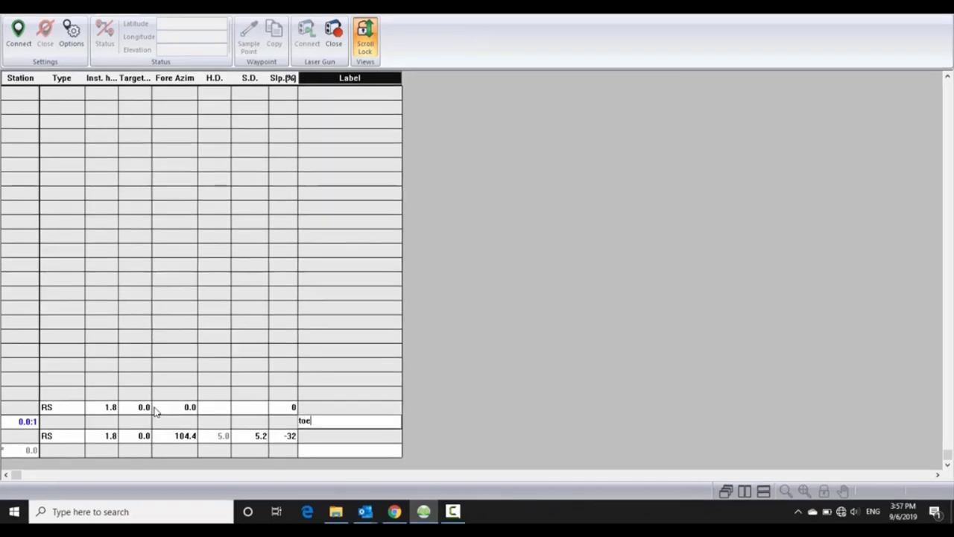
click(209, 411)
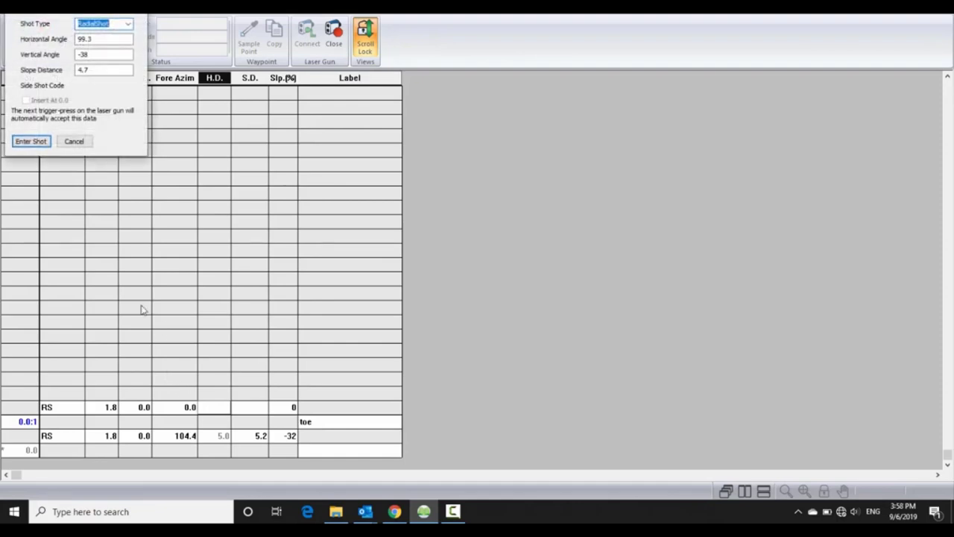
click(31, 144)
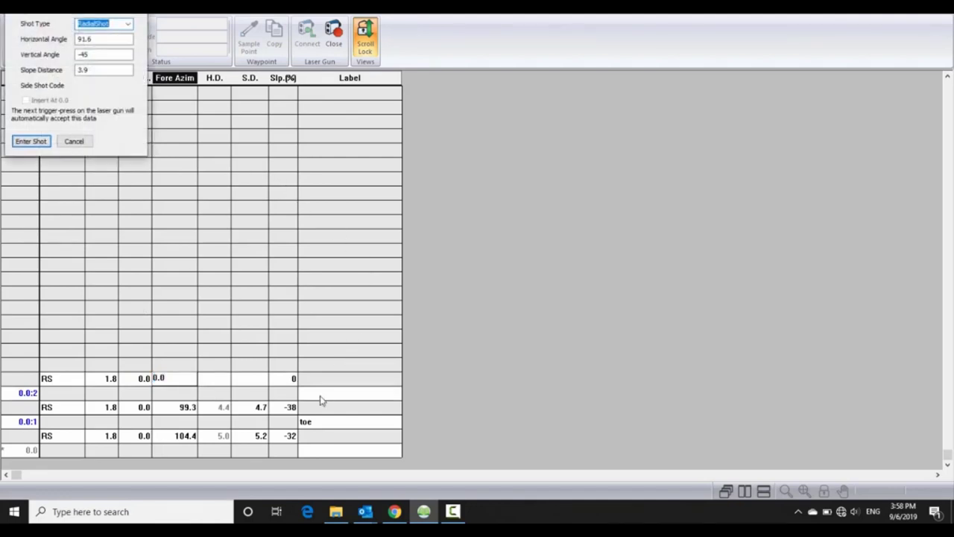
key(Return)
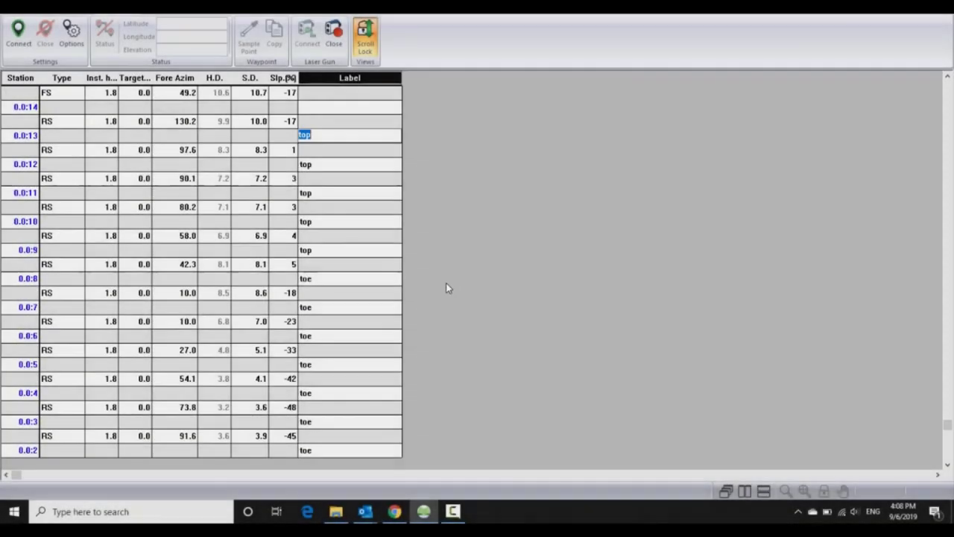
Label station 0.0:14 as top in the traverse table.
scroll(446, 288, up, 4)
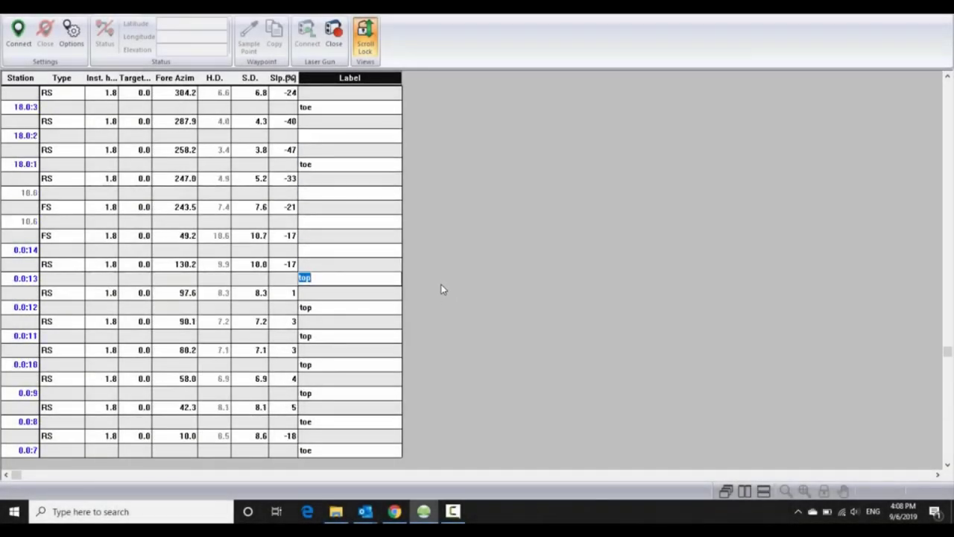
click(314, 252)
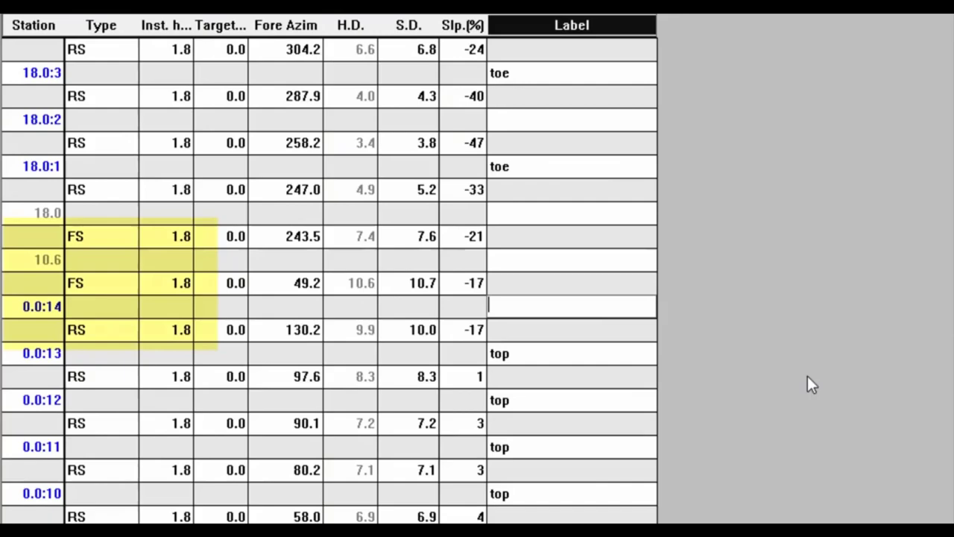
text(top)
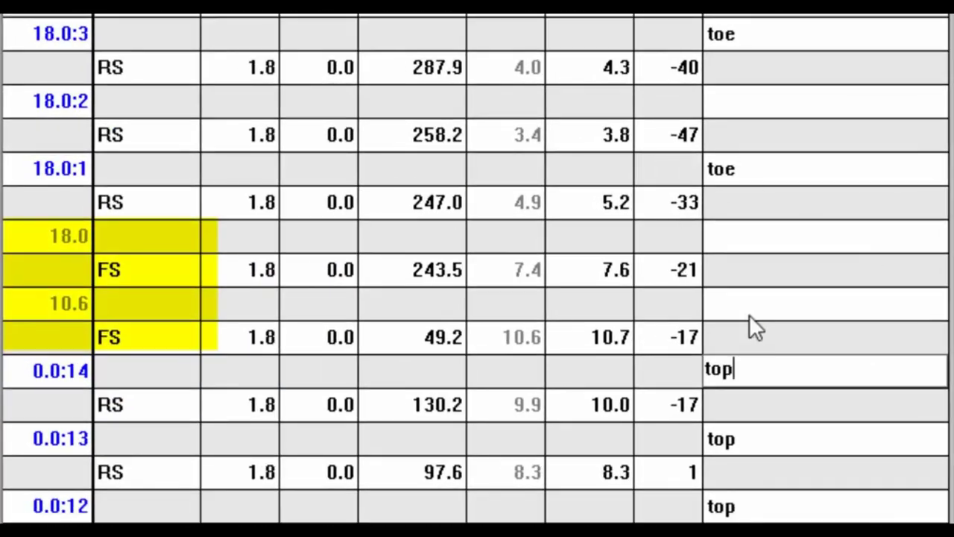
click(749, 316)
click(770, 242)
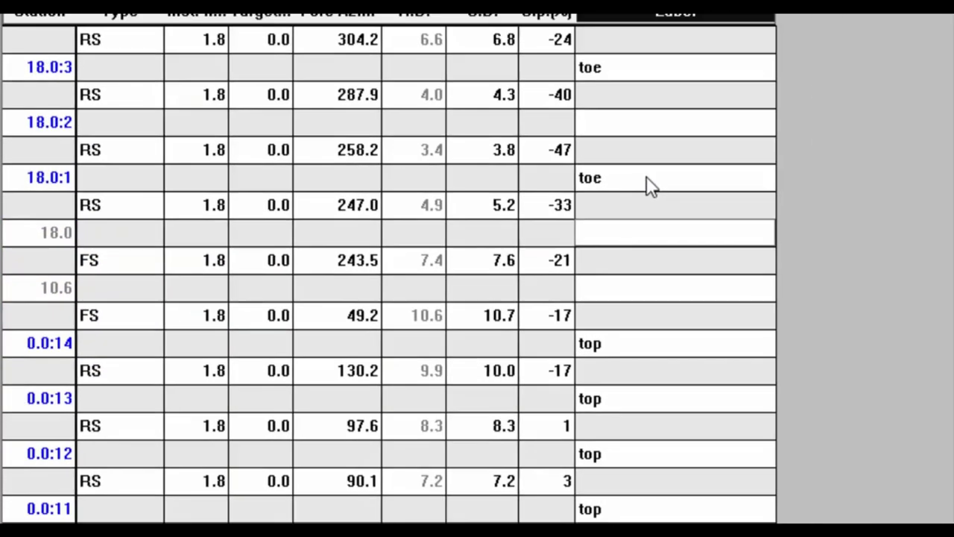
Fill in the missing label of station 18.0:2 with toe.
click(789, 168)
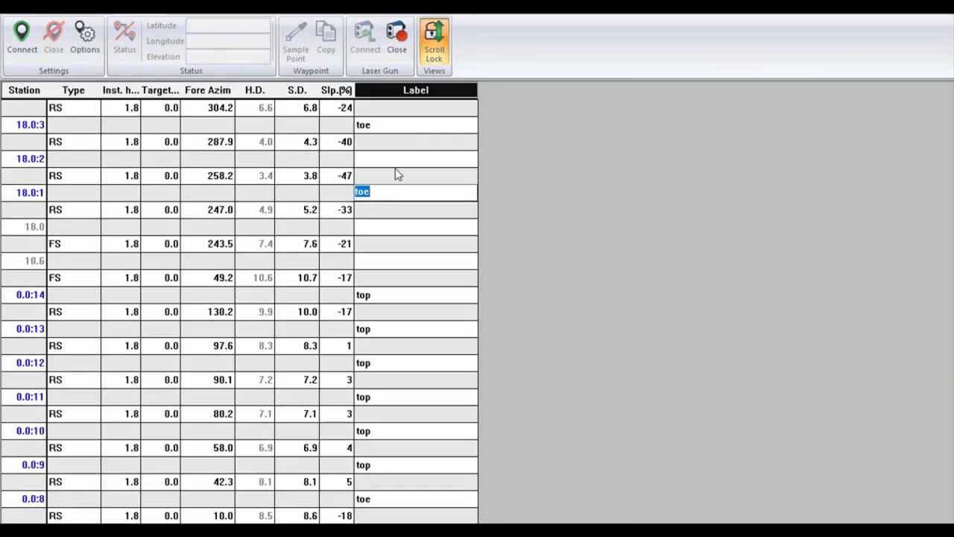
scroll(395, 170, up, 1)
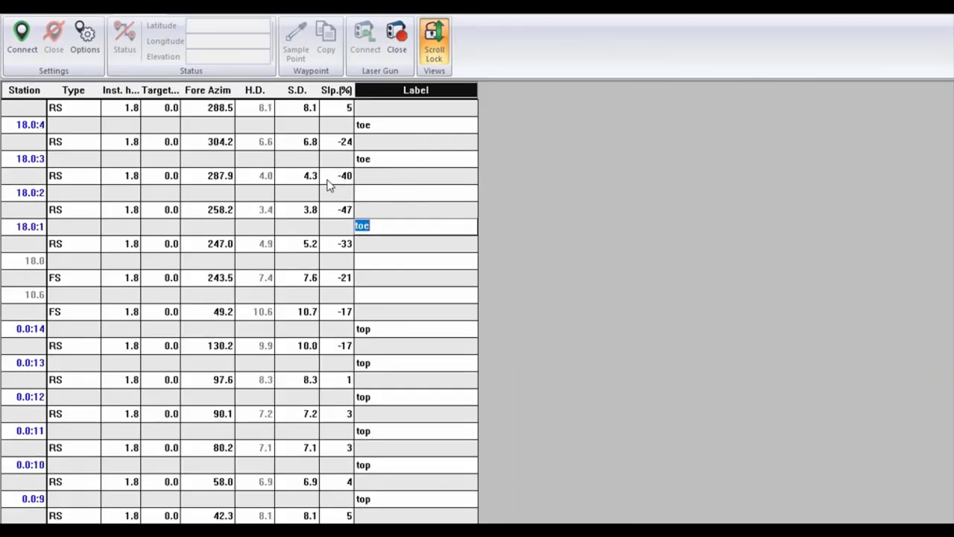
click(418, 194)
scroll(884, 243, up, 4)
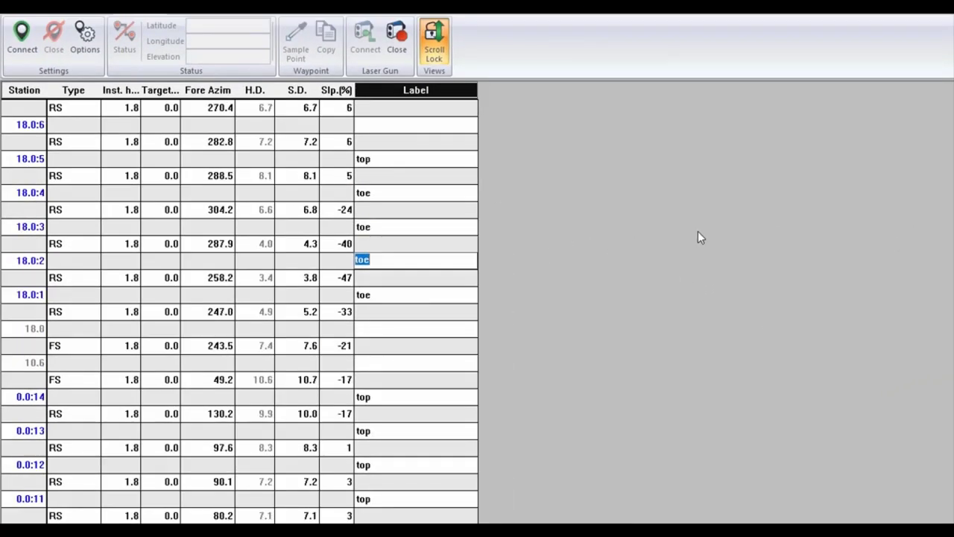
Fill in the missing labels of stations 18.0:6 and 18.0:7 with top.
click(386, 227)
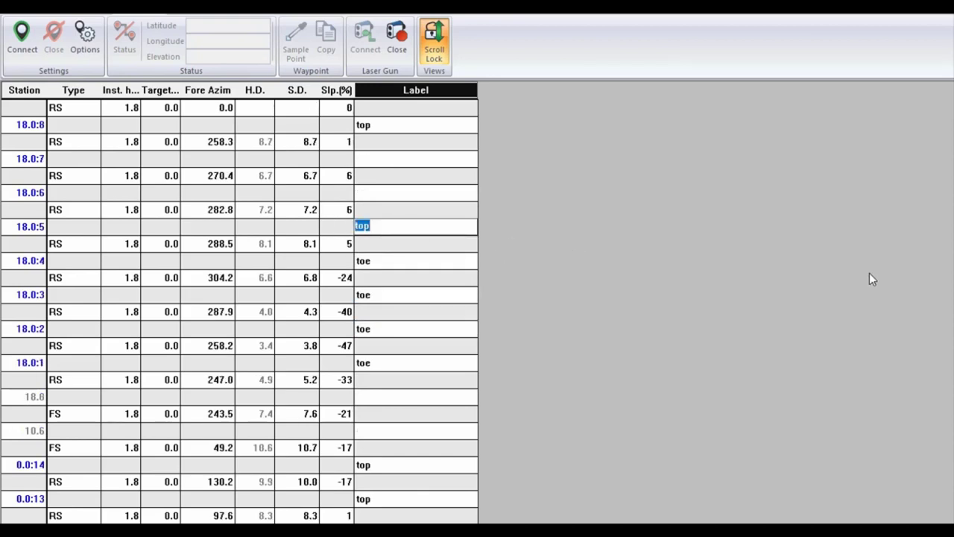
click(377, 196)
text(top)
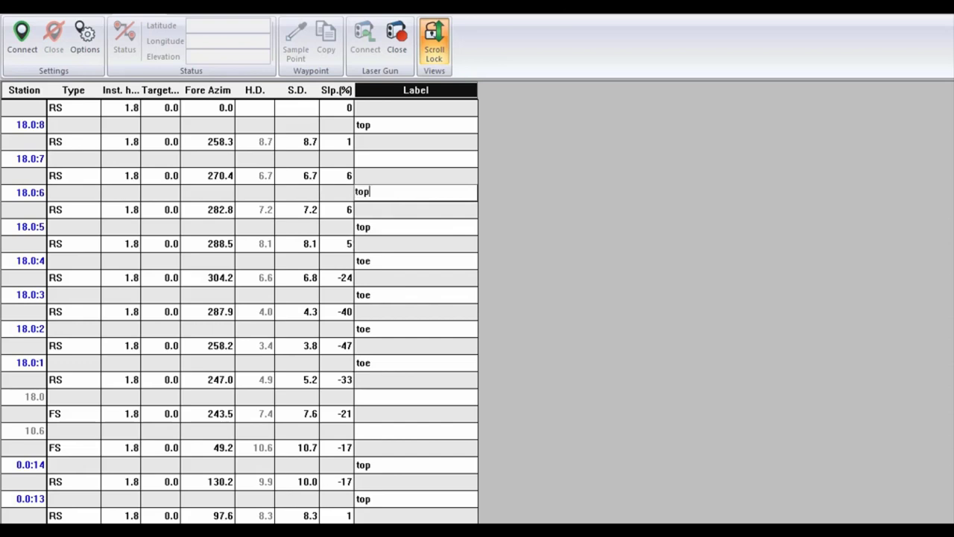
click(356, 158)
text(top)
click(363, 125)
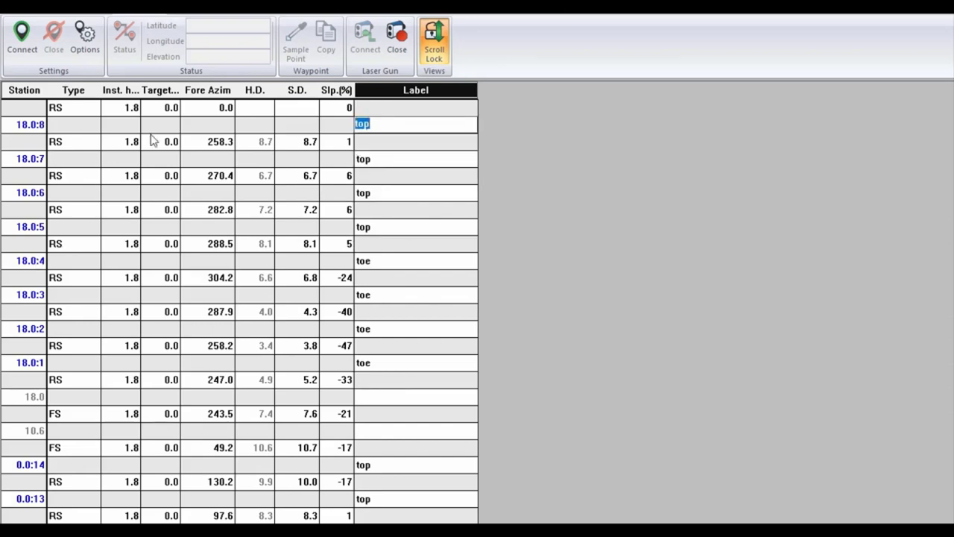
Save the traverse document as pile in the Laser gun folder.
key(ctrl+s)
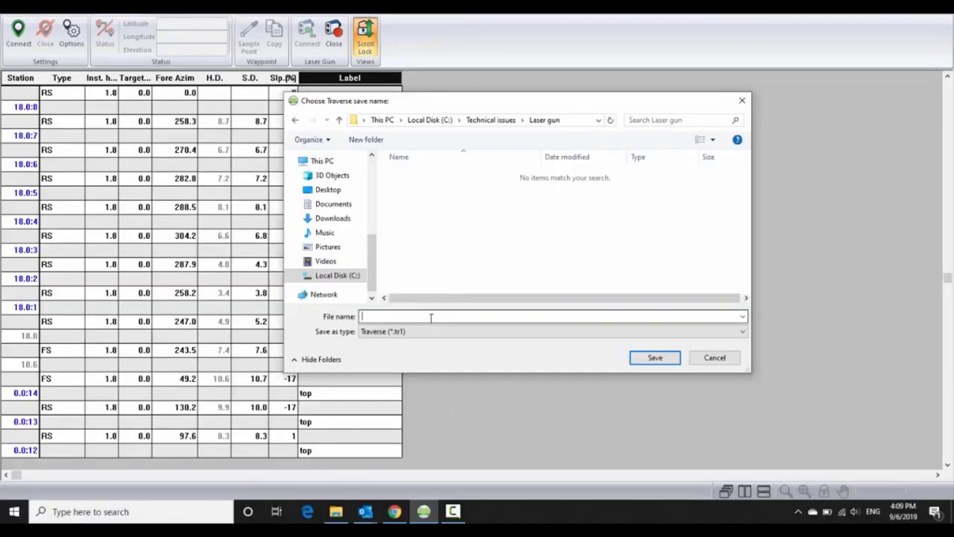
text(pile)
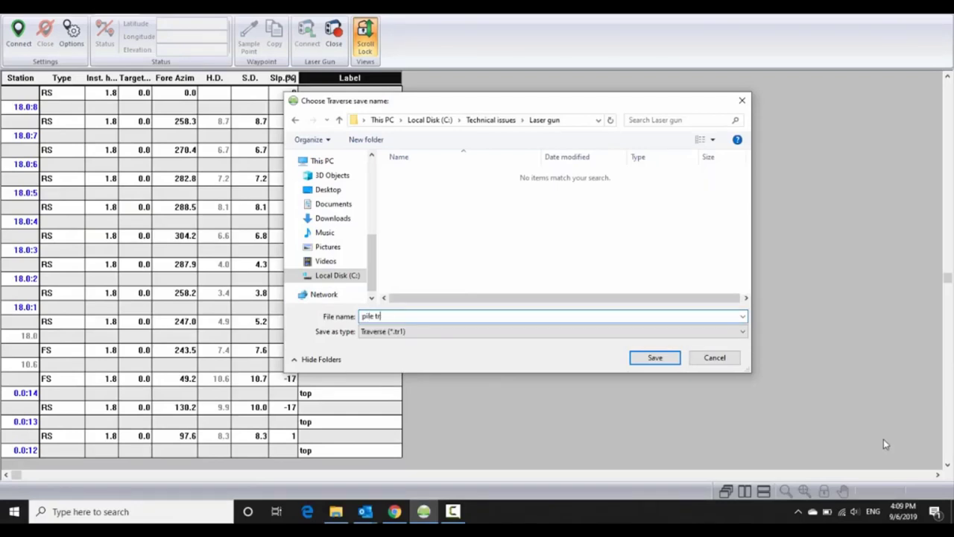
key(Return)
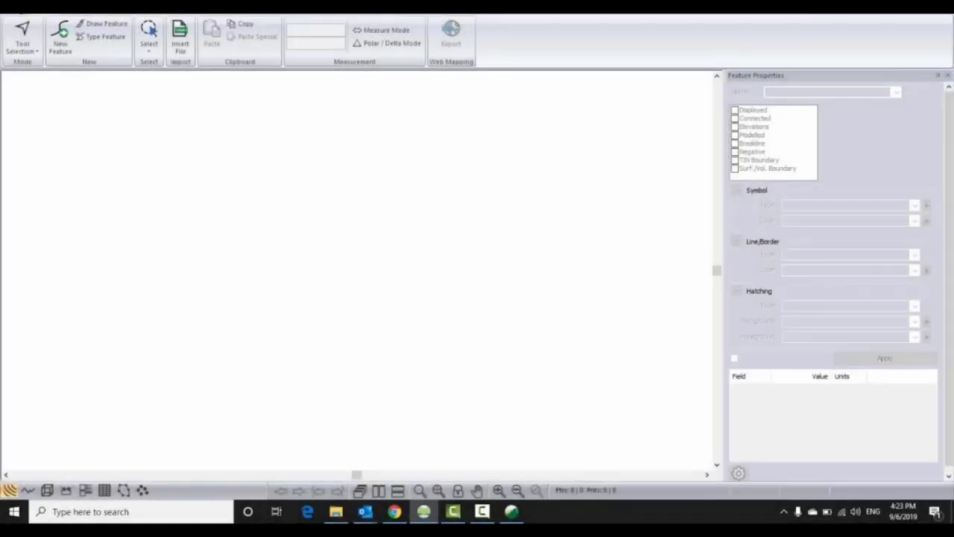
In Terrain, open the Softree traverse document pile.tr1 from the Laser gun folder, keeping the default import options.
click(18, 14)
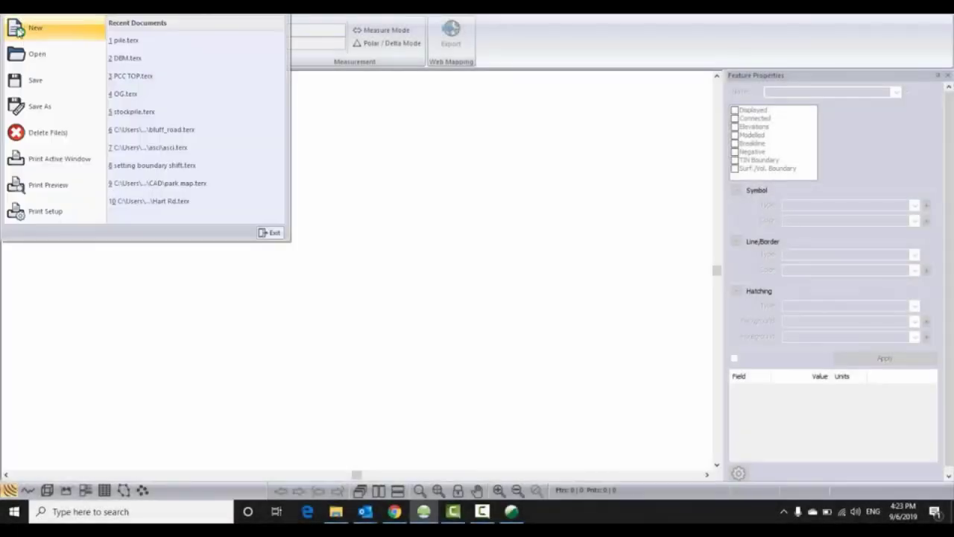
click(20, 48)
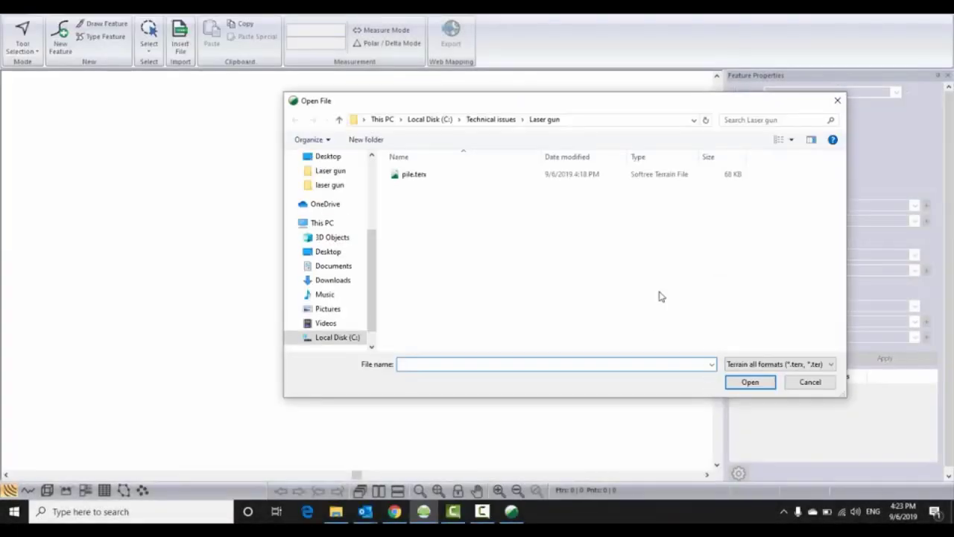
click(817, 364)
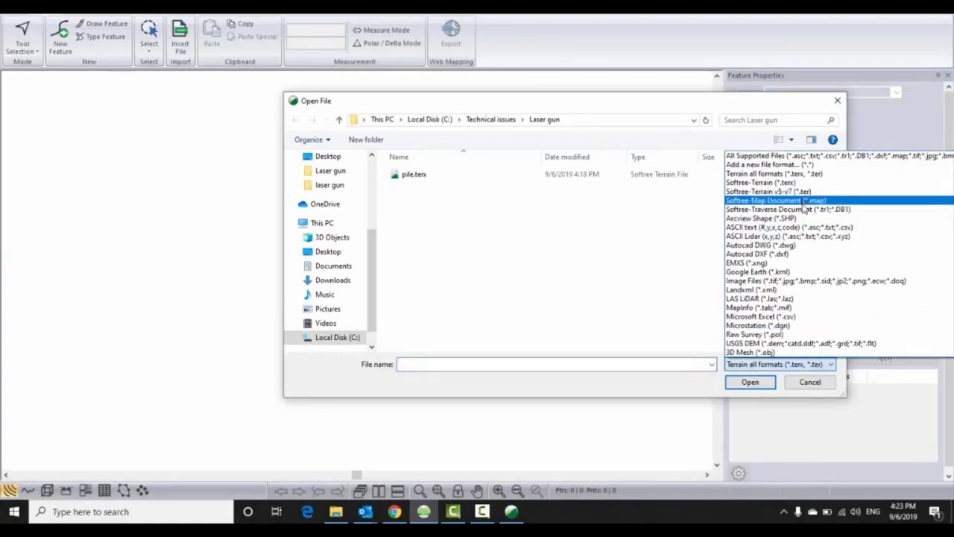
click(803, 210)
click(412, 176)
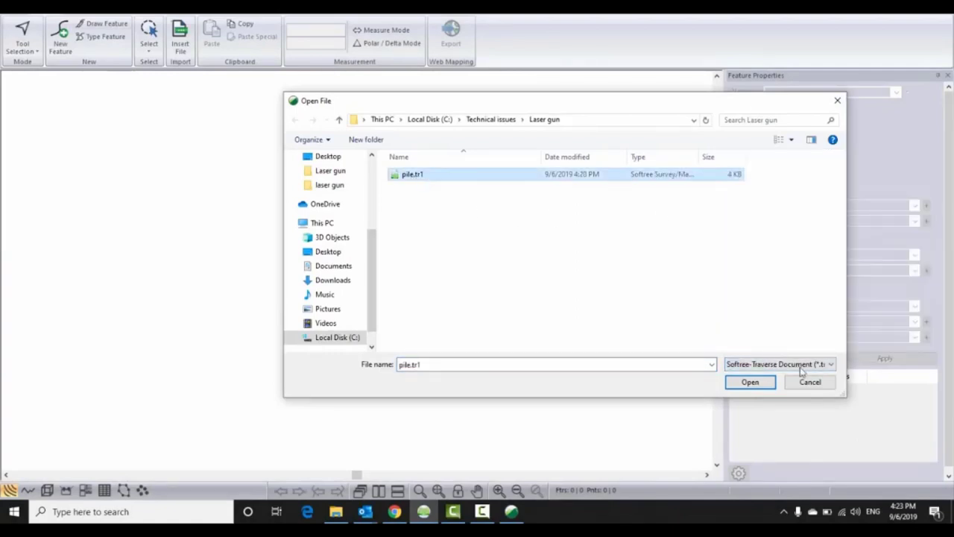
click(762, 382)
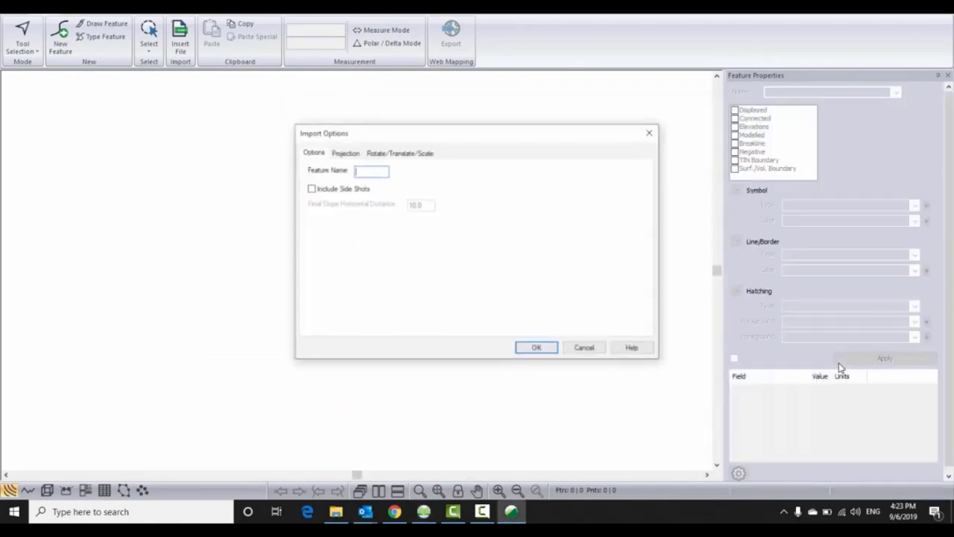
click(537, 348)
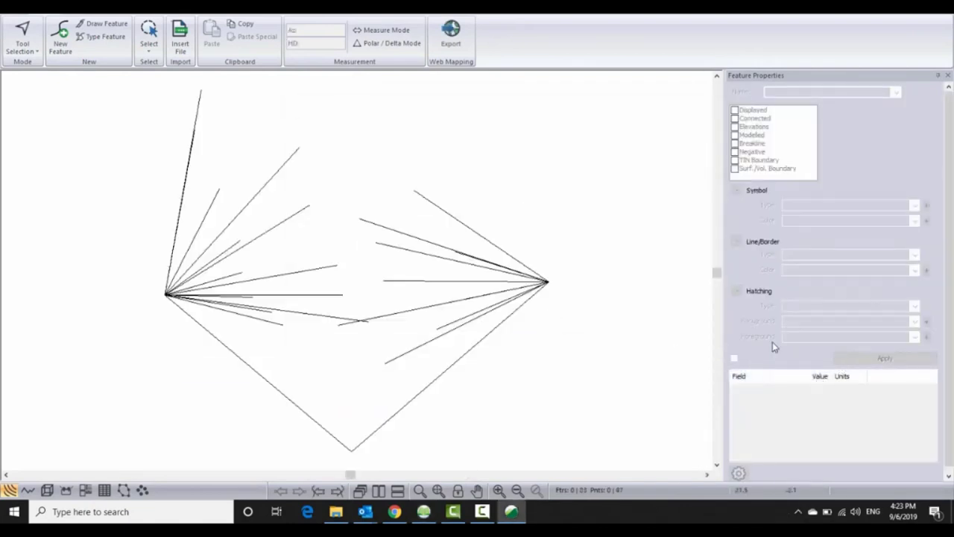
Turn on the Comments (Survey) labels in the plan window.
right_click(458, 159)
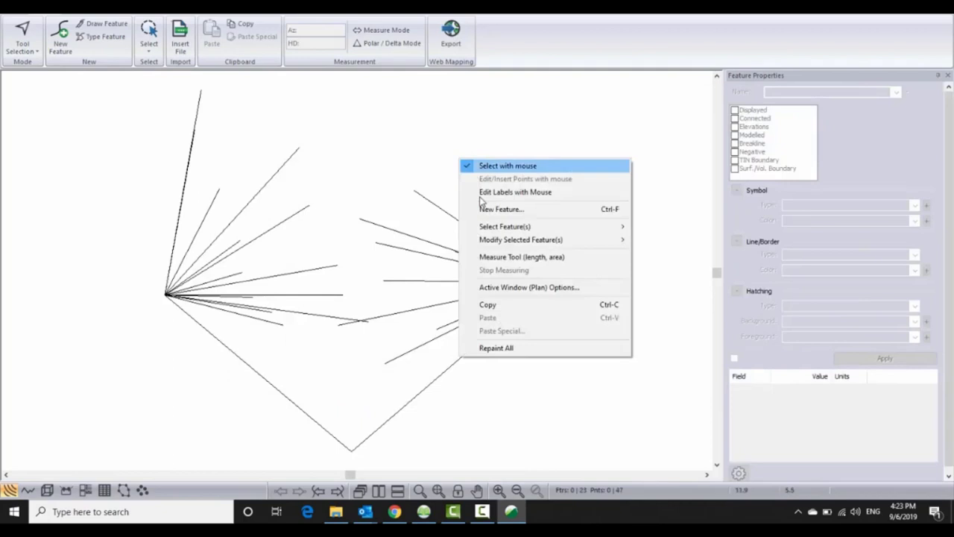
click(507, 286)
click(388, 113)
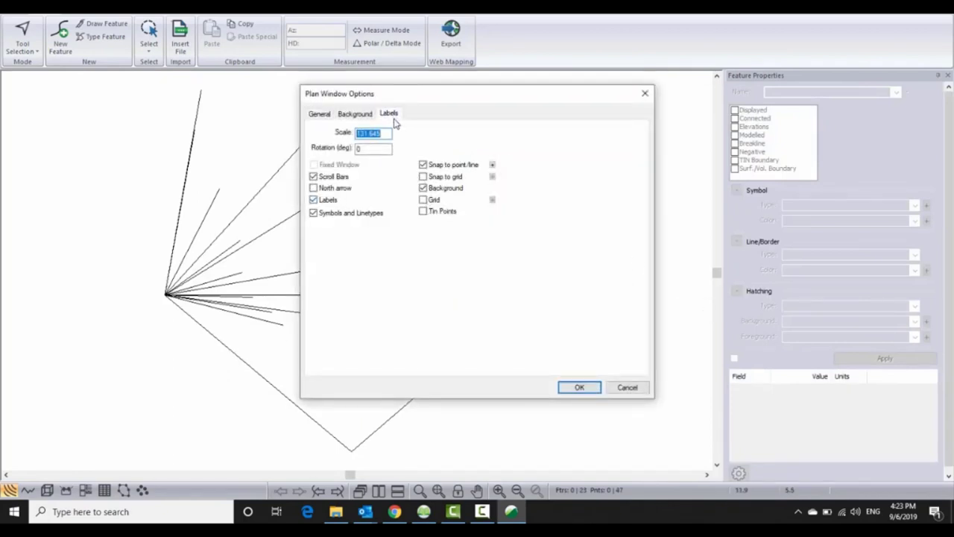
click(359, 181)
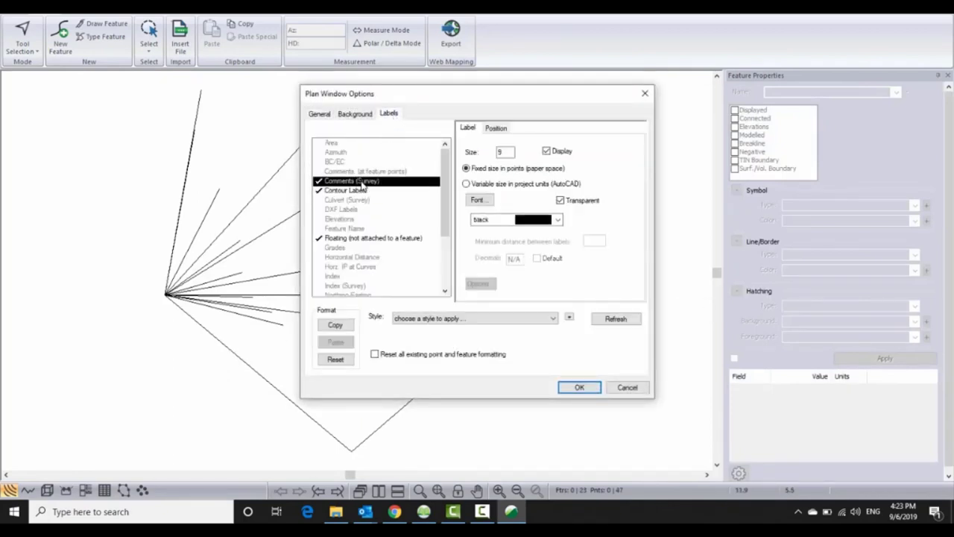
click(579, 387)
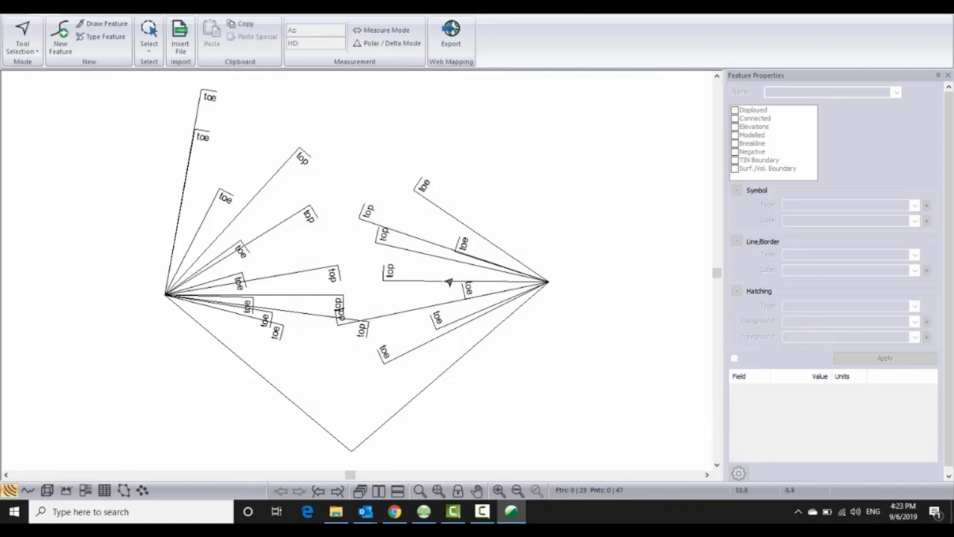
Select all the side-shot features named pile and turn off their Connected property.
click(407, 281)
click(398, 313)
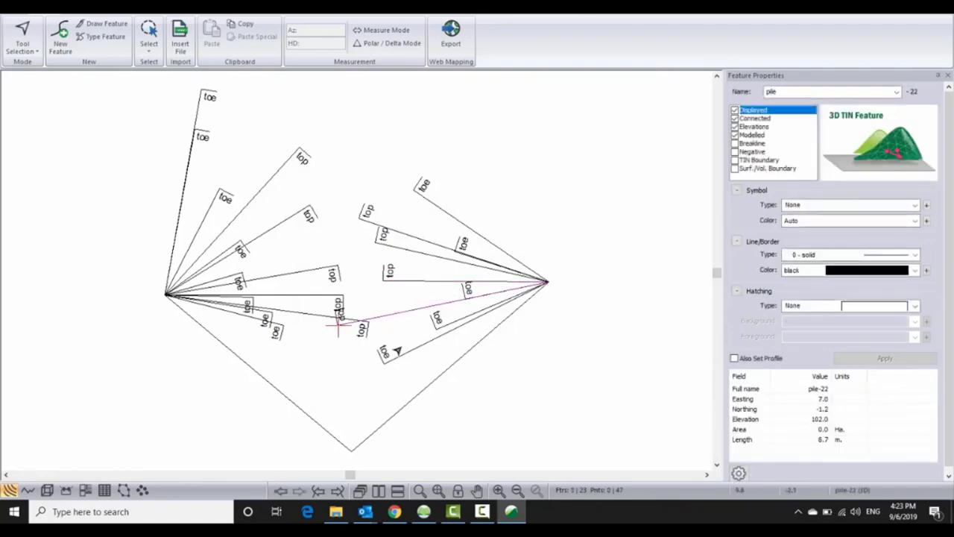
click(397, 356)
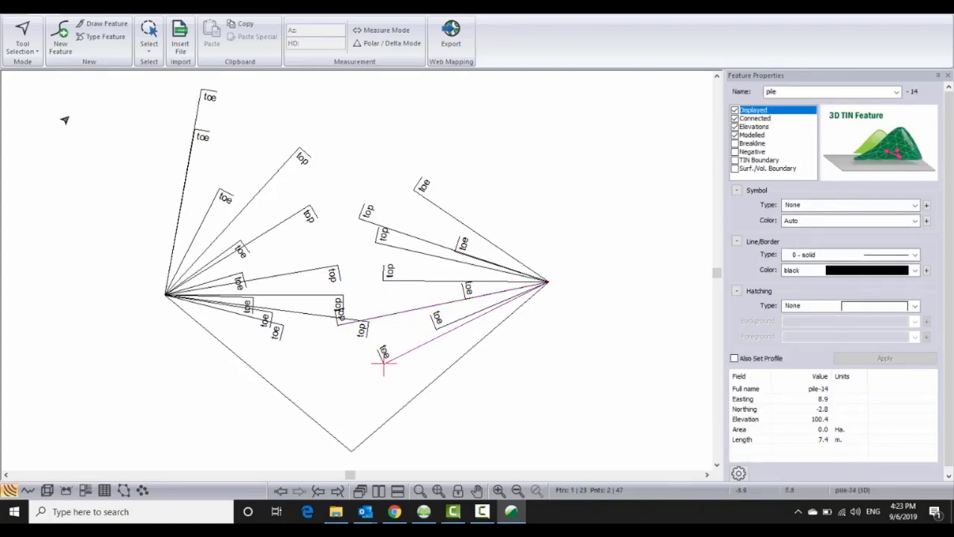
key(ctrl+a)
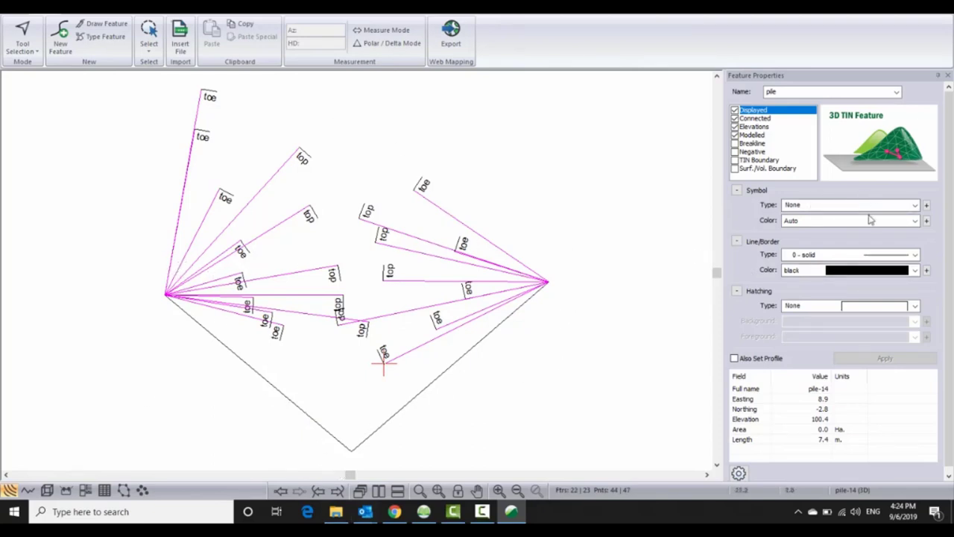
click(735, 118)
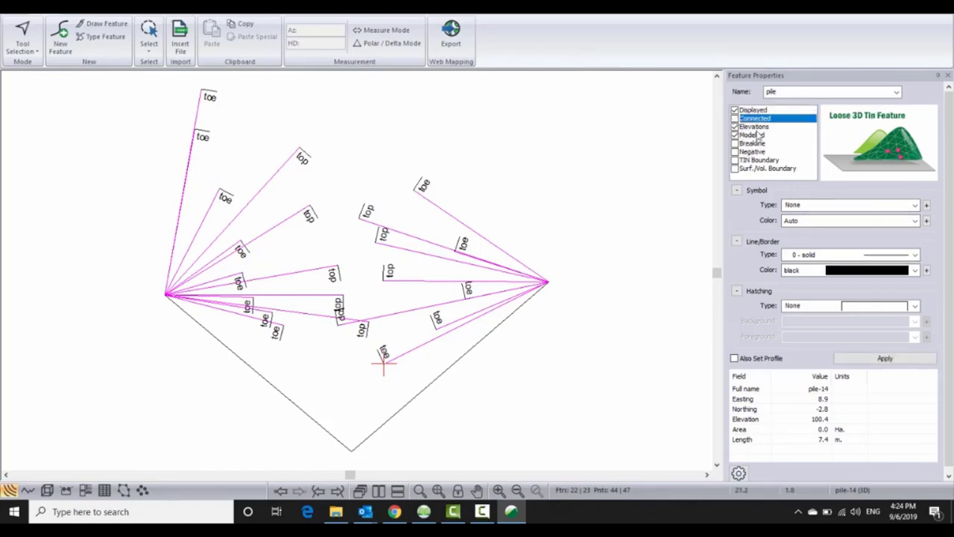
click(885, 359)
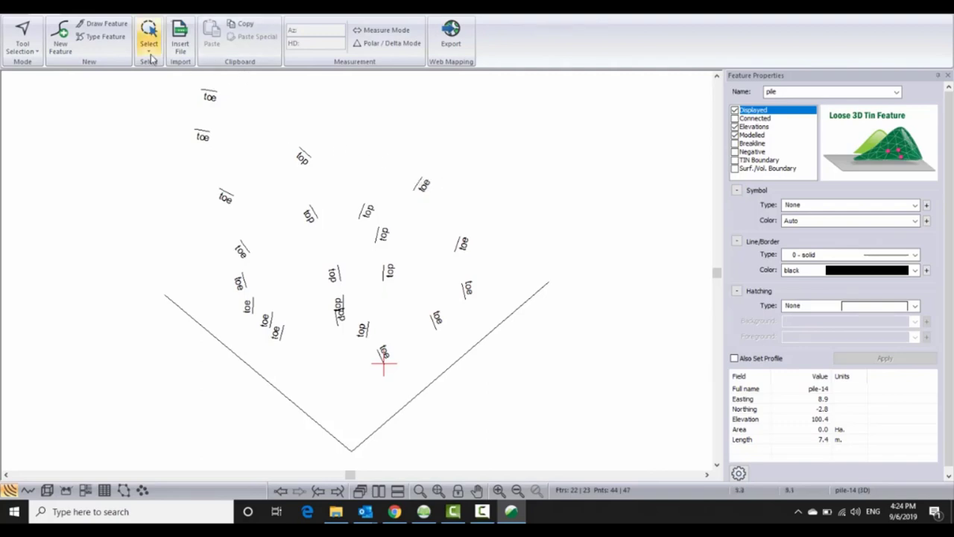
Start a connected feature named toe with default elevation 100.0, and place its first two points on the northwesternmost toe shots.
click(60, 31)
click(52, 77)
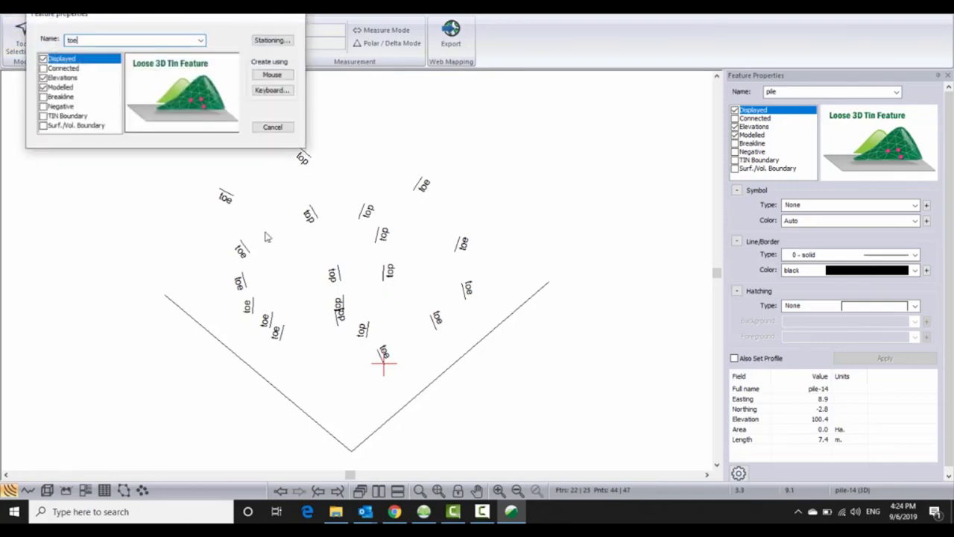
click(43, 68)
click(273, 75)
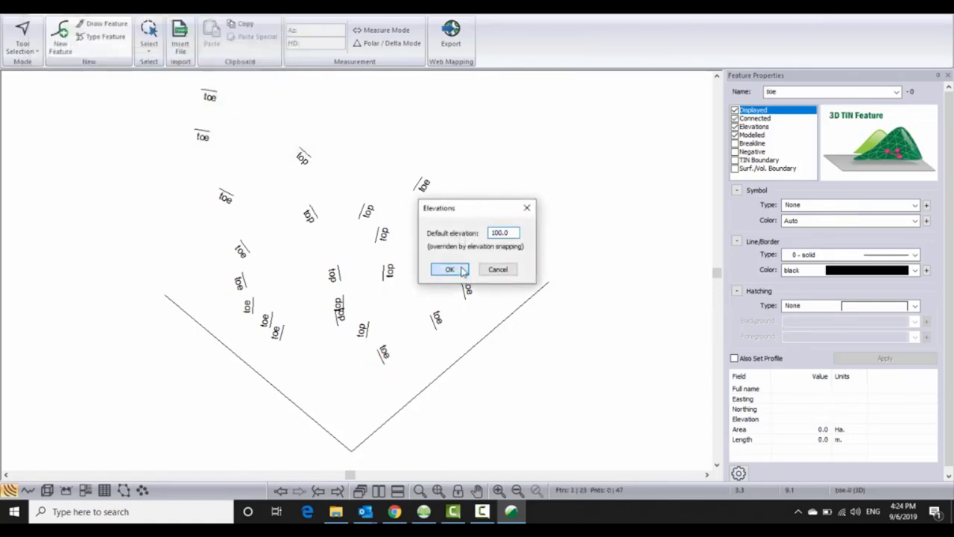
click(465, 271)
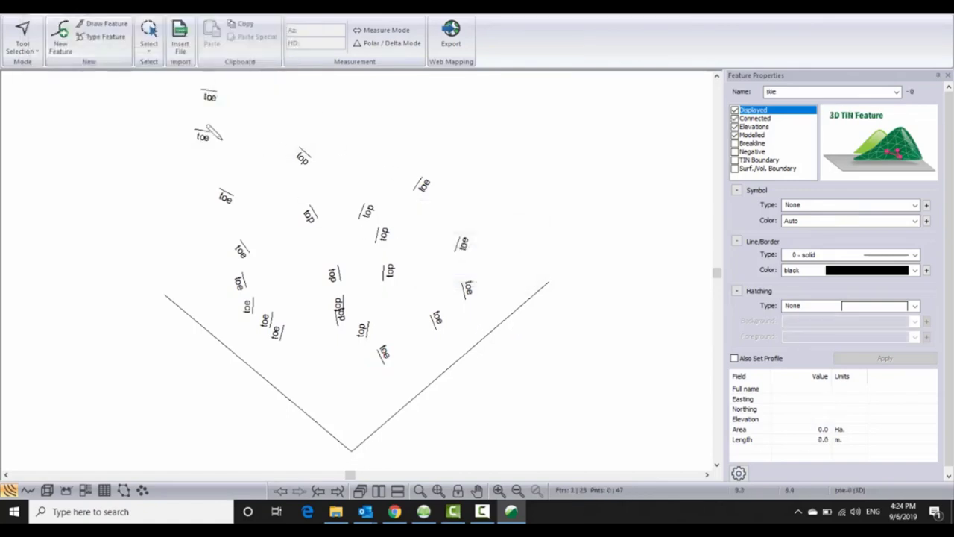
click(199, 91)
click(192, 134)
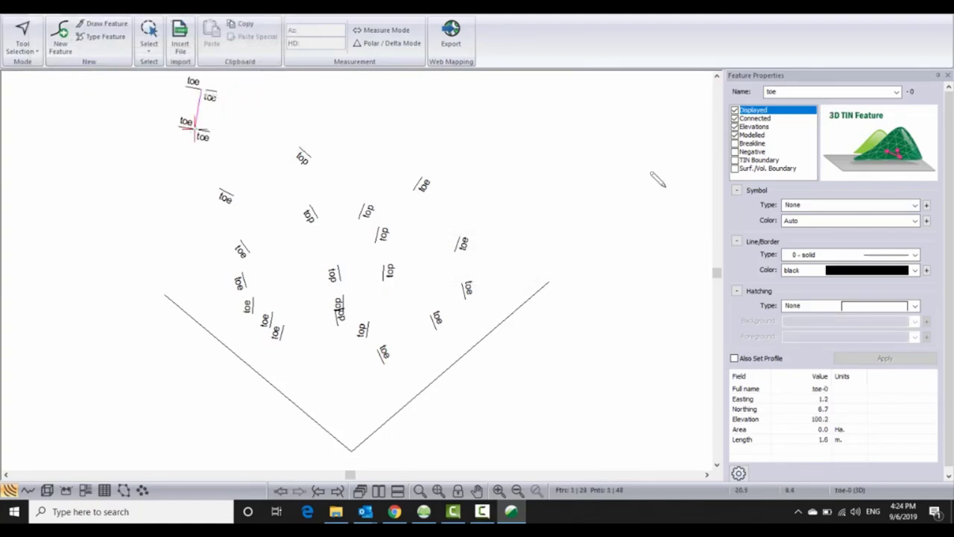
Turn off Snap Attributes in the plan window's snap-to-point options, keeping Snap Z values on.
right_click(430, 120)
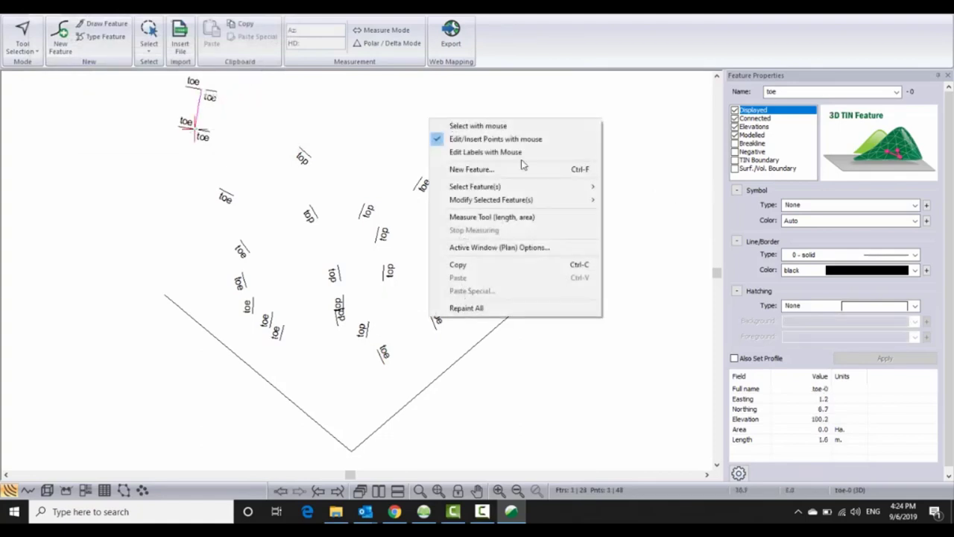
click(515, 248)
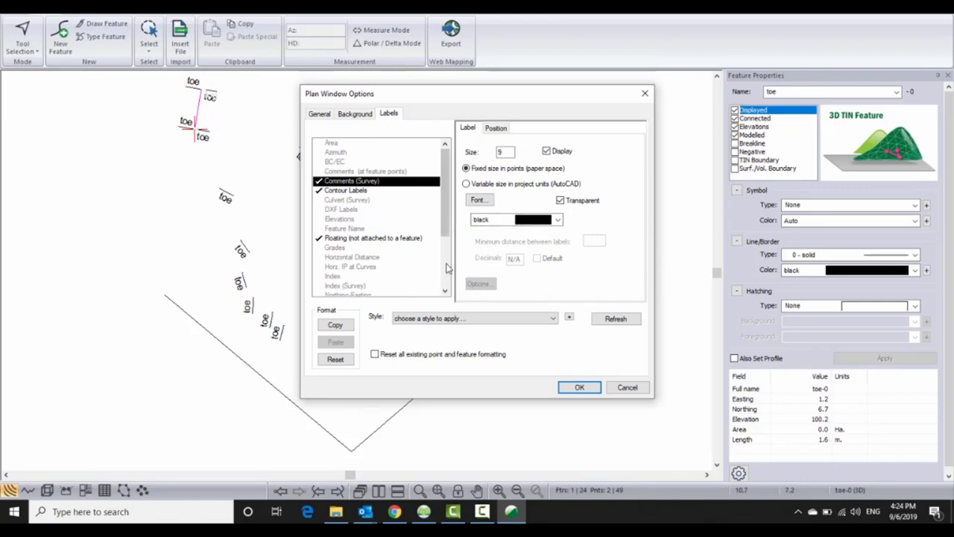
click(327, 118)
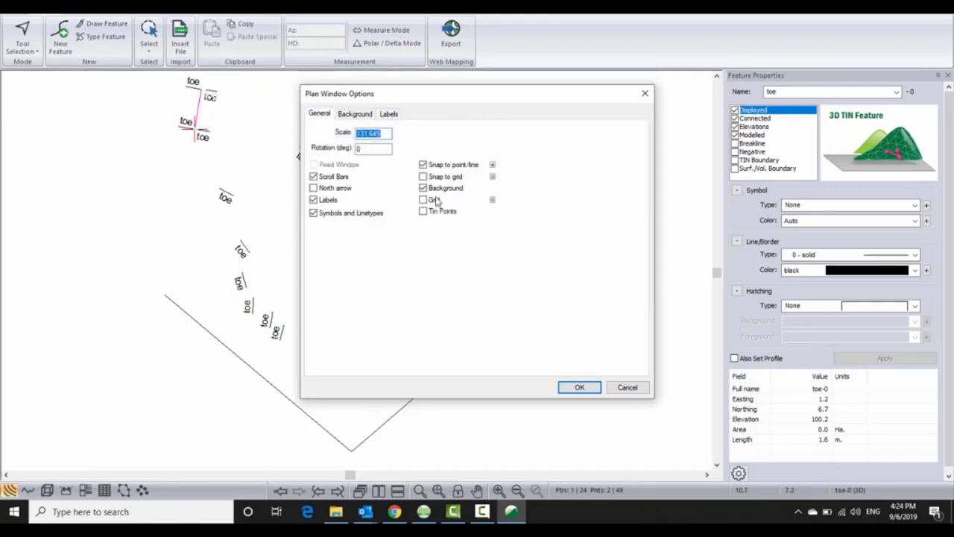
click(492, 165)
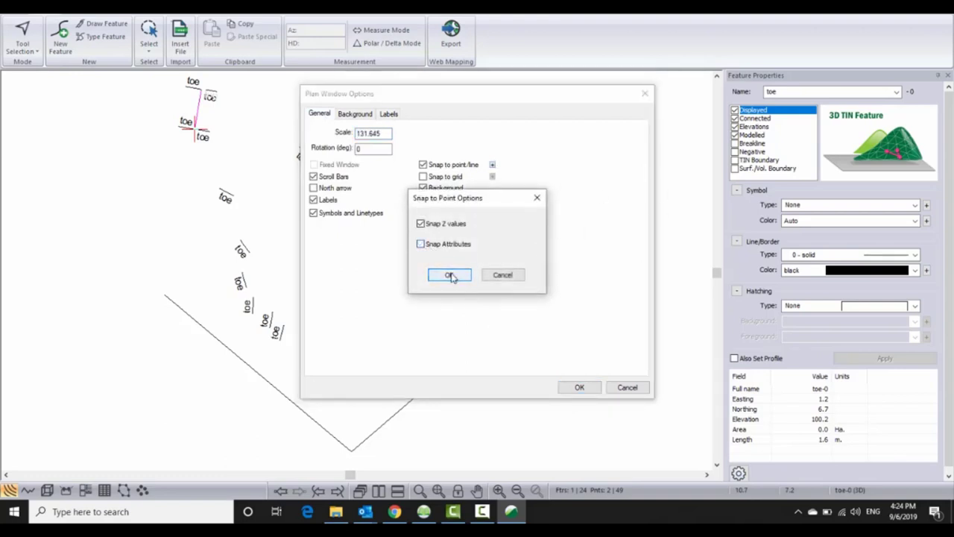
click(447, 243)
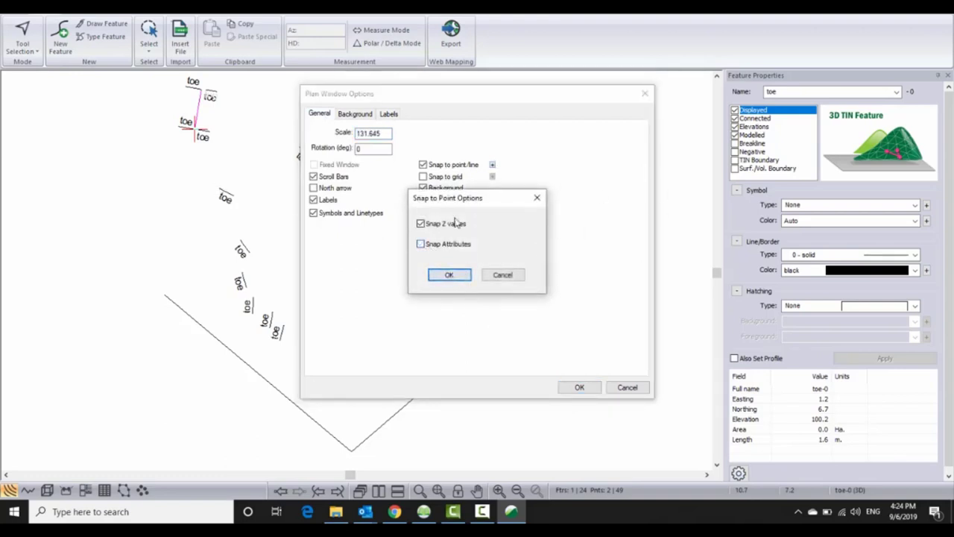
click(460, 280)
click(589, 389)
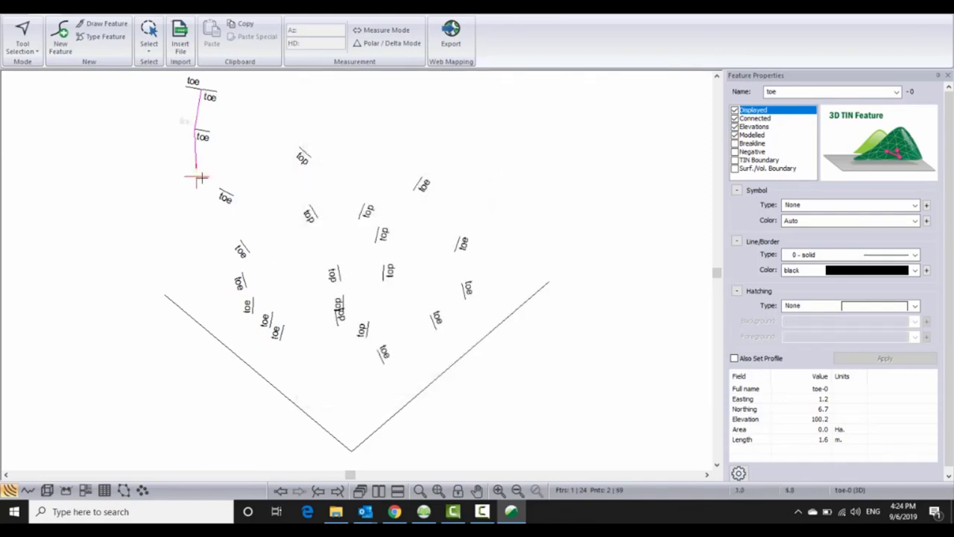
Continue the toe feature through the toe shots along the western side to the southernmost toe shot.
click(223, 195)
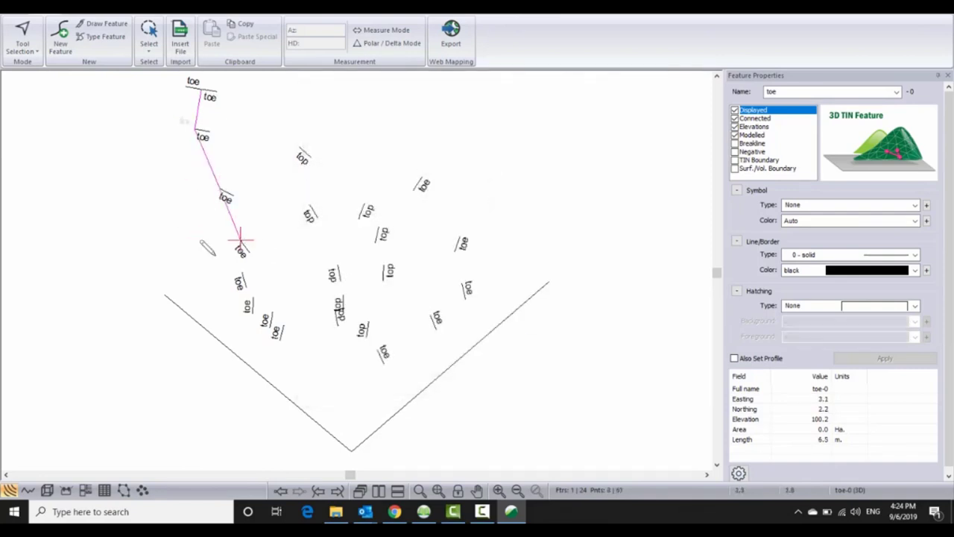
click(242, 273)
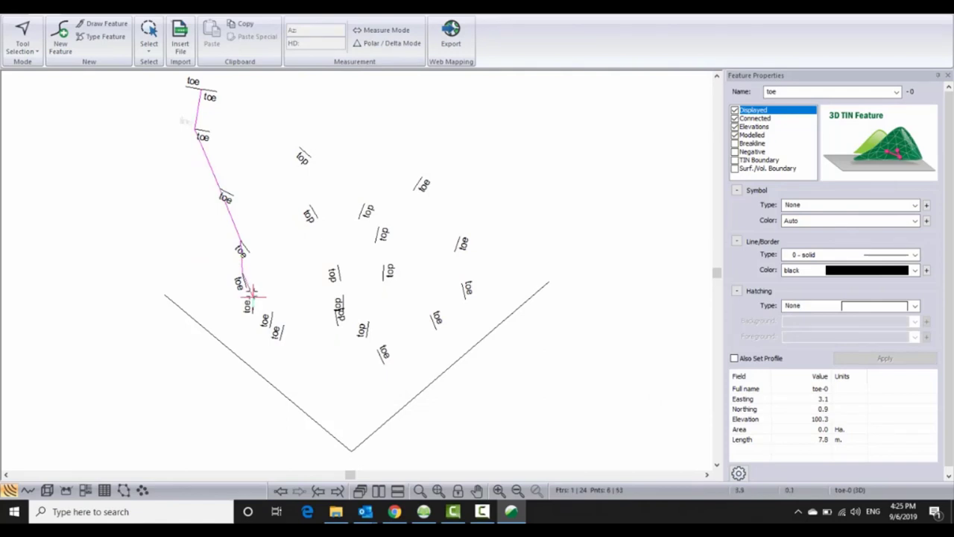
click(254, 296)
click(271, 318)
click(282, 326)
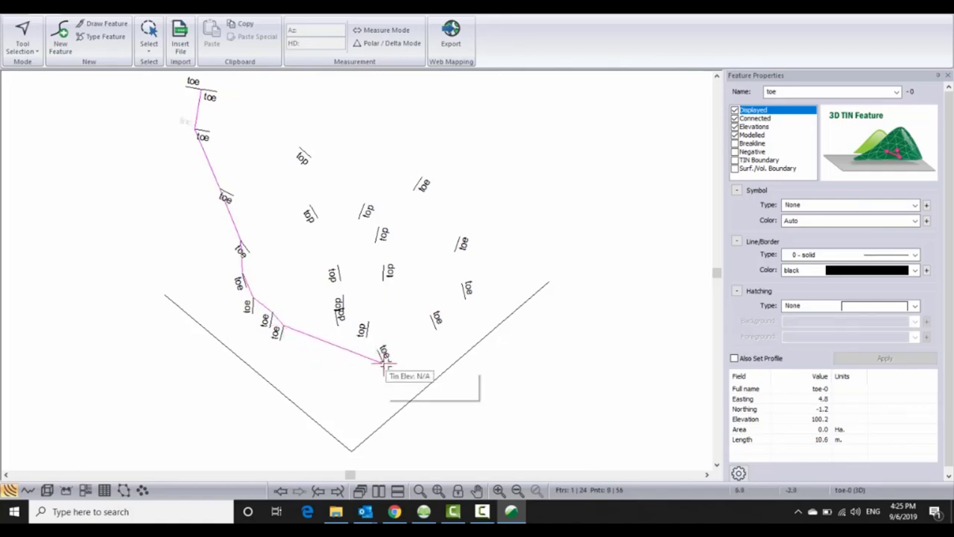
click(384, 363)
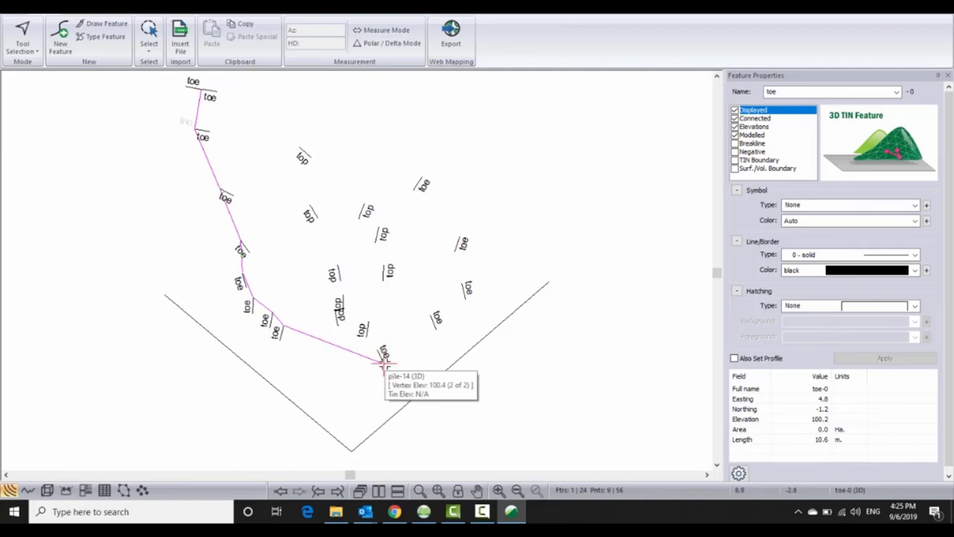
Extend the toe feature through the four eastern toe shots and close it at its starting point.
click(437, 330)
click(467, 293)
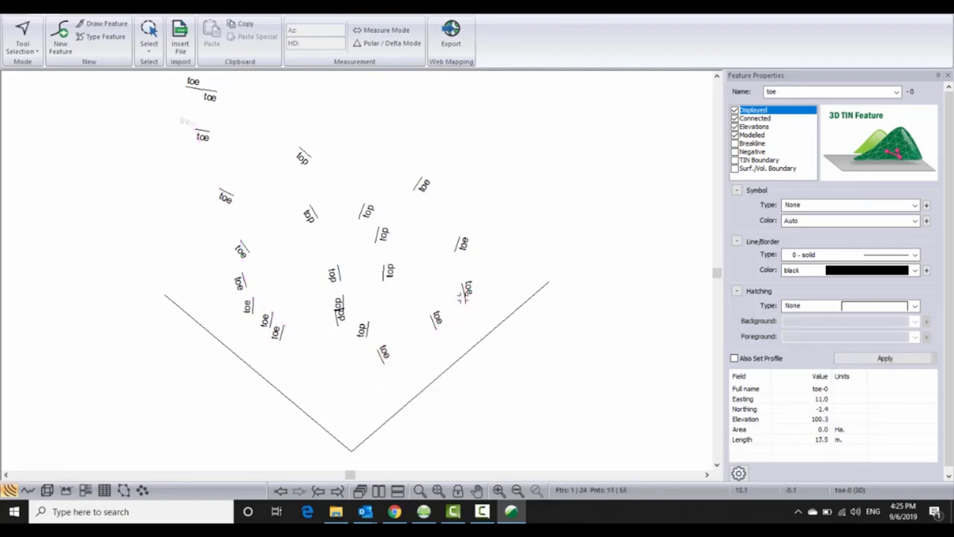
click(463, 250)
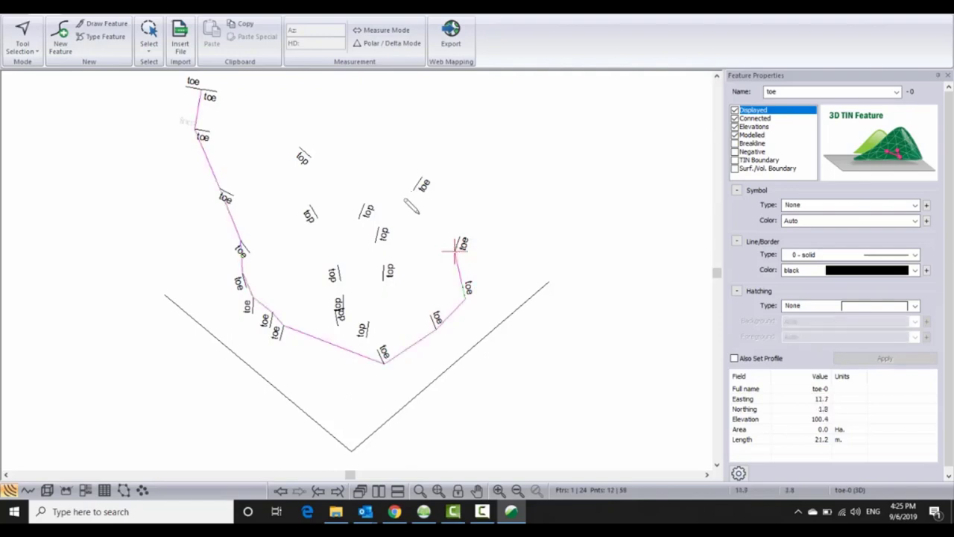
click(413, 188)
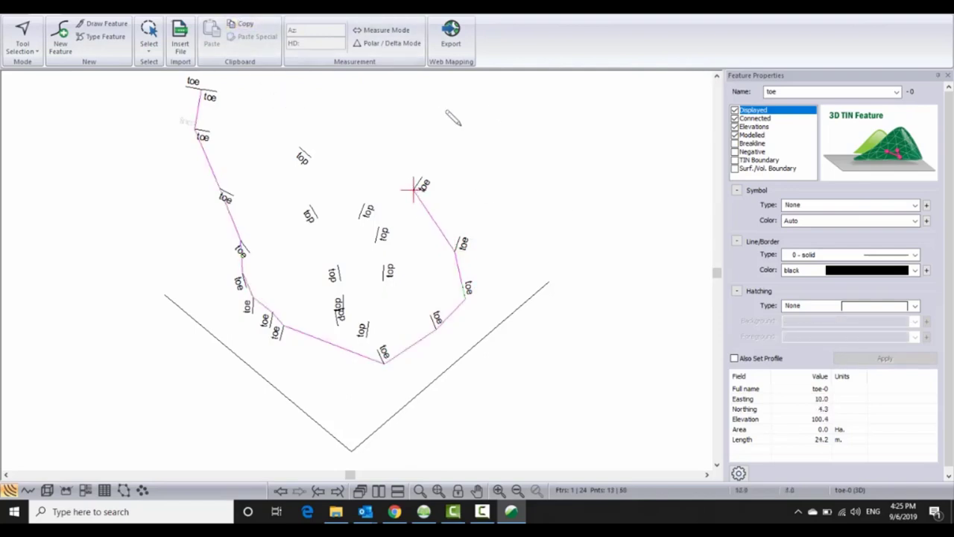
click(360, 92)
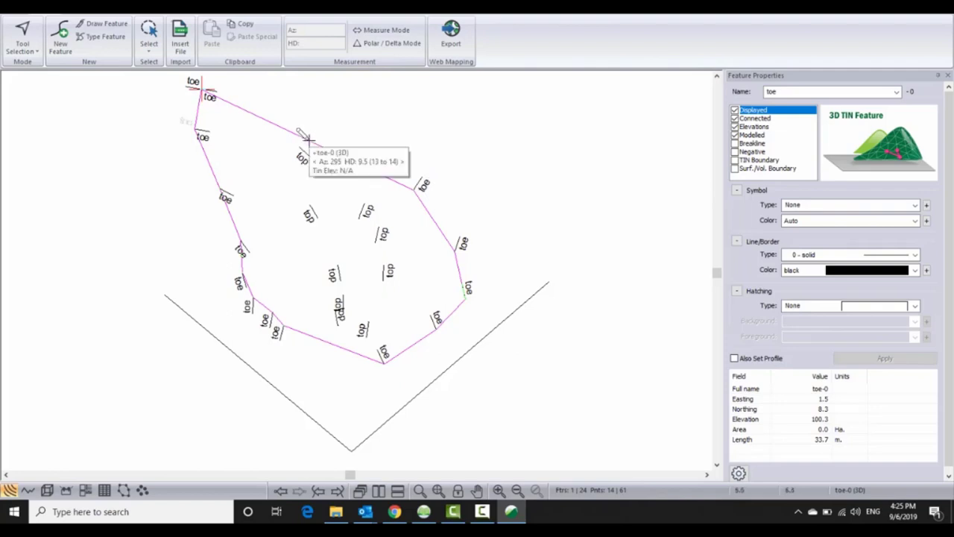
Pull a new vertex out of the toe outline's northern side to about easting 6.5, northing 7.5, and make the feature a TIN Boundary.
mouse_move(305, 143)
mouse_down()
mouse_move(330, 122)
mouse_move(326, 110)
mouse_up()
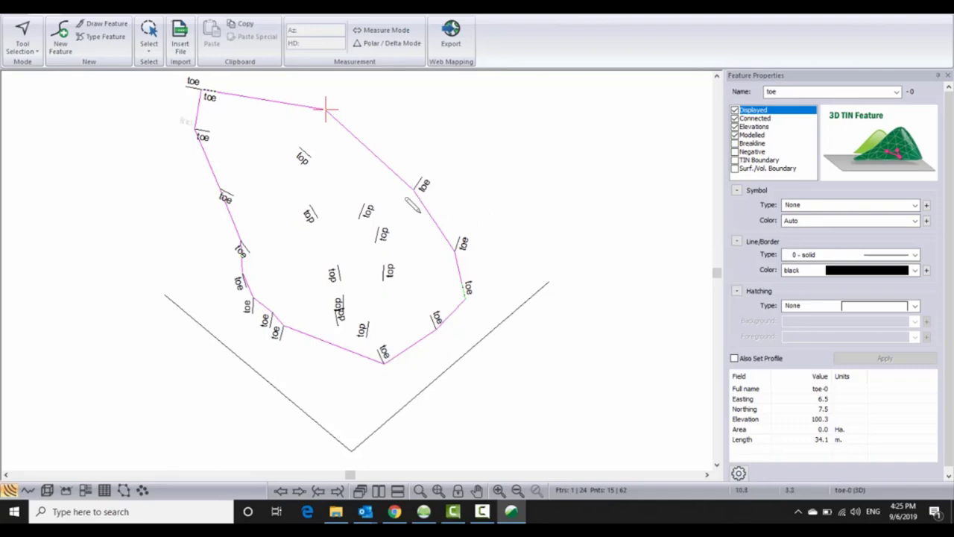
click(736, 159)
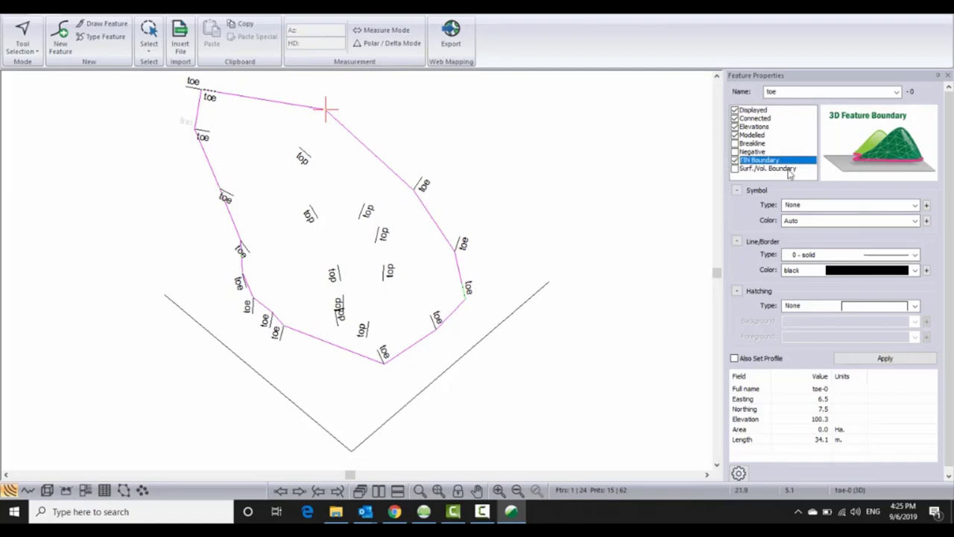
click(887, 360)
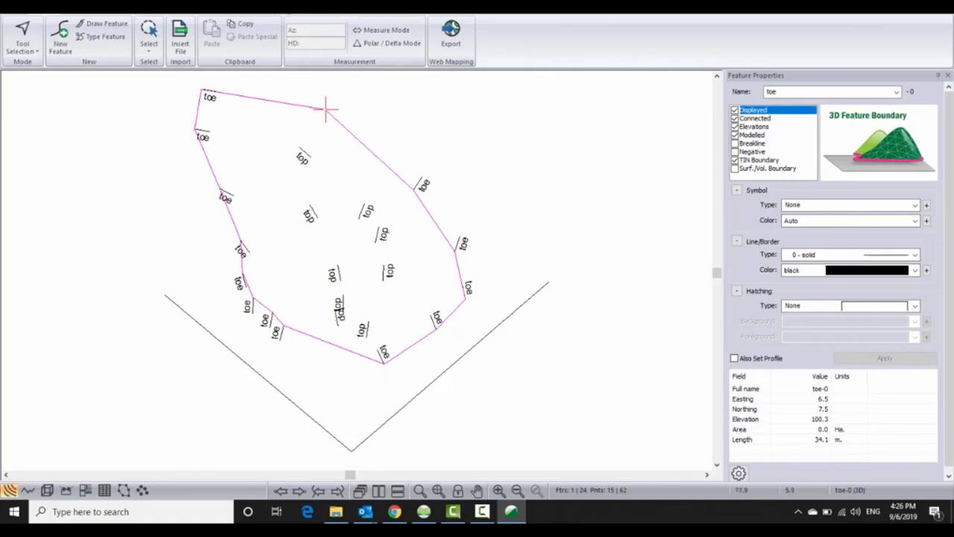
Generate the TIN with Include all on and major and minor contours off, and open the pile surface in a 3D view.
click(180, 9)
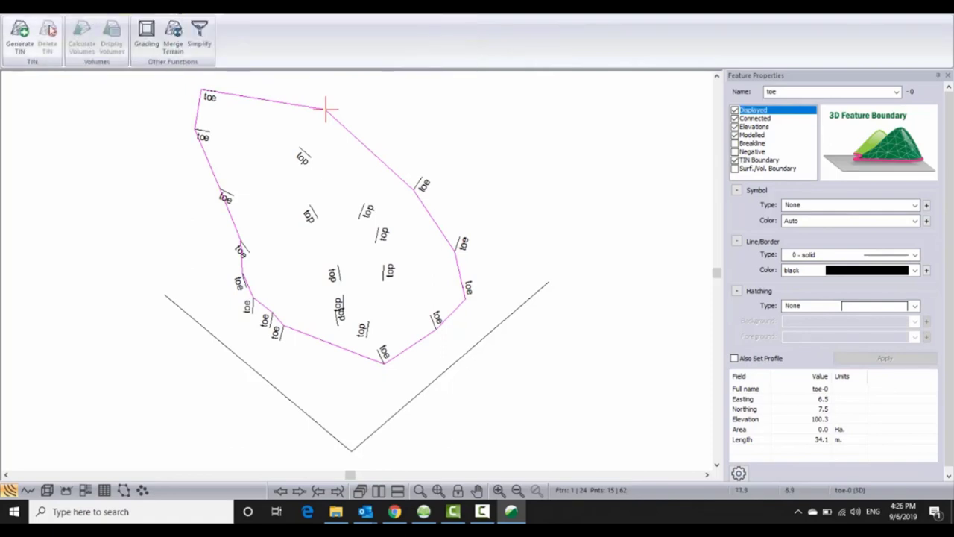
click(20, 36)
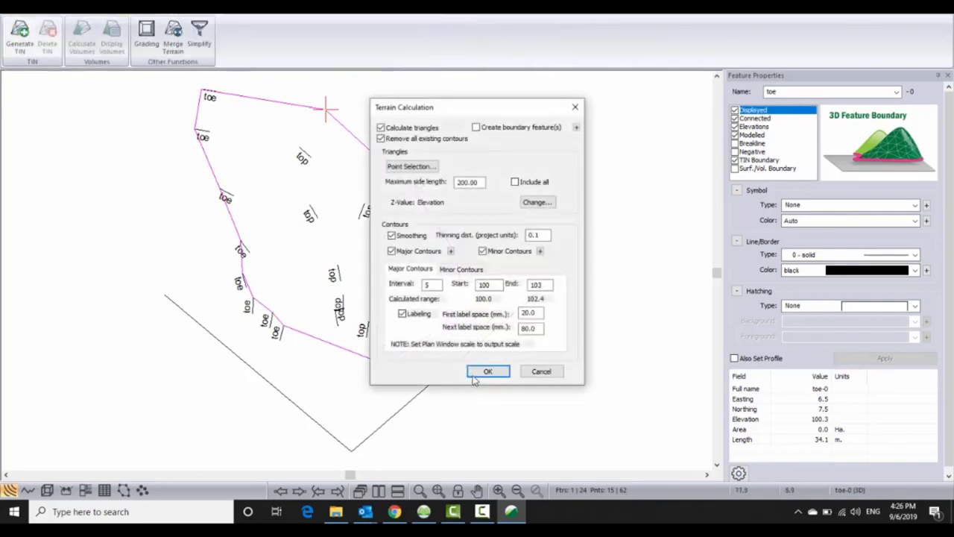
click(392, 252)
click(482, 251)
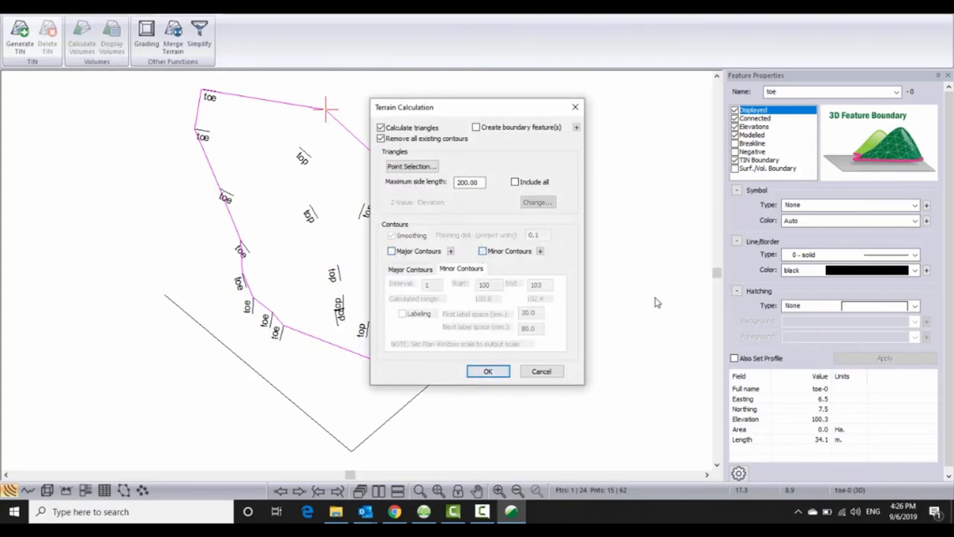
click(516, 182)
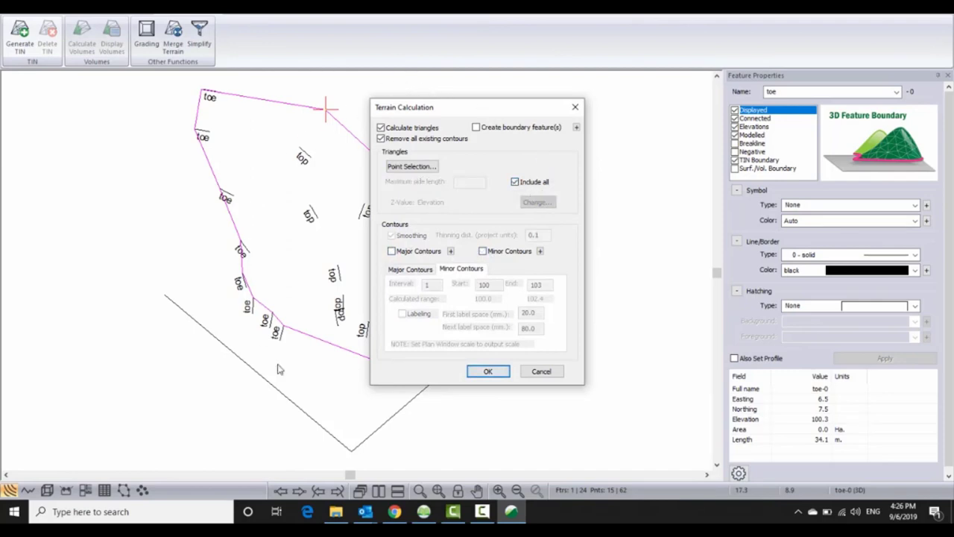
click(488, 371)
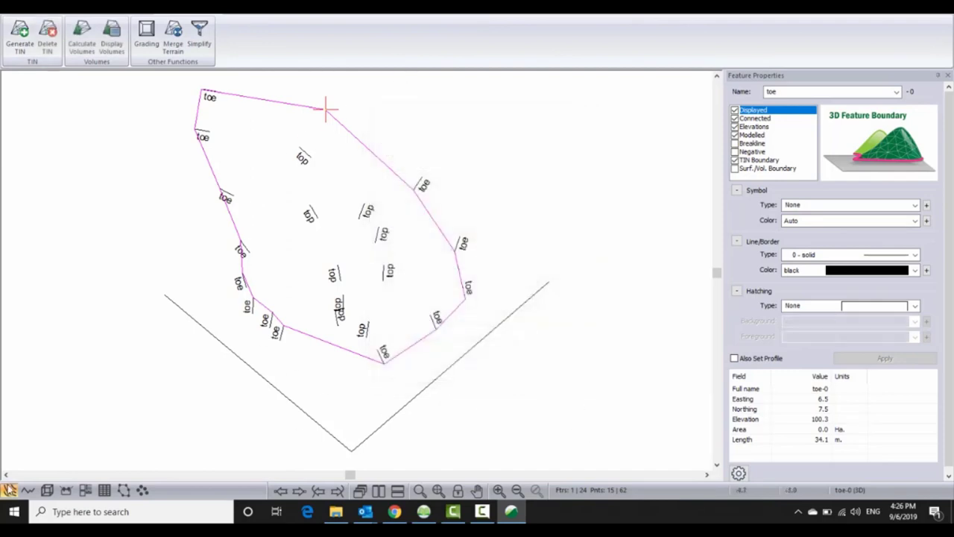
click(47, 489)
drag(143, 241, 166, 249)
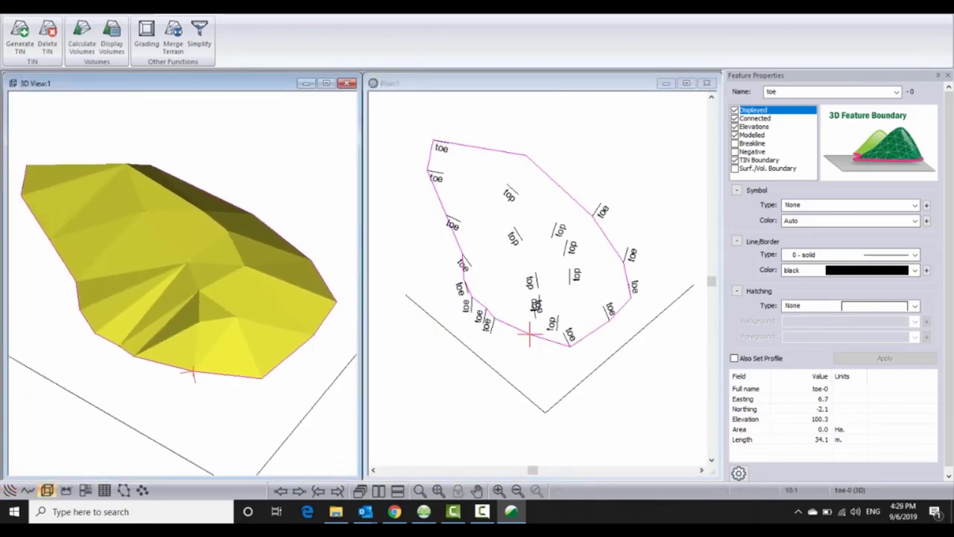
Set up the volume calculation for pile.terx as a volume enclosed by a single surface.
click(82, 37)
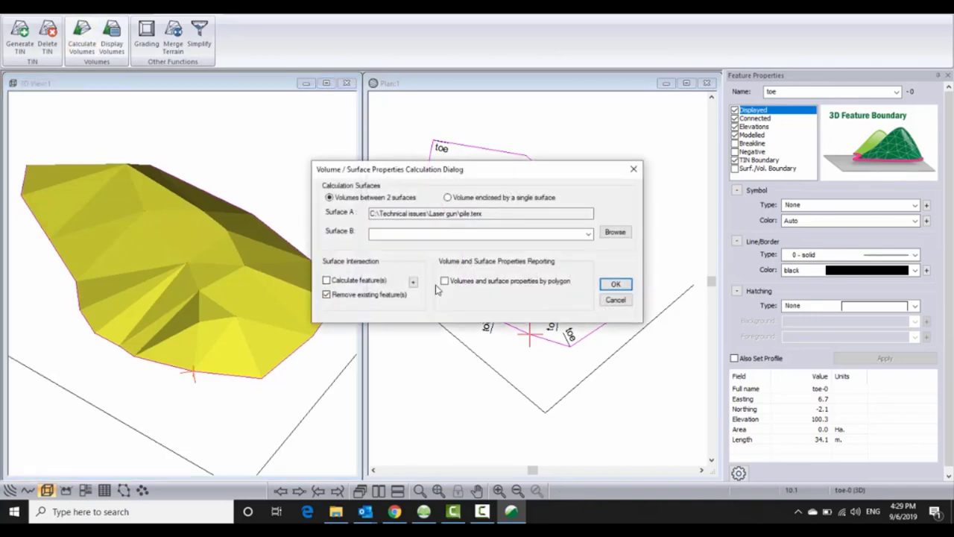
click(452, 197)
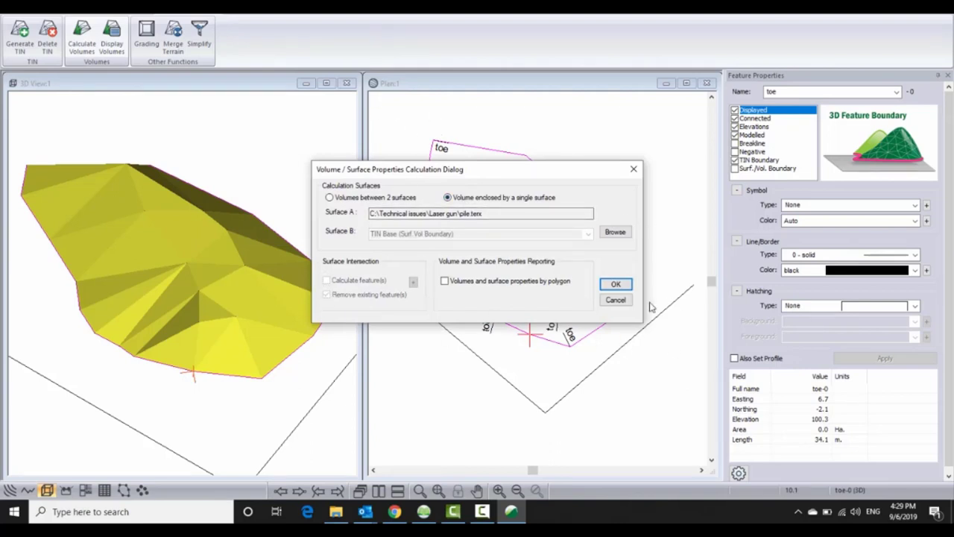
click(618, 286)
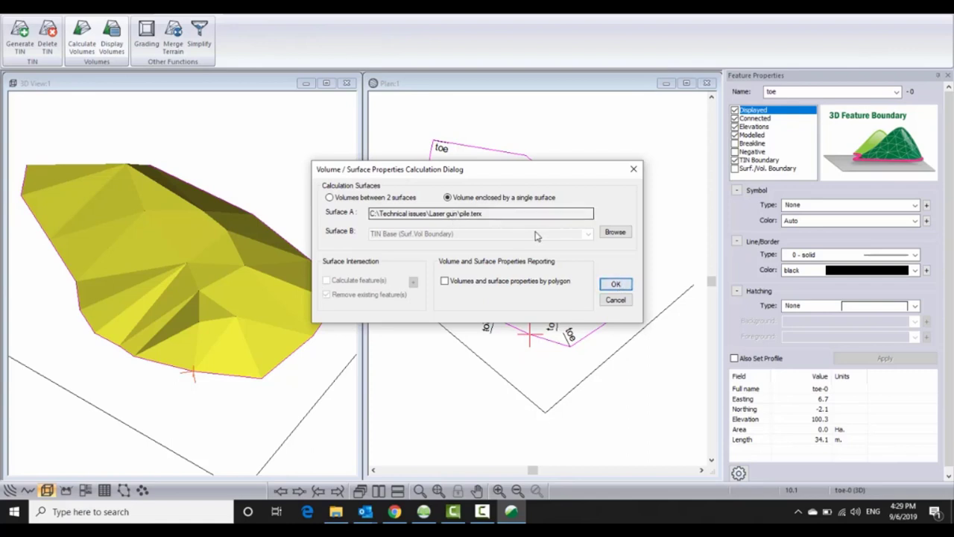
click(338, 199)
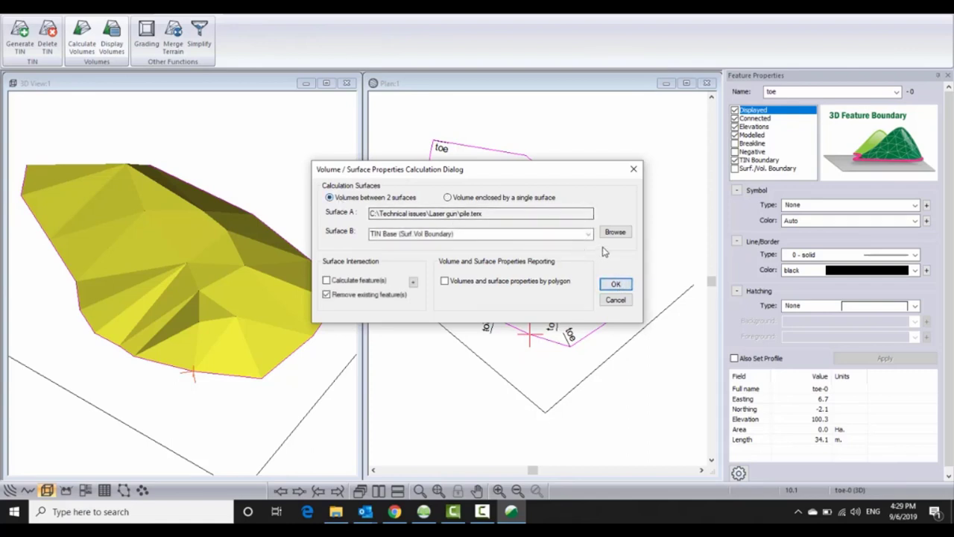
click(589, 234)
click(590, 236)
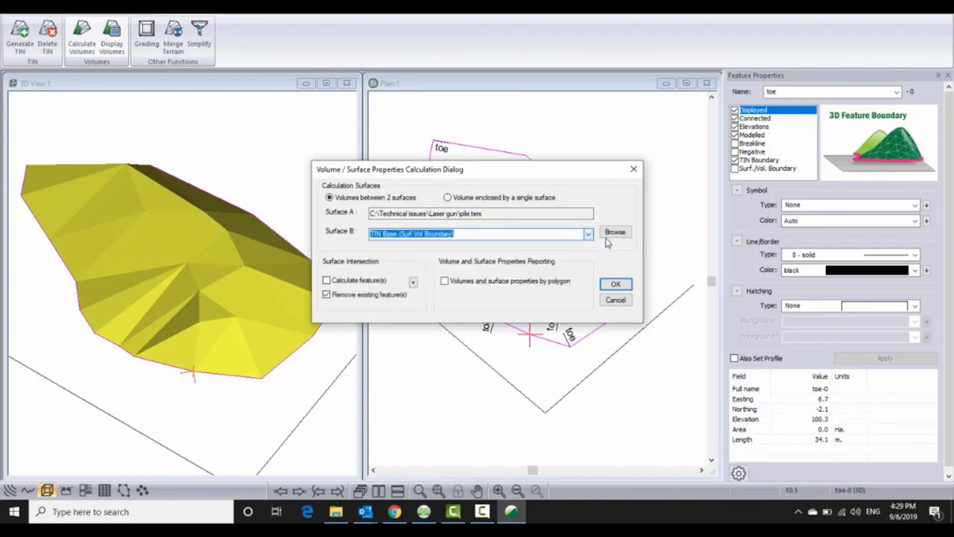
click(451, 198)
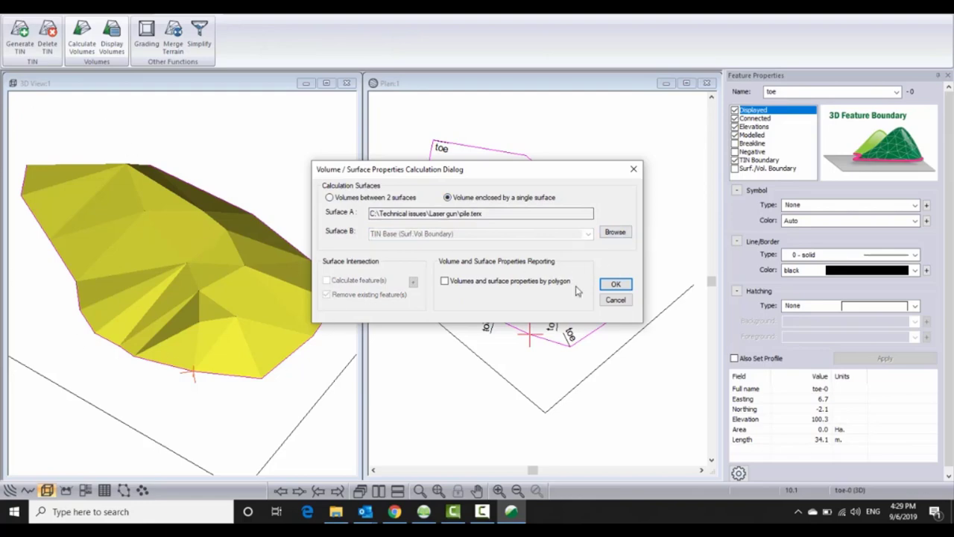
Calculate the pile volume and report it with TIN Base as the Original surface and pile.terx as Final, then close the report.
click(616, 285)
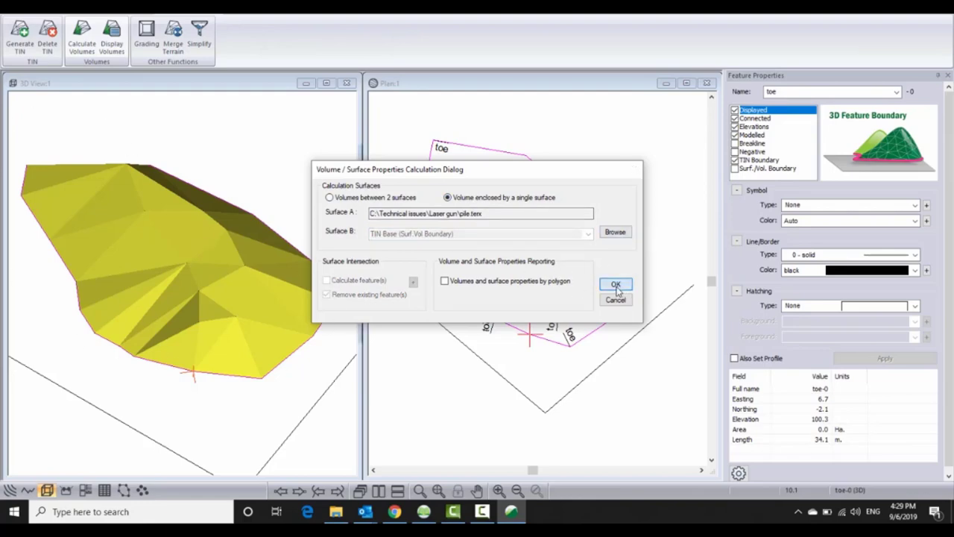
click(370, 240)
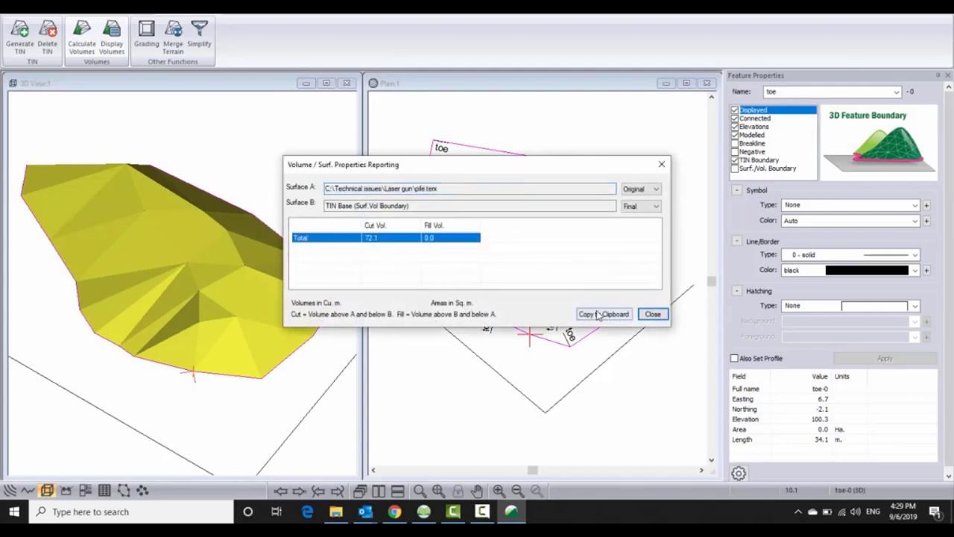
click(655, 207)
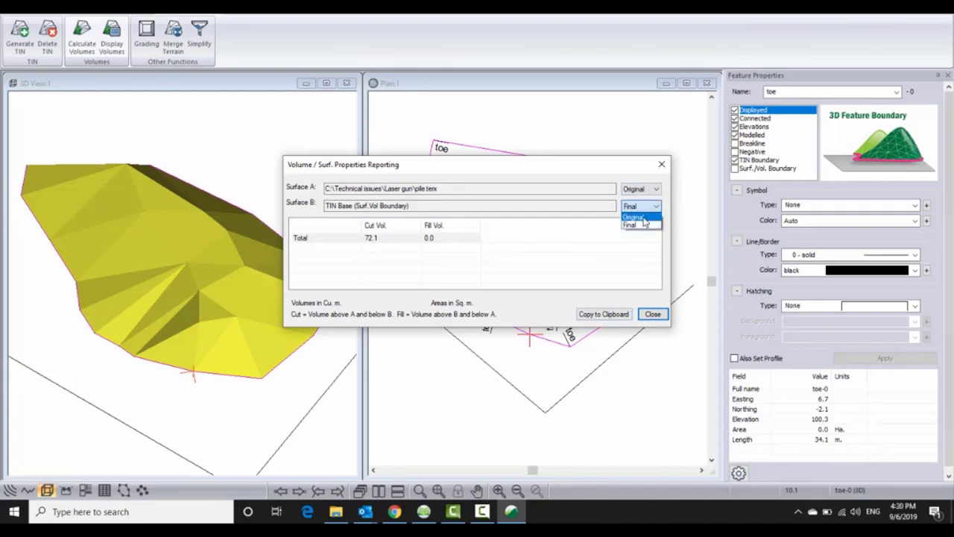
click(644, 219)
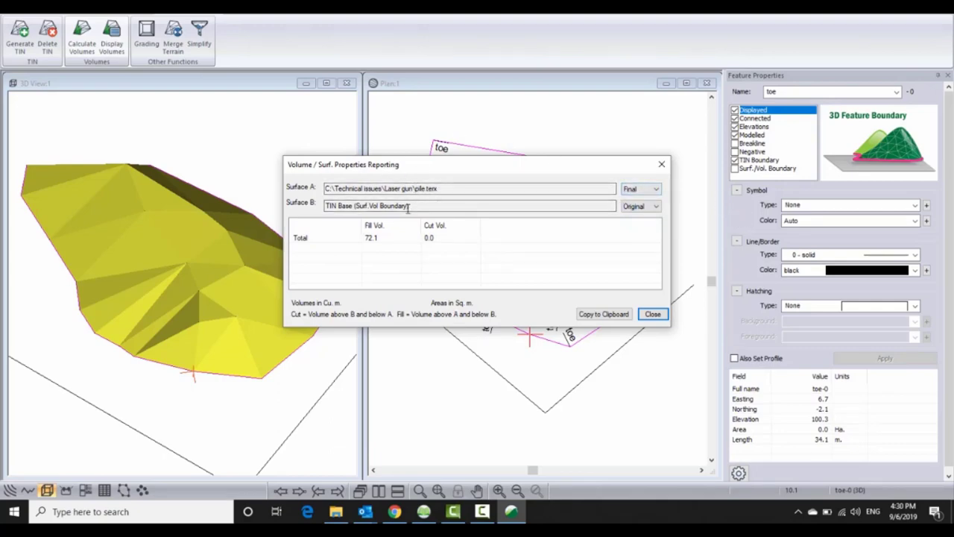
click(372, 240)
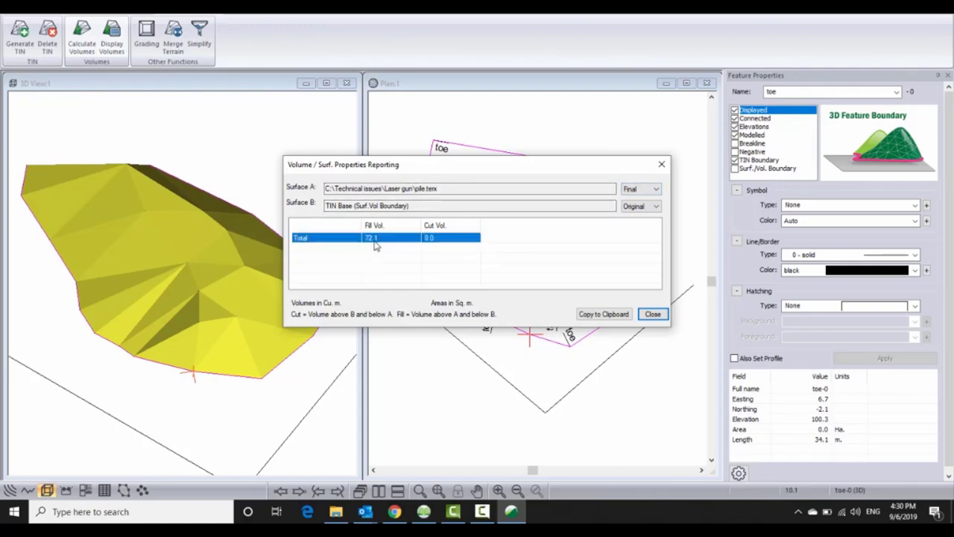
click(656, 315)
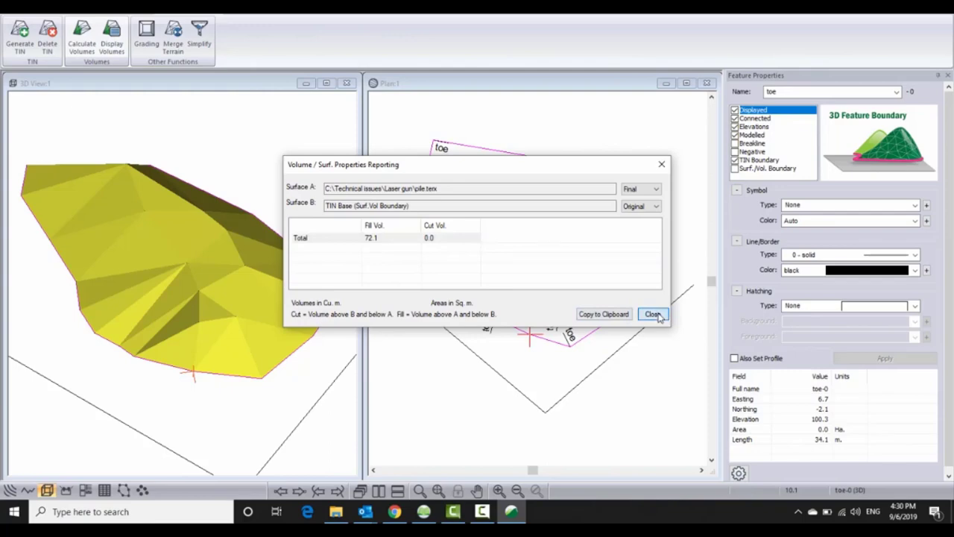
click(656, 314)
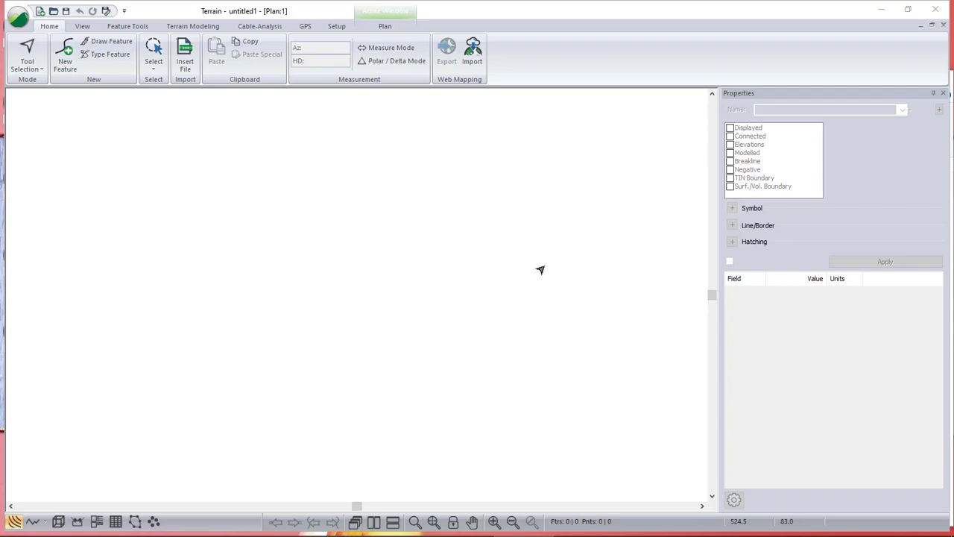
Switch to TruPulseSurvey.csv in Excel and examine the Z and Z adj elevation columns of the survey points.
key(alt+Tab)
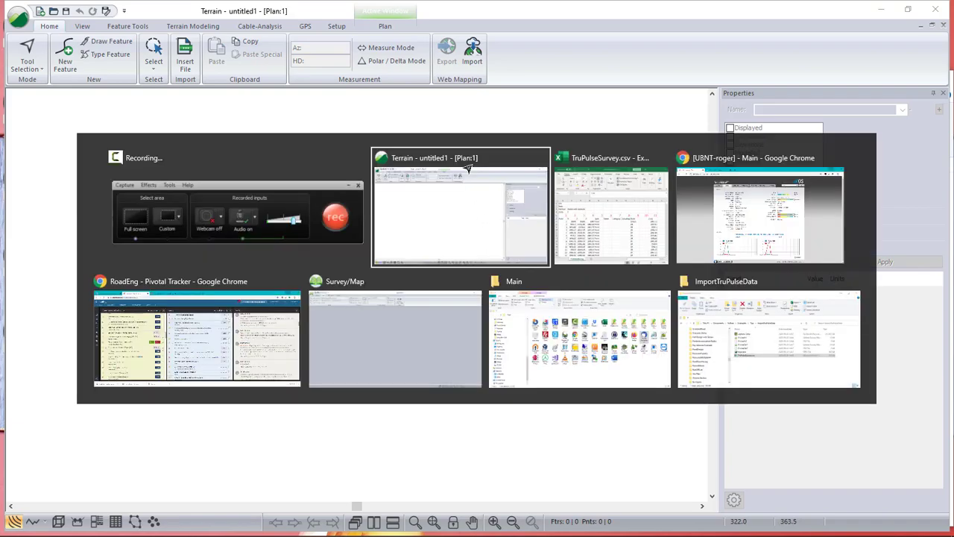
key(alt+Tab)
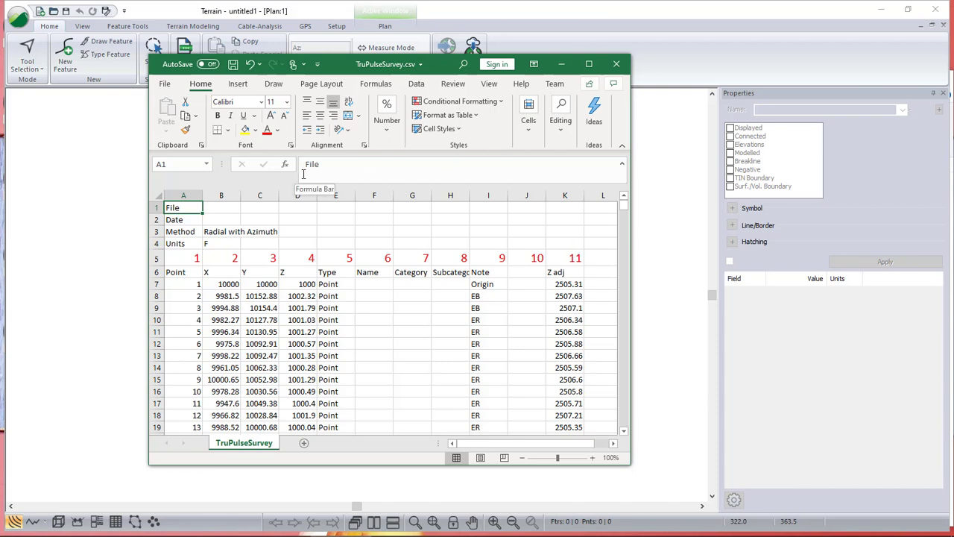
click(306, 308)
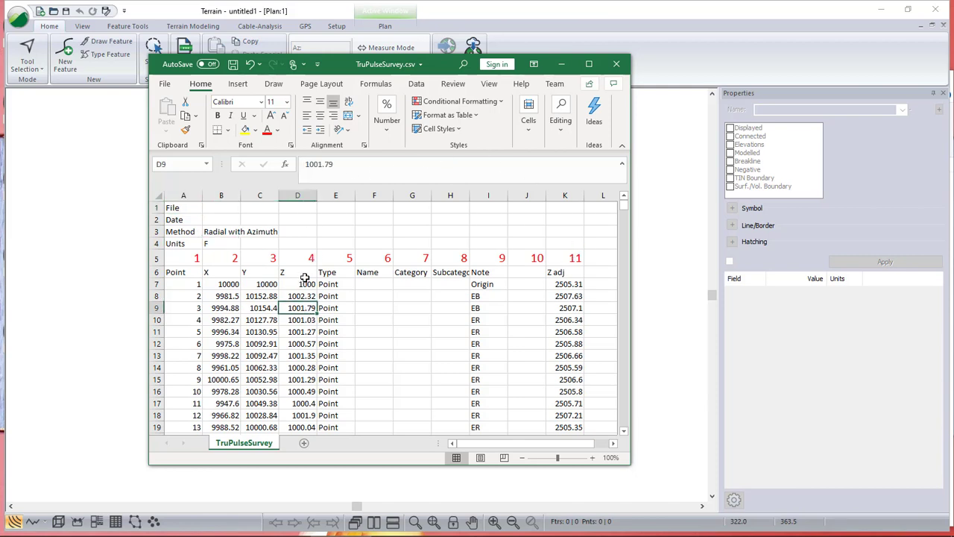
click(311, 343)
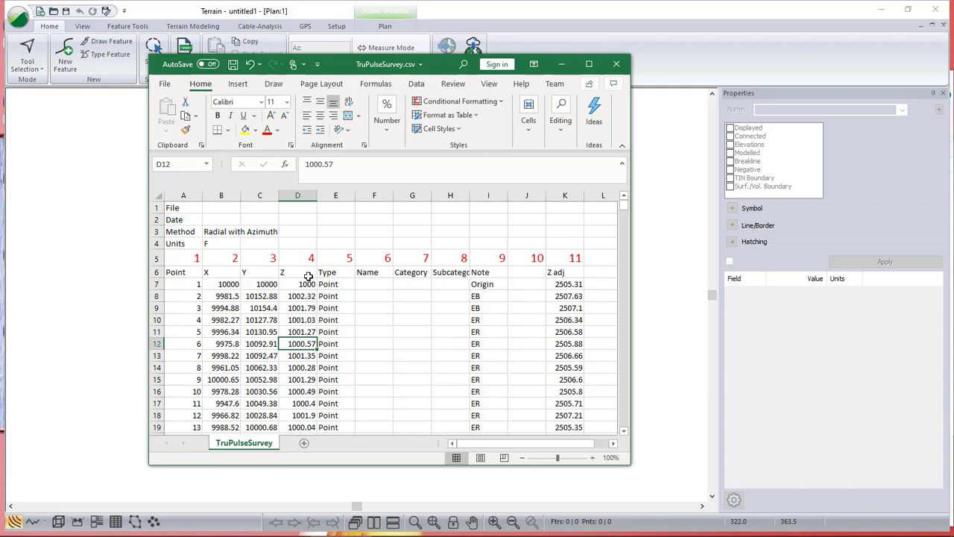
click(566, 286)
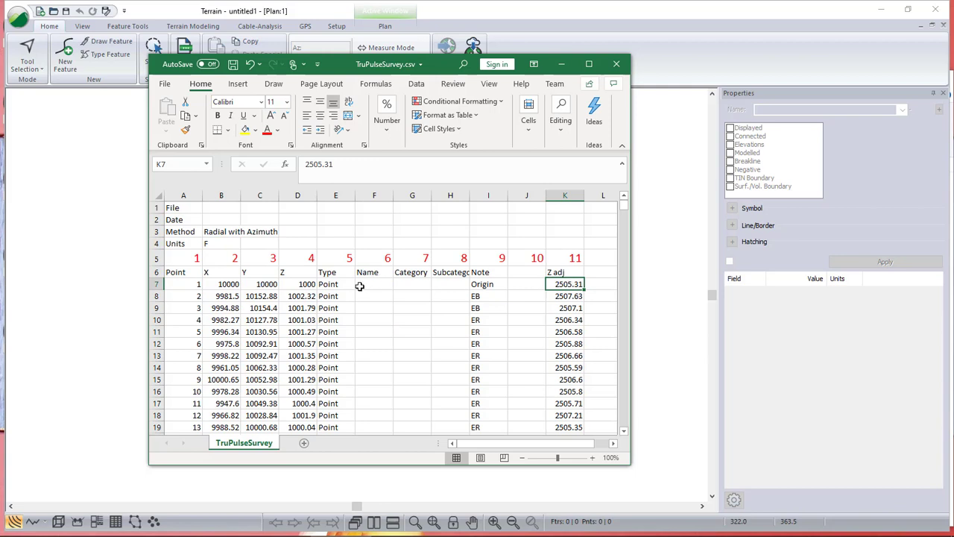
click(567, 343)
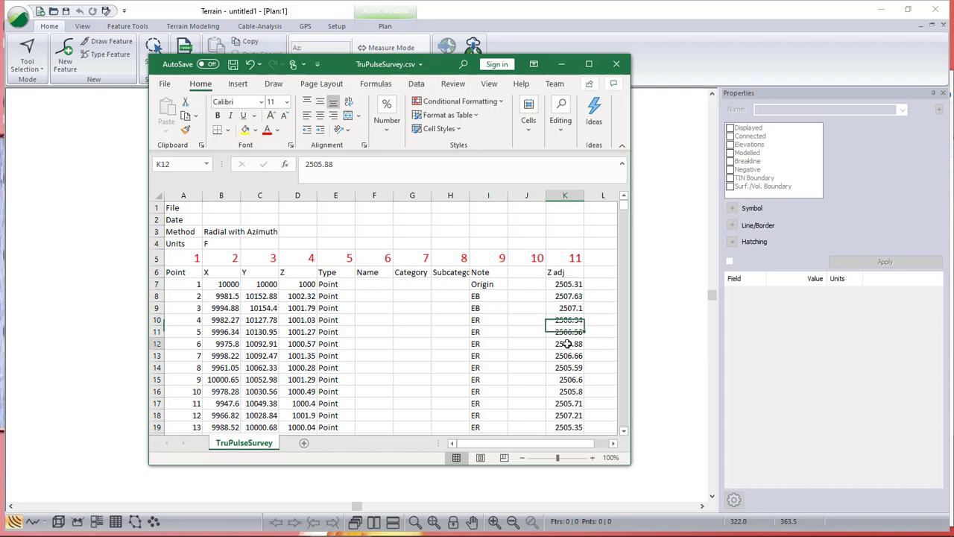
click(567, 391)
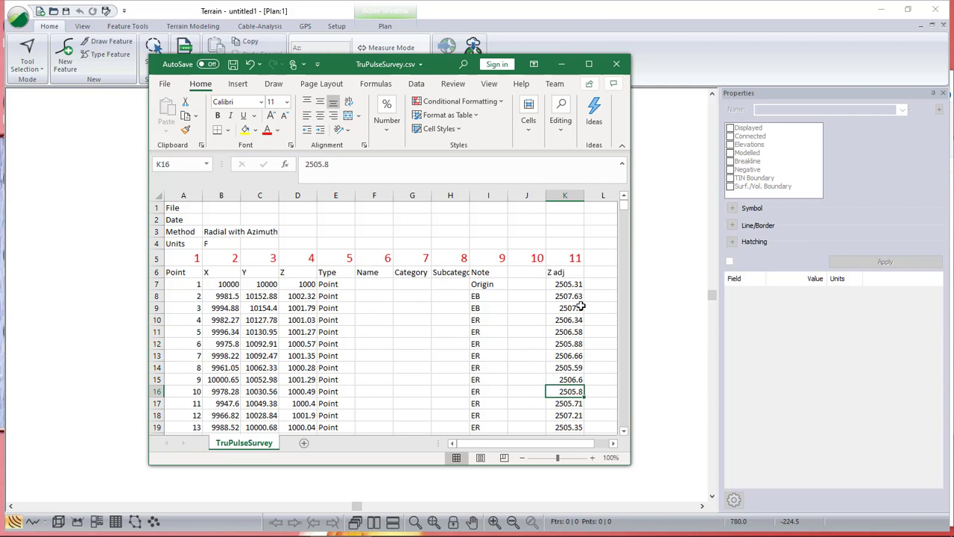
click(298, 320)
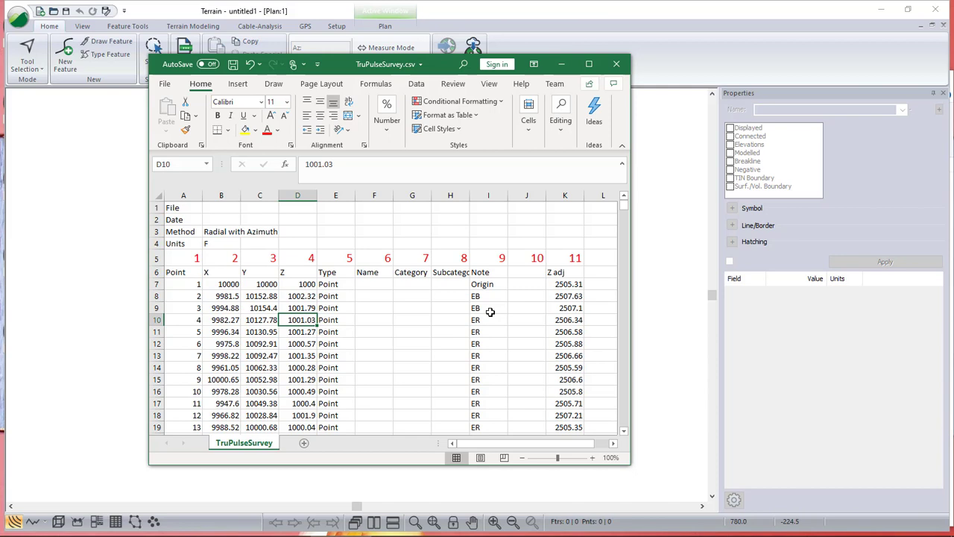
Switch back to Terrain and open TruPulseSurvey.csv from the ImportTruPulseData folder using the Add a new file format type.
click(318, 11)
click(18, 16)
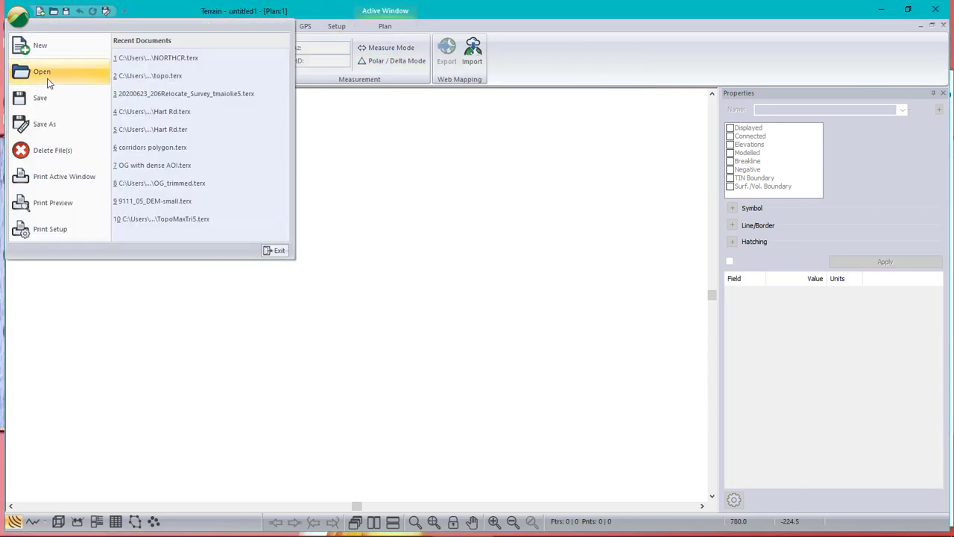
click(47, 74)
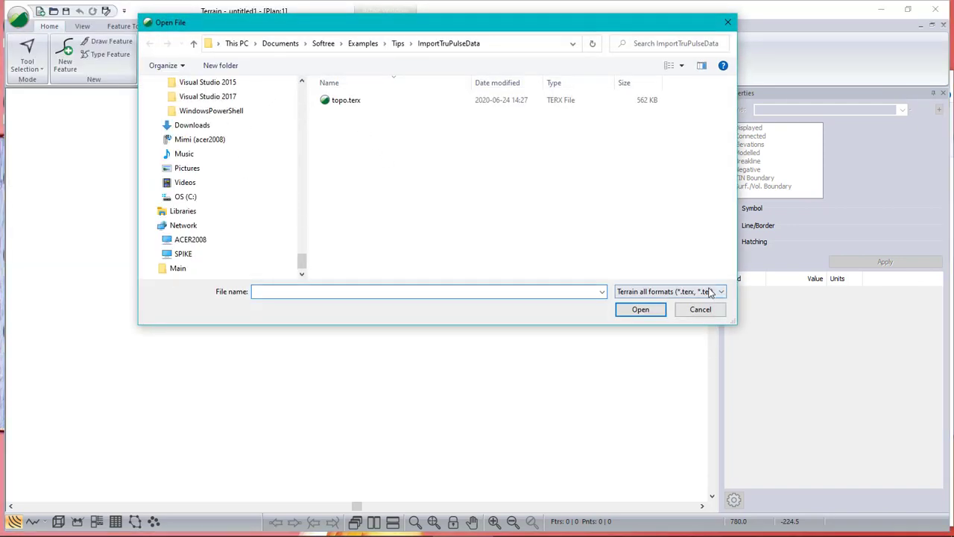
click(710, 291)
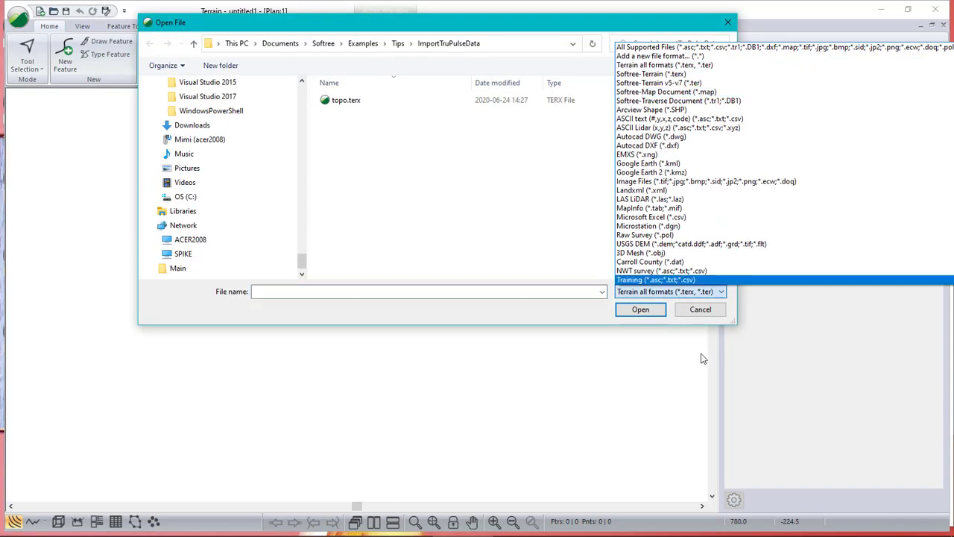
click(658, 121)
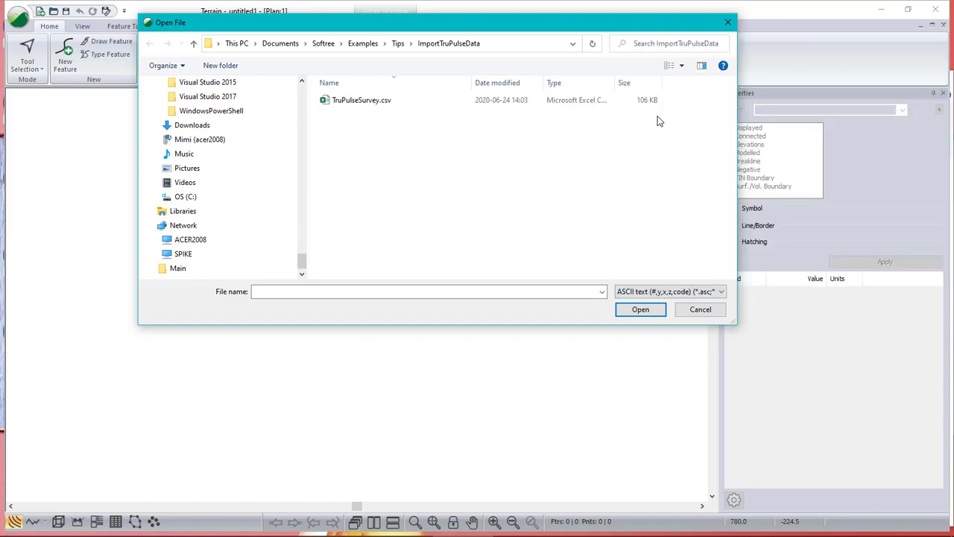
click(661, 292)
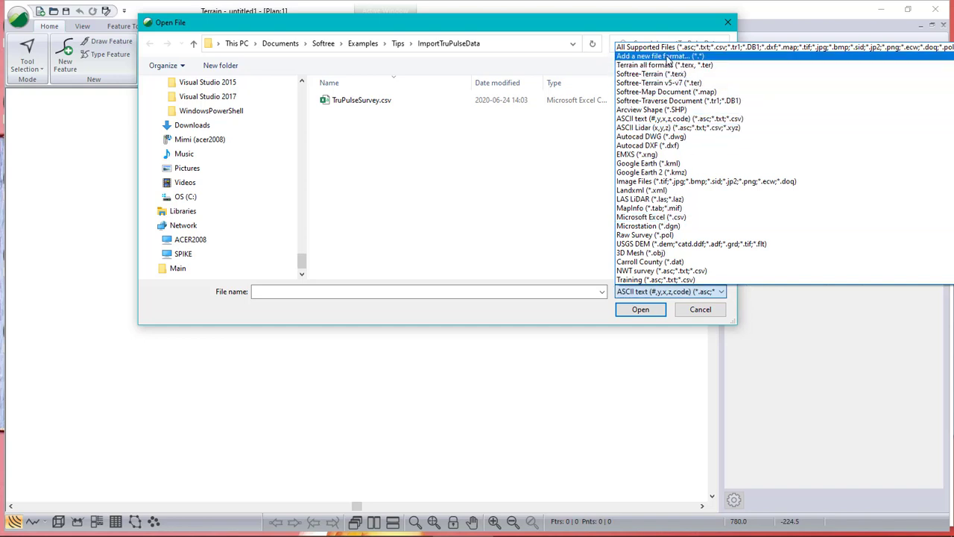
click(669, 58)
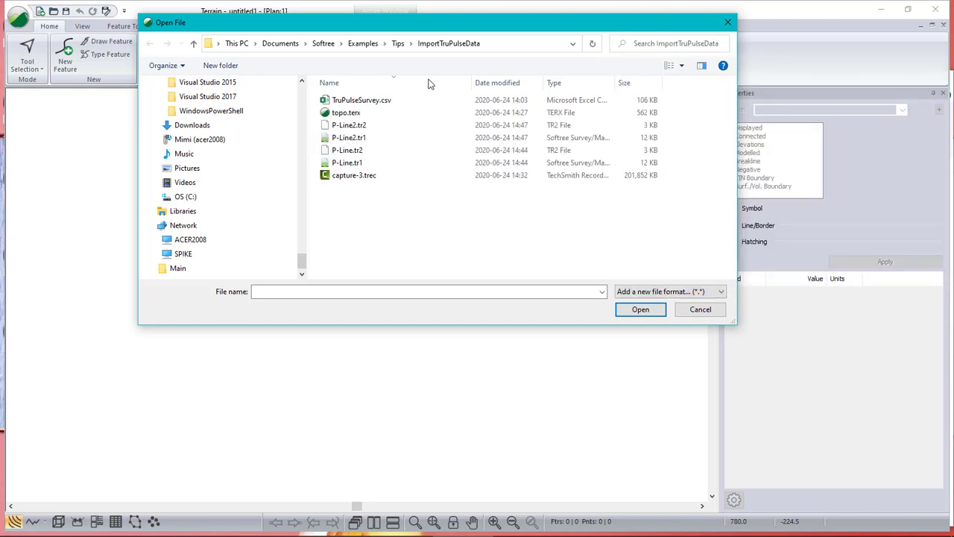
click(379, 102)
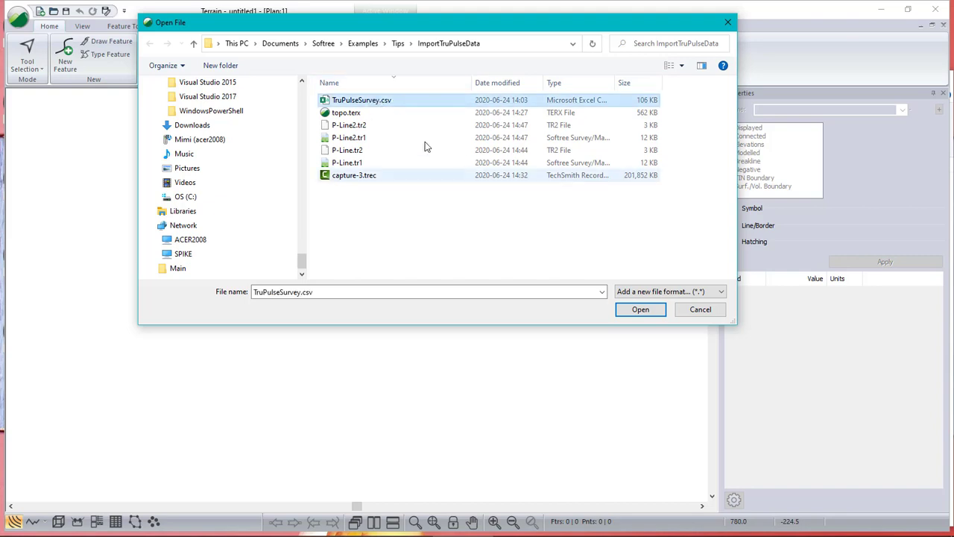
click(661, 312)
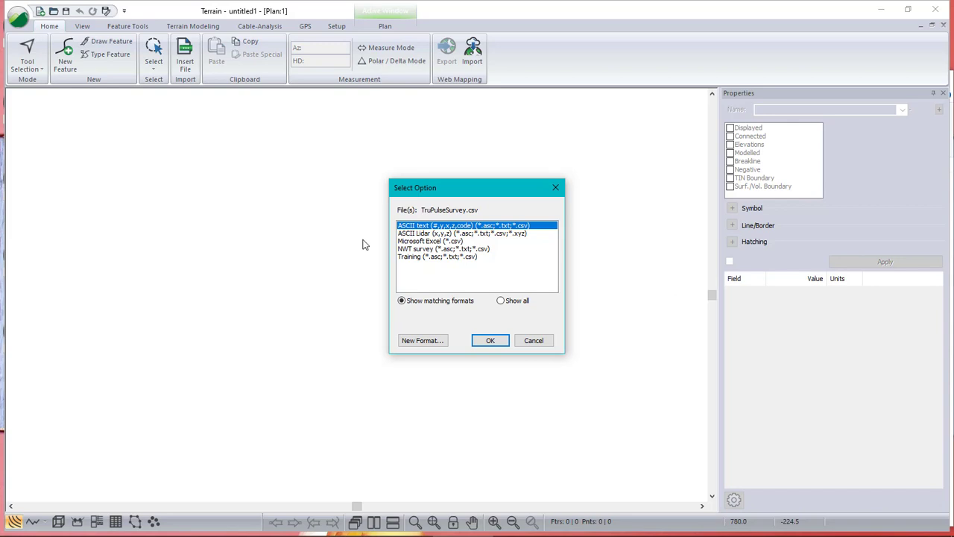
Add a new import format of type ASCII text file with the description TruPulse for the survey file.
click(414, 342)
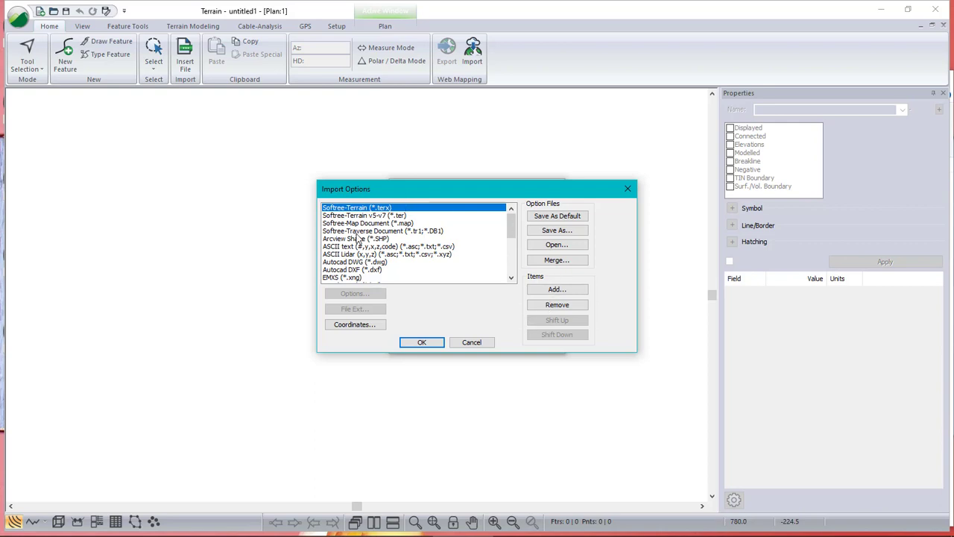
click(347, 247)
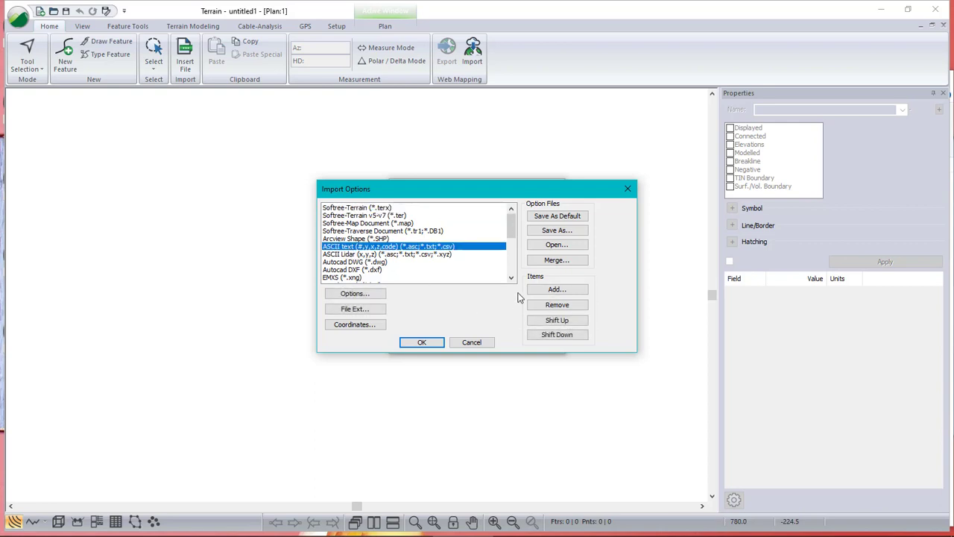
click(556, 291)
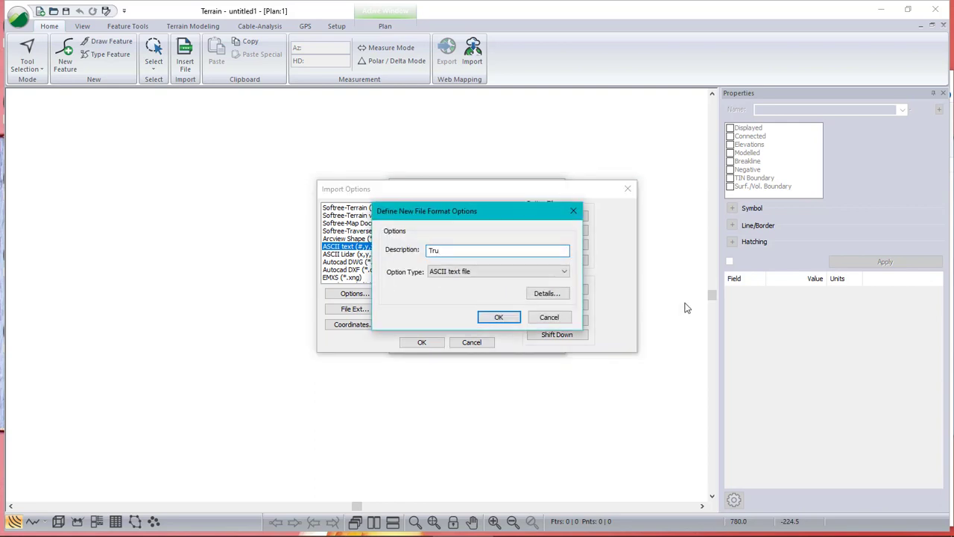
text(TruPulse)
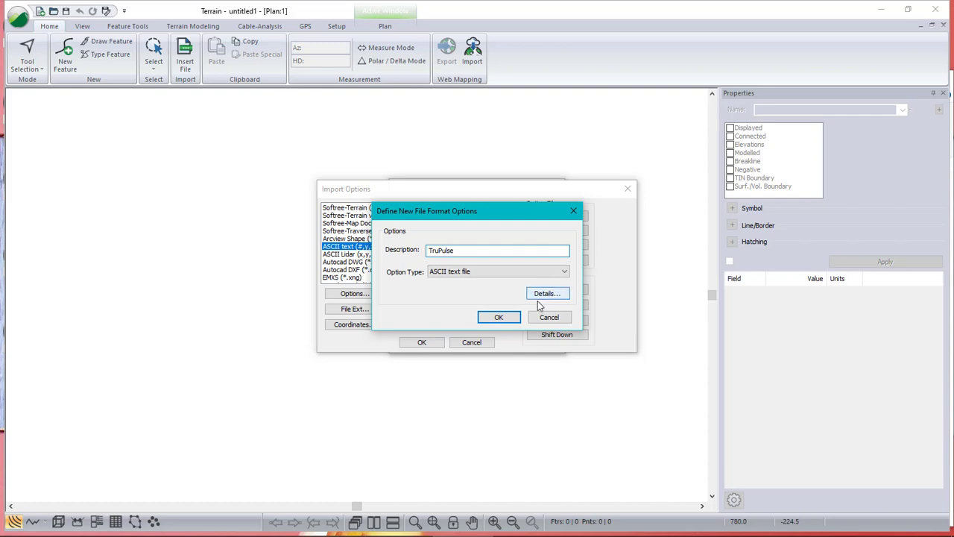
click(499, 317)
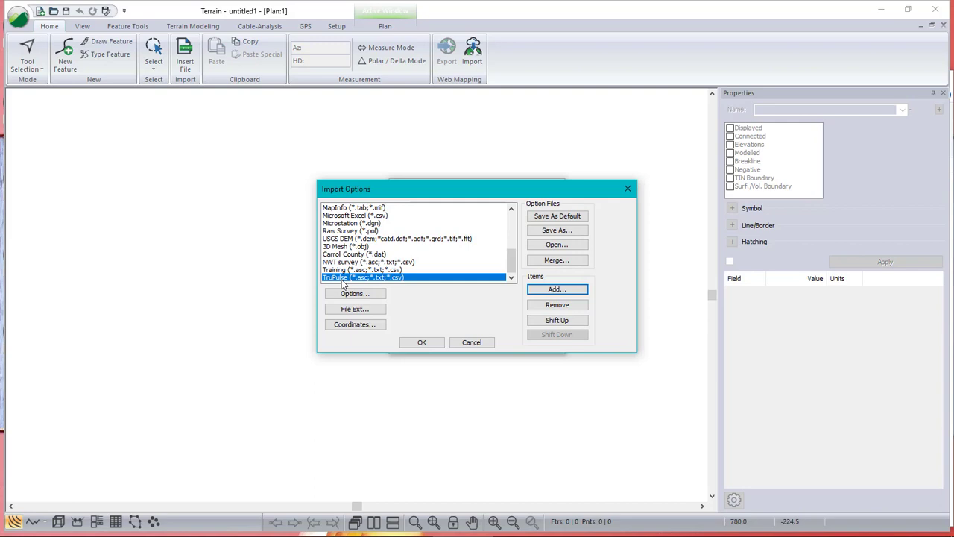
click(423, 343)
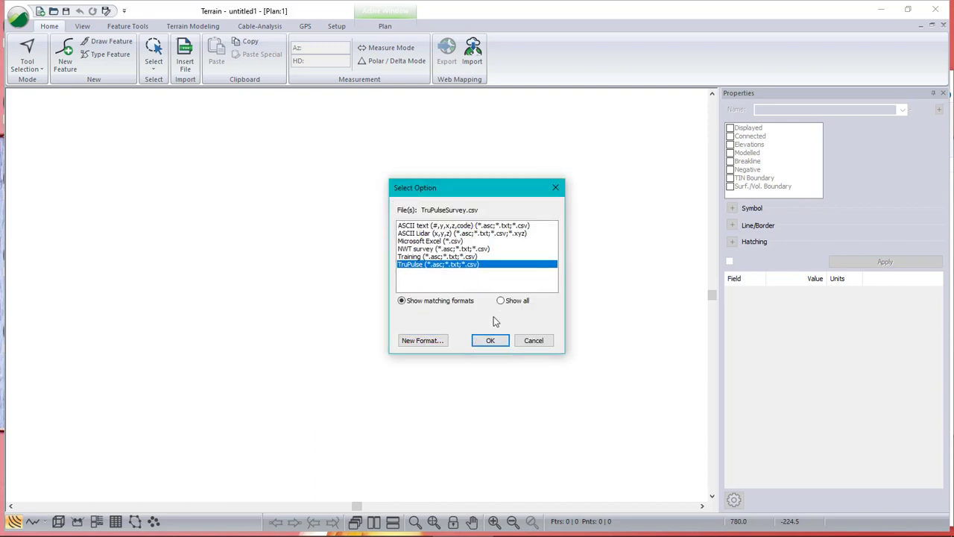
Open TruPulseSurvey.csv with the TruPulse format and bring up the record test in its import options.
click(492, 340)
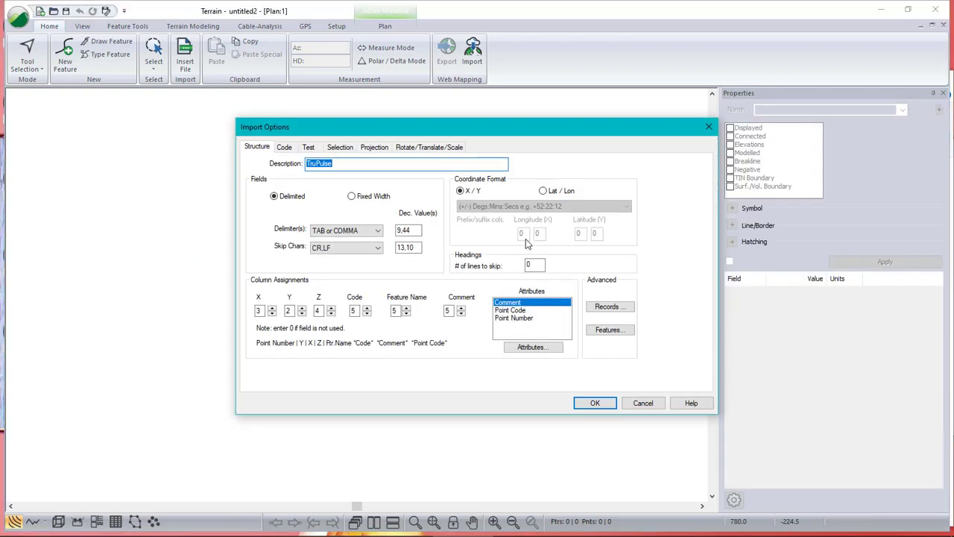
drag(526, 137, 385, 132)
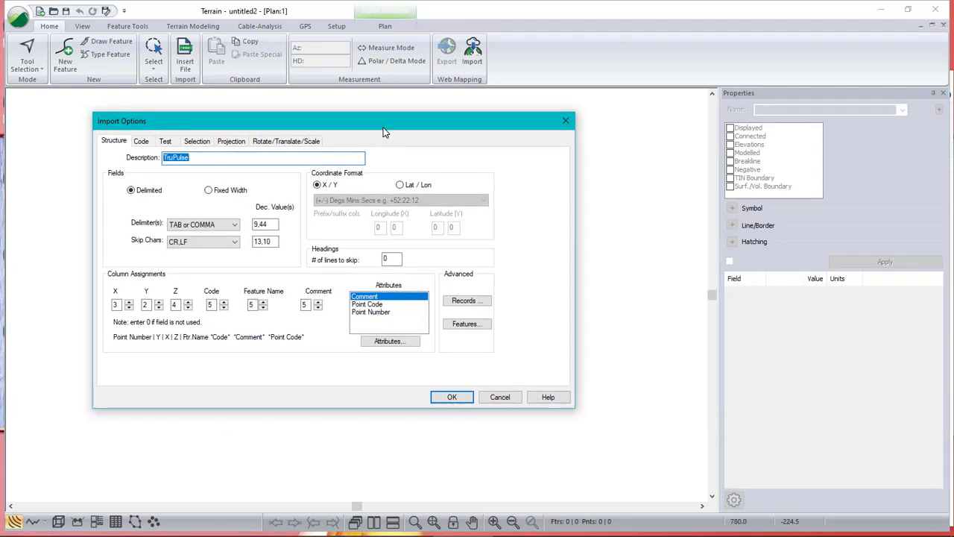
click(165, 142)
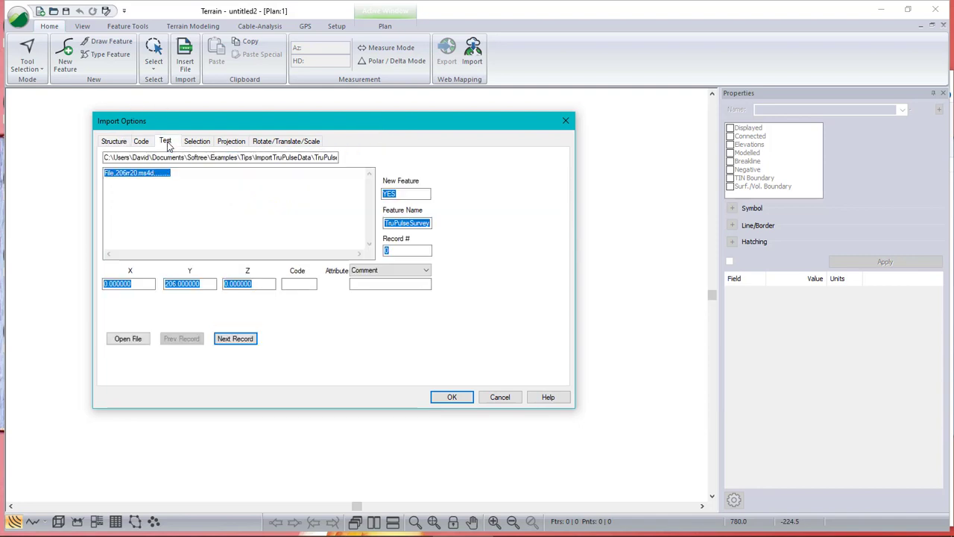
Step through the file's records to the third survey point and compare its X and Y values with the Excel columns.
click(243, 344)
click(244, 344)
click(244, 344)
click(243, 344)
click(243, 343)
click(243, 343)
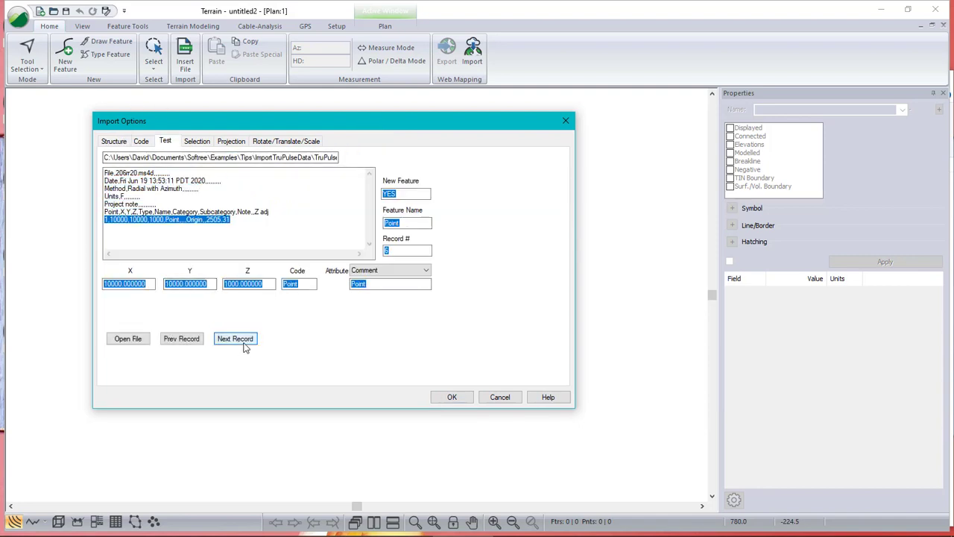
click(244, 344)
click(244, 344)
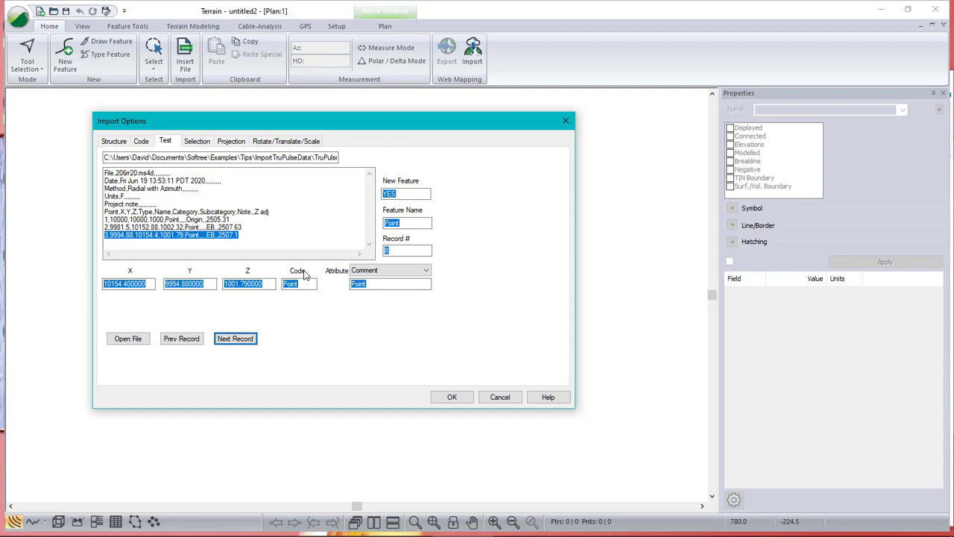
key(alt+Tab)
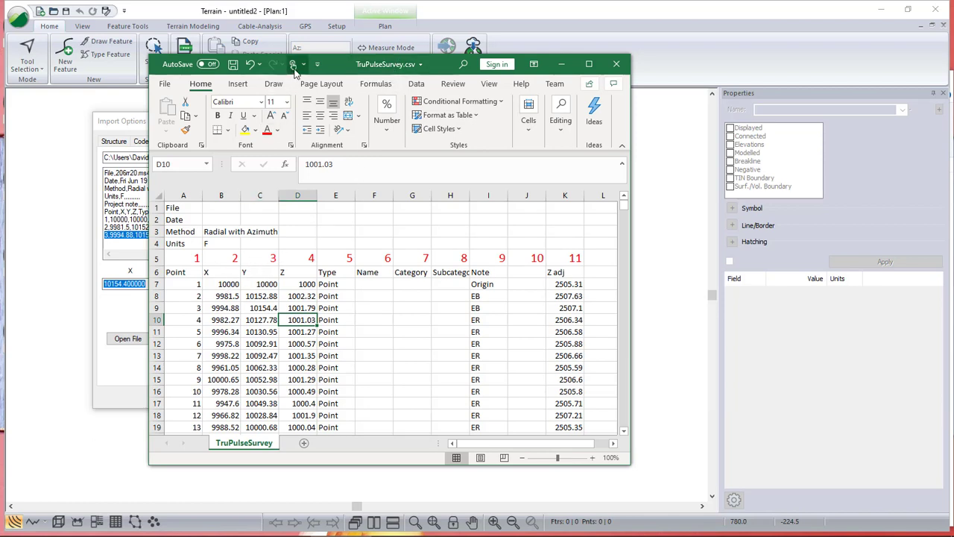
click(123, 128)
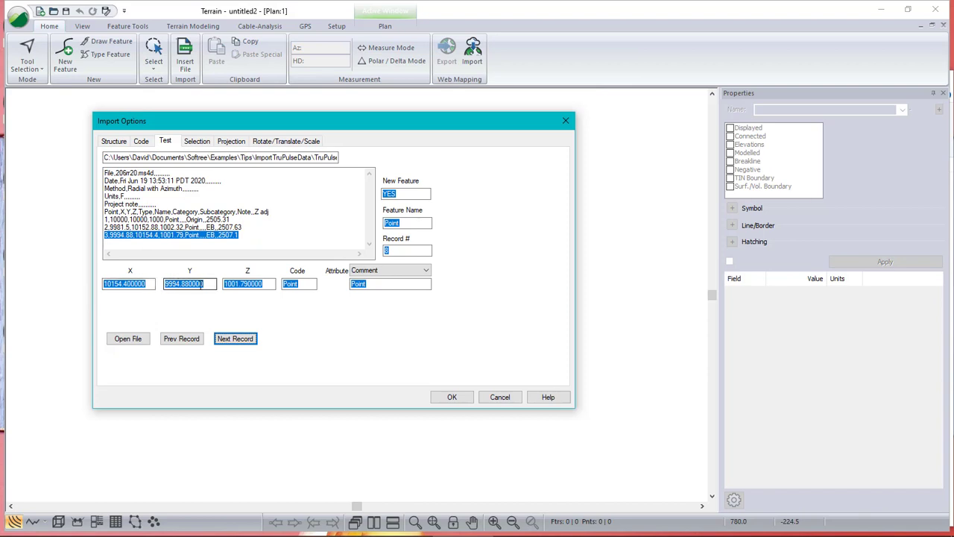
Assign column 2 to X and column 3 to Y in the structure of the TruPulse import format.
click(141, 141)
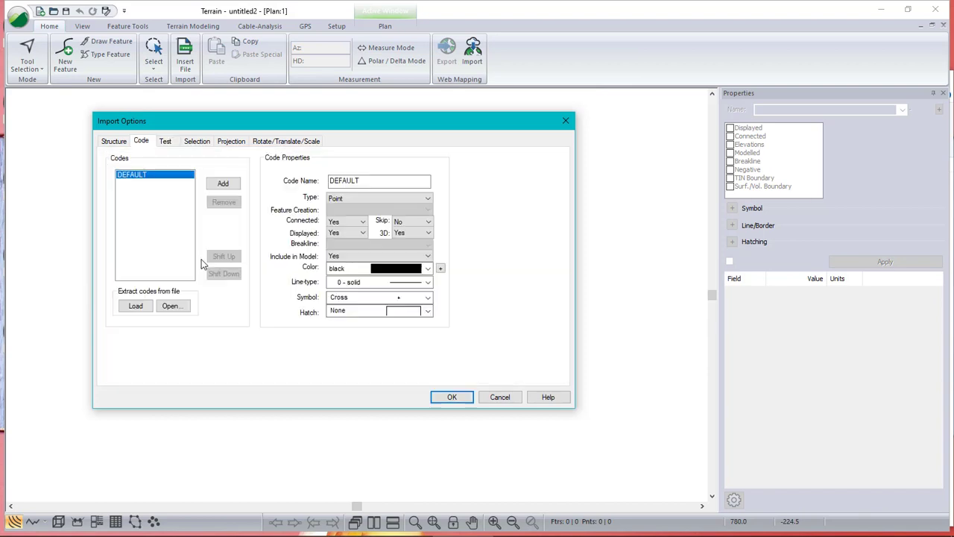
click(112, 142)
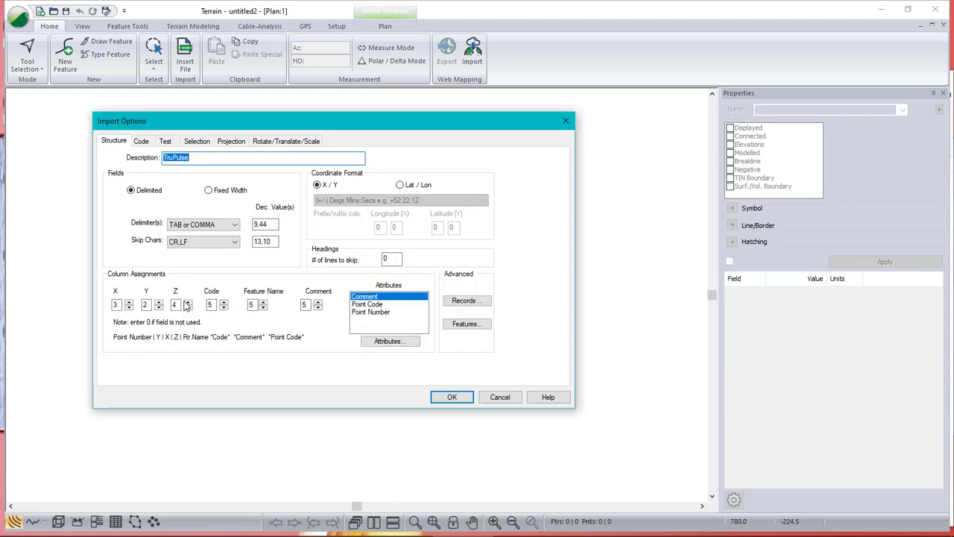
click(128, 303)
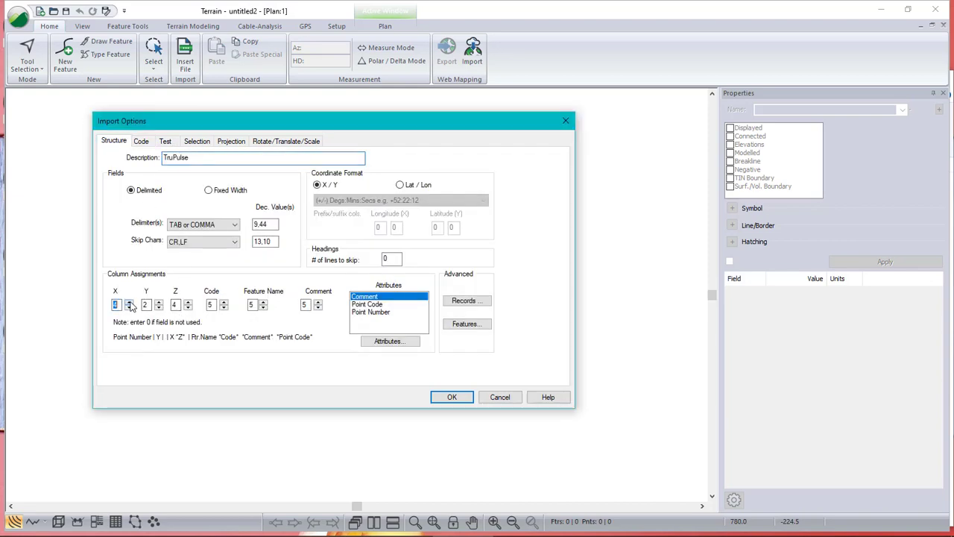
click(130, 307)
click(130, 308)
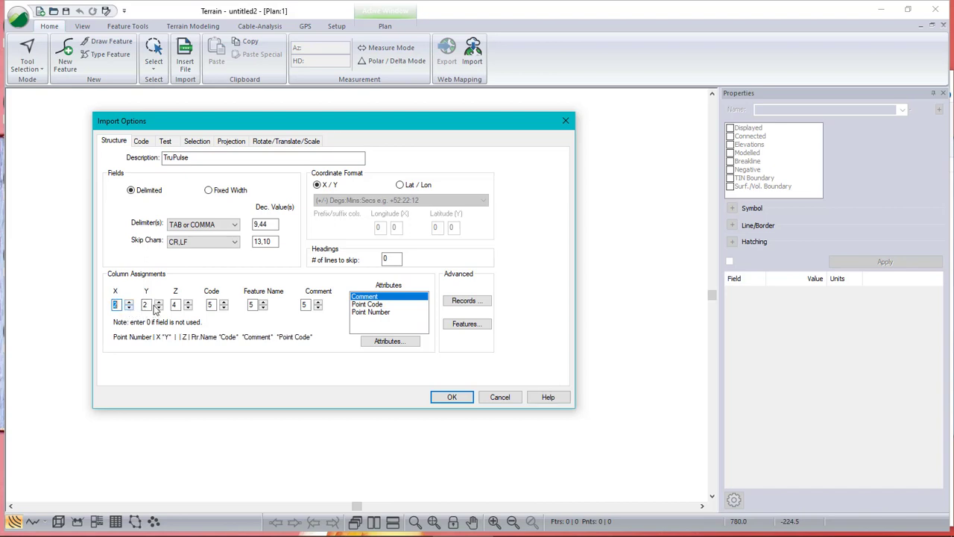
click(159, 302)
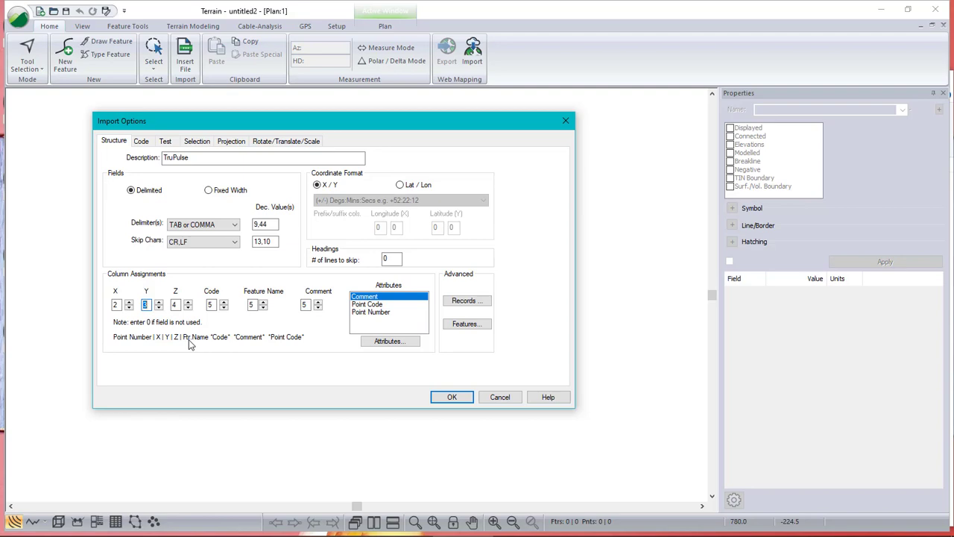
Switch to TruPulseSurvey.csv in Excel and examine the pline entries in the Category column.
key(alt+Tab)
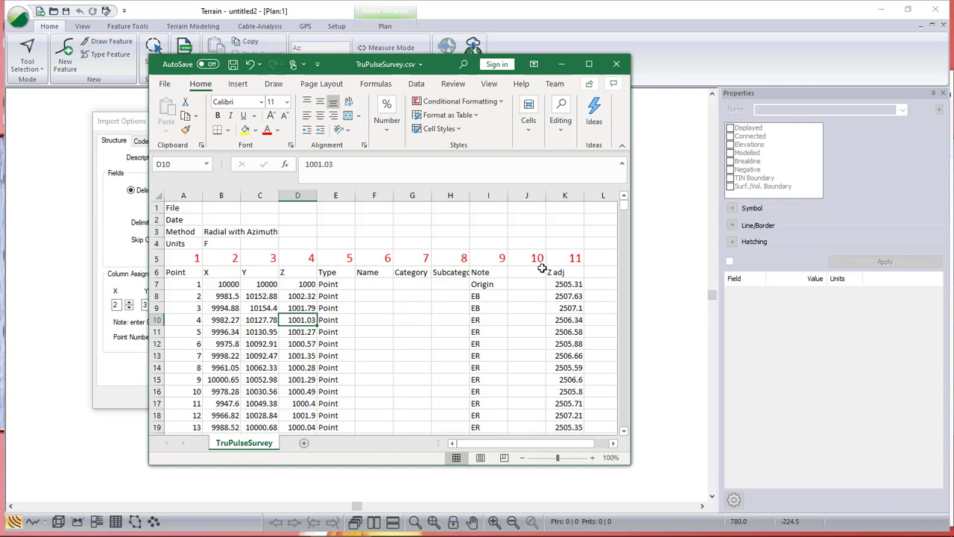
scroll(503, 288, down, 2)
scroll(502, 287, up, 2)
scroll(417, 276, down, 4)
scroll(416, 276, down, 4)
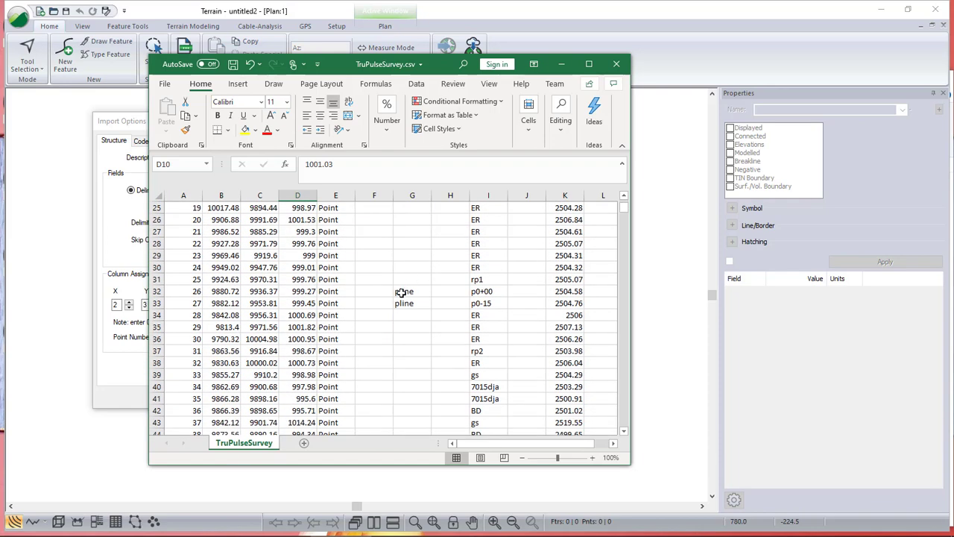
click(403, 291)
click(408, 303)
scroll(406, 328, down, 5)
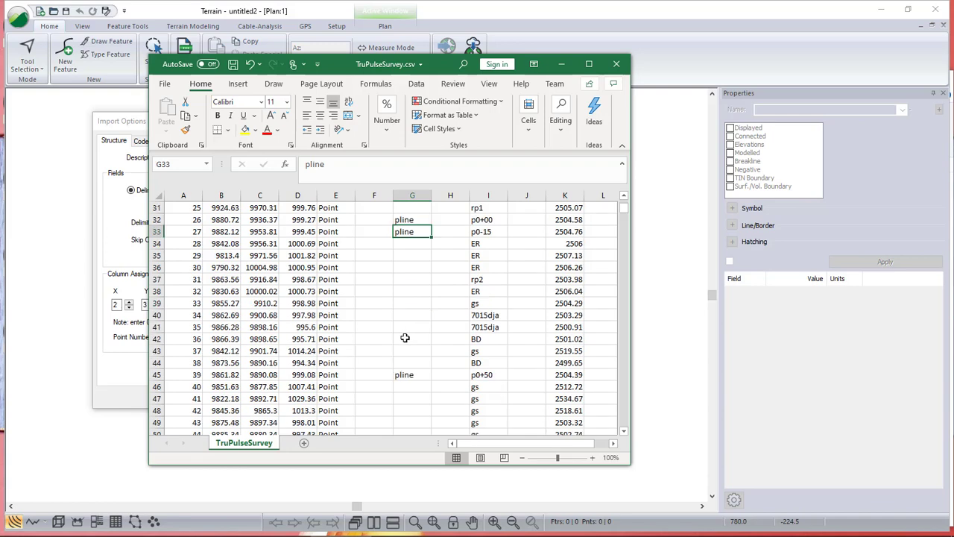
click(411, 269)
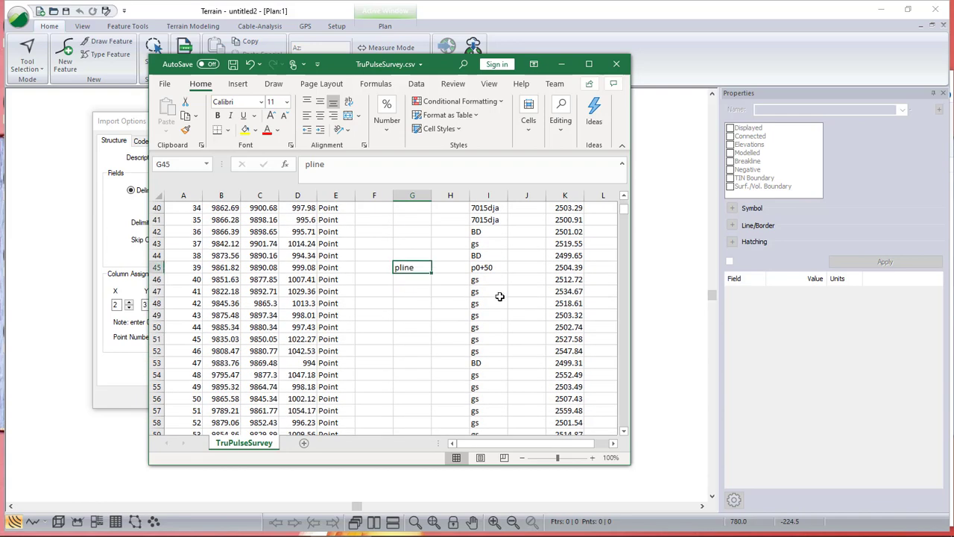
scroll(500, 296, up, 1)
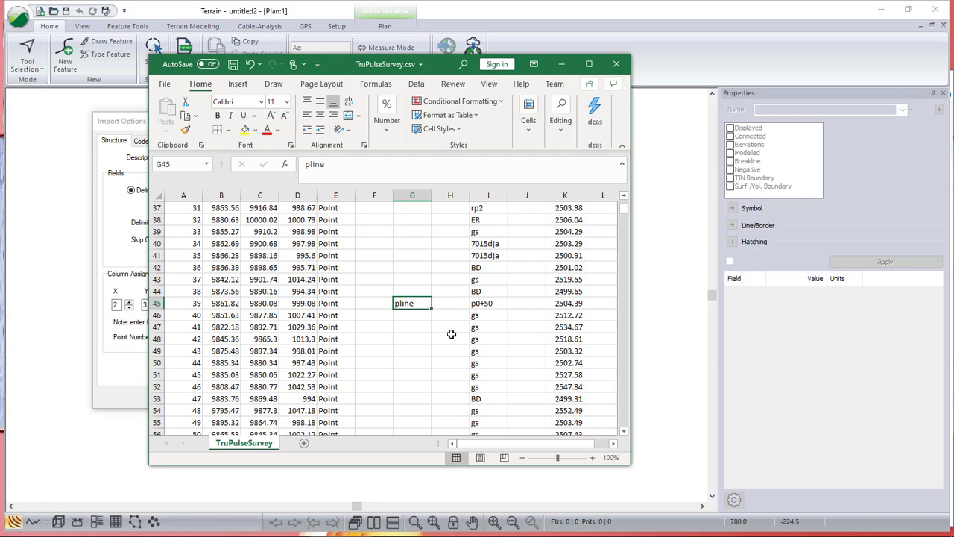
scroll(422, 331, down, 2)
scroll(416, 330, up, 3)
scroll(416, 330, up, 1)
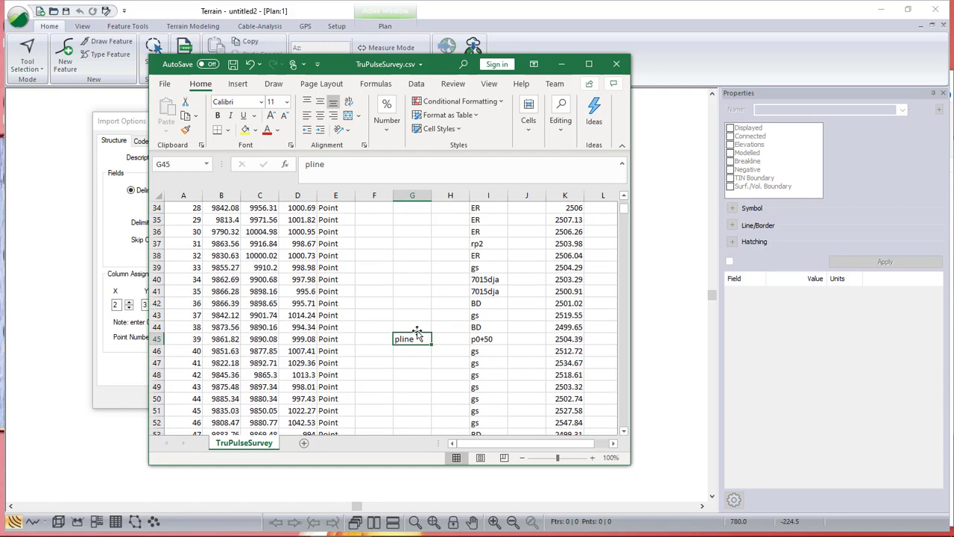
scroll(524, 316, up, 5)
scroll(524, 316, up, 5)
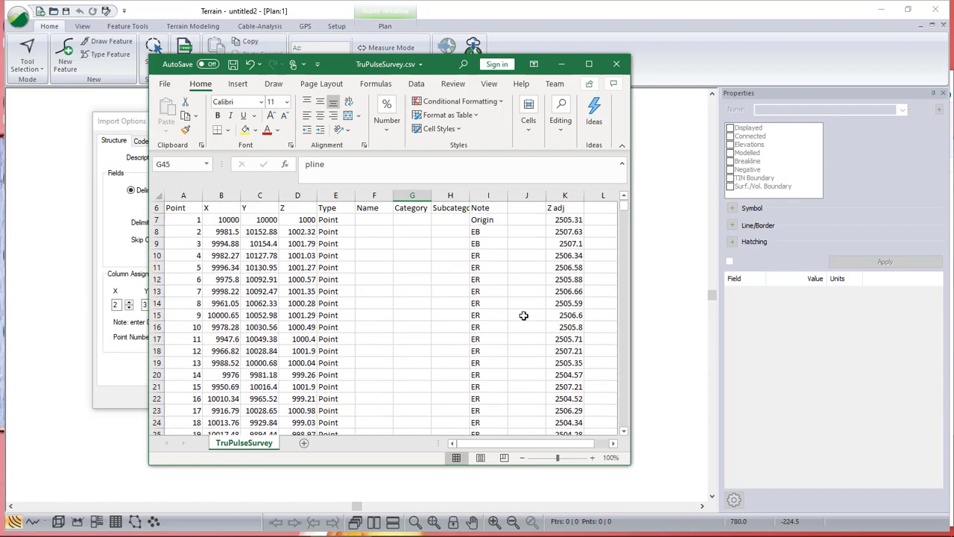
Examine the Note column of the survey, including the pline stations p0+00, p0-15, p0+50 and p1+26.
scroll(483, 327, down, 3)
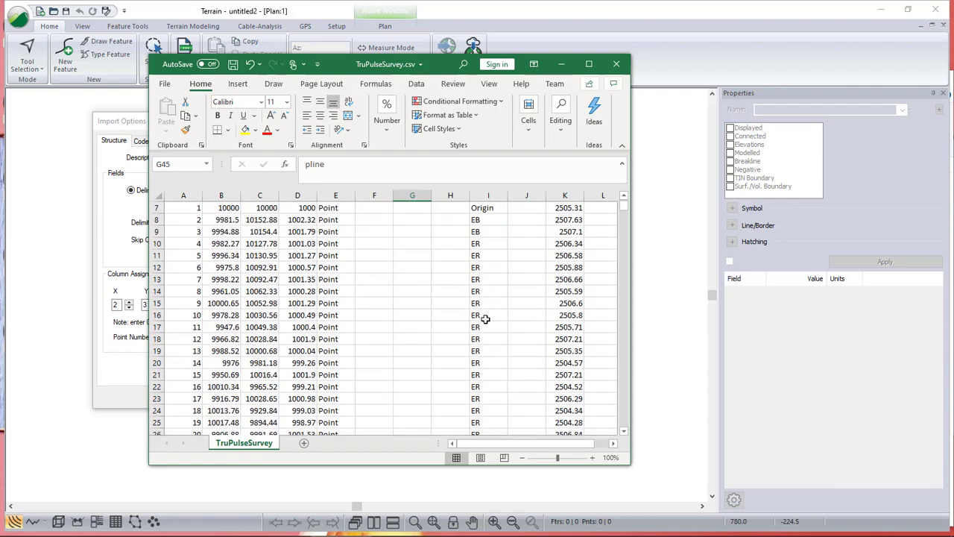
scroll(495, 349, down, 5)
scroll(495, 350, down, 1)
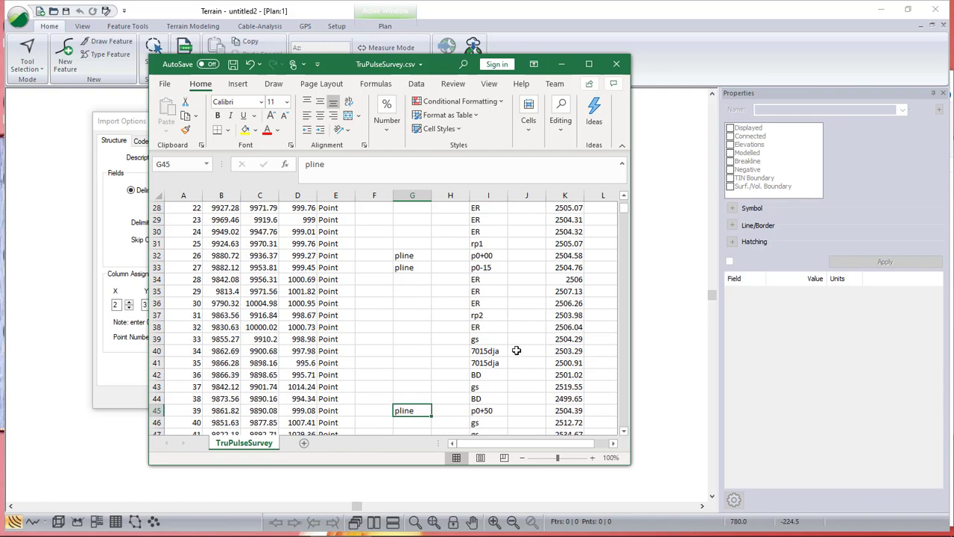
click(484, 257)
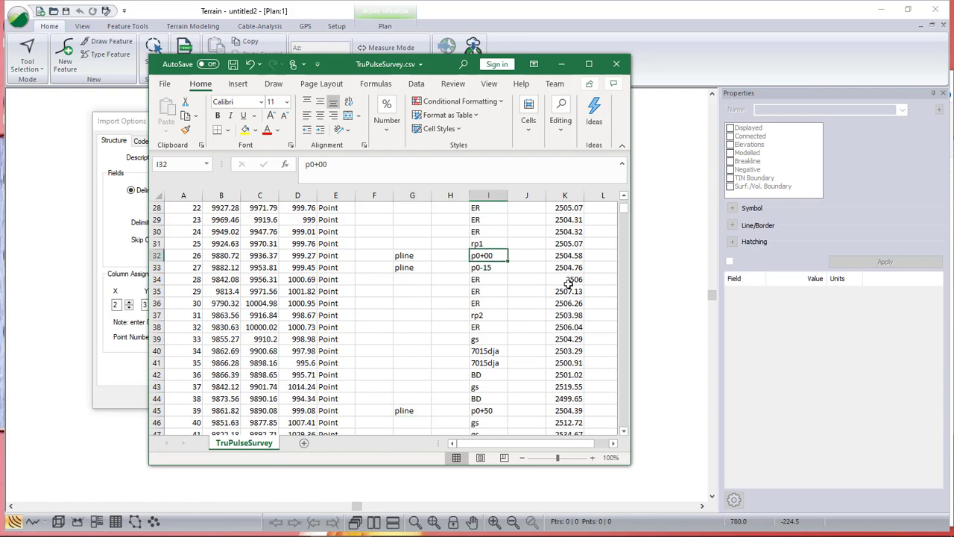
click(485, 410)
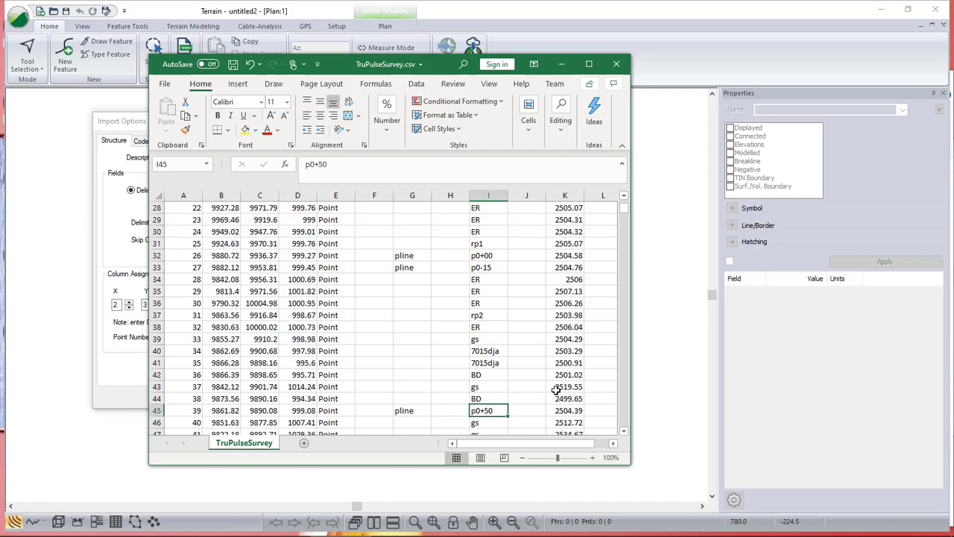
scroll(513, 367, down, 7)
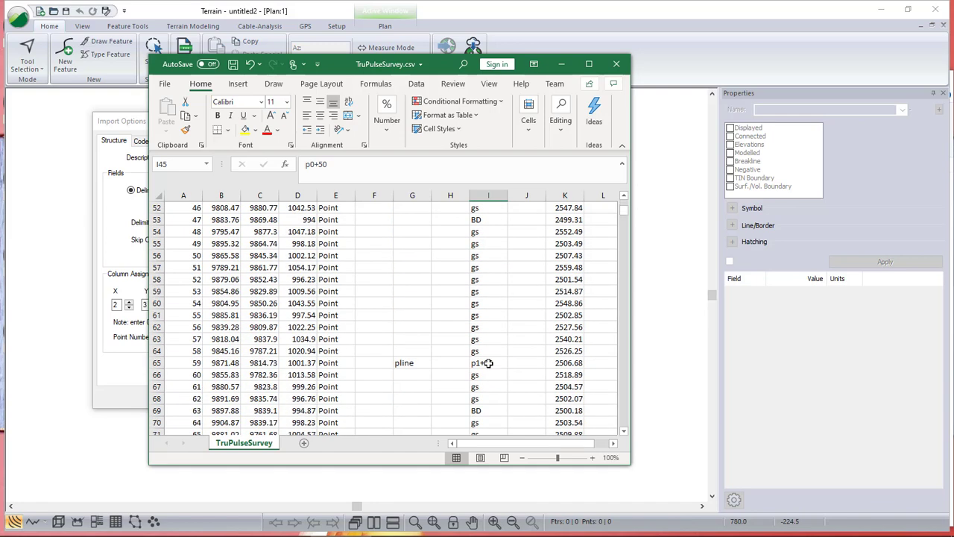
click(489, 363)
scroll(558, 313, up, 4)
scroll(554, 312, up, 5)
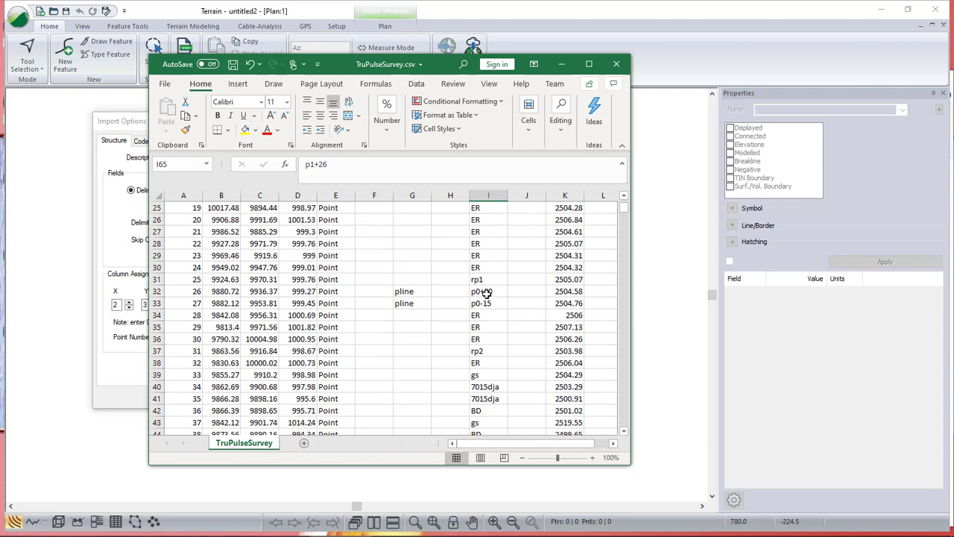
click(485, 304)
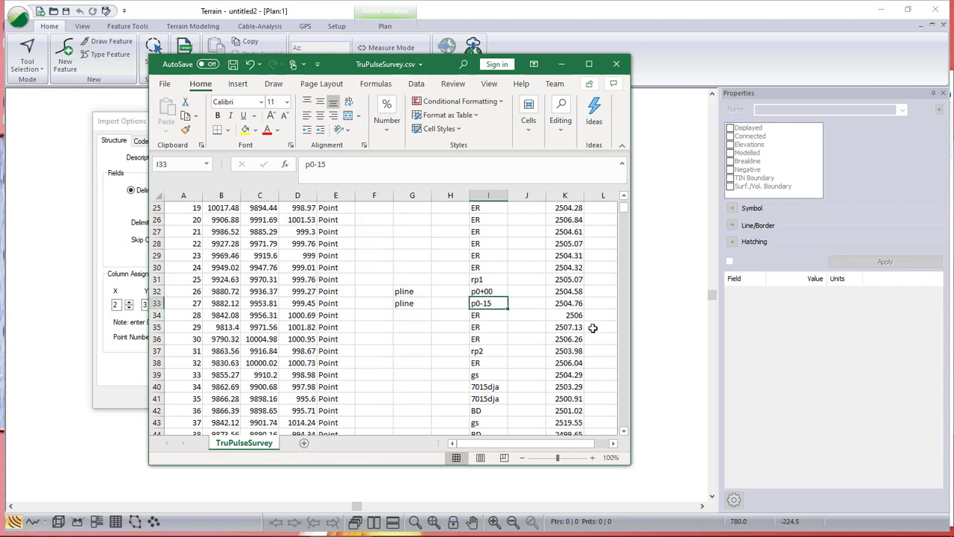
click(495, 292)
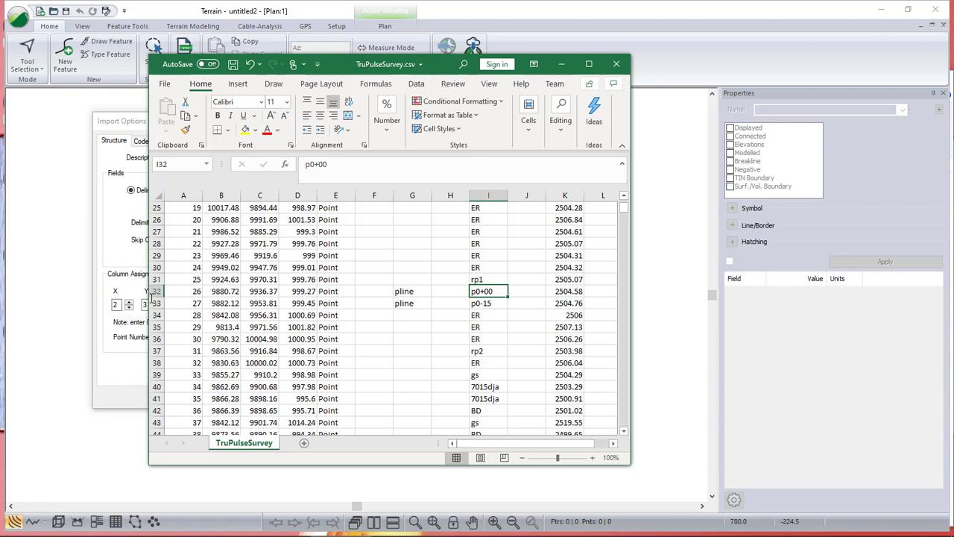
click(492, 304)
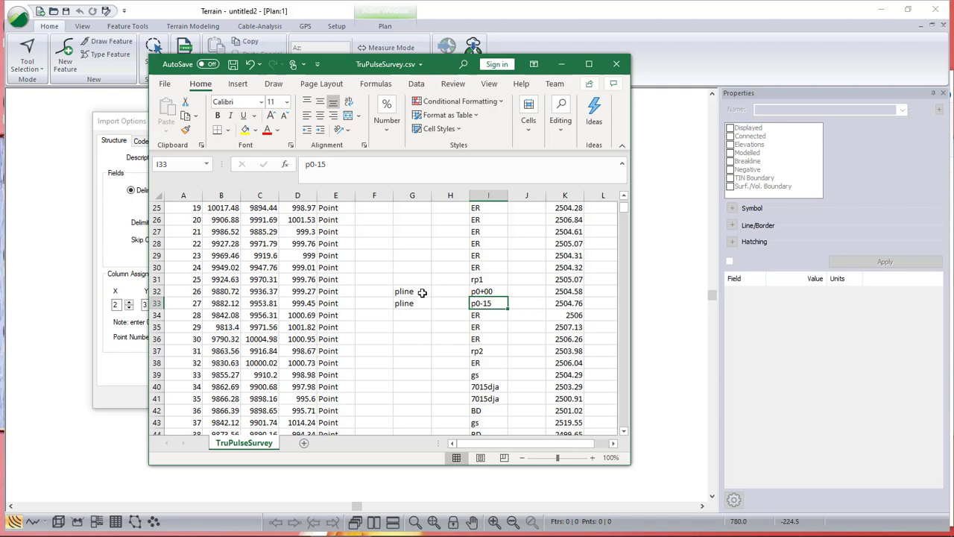
click(485, 293)
click(487, 303)
scroll(506, 343, down, 1)
scroll(506, 343, down, 3)
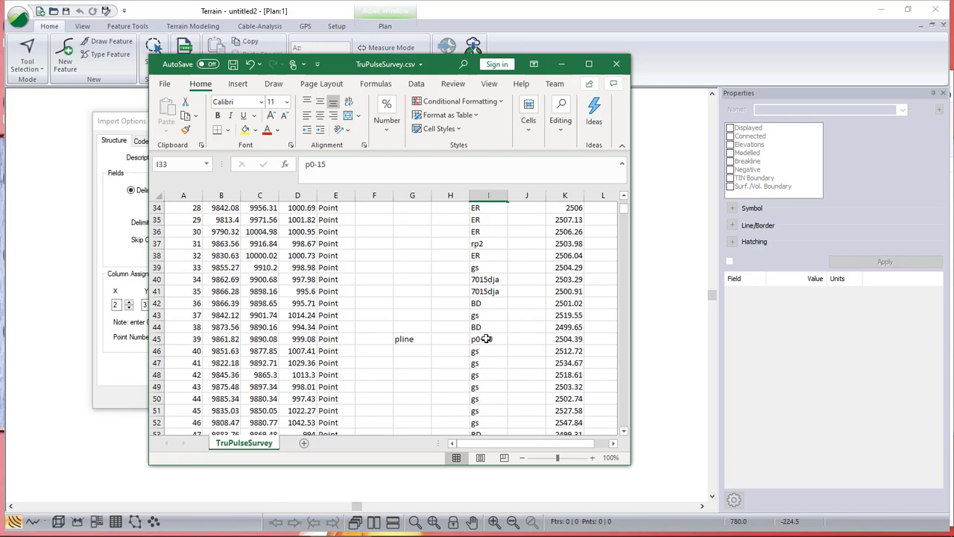
scroll(486, 339, down, 6)
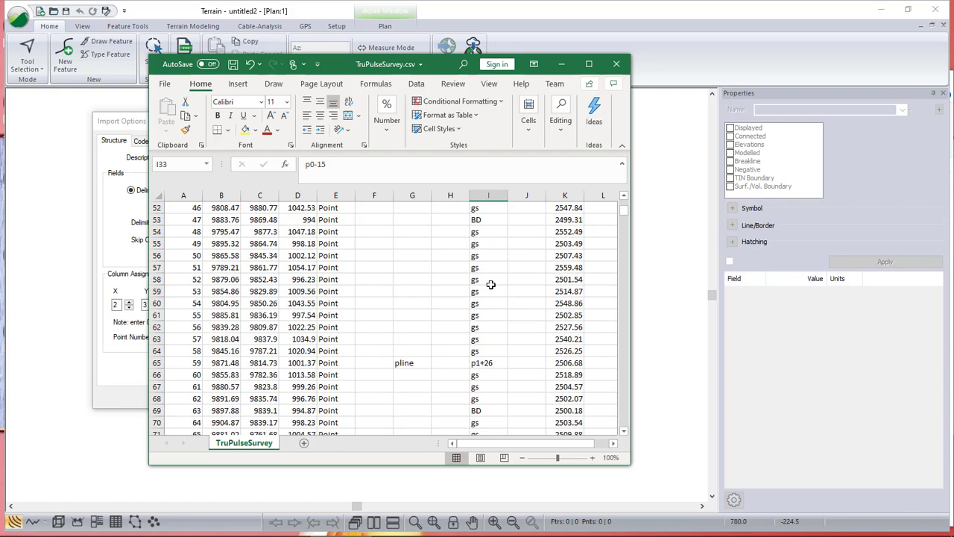
scroll(421, 320, up, 17)
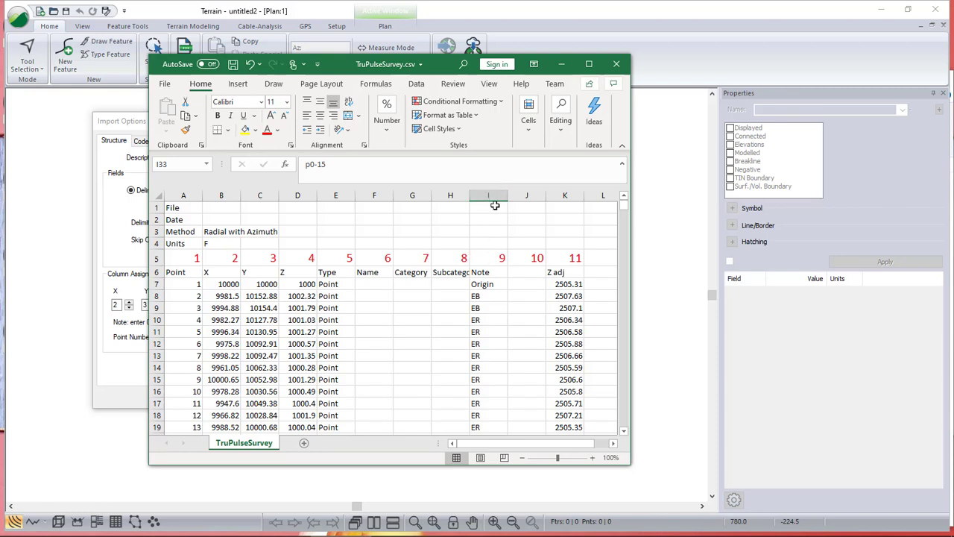
click(492, 273)
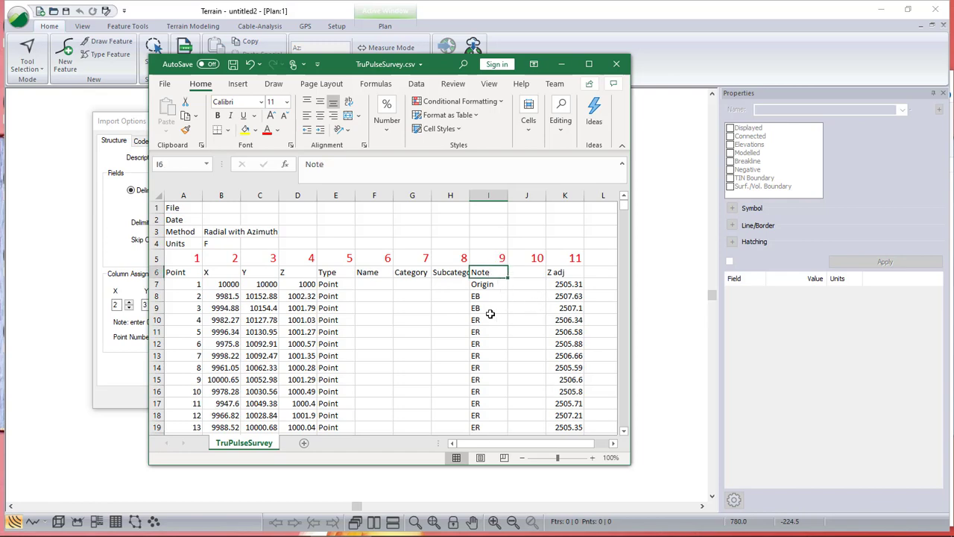
scroll(500, 306, down, 3)
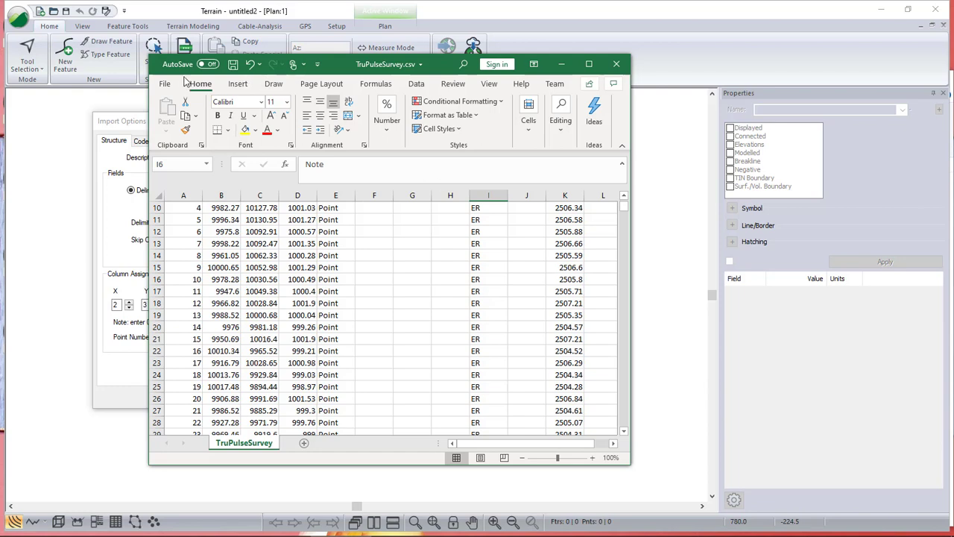
Return to the TruPulse import options in Terrain and assign column 7 to Code and column 9 to Feature Name.
click(124, 121)
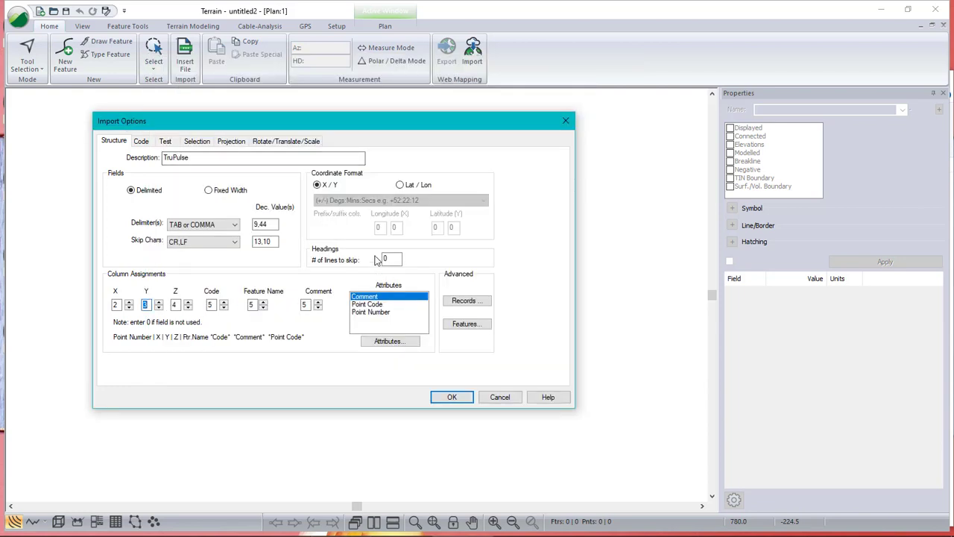
click(224, 302)
click(223, 302)
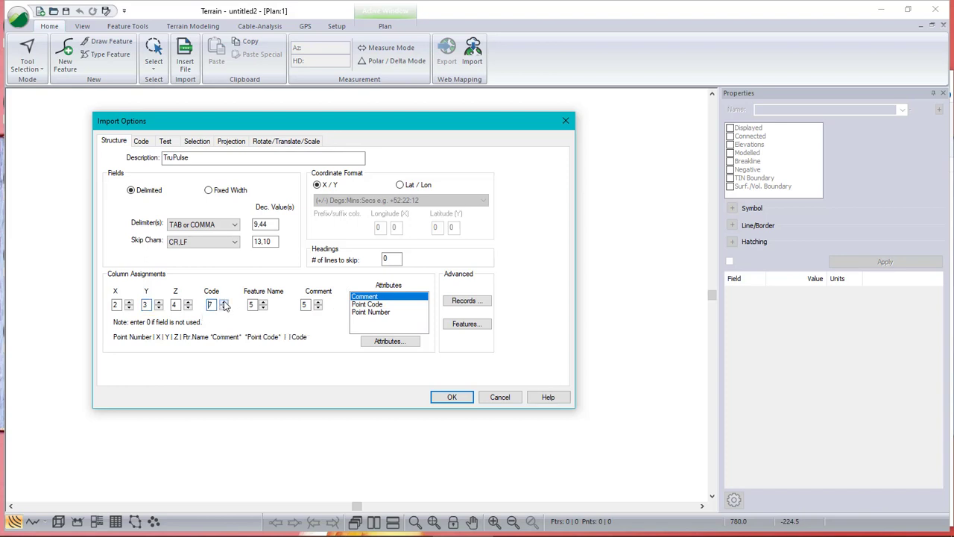
click(264, 302)
click(264, 302)
click(263, 302)
click(263, 302)
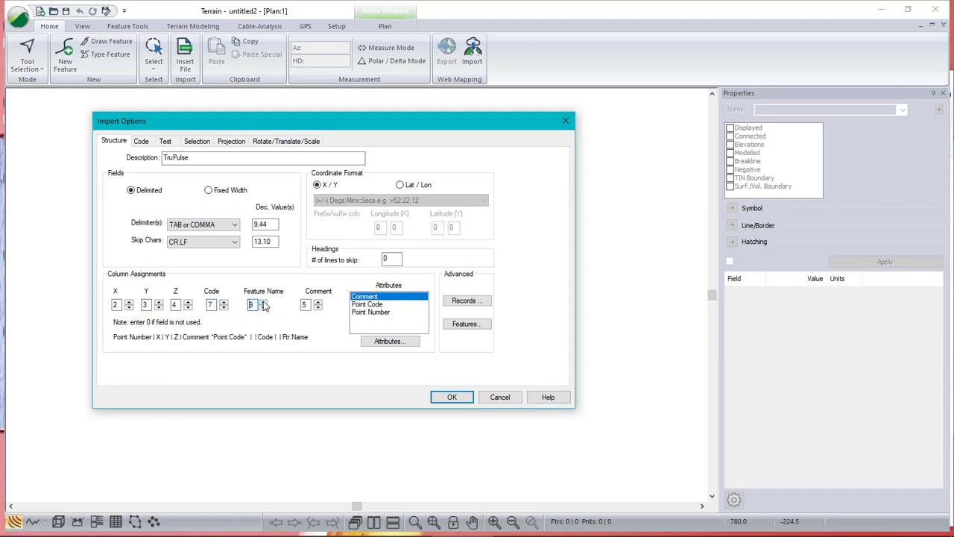
Assign column 9 to the Comment attribute and column 7 to the Point Code attribute, and check the Point Number assignment.
click(318, 302)
click(318, 302)
click(318, 302)
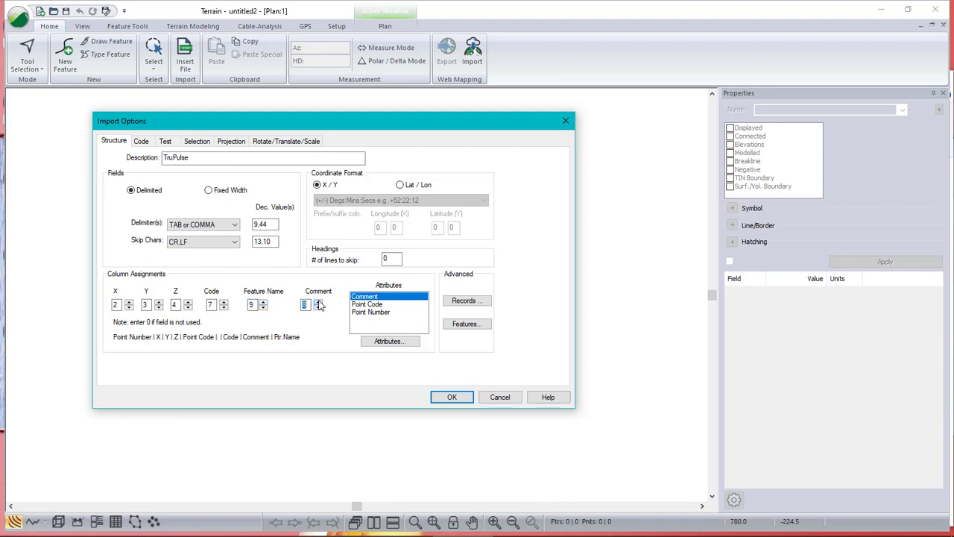
click(318, 302)
click(369, 304)
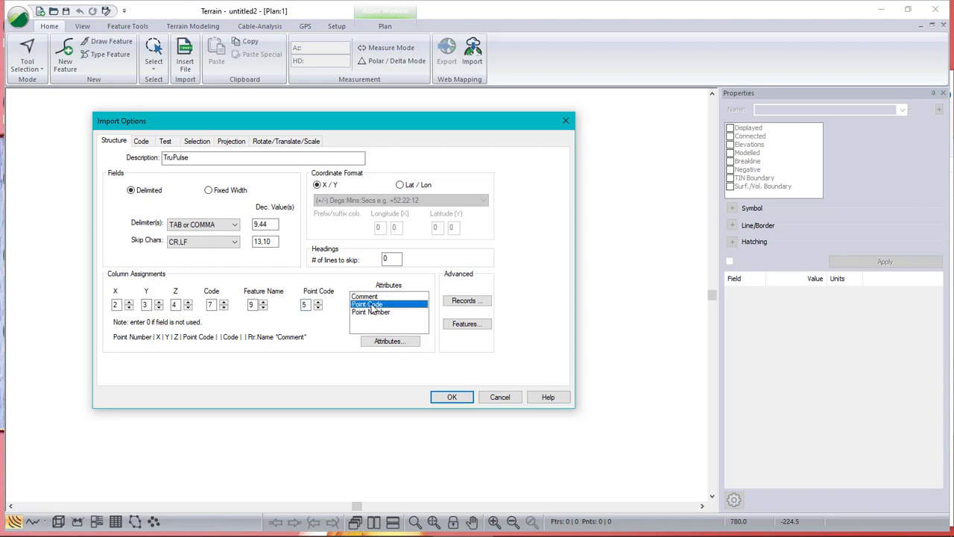
click(318, 303)
click(318, 302)
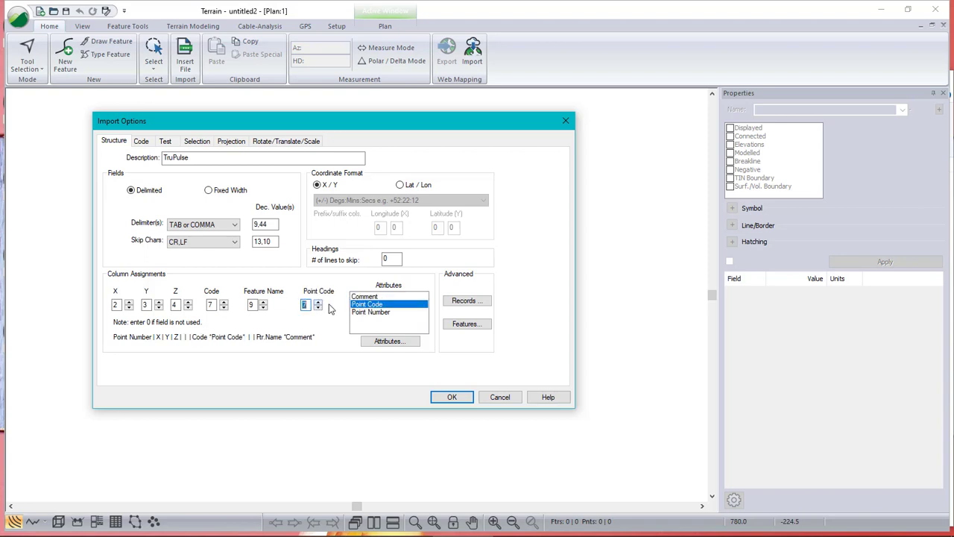
click(368, 313)
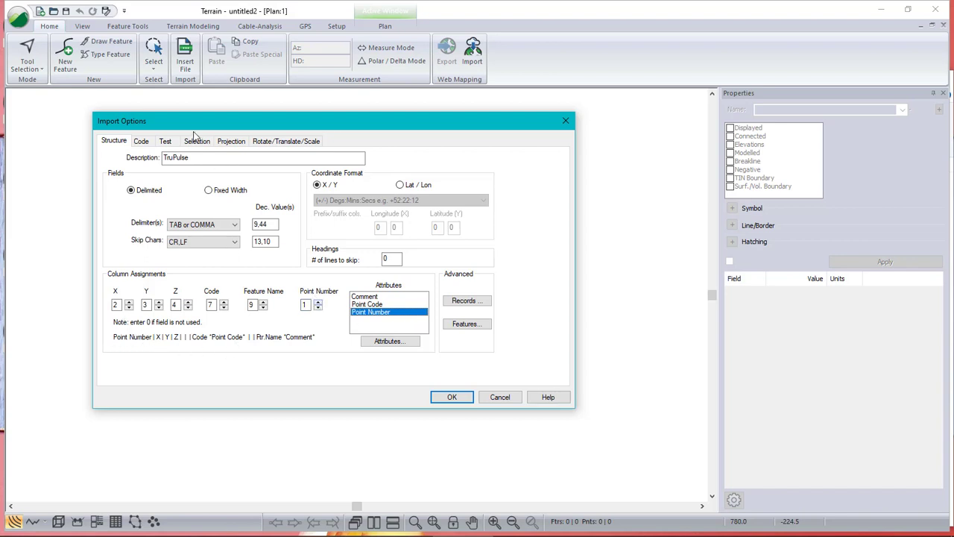
Test the column mapping by stepping through the survey records up to point 9 and checking the parsed fields.
click(165, 142)
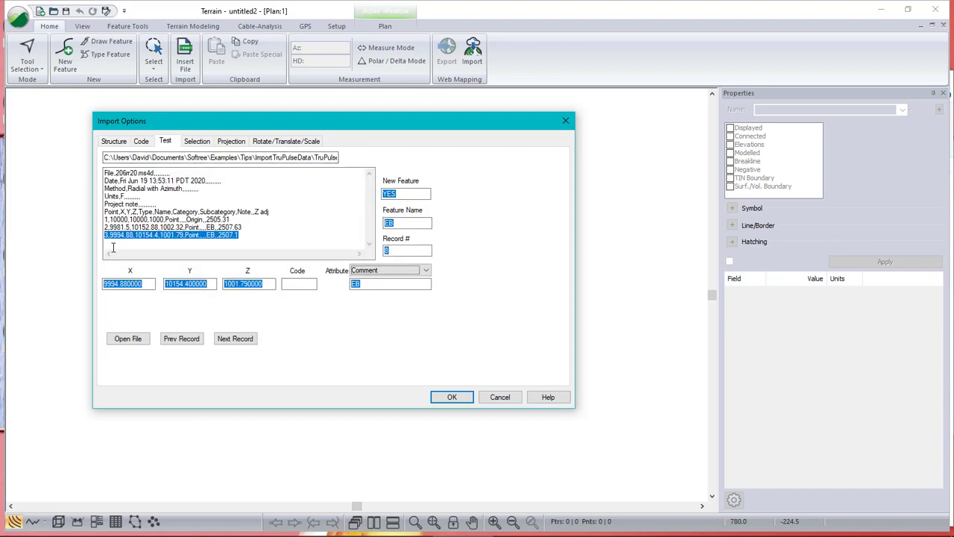
click(247, 343)
click(249, 345)
click(247, 340)
click(246, 340)
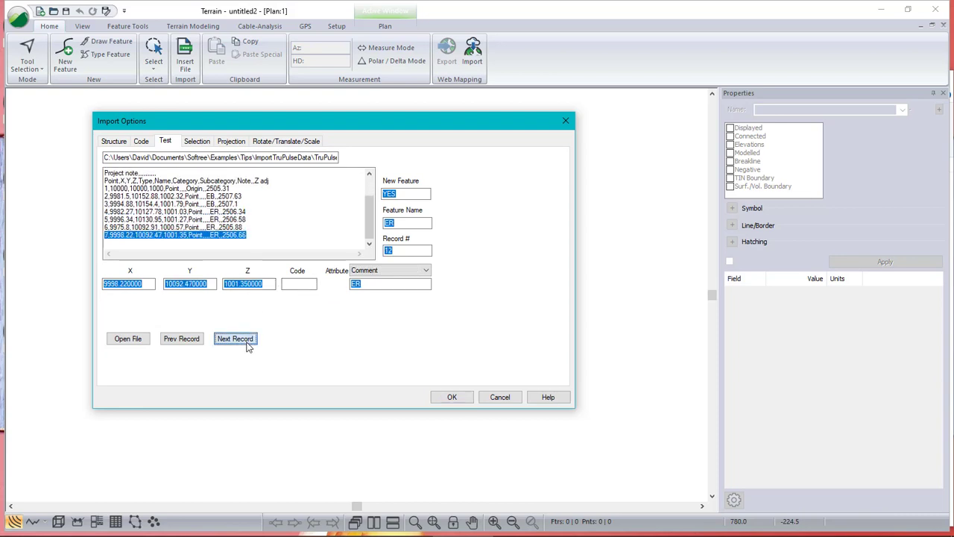
click(247, 340)
click(246, 340)
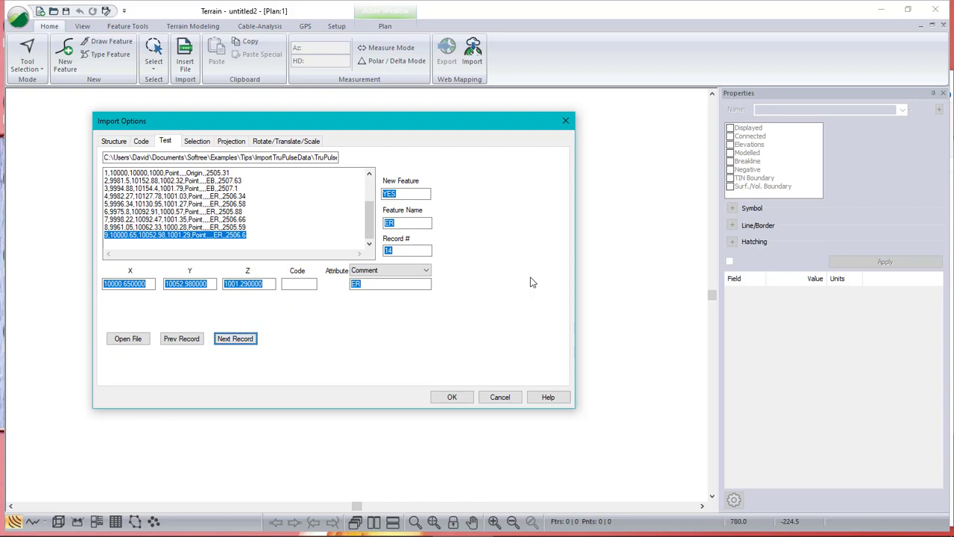
Set the number of heading lines to skip to 6 in the format structure.
click(114, 141)
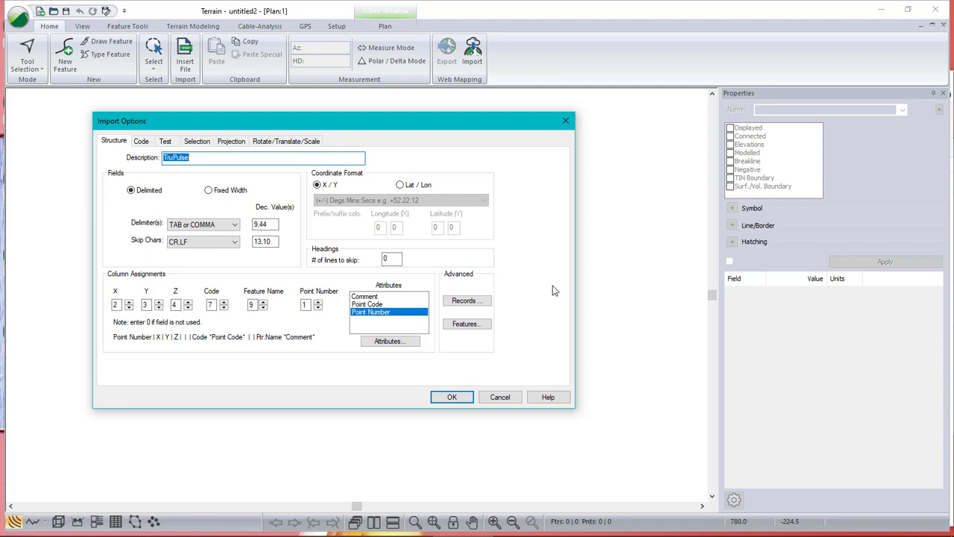
click(142, 142)
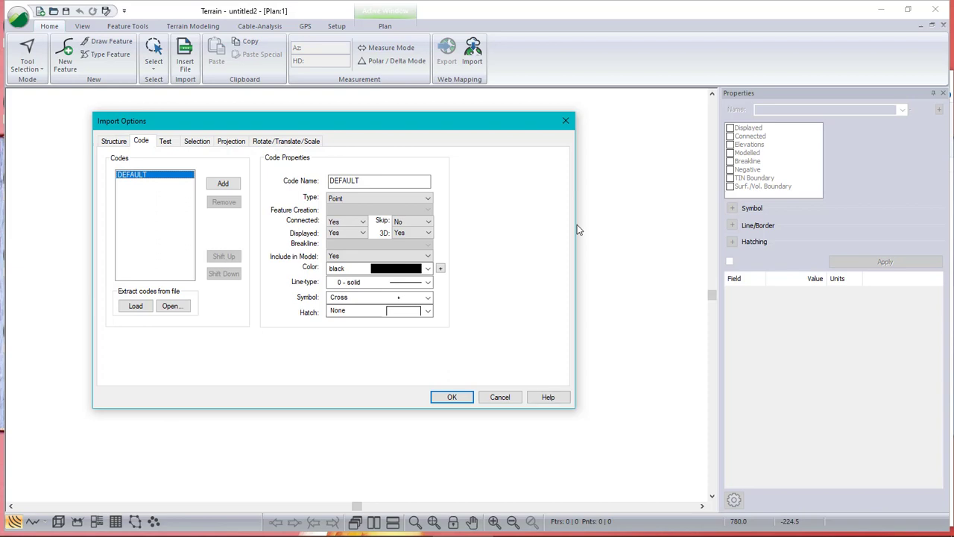
click(121, 140)
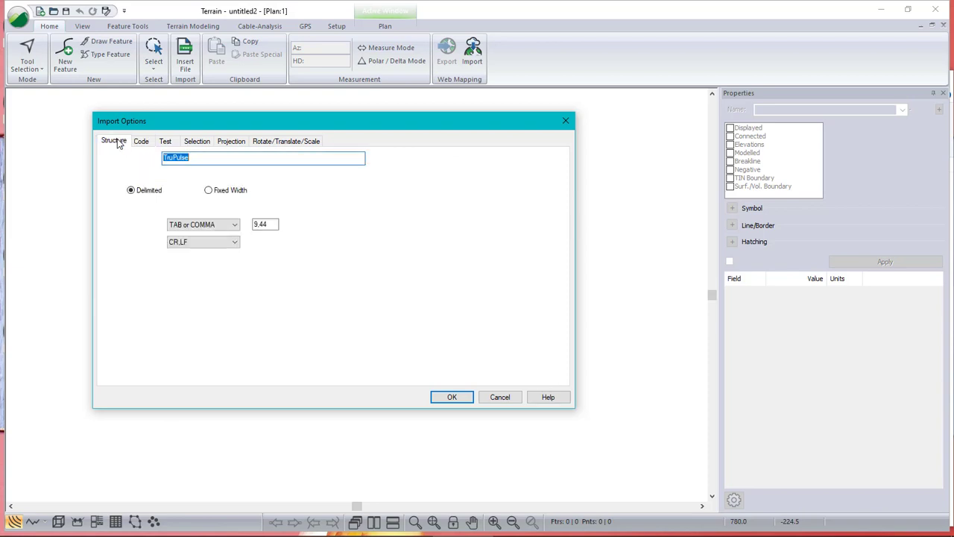
double_click(400, 257)
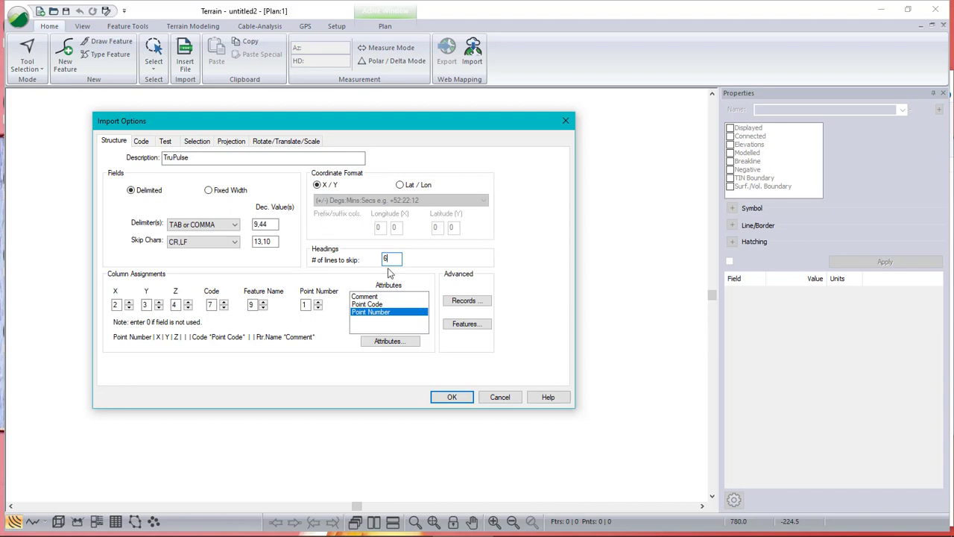
Extract the codes from the survey file and review the properties of the pline, None and DEFAULT codes.
click(147, 141)
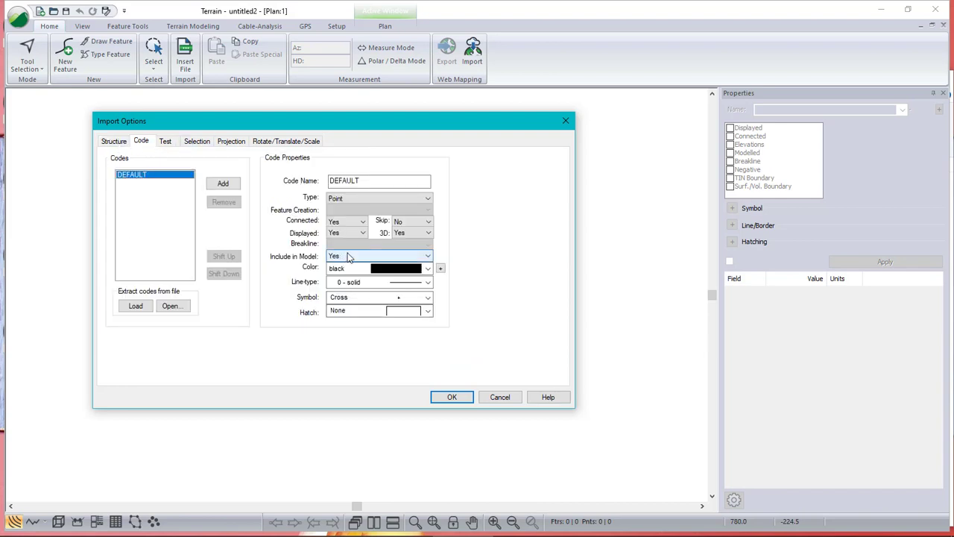
click(142, 309)
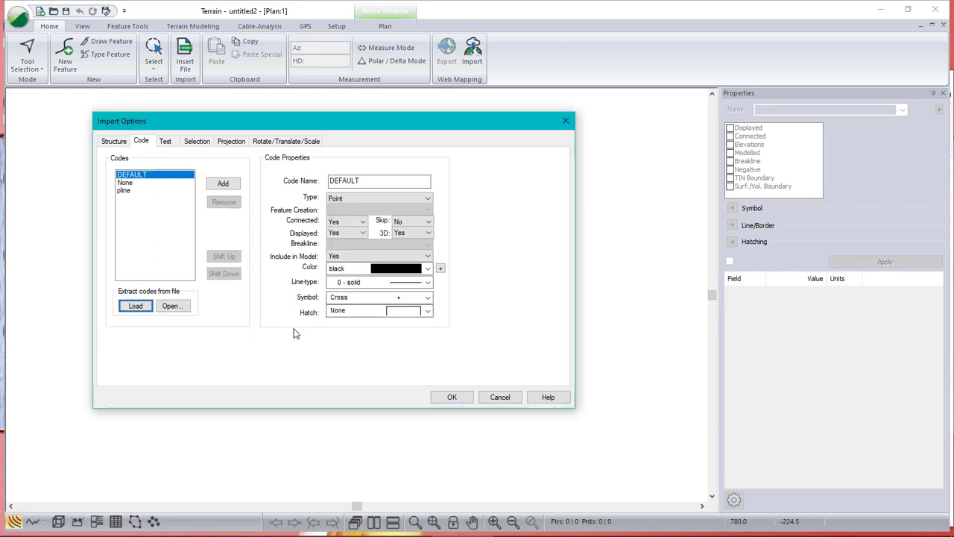
click(131, 185)
click(125, 190)
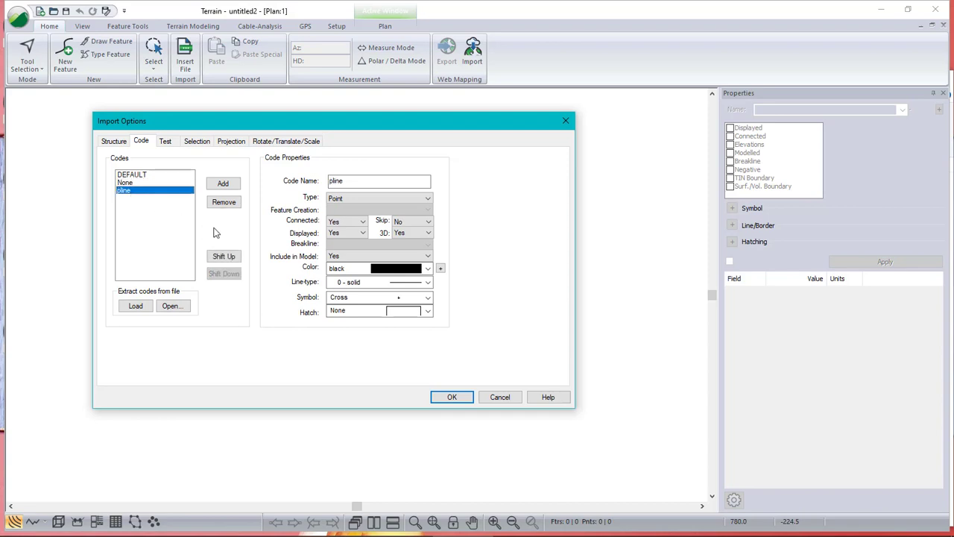
click(147, 183)
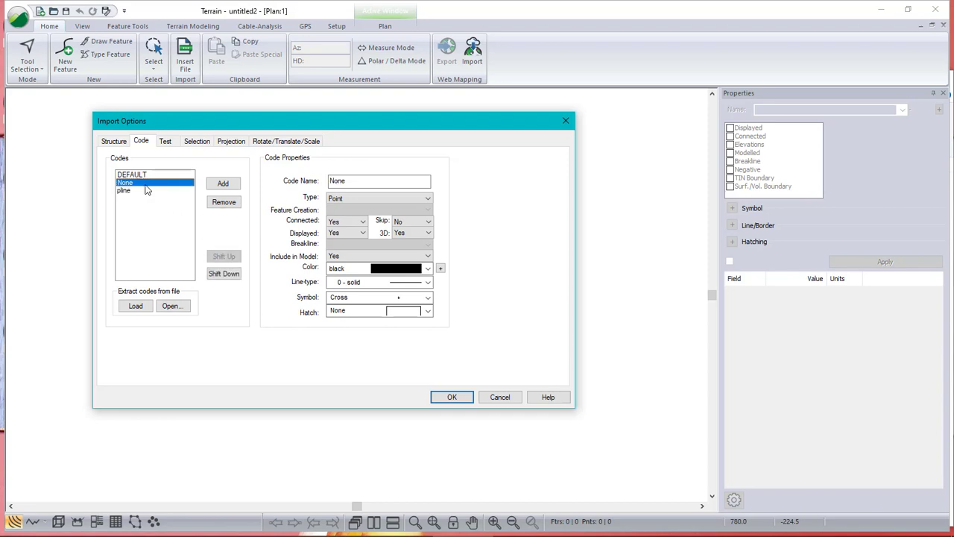
click(149, 175)
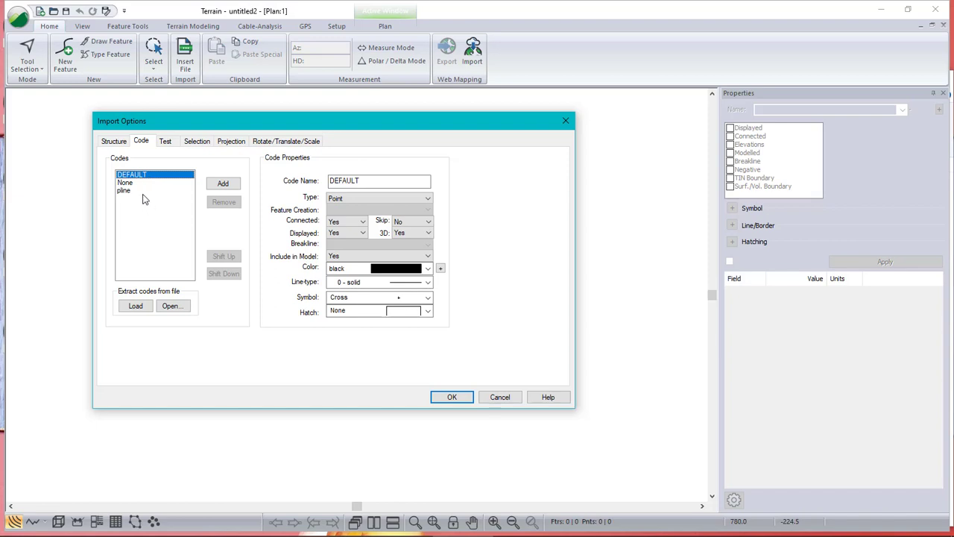
Set the pline code's type to Polyline and its feature creation to Connect All by Code.
click(144, 193)
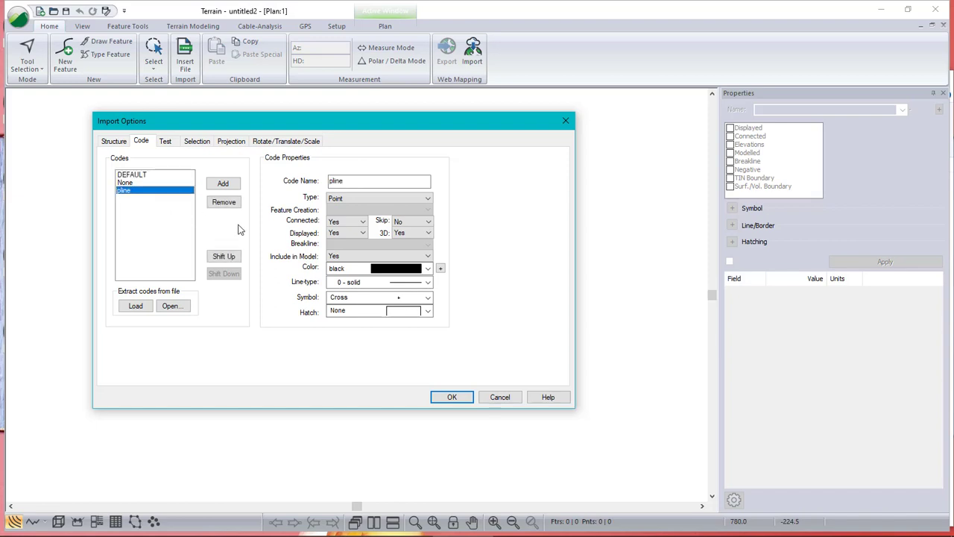
click(428, 198)
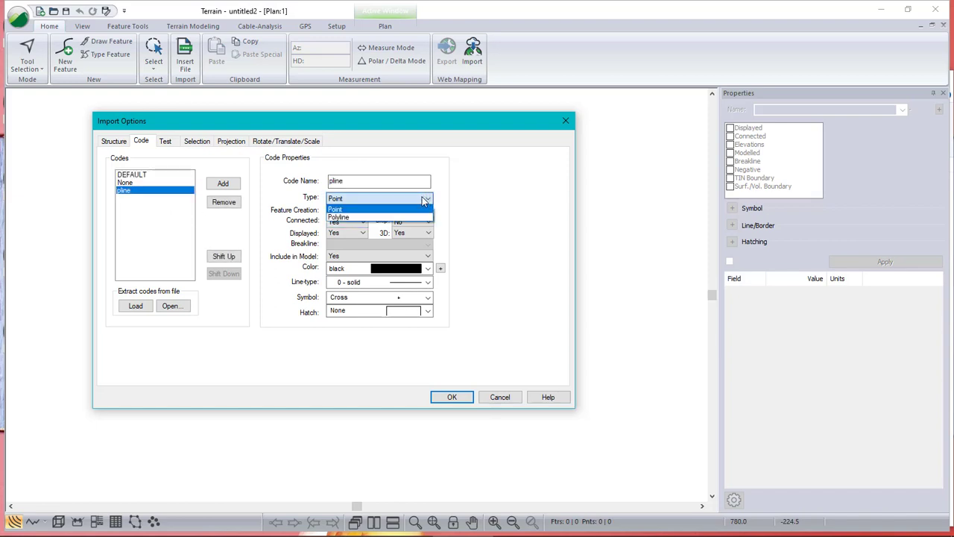
click(371, 218)
click(414, 209)
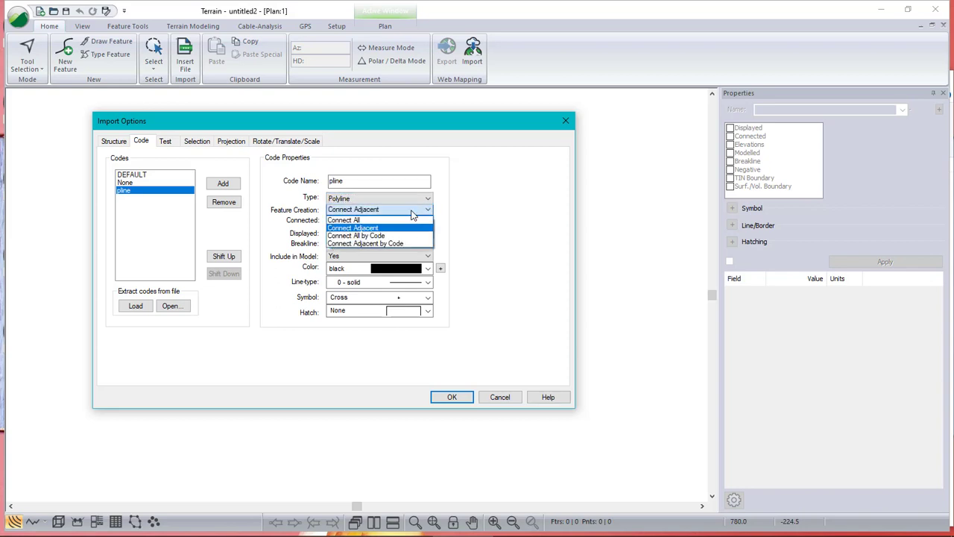
click(366, 235)
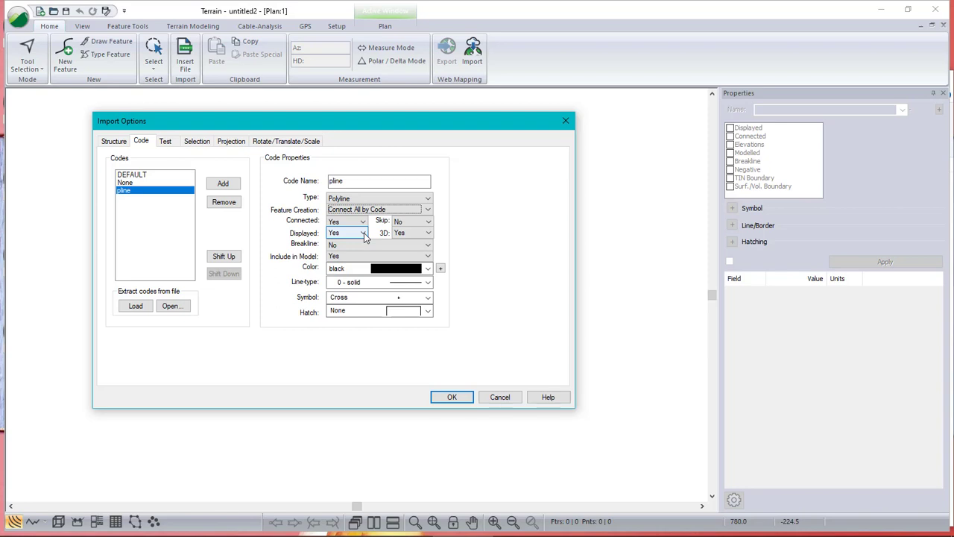
Give the pline code the 3 - dash-dot line-type and the color red.
click(427, 282)
click(366, 33)
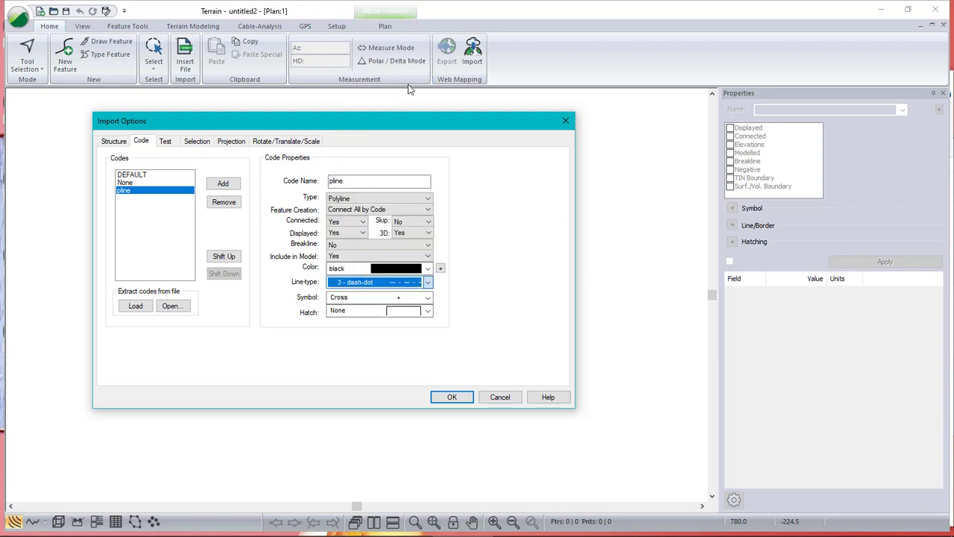
click(428, 269)
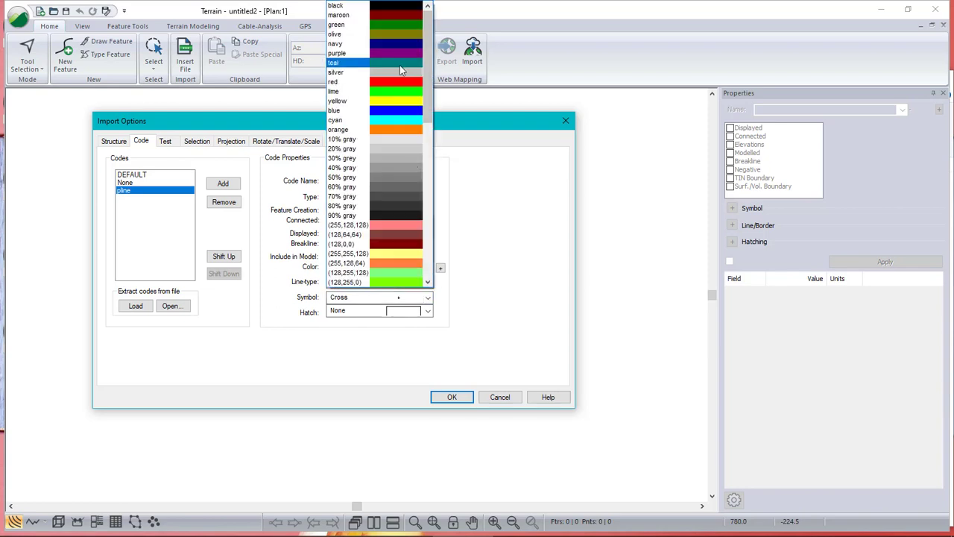
click(406, 84)
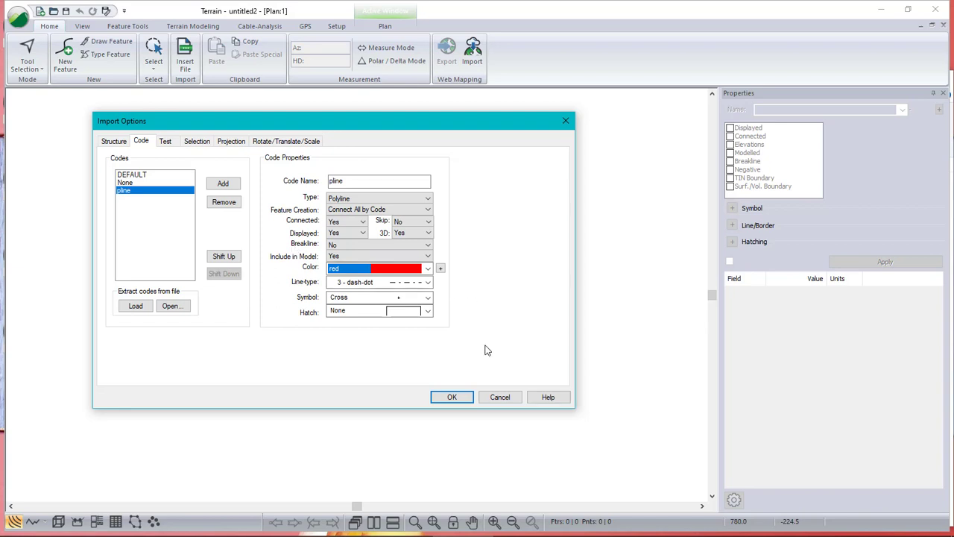
Import the survey with the TruPulse format, continuing without coordinate system or unit conversion.
click(452, 397)
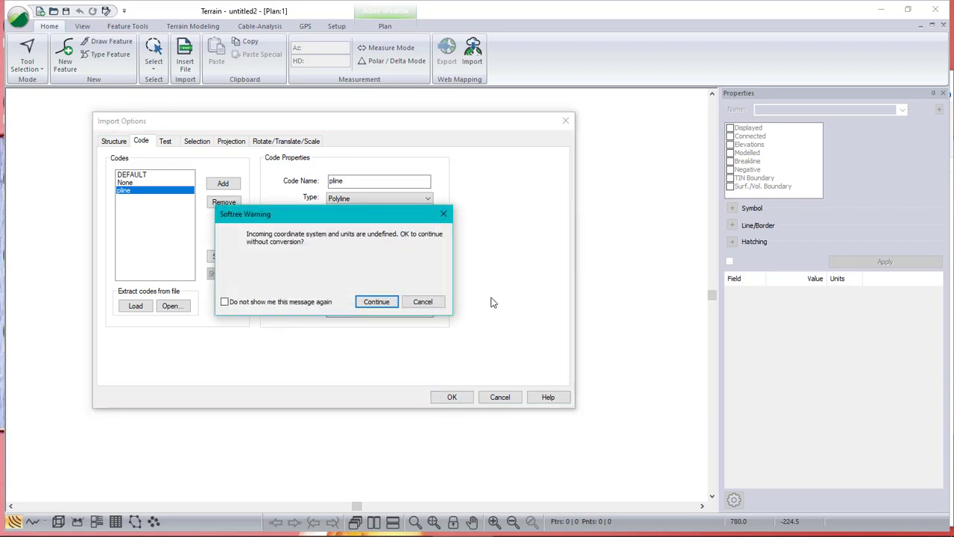
click(376, 305)
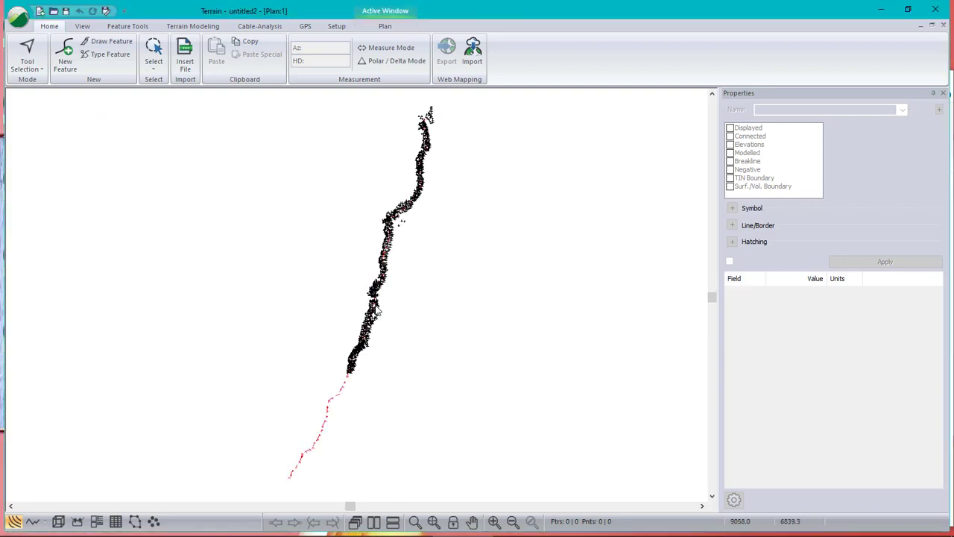
Select the imported red p-line in the plan and inspect its points and properties along the survey.
scroll(419, 194, up, 5)
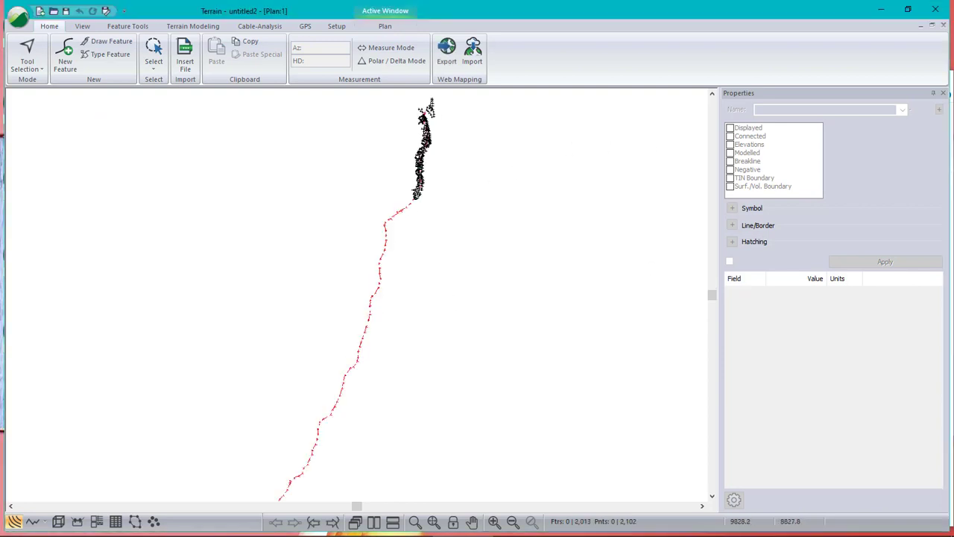
scroll(484, 204, down, 1)
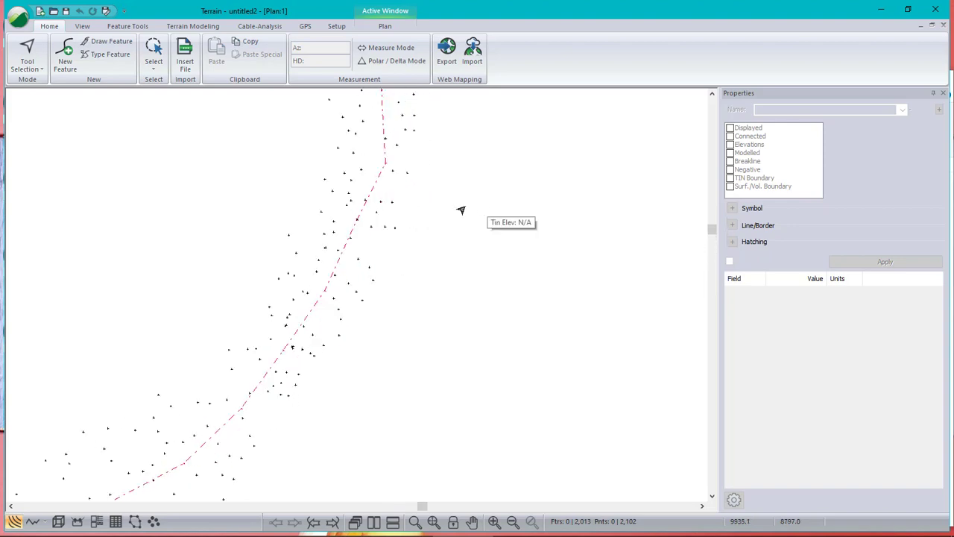
click(367, 192)
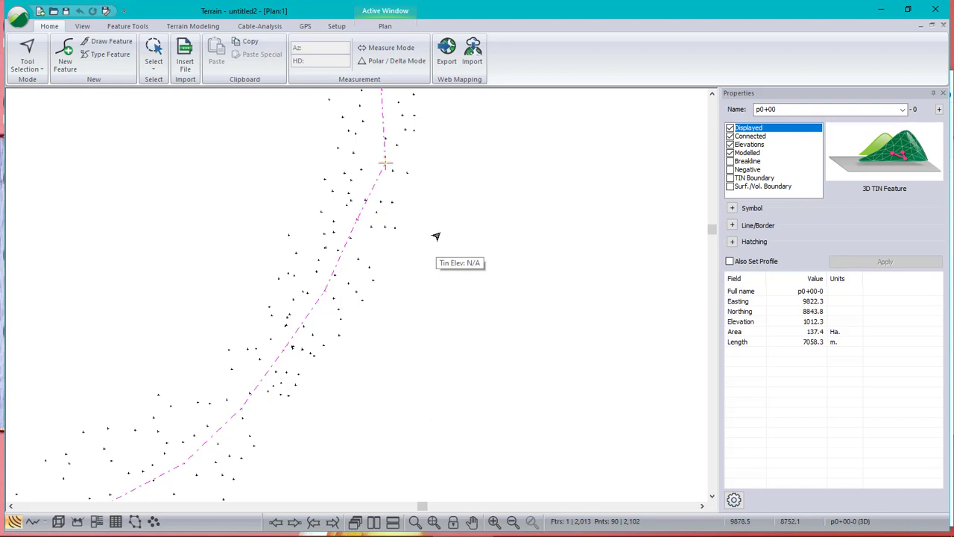
mouse_move(426, 191)
middle_down()
mouse_move(425, 300)
mouse_move(409, 362)
middle_up()
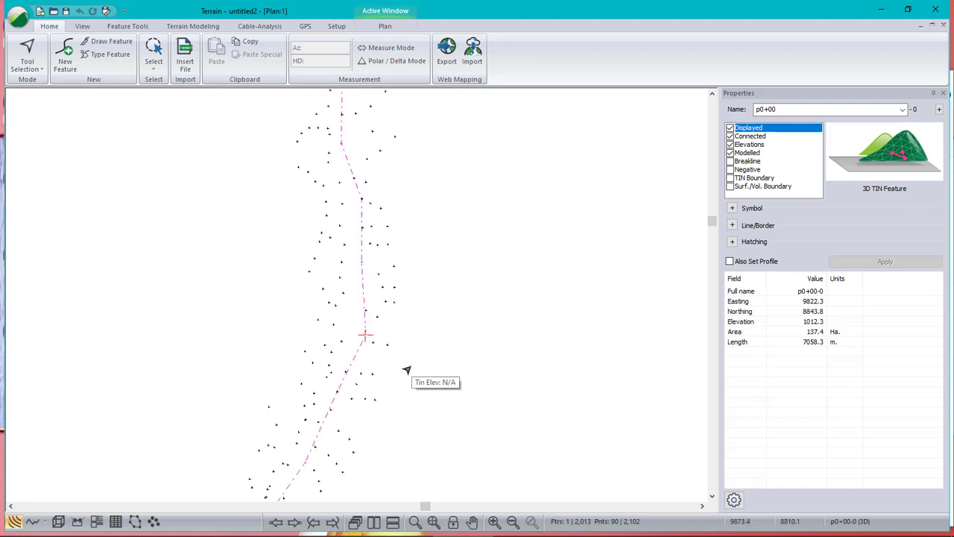
click(361, 203)
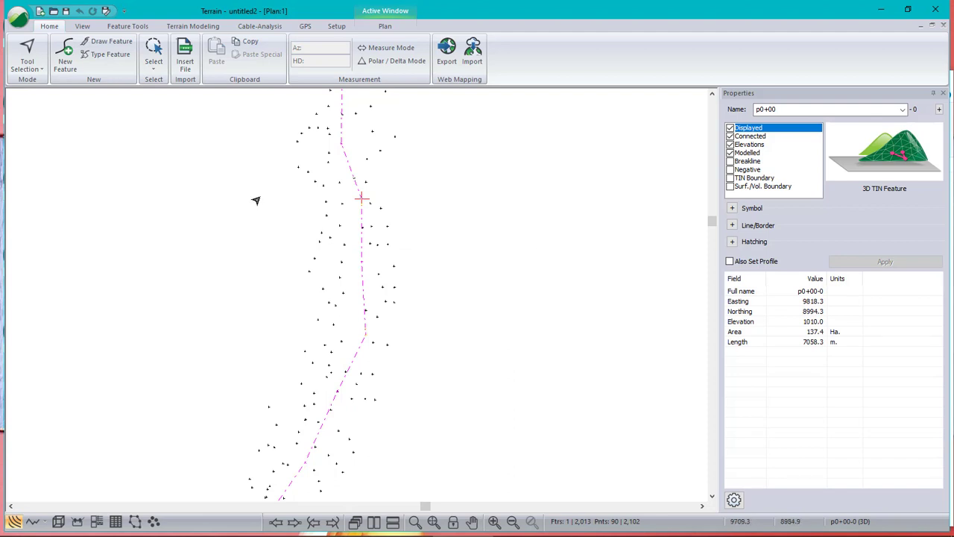
middle_drag(345, 142, 255, 529)
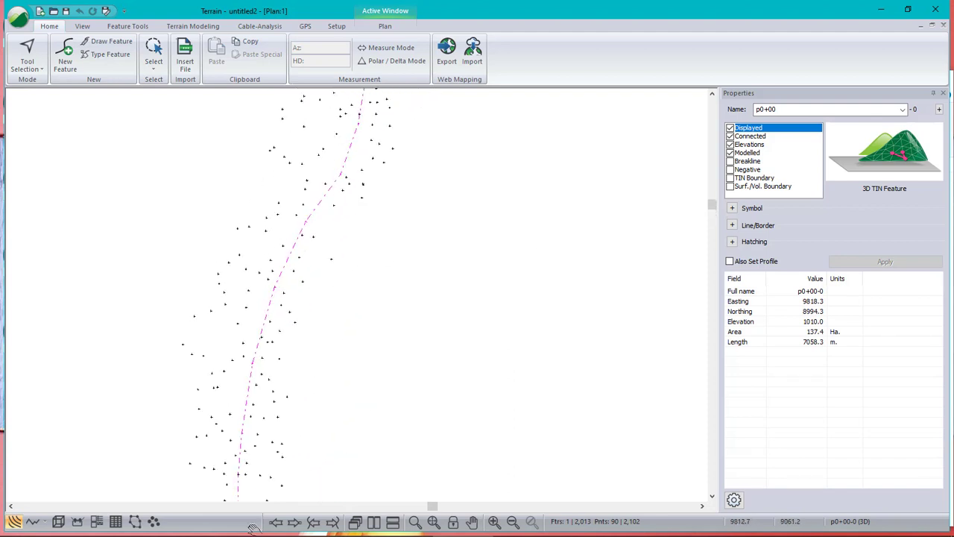
Select the survey line running through the laser points and rename the feature as p-line.
triple_click(792, 109)
text(BOUND)
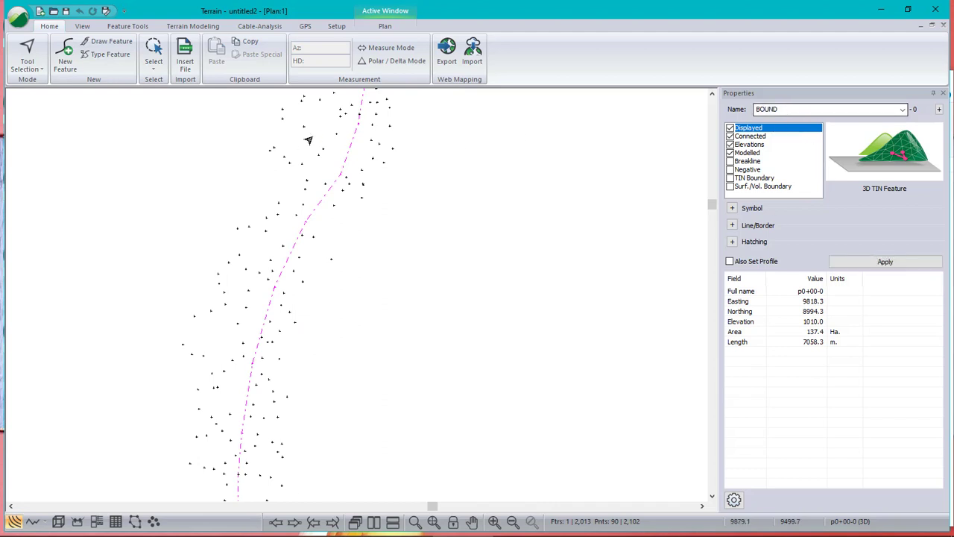
click(342, 161)
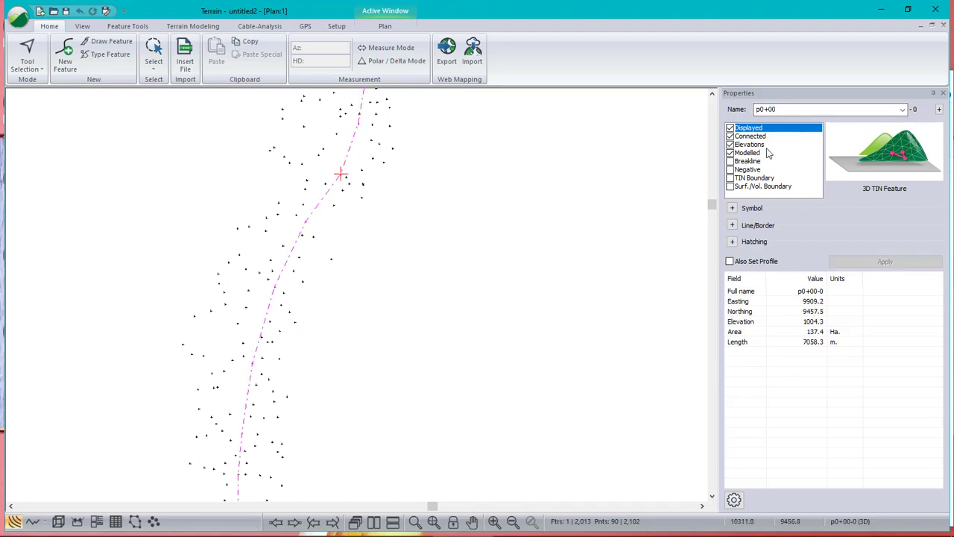
triple_click(881, 108)
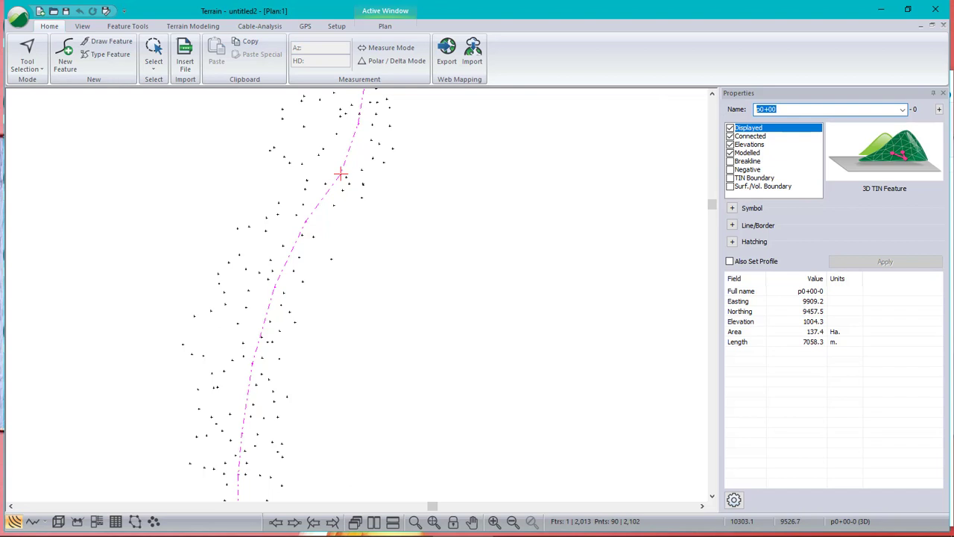
text(p-line)
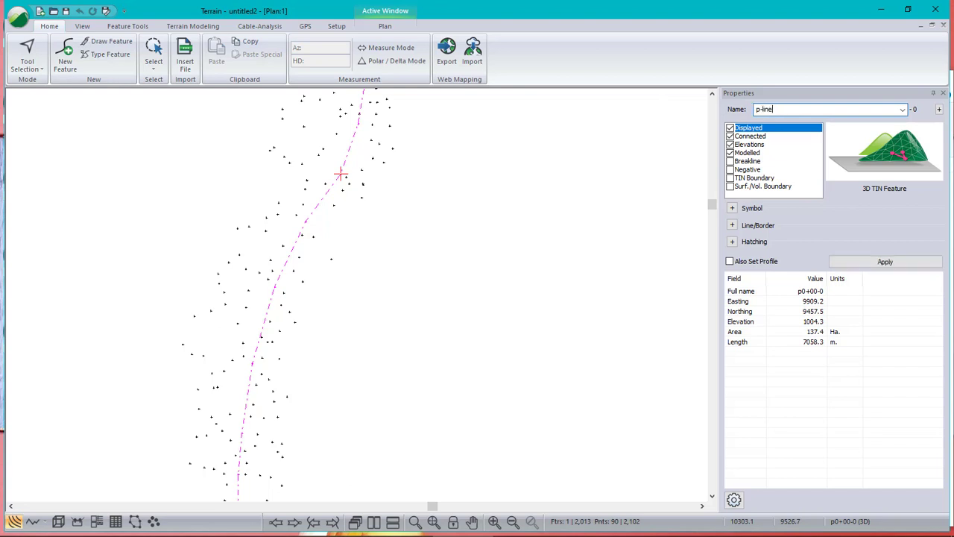
key(Return)
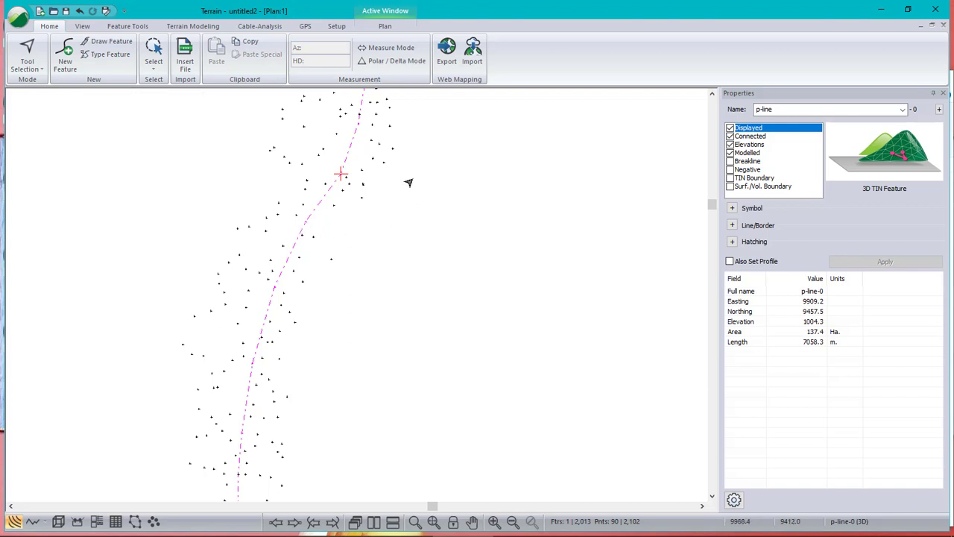
Label the p-line with its comments at feature points.
click(136, 26)
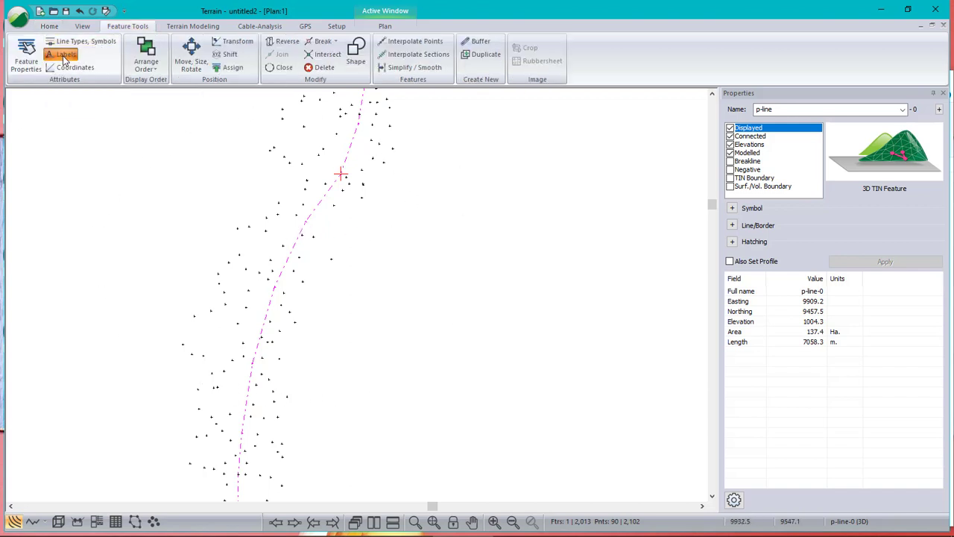
click(64, 56)
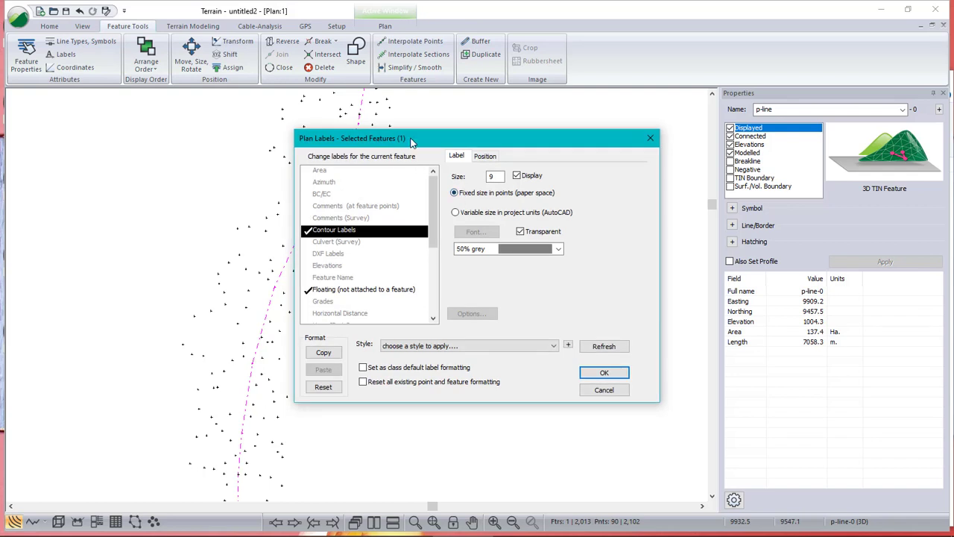
drag(410, 141, 516, 207)
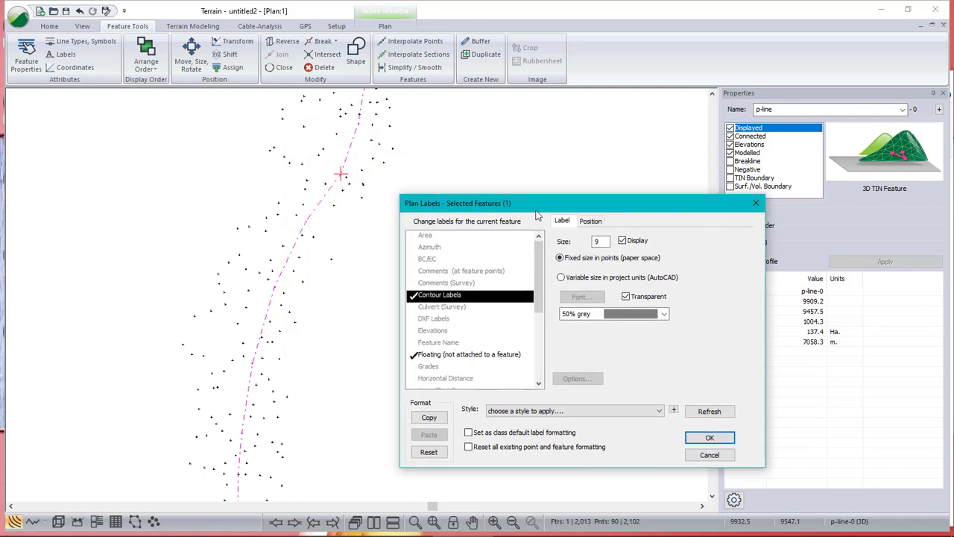
click(421, 270)
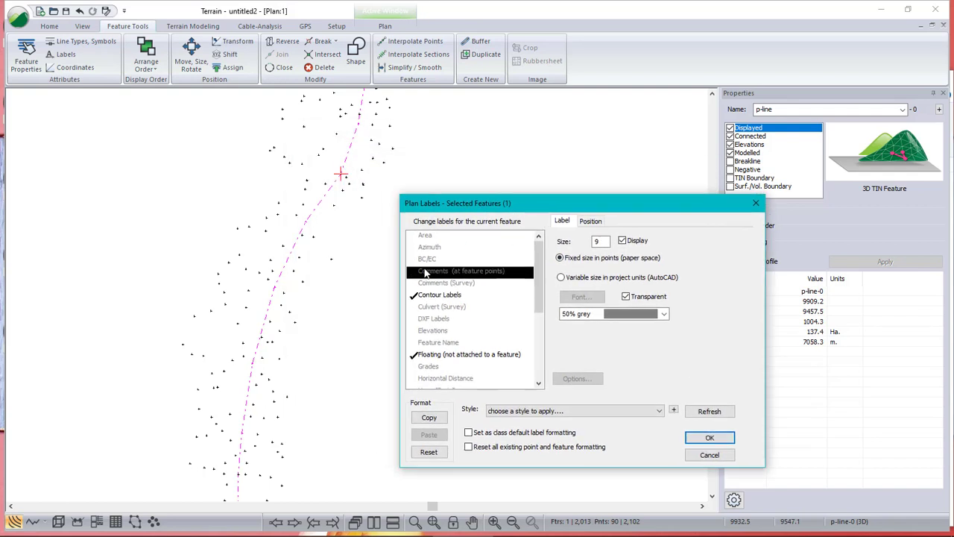
click(710, 438)
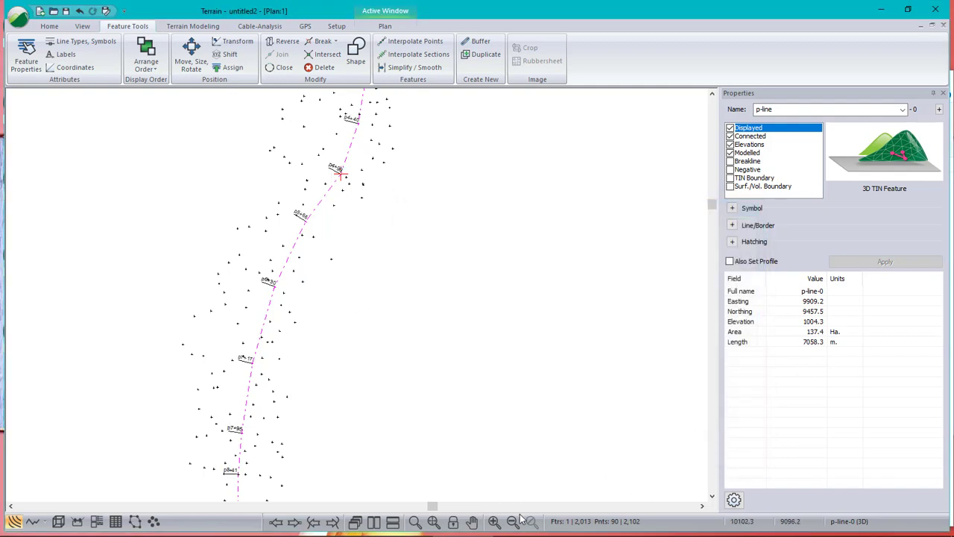
Turn on the plan's scale lock and check the station labels along the p-line up to its start near p0-15 and p0+00.
click(453, 522)
scroll(332, 168, up, 3)
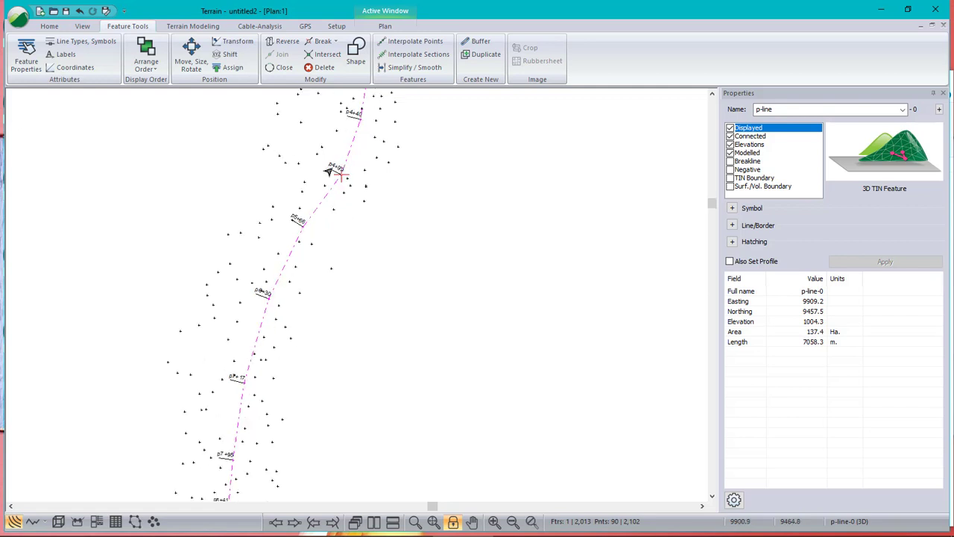
scroll(327, 172, up, 1)
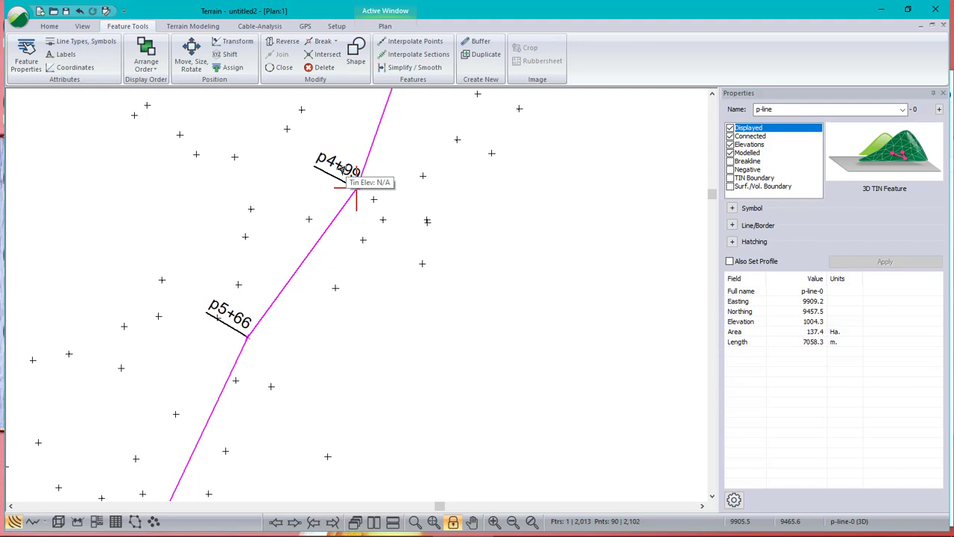
drag(352, 135, 190, 447)
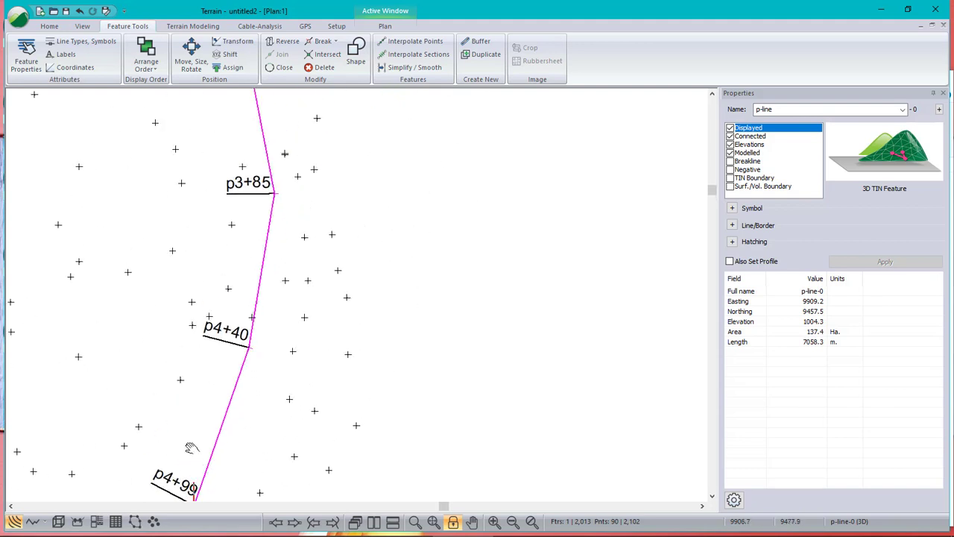
scroll(281, 207, down, 5)
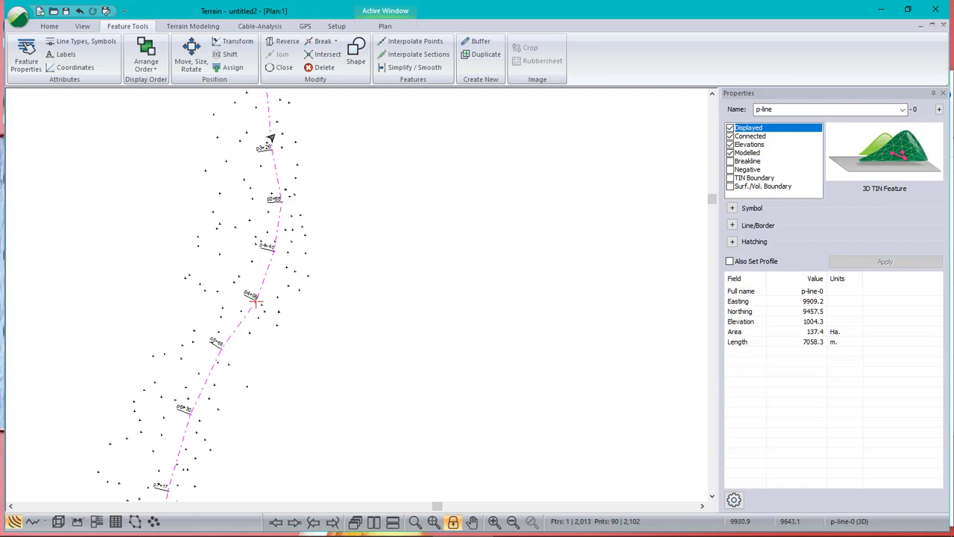
drag(276, 160, 236, 232)
drag(229, 155, 336, 235)
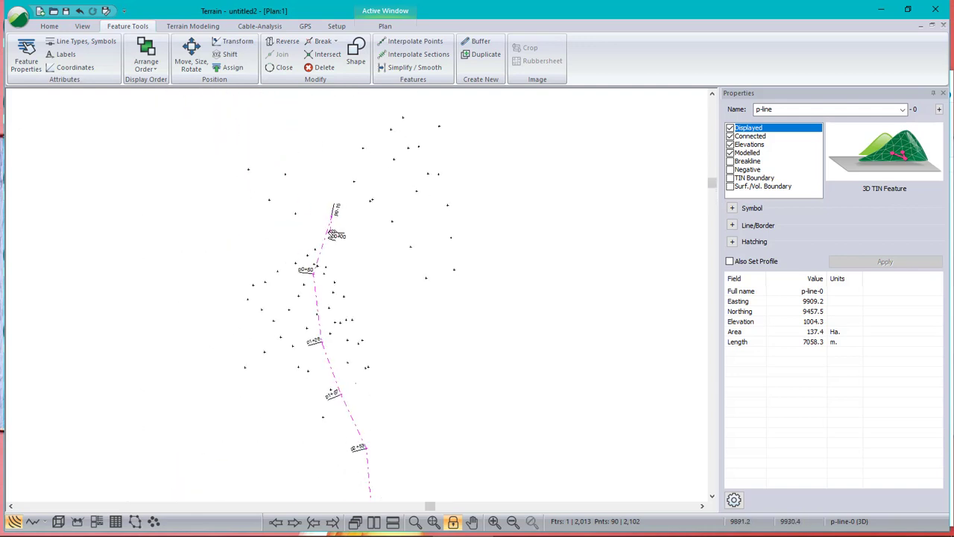
scroll(334, 206, up, 4)
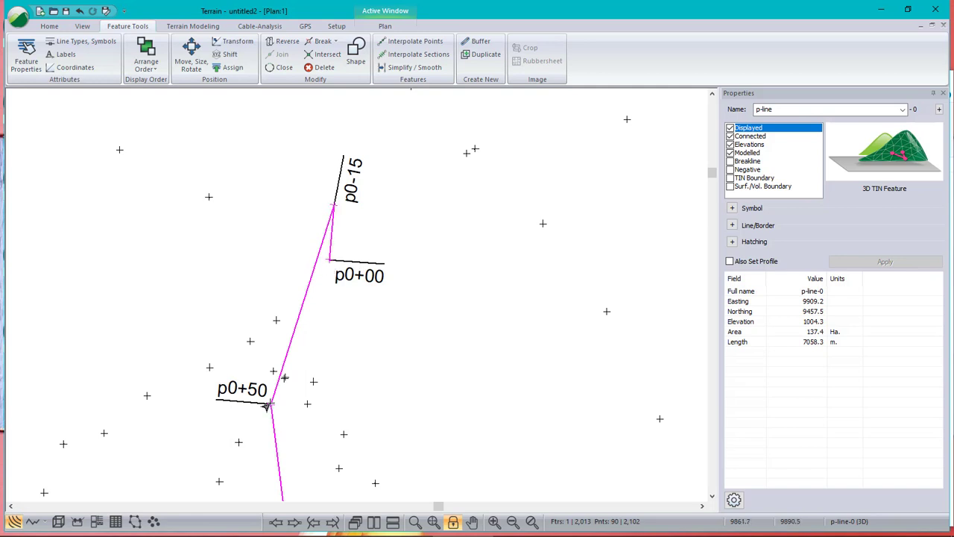
mouse_move(270, 403)
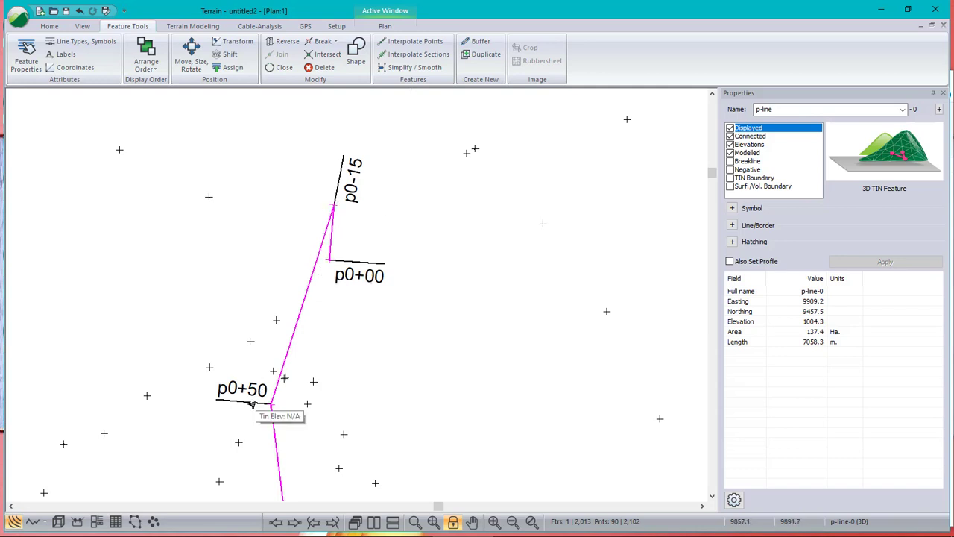
scroll(279, 348, down, 6)
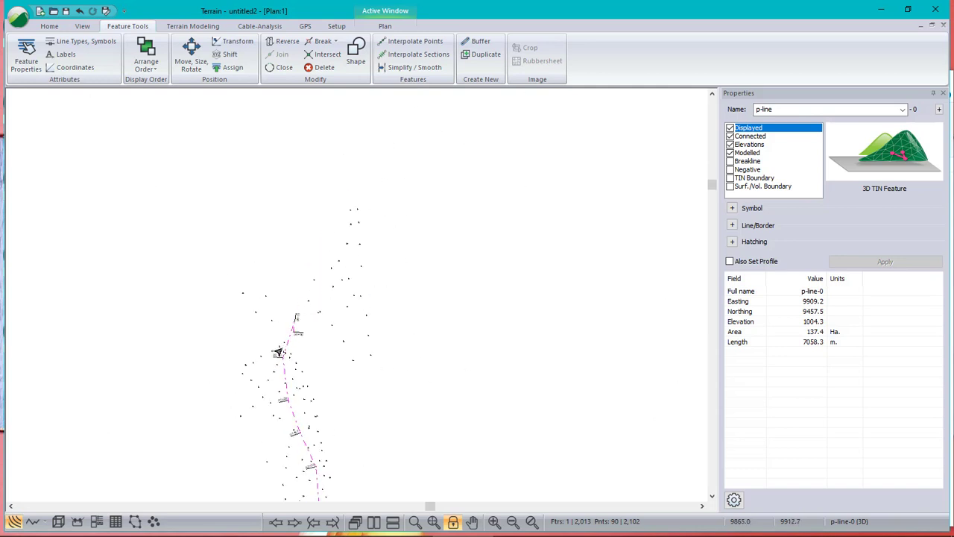
Examine the order in which the p-line connects stations p15+35, p16+22, p16+92 and p17+79.
scroll(295, 492, up, 8)
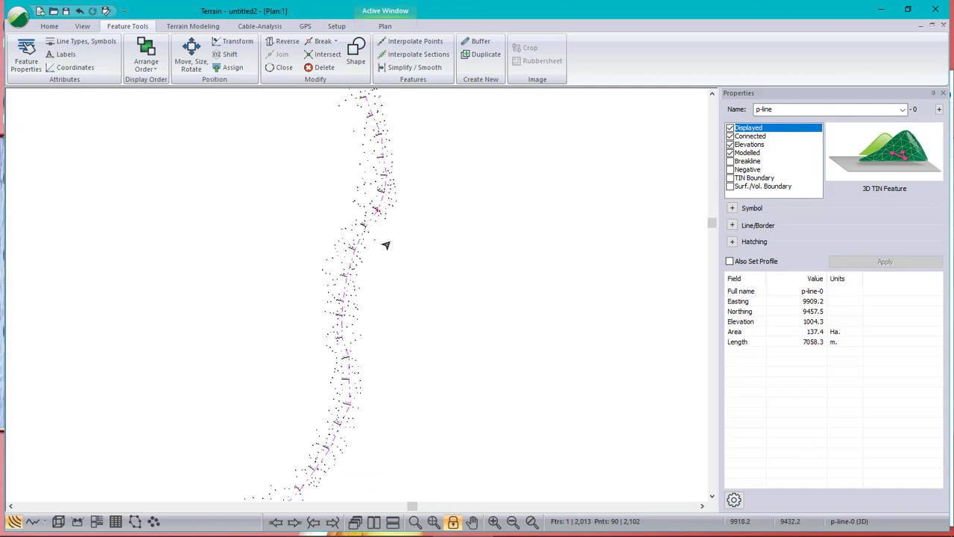
scroll(414, 259, up, 5)
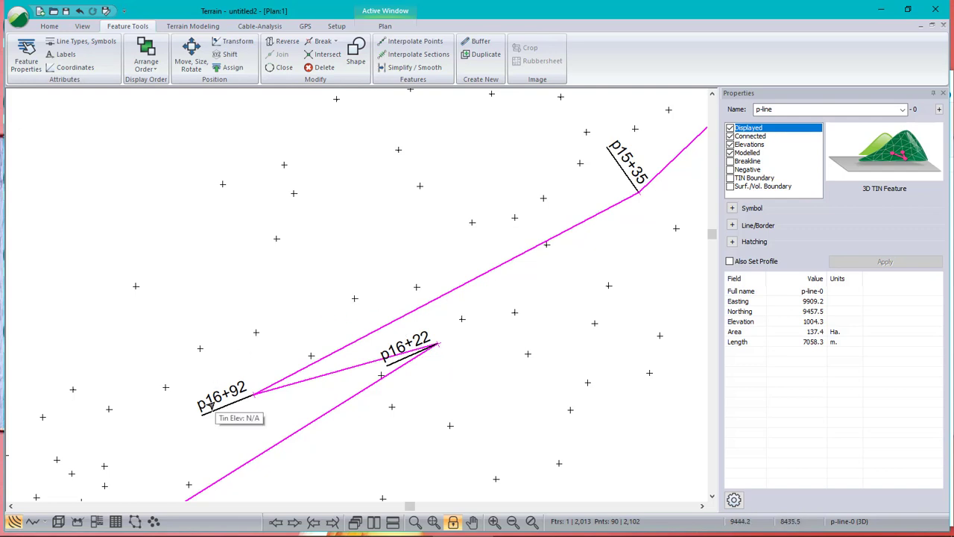
middle_drag(211, 405, 316, 266)
scroll(317, 263, up, 1)
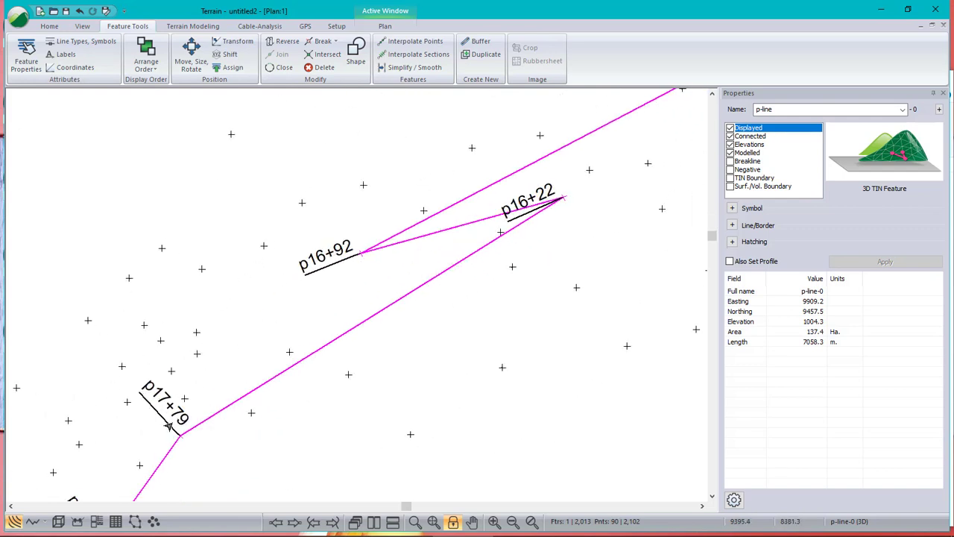
middle_drag(548, 241, 441, 338)
scroll(441, 338, up, 1)
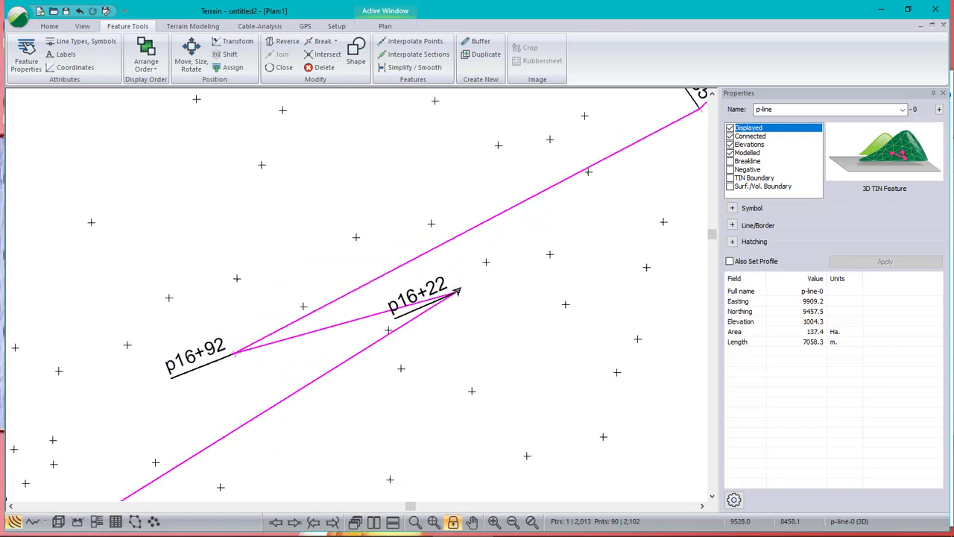
scroll(486, 336, down, 3)
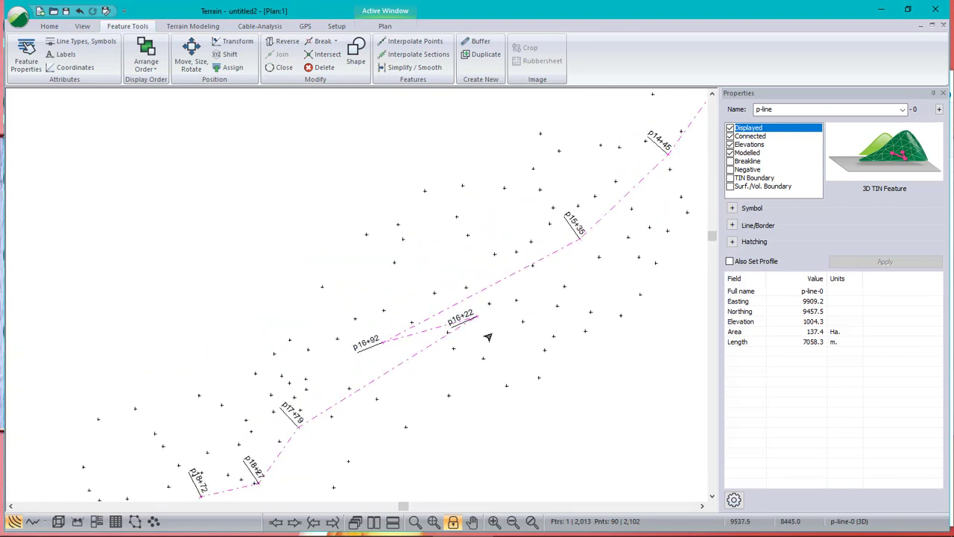
scroll(488, 337, down, 3)
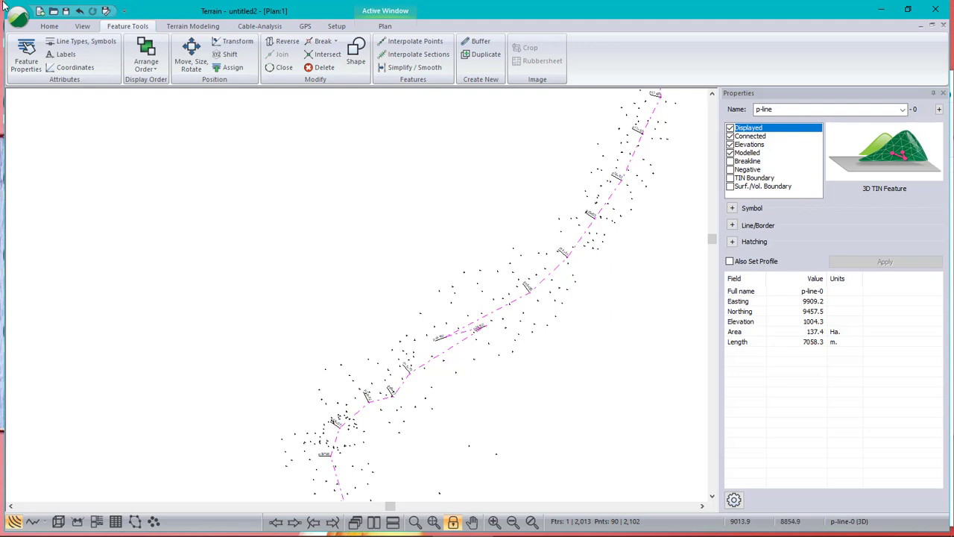
Explode the p-line at all its points and join the separate points back into one line.
click(328, 41)
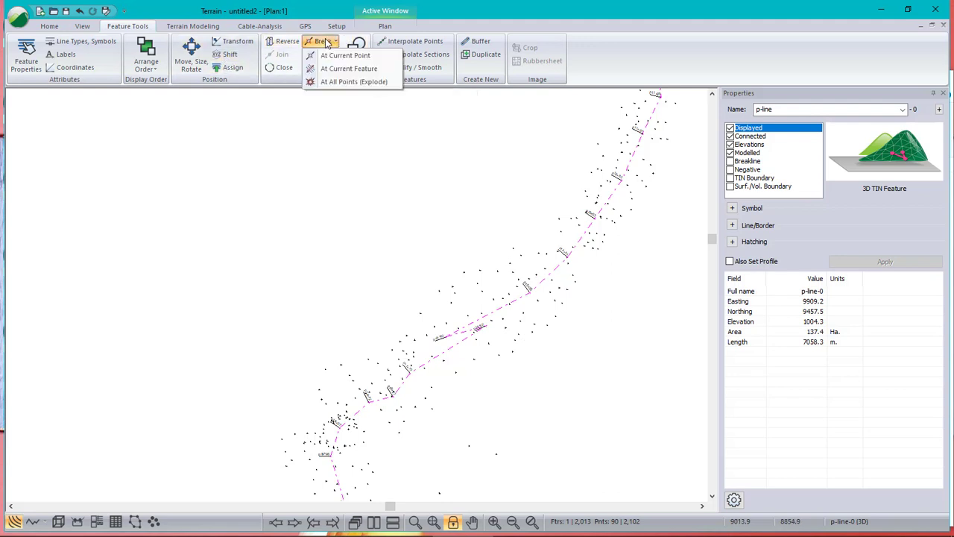
click(339, 84)
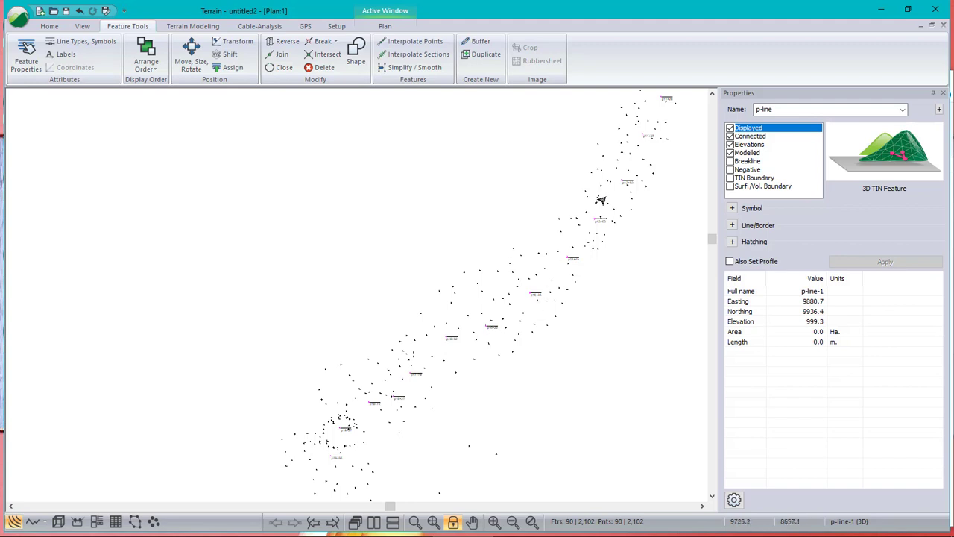
middle_drag(598, 197, 497, 262)
scroll(477, 316, up, 5)
scroll(467, 283, down, 2)
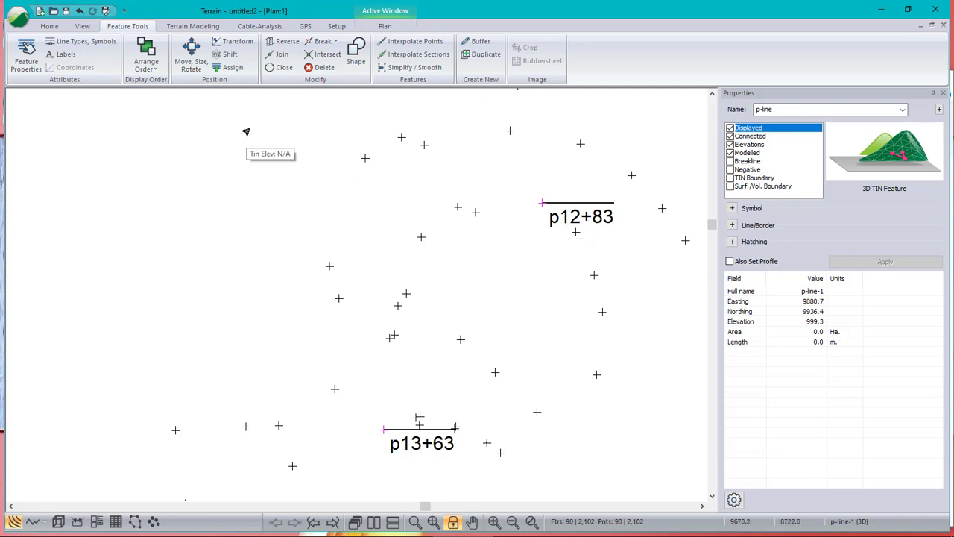
click(280, 58)
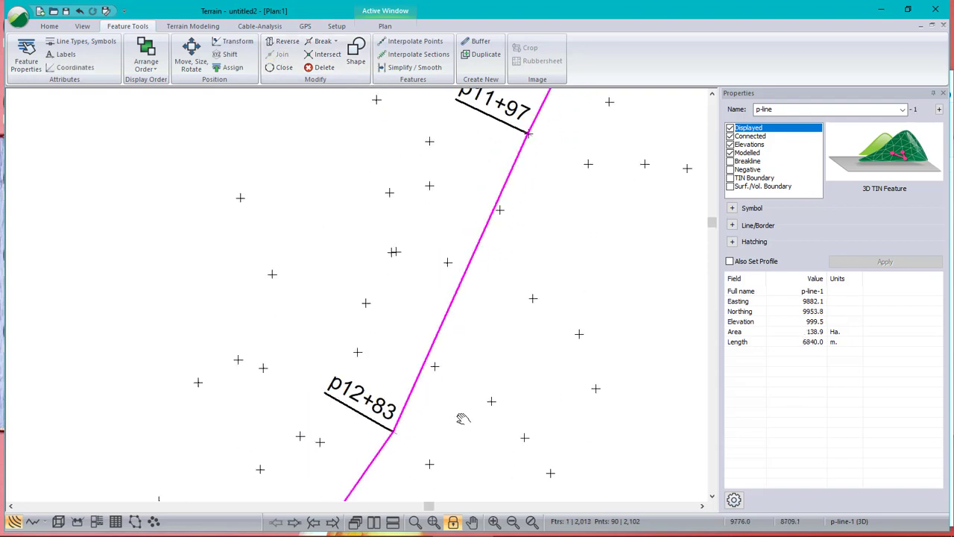
Check the rejoined line's station order at its start near p0-15 and around stations p16+22 and p16+92.
scroll(467, 407, down, 5)
middle_drag(492, 183, 490, 339)
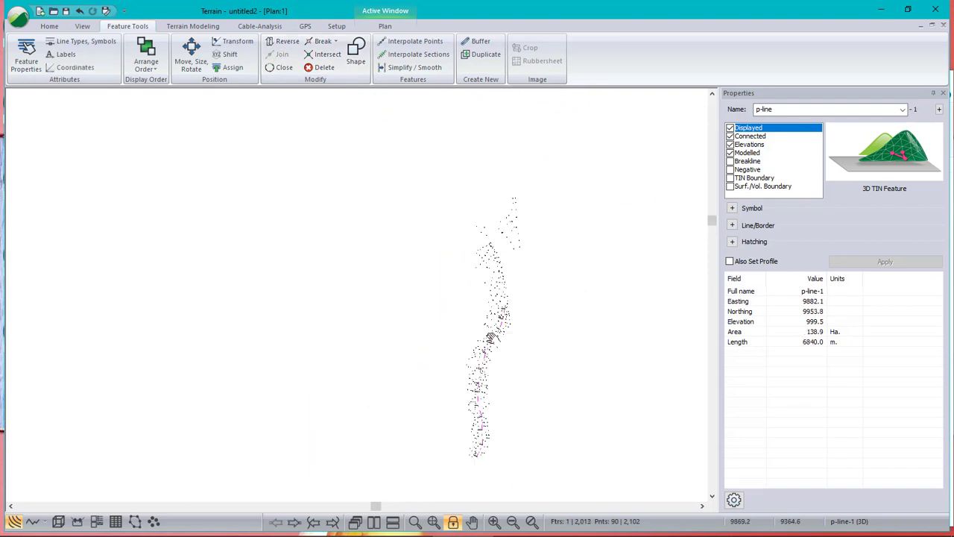
scroll(480, 313, up, 5)
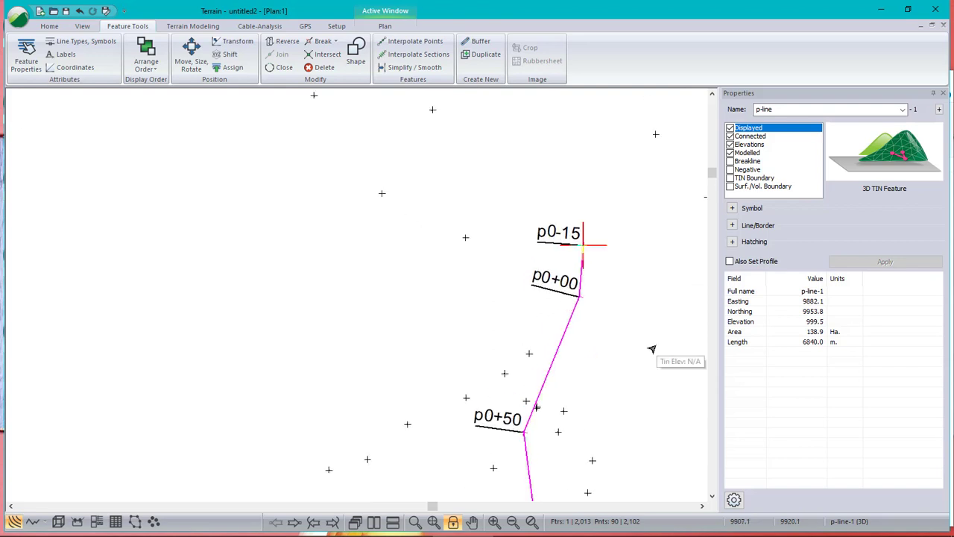
scroll(650, 348, down, 5)
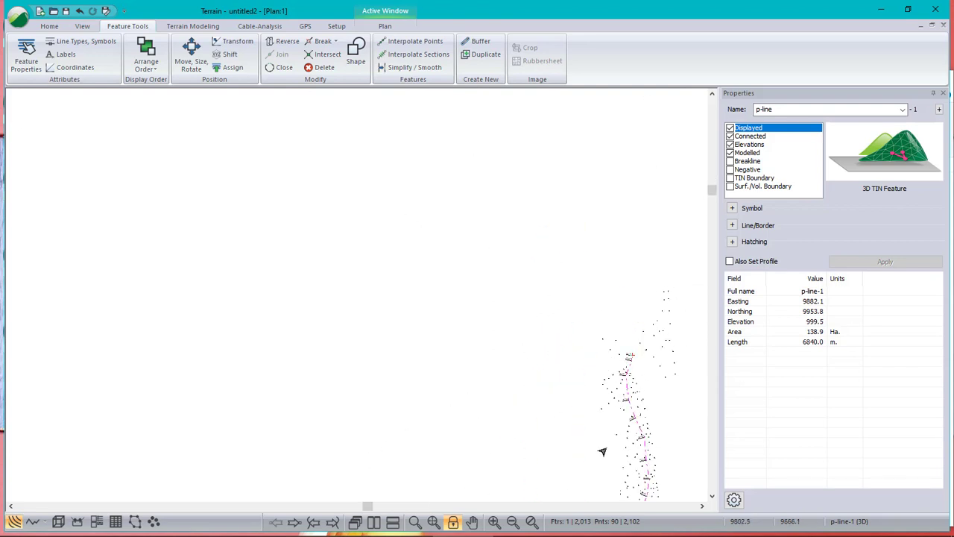
middle_drag(603, 450, 523, 248)
scroll(539, 196, up, 2)
middle_drag(462, 482, 498, 307)
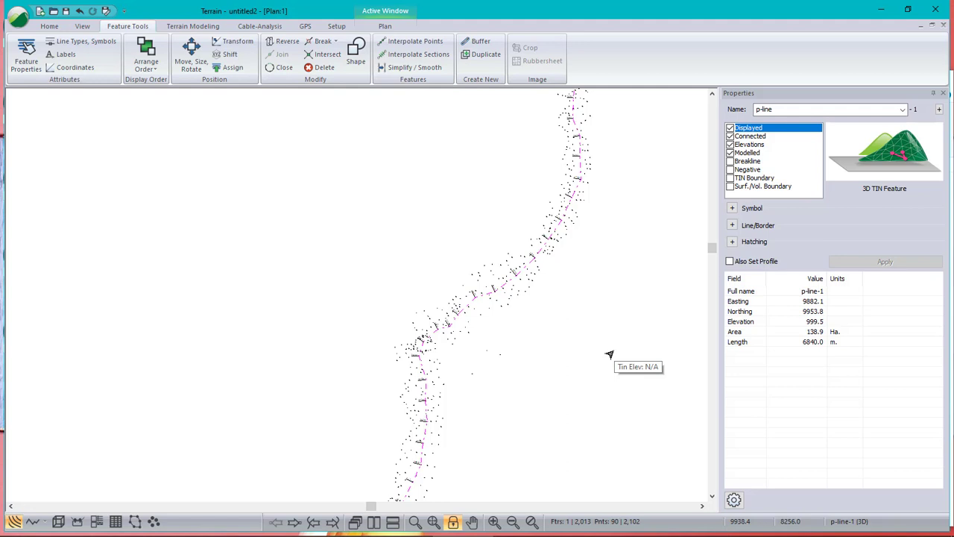
scroll(514, 277, up, 3)
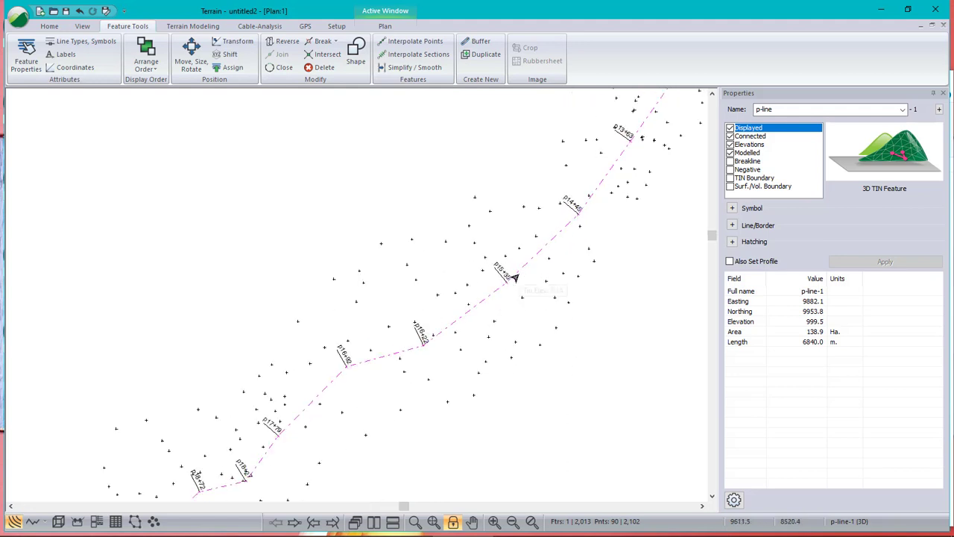
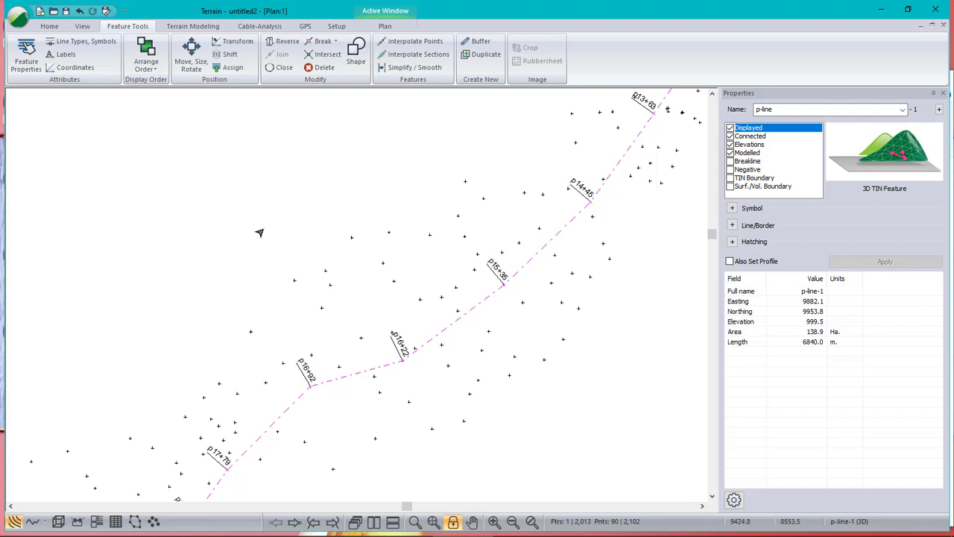
click(20, 22)
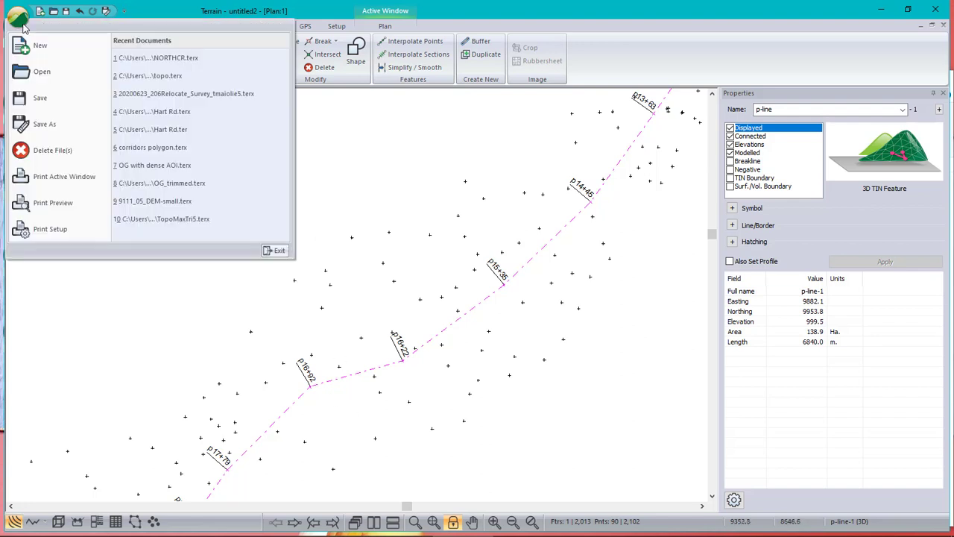
click(18, 116)
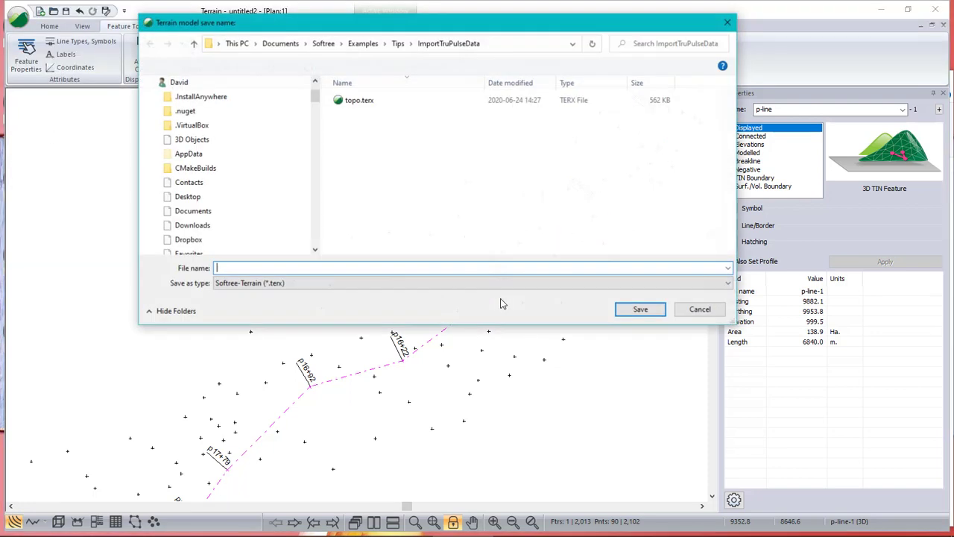
click(322, 287)
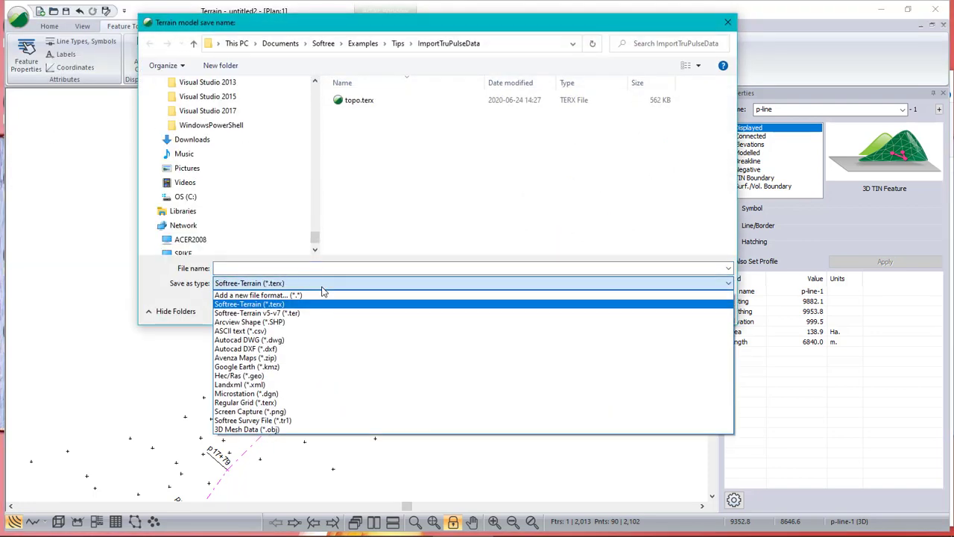
click(729, 23)
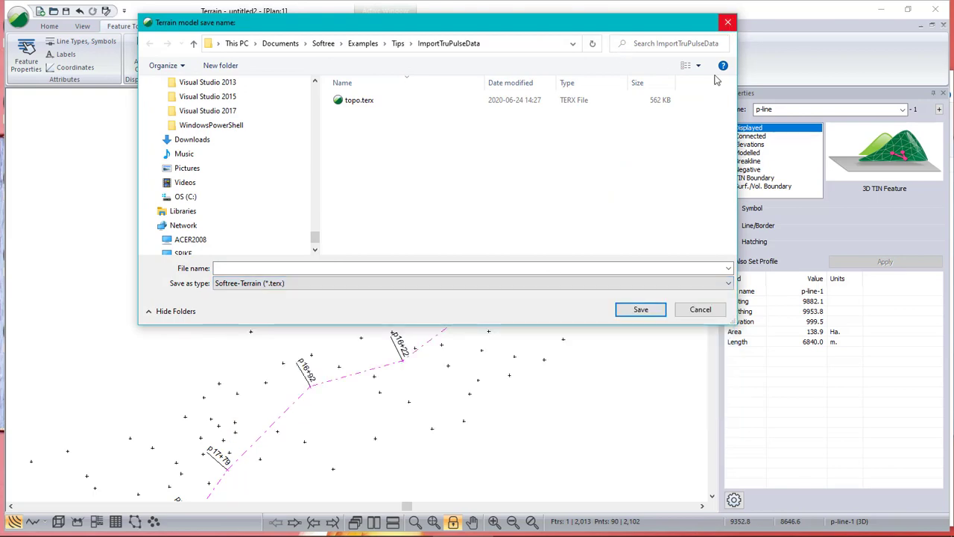
click(701, 309)
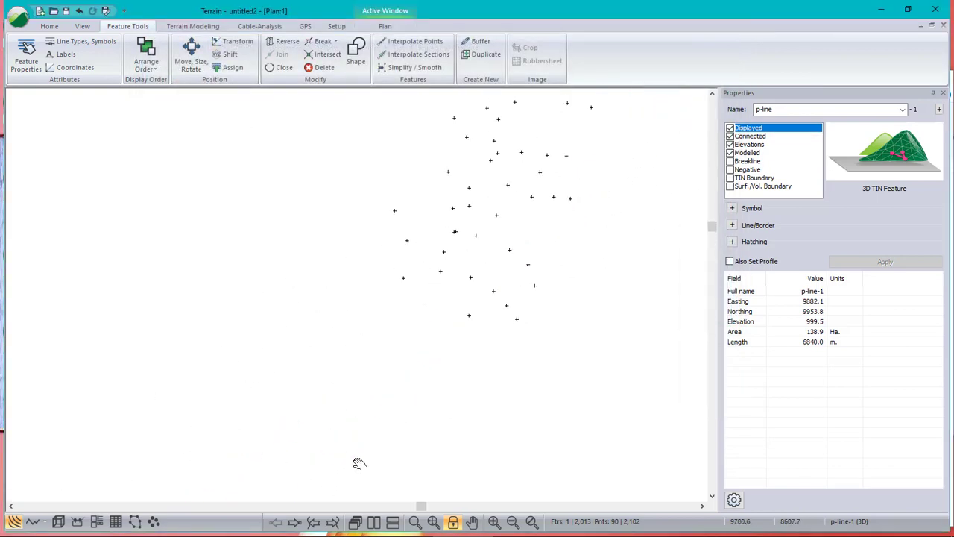
Break the p-line at station p0+00 so the short leg from p0-15 is a separate feature.
scroll(506, 262, down, 2)
middle_drag(498, 121, 440, 470)
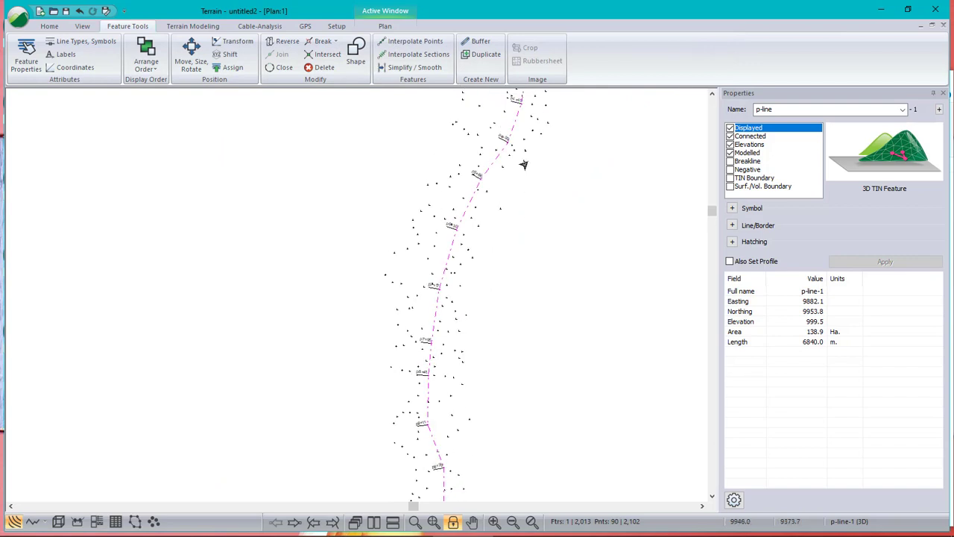
middle_drag(516, 135, 341, 470)
scroll(296, 193, up, 3)
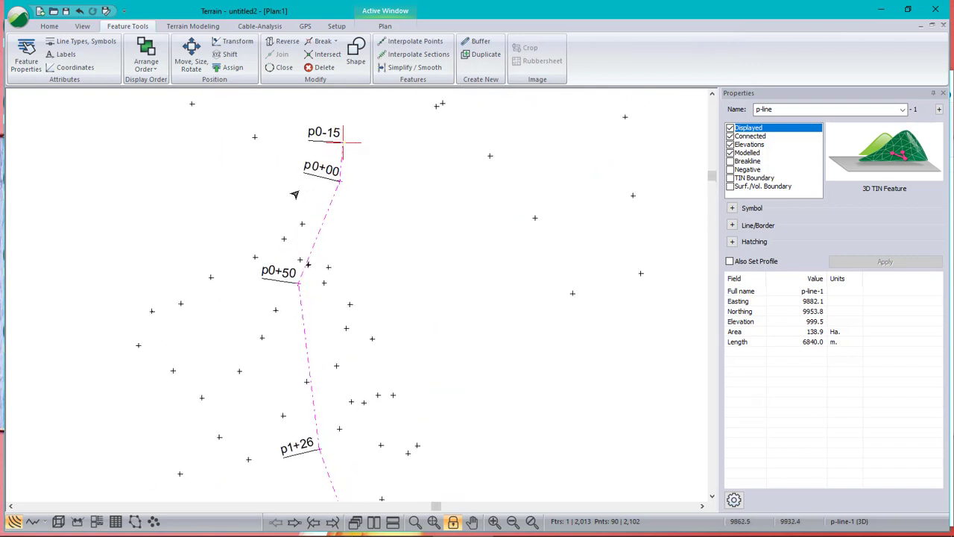
scroll(294, 194, up, 1)
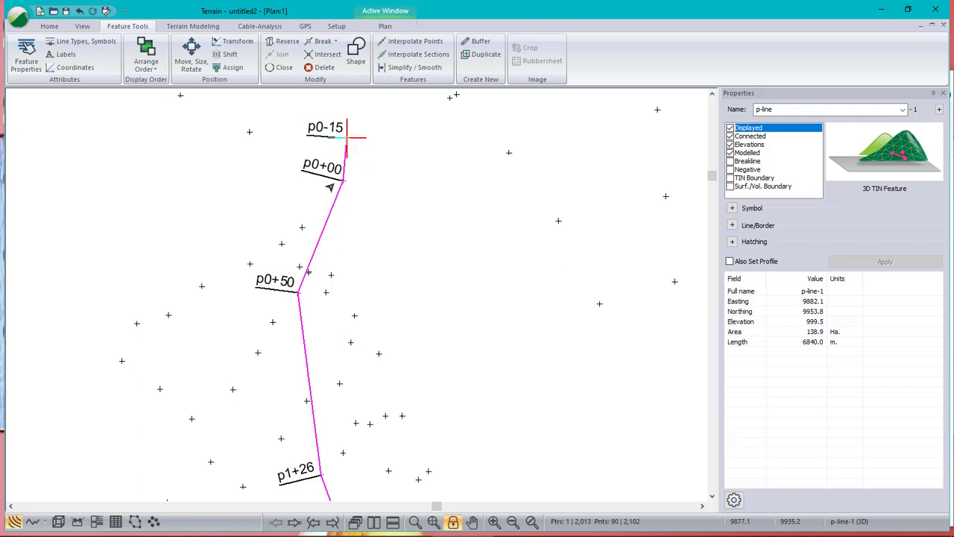
click(339, 183)
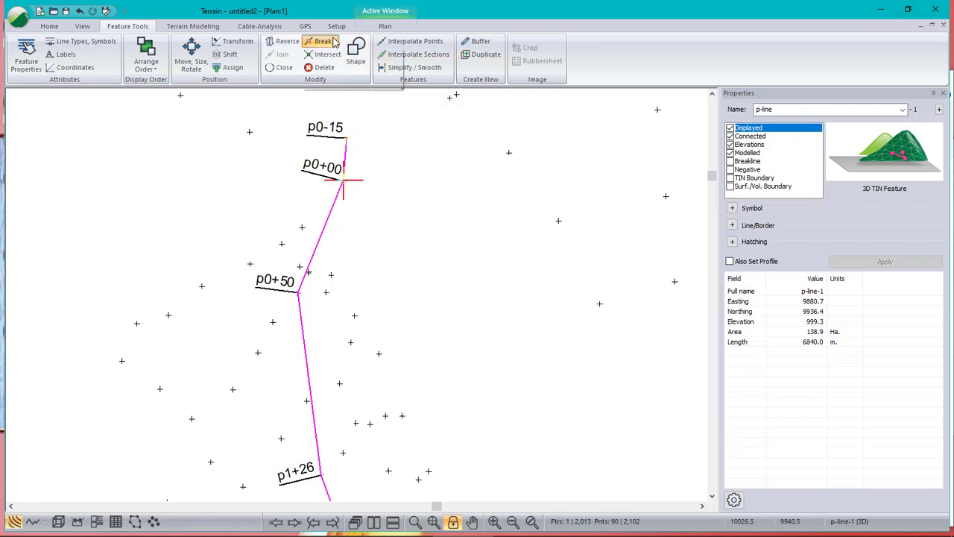
click(335, 42)
click(336, 70)
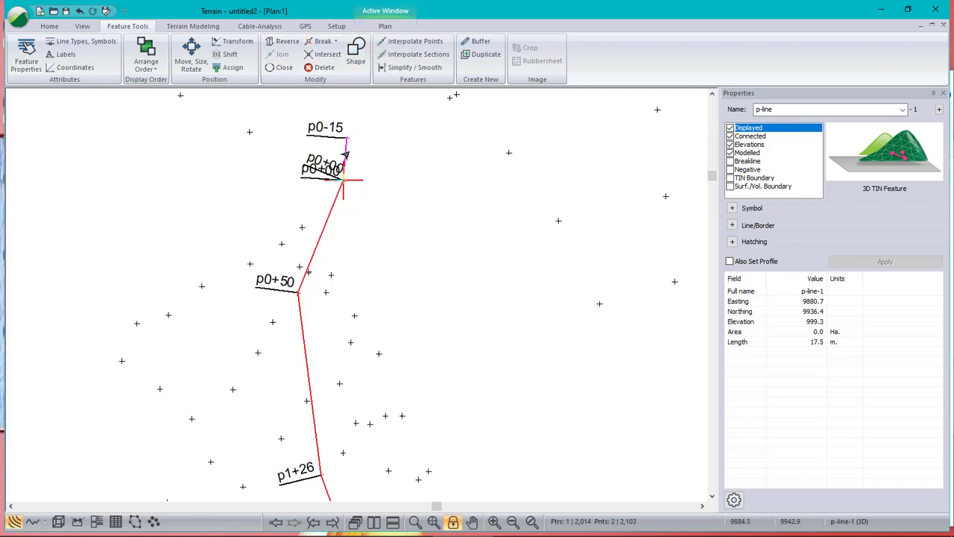
Export the p-line running from p0+00 through p0+50 as a Softree Survey File named P-Line.tr1, replacing the existing file and keeping the default export options.
click(313, 243)
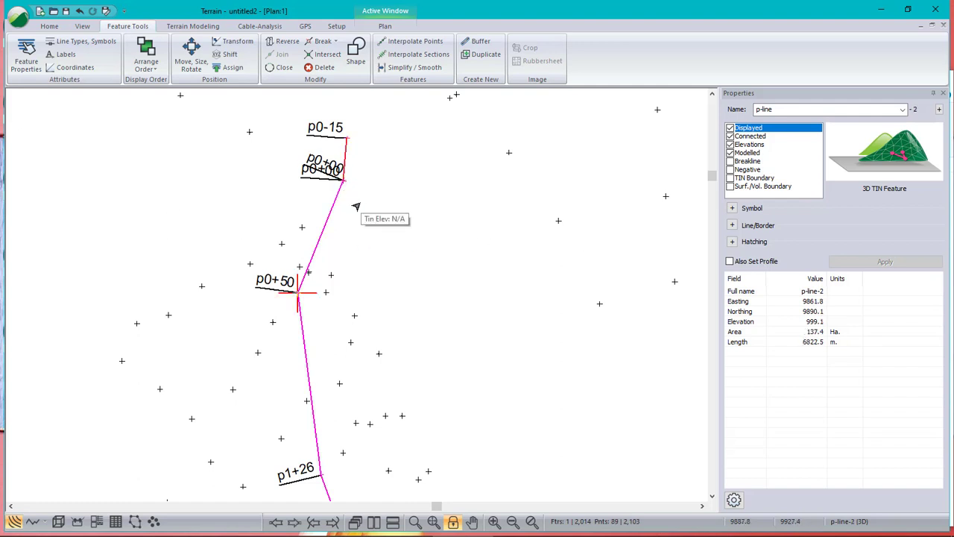
click(18, 16)
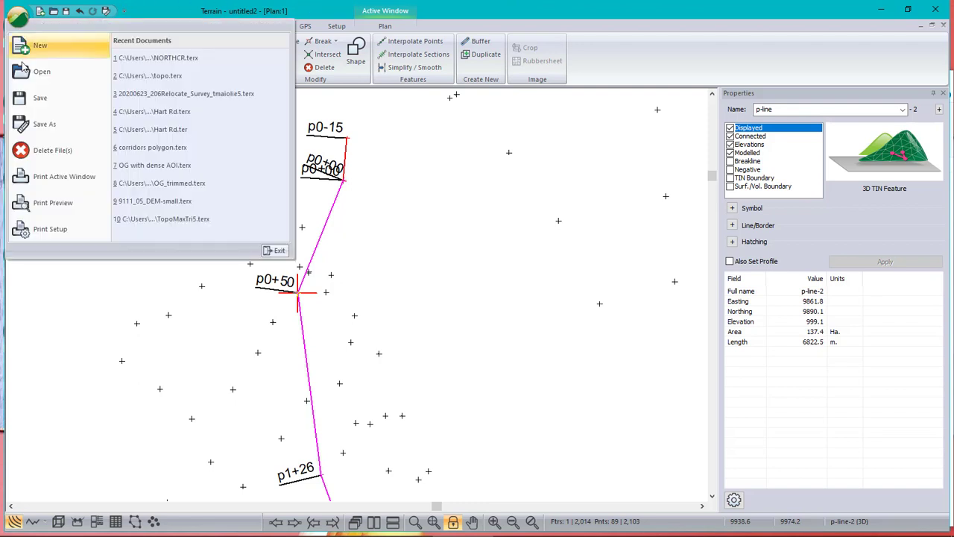
click(45, 124)
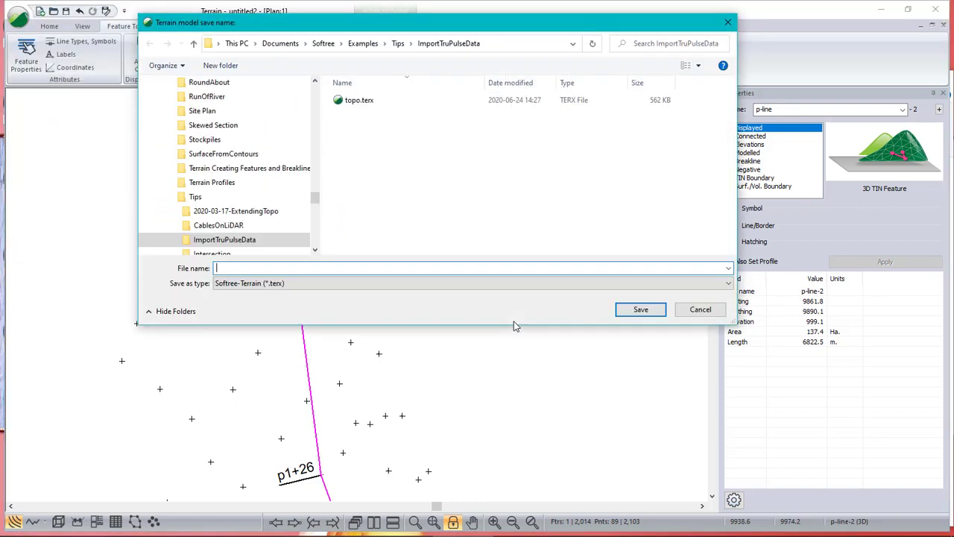
click(330, 283)
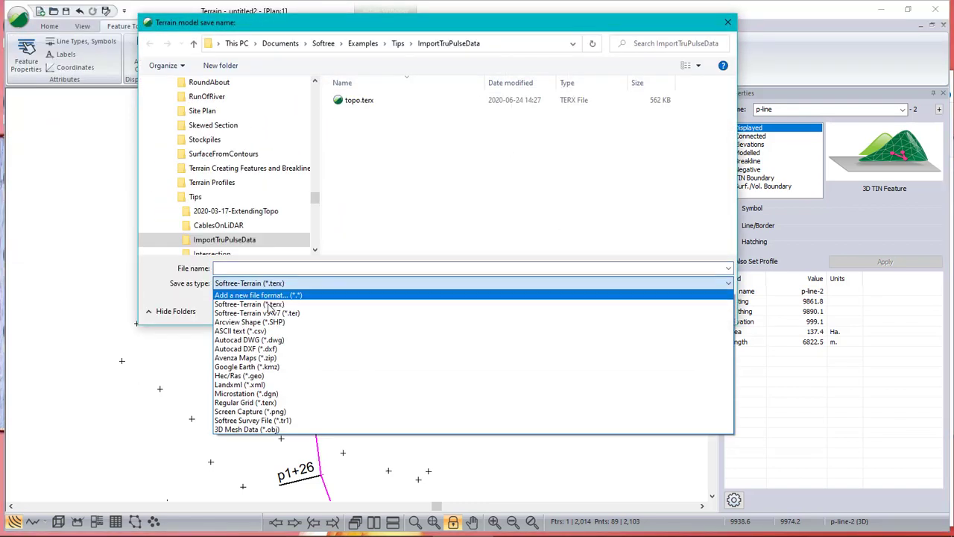
click(258, 422)
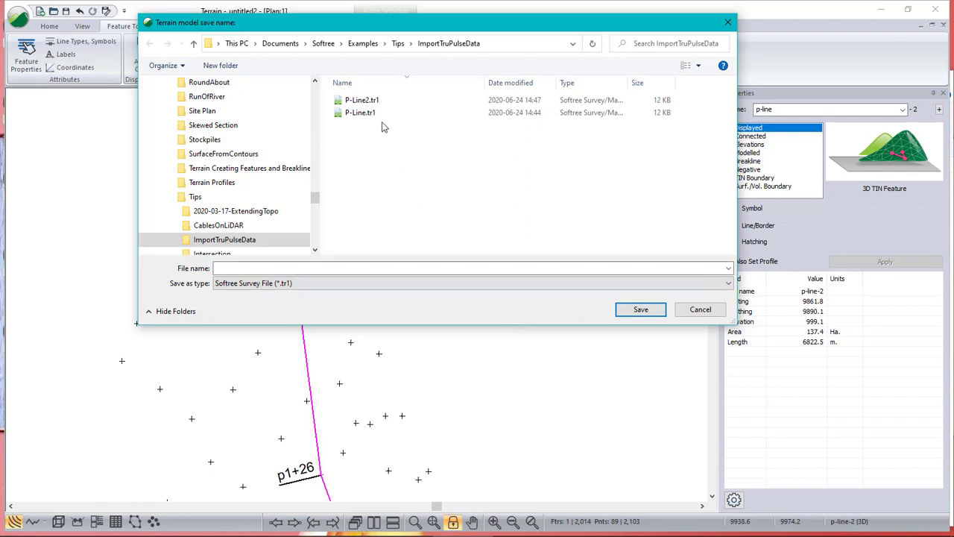
click(363, 112)
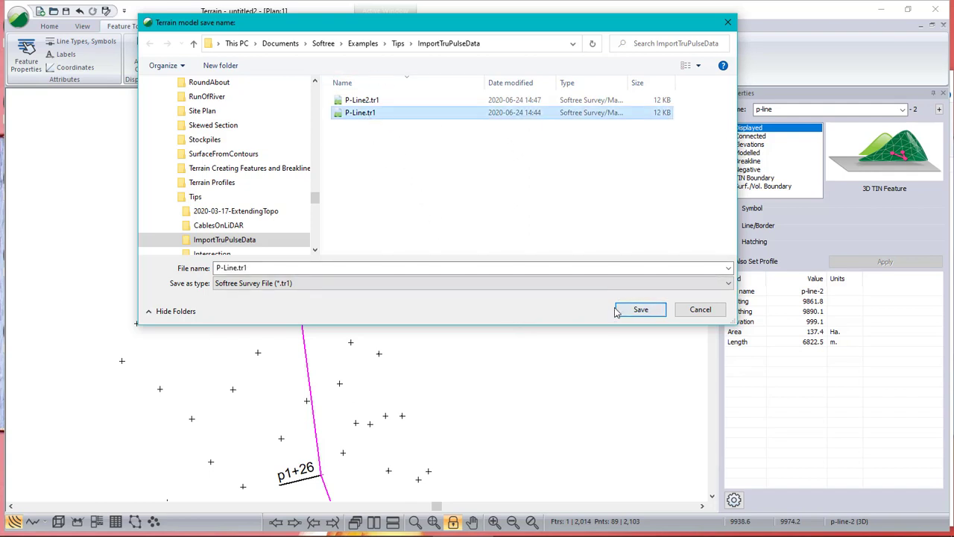
click(641, 310)
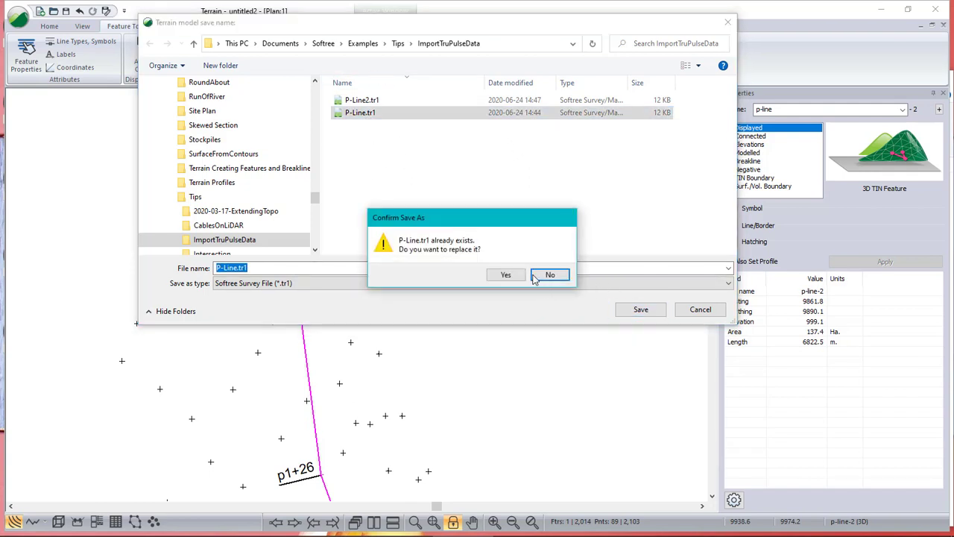
click(510, 276)
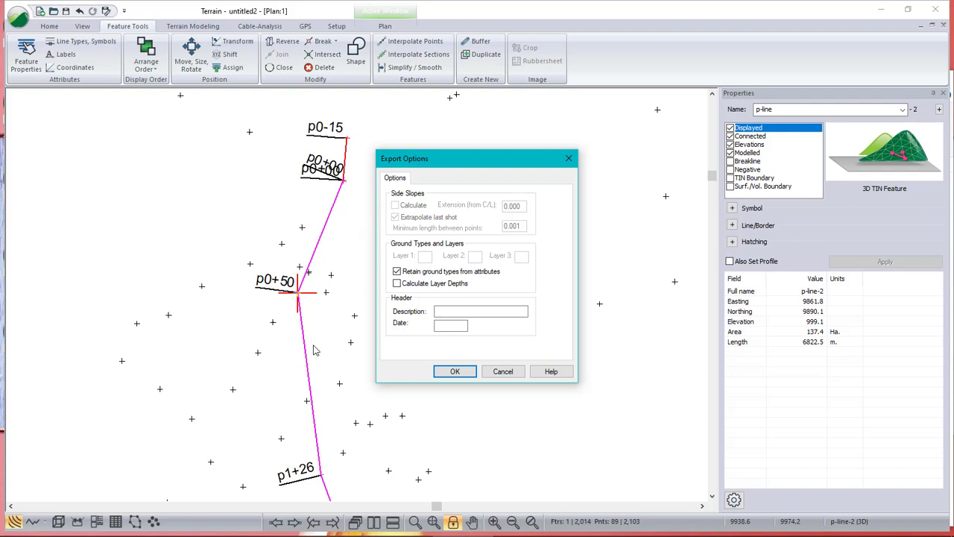
click(454, 372)
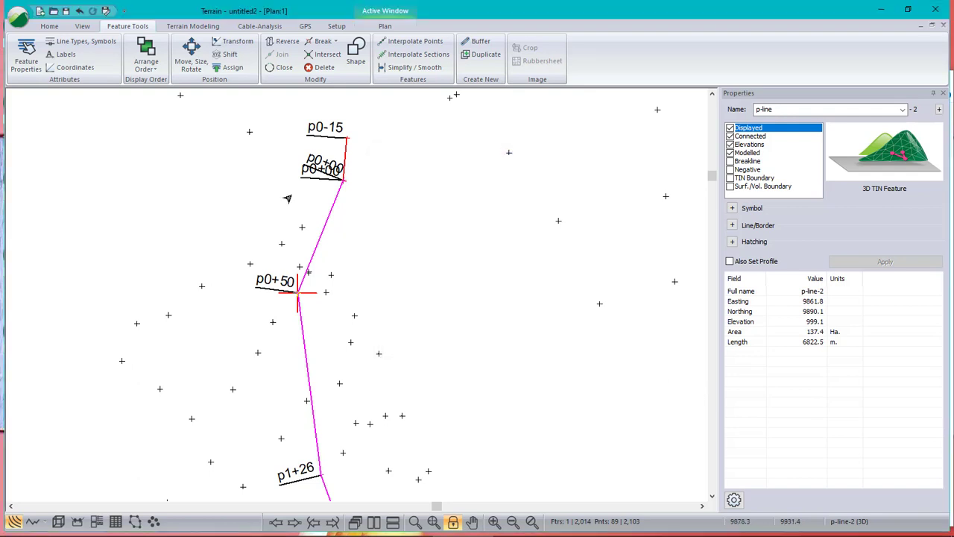
Switch to the Survey/Map module, open P-Line.tr1 in a maximized window and check the first station's value and label.
click(336, 26)
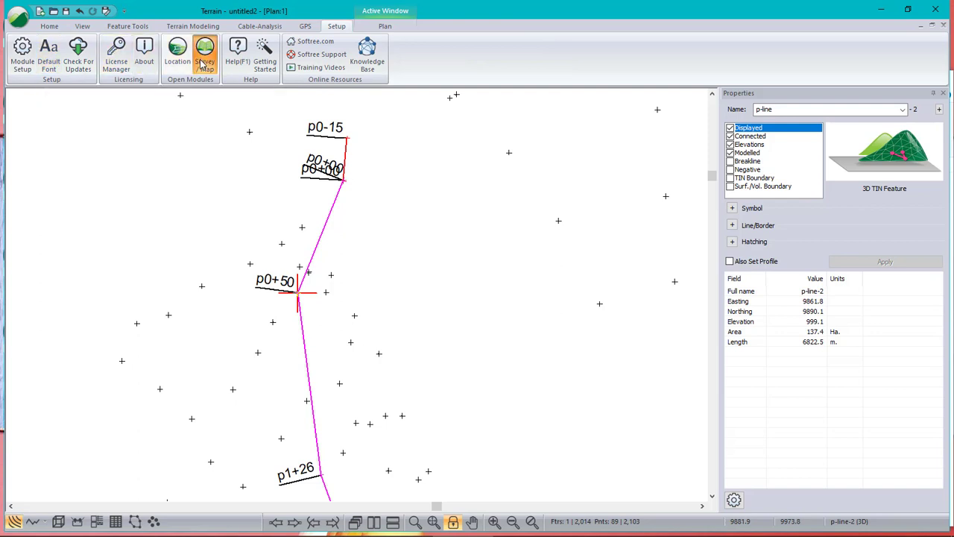
click(204, 65)
click(18, 16)
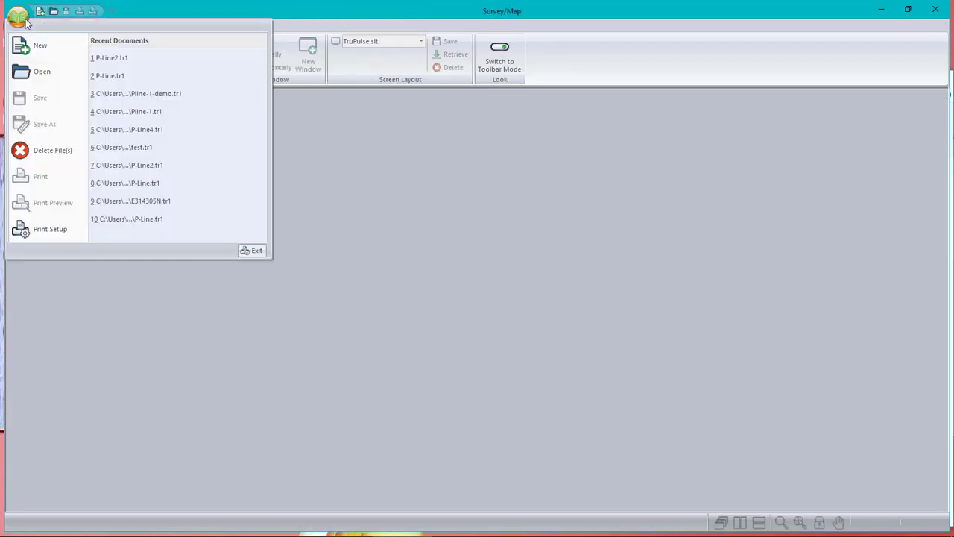
click(121, 76)
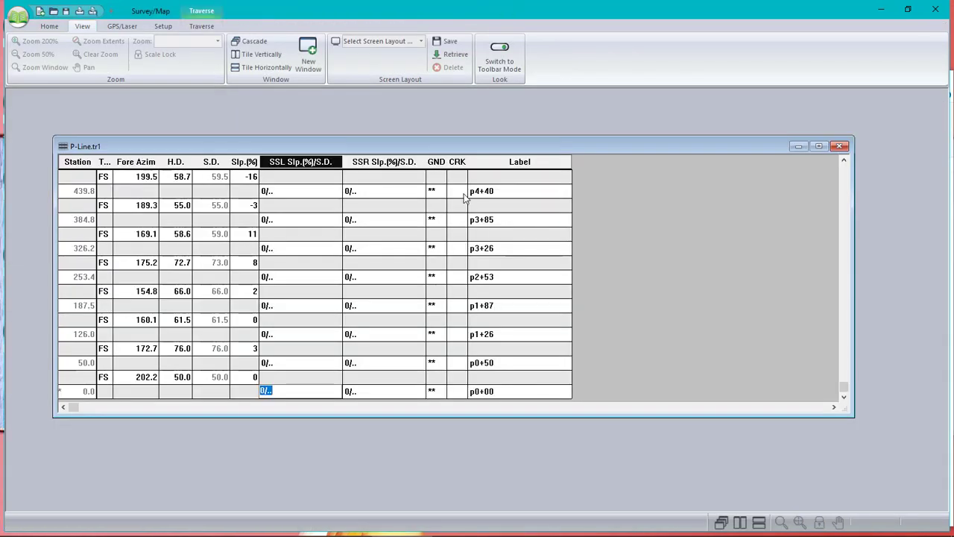
double_click(450, 146)
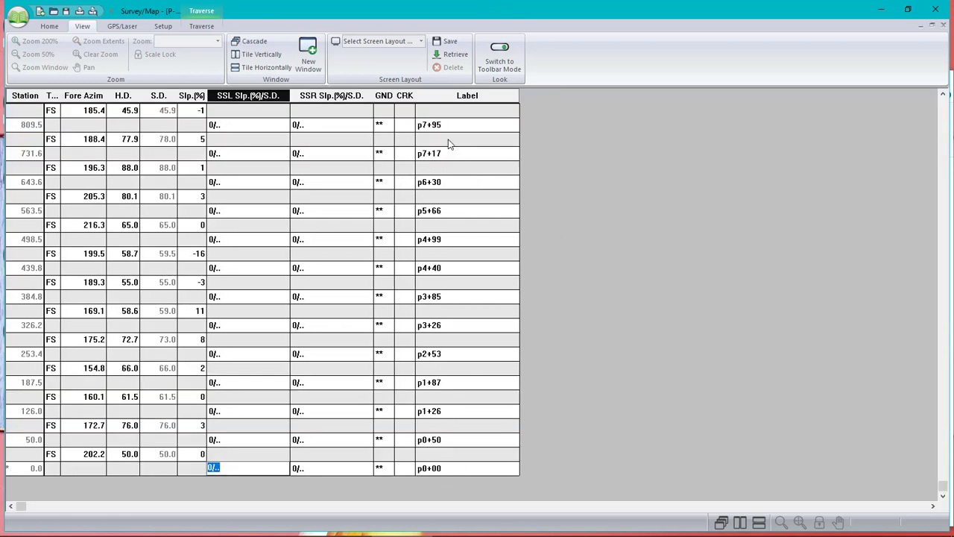
click(42, 468)
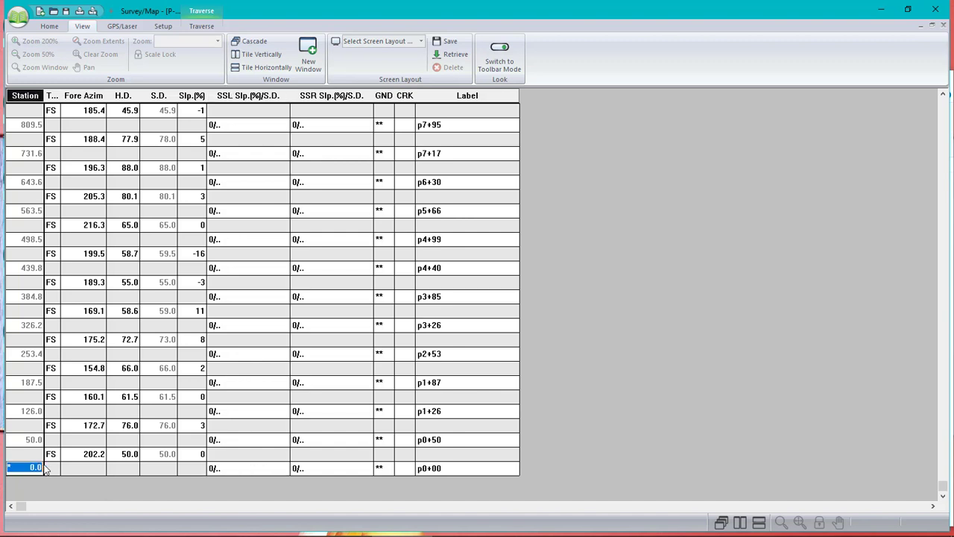
click(475, 468)
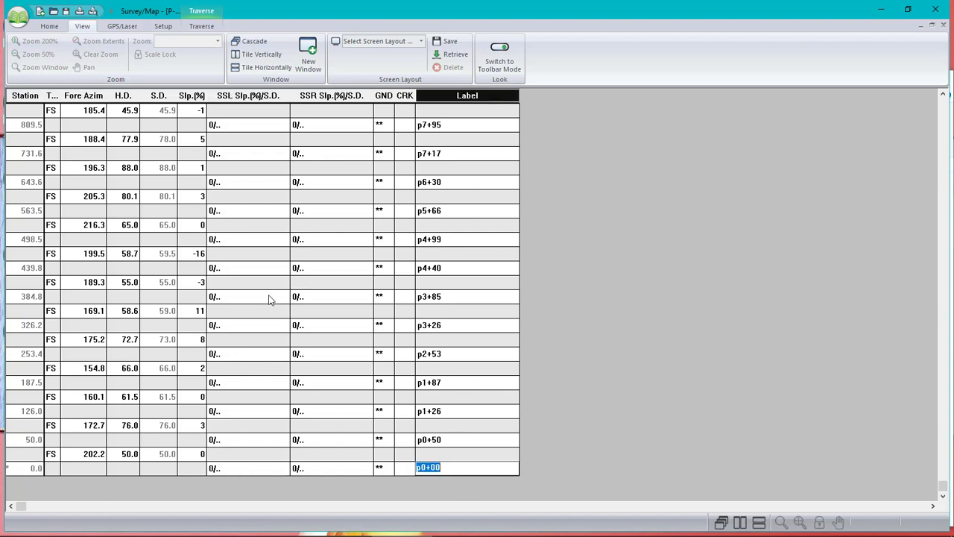
Remove the SS Left, SS Right, Gnd. and Creek columns from the traverse notes display.
right_click(656, 268)
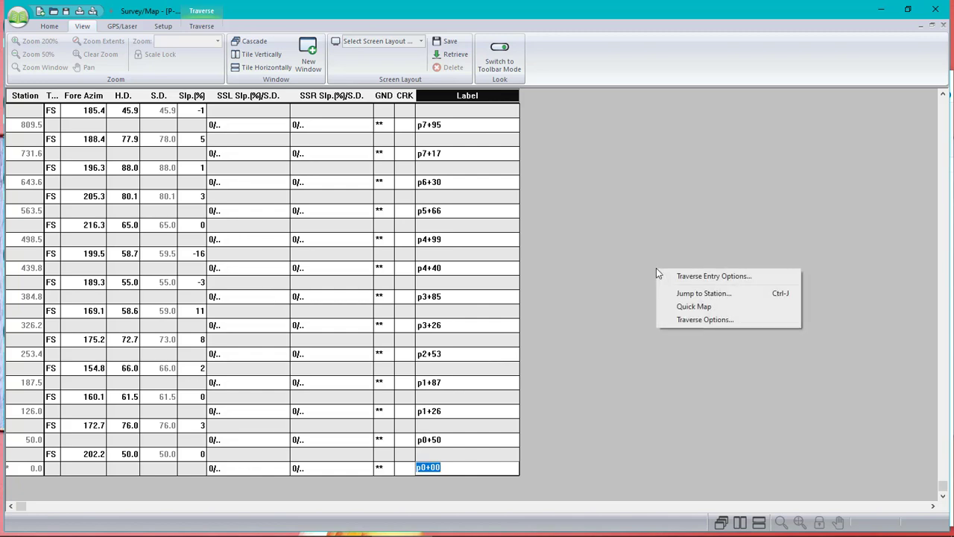
click(718, 276)
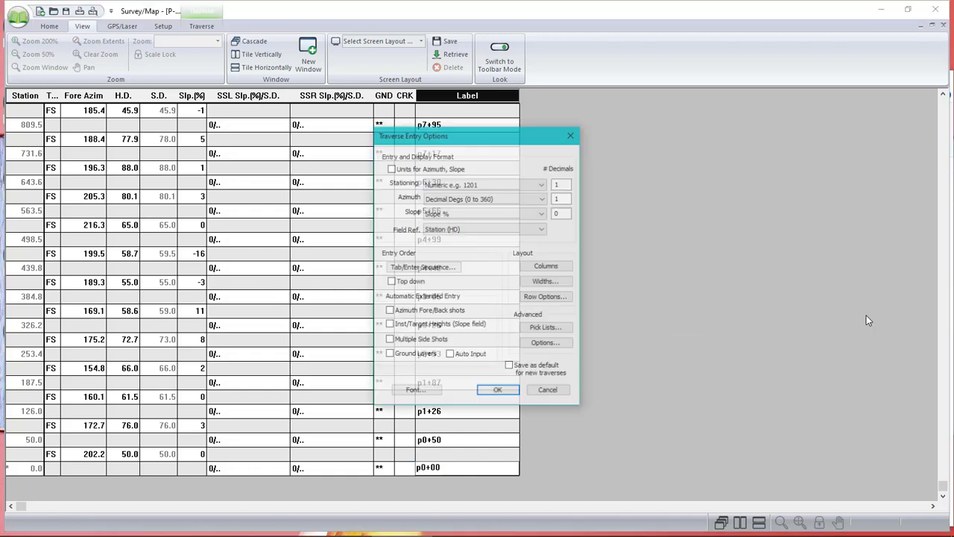
click(552, 271)
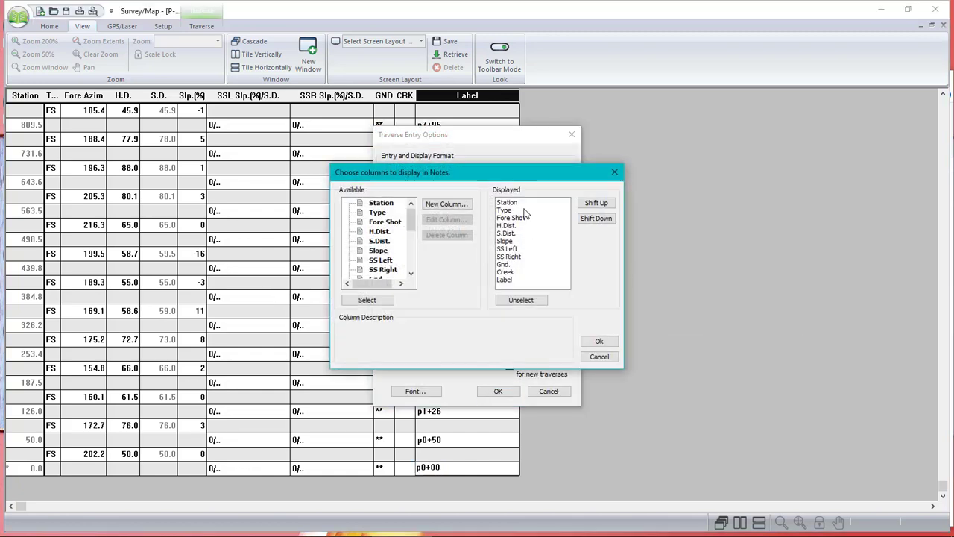
click(516, 233)
click(506, 242)
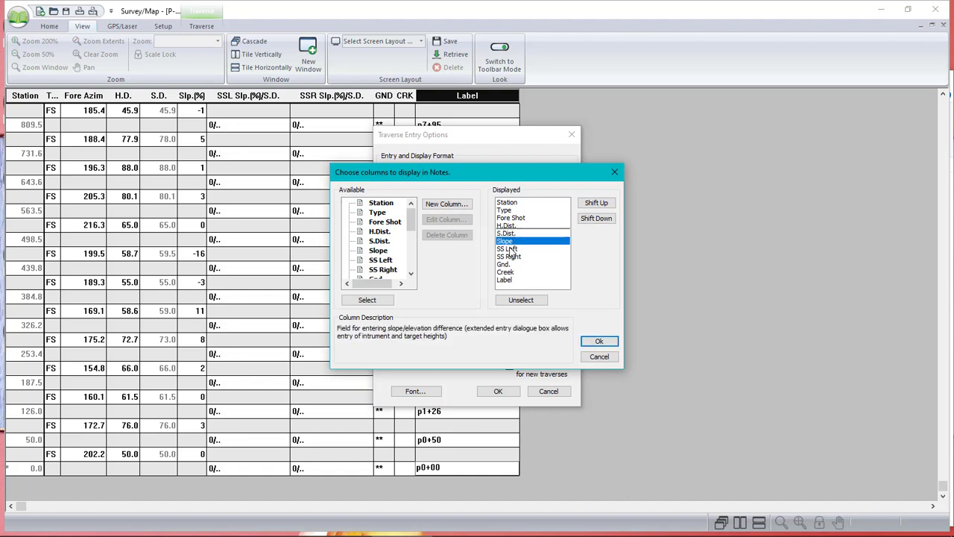
click(507, 249)
click(517, 301)
click(518, 300)
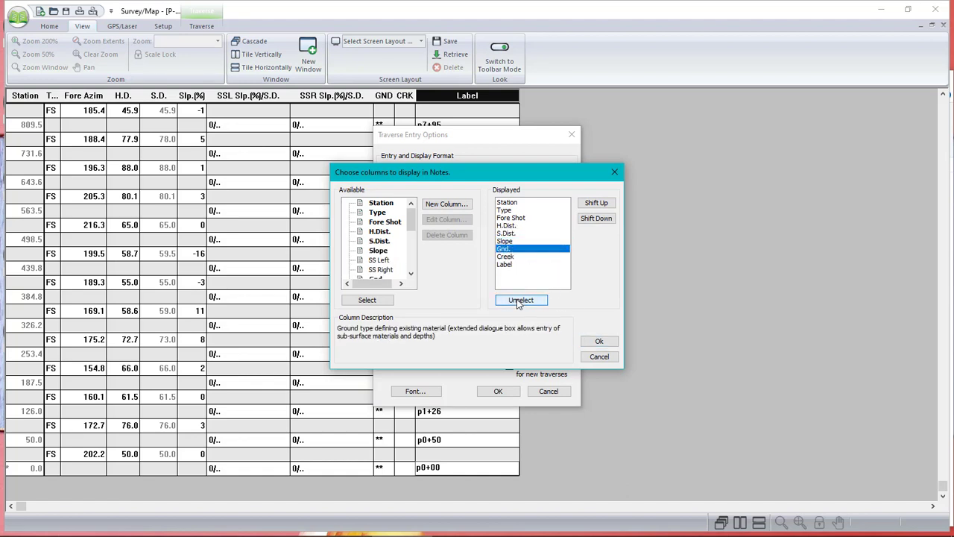
click(599, 340)
click(491, 389)
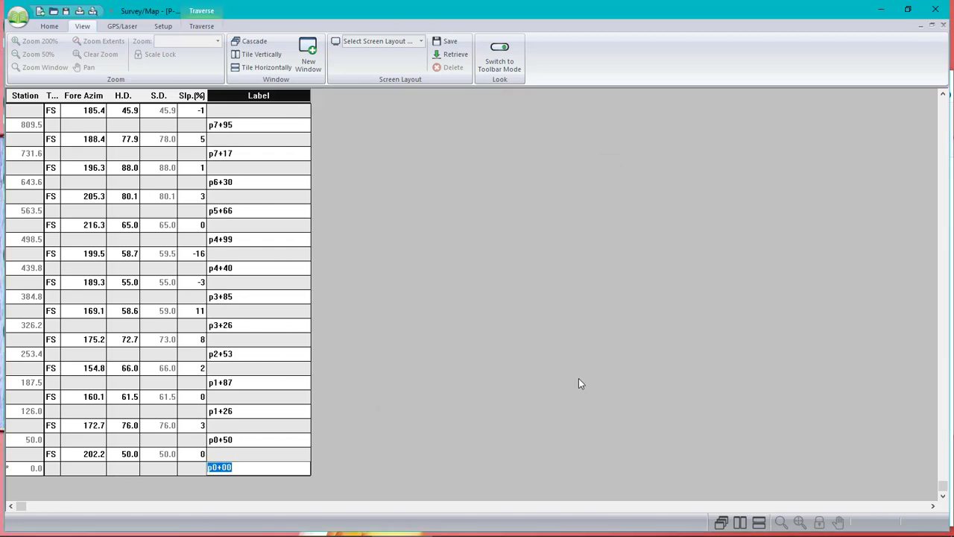
Apply the TruPulse.slt screen layout to the traverse notes.
click(420, 41)
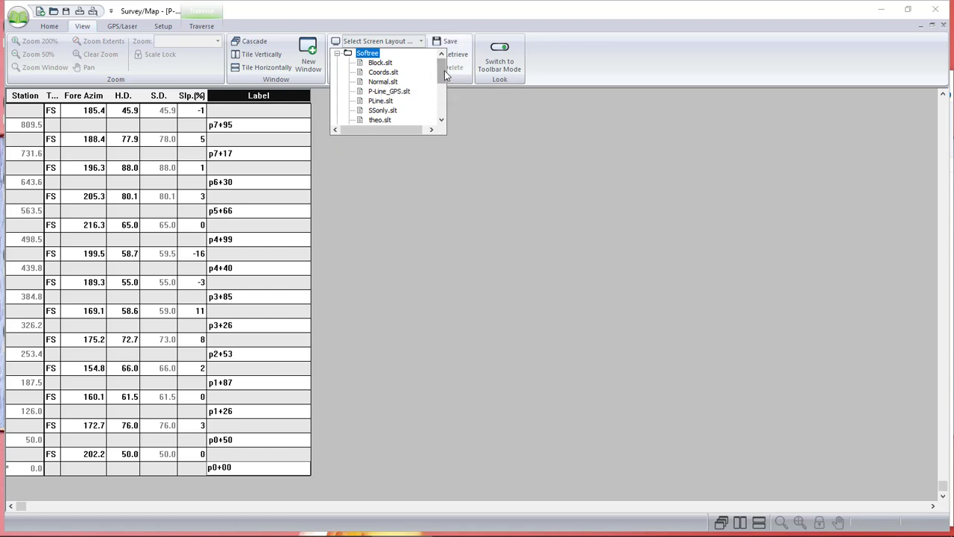
drag(442, 71, 442, 91)
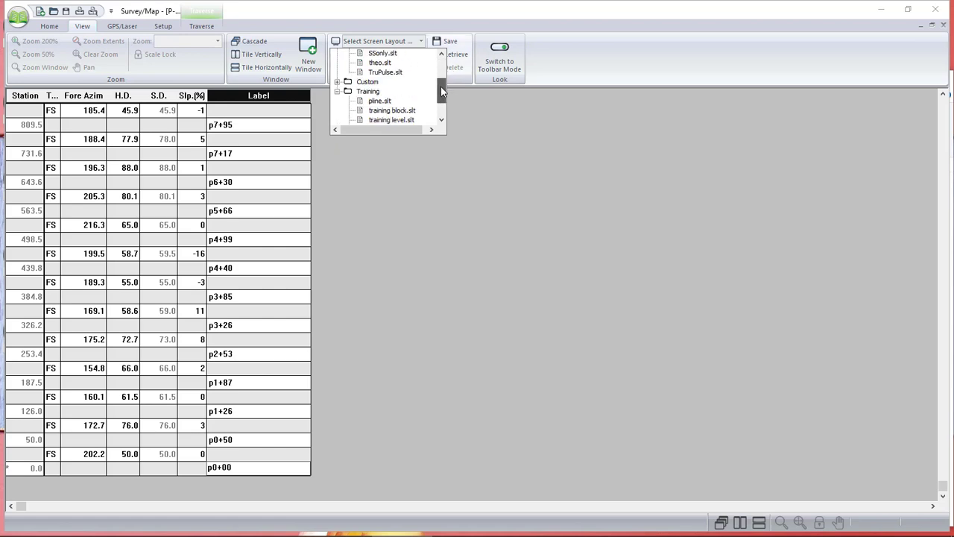
click(389, 74)
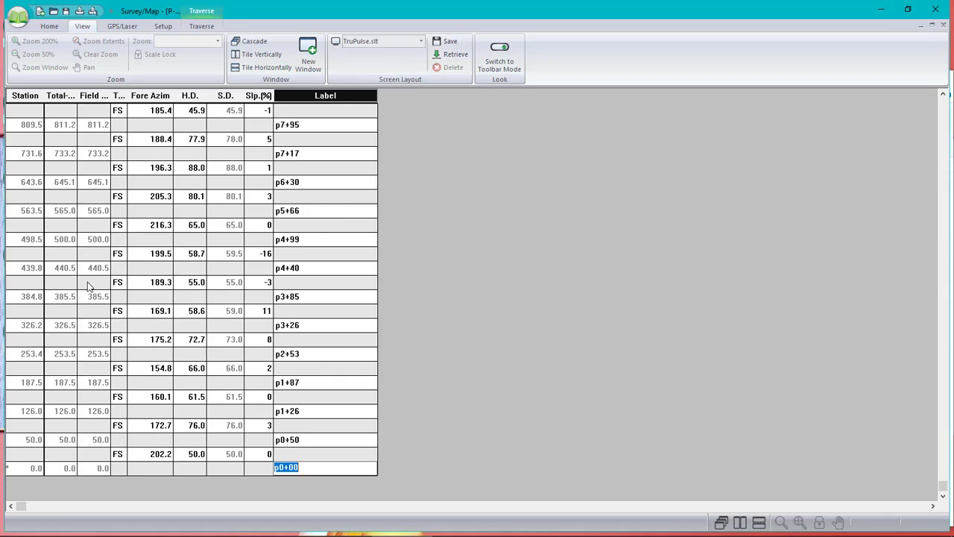
Examine the Total SD and Field Ref. entries in the list of columns displayed in the traverse notes.
right_click(440, 225)
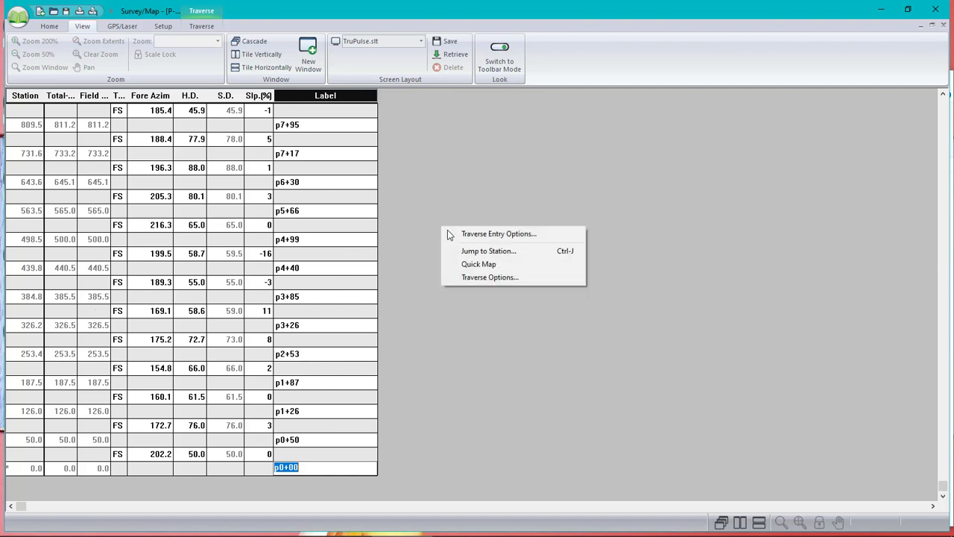
click(497, 235)
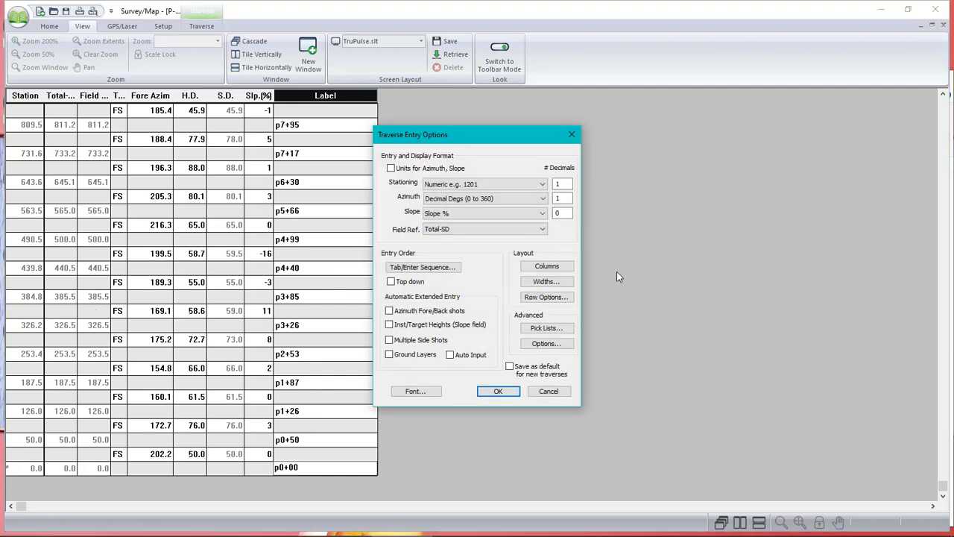
click(550, 268)
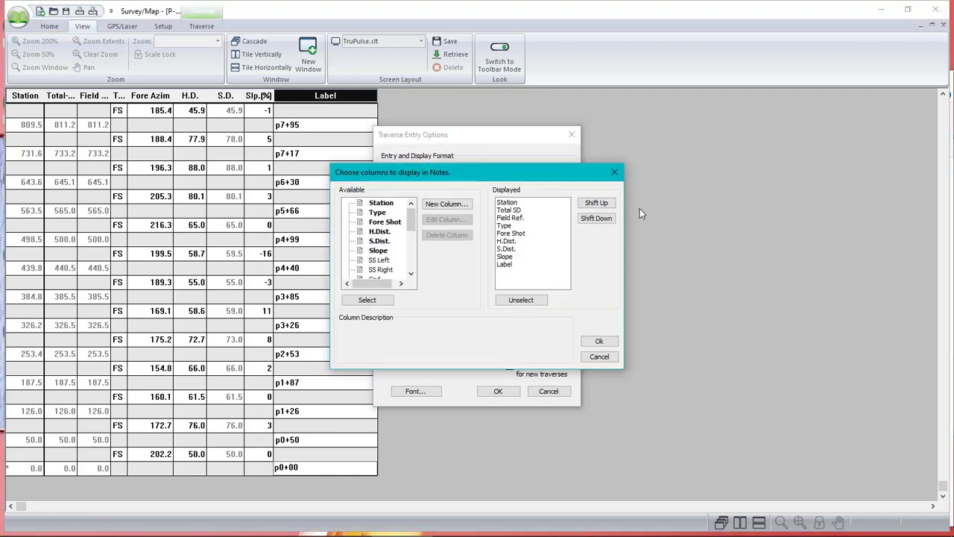
click(510, 210)
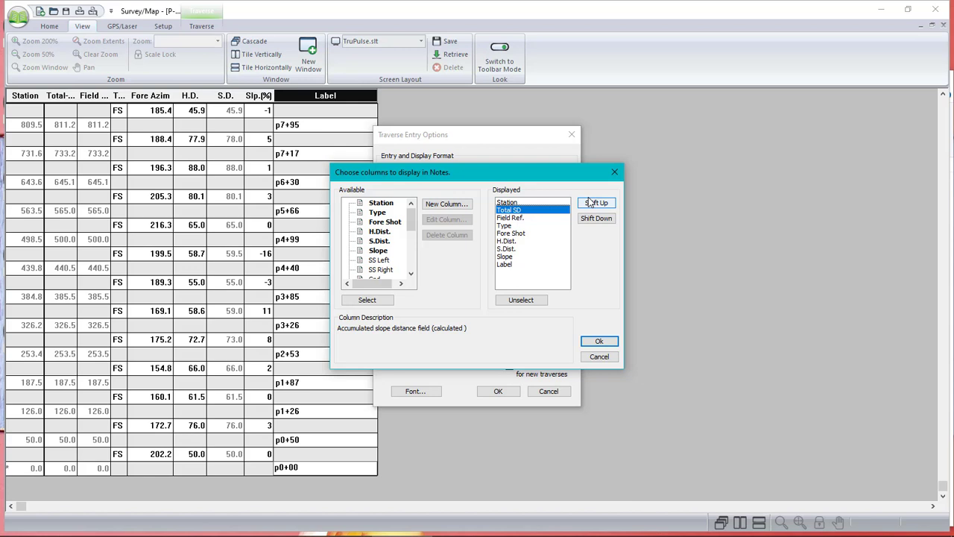
click(523, 218)
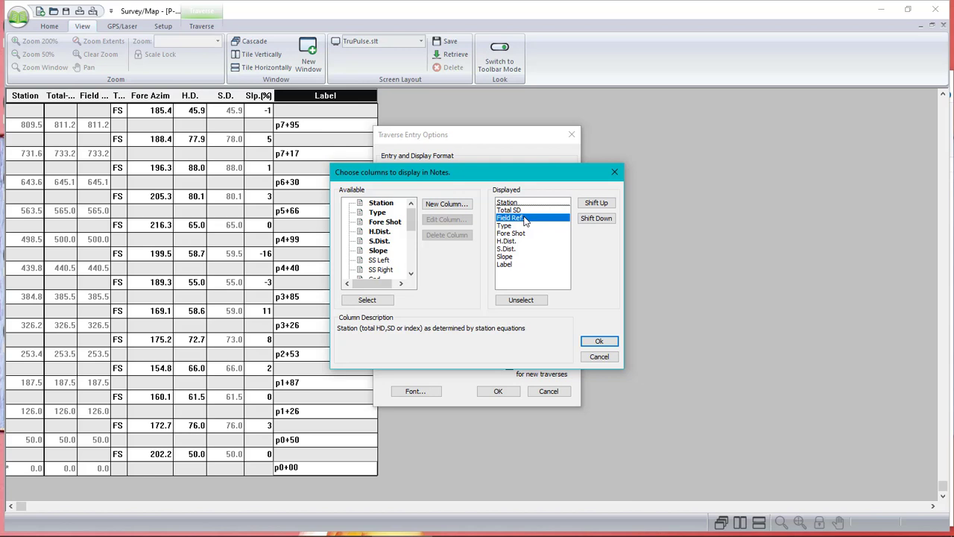
click(599, 340)
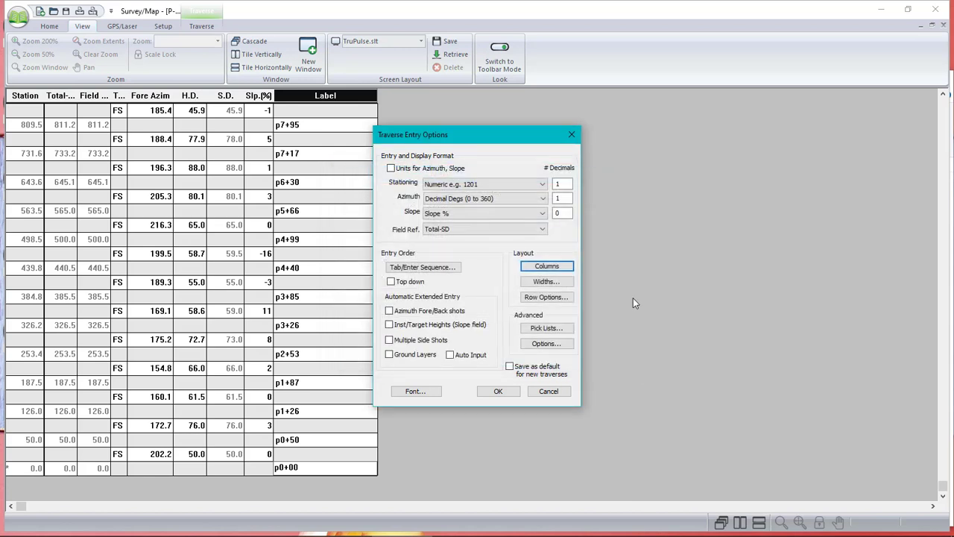
Set the traverse field reference to Total-SD and widen the Total-SD and Field Ref. columns so their headings fit.
click(481, 229)
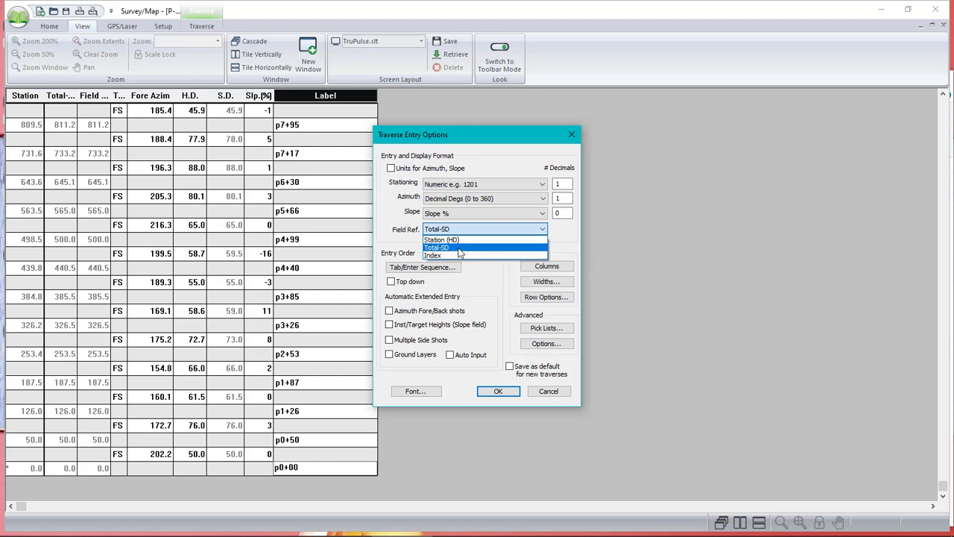
click(458, 248)
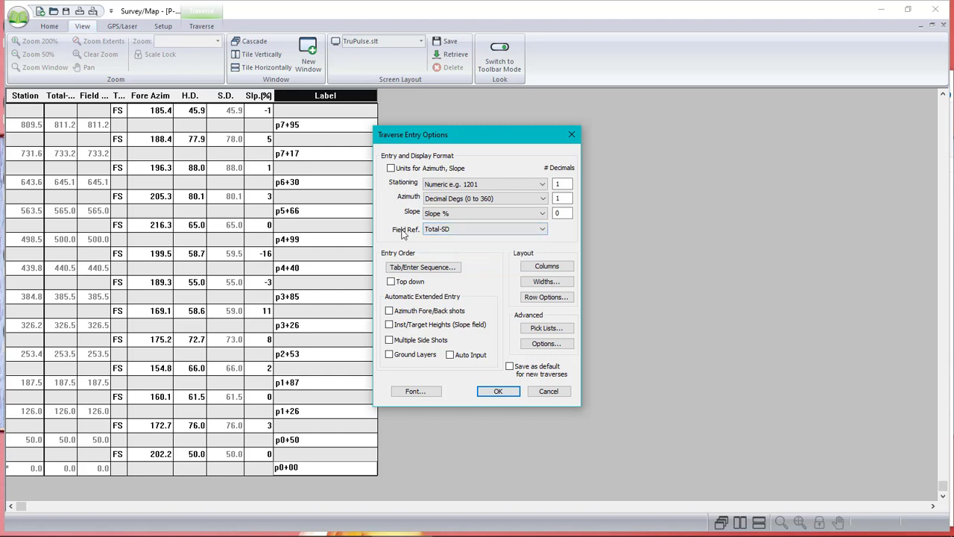
click(497, 391)
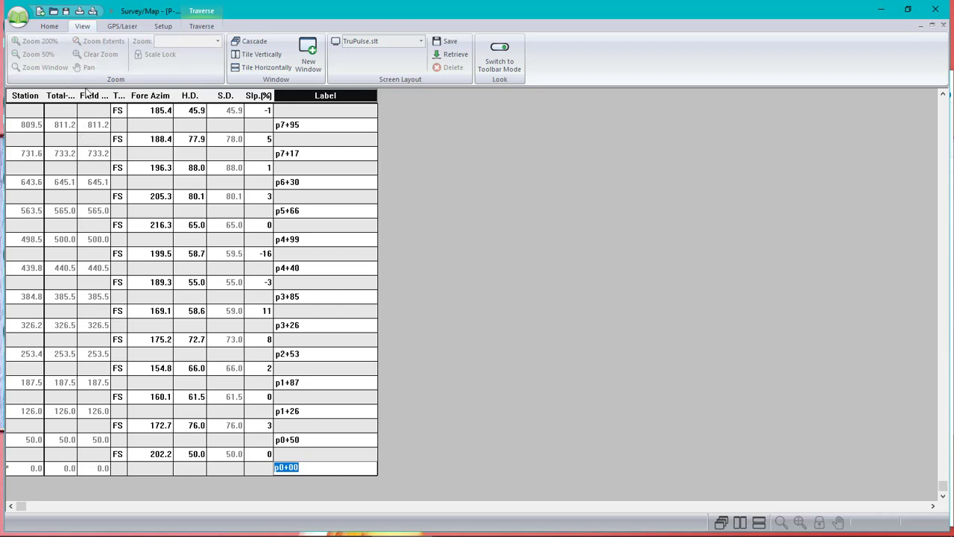
drag(77, 98, 139, 96)
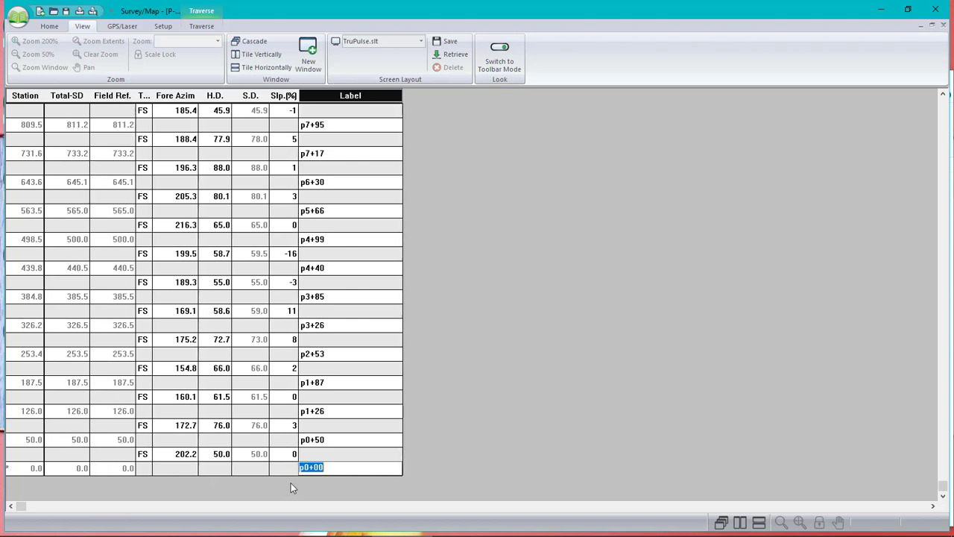
Compare the station labels from p1+26 up to p6+30 with their Total-SD distances to find where they diverge.
click(328, 412)
click(328, 385)
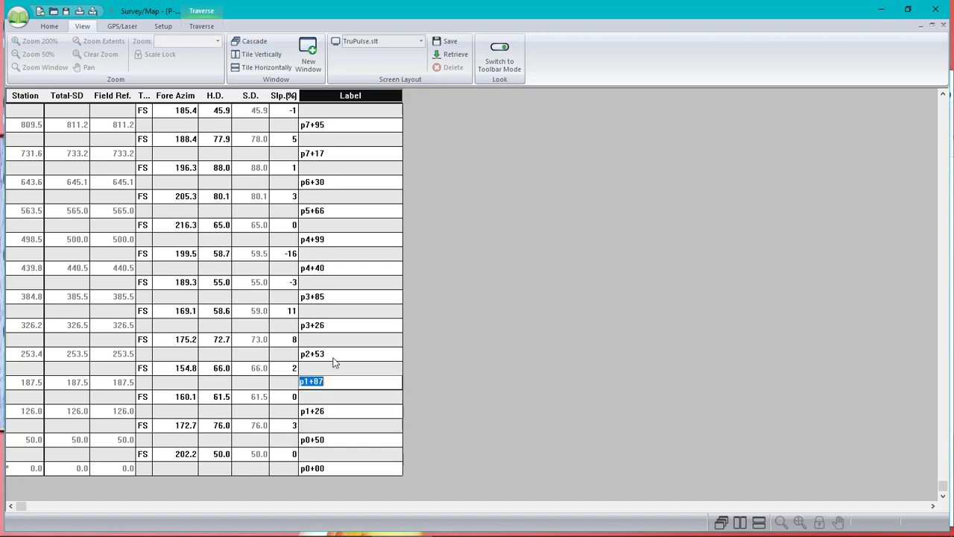
click(334, 357)
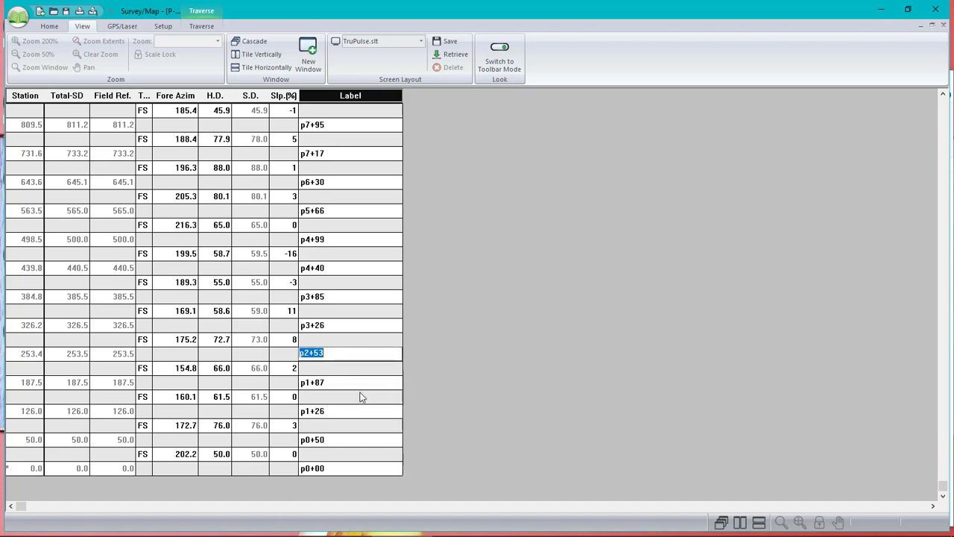
click(66, 355)
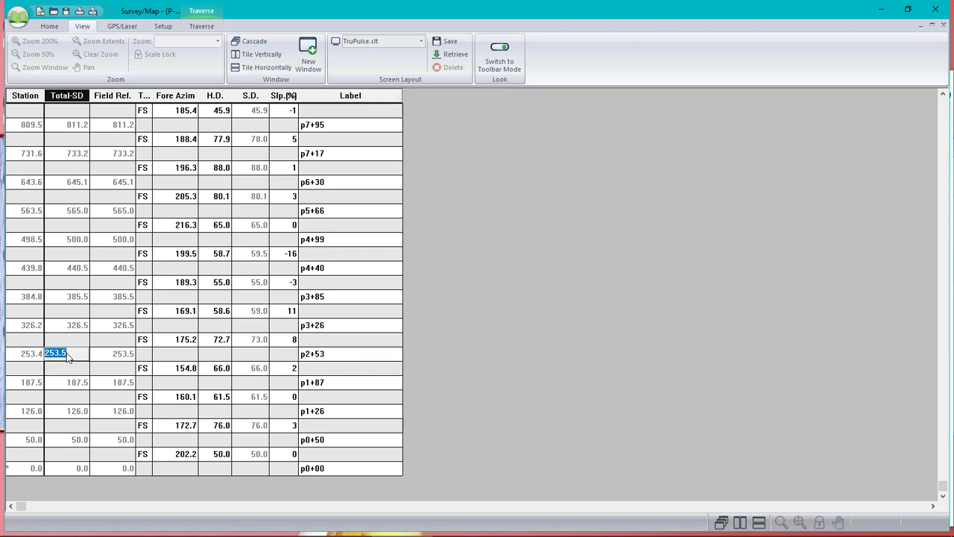
click(332, 325)
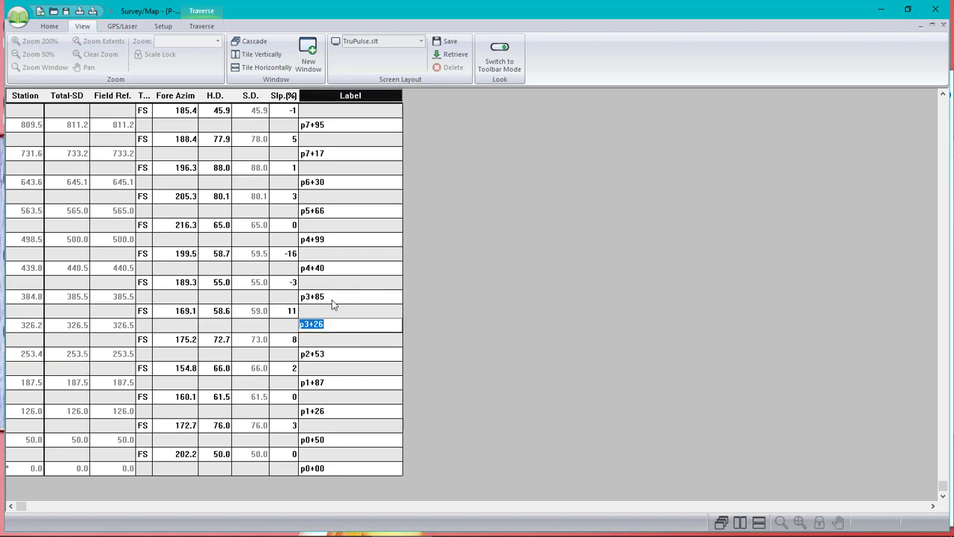
click(331, 298)
click(334, 270)
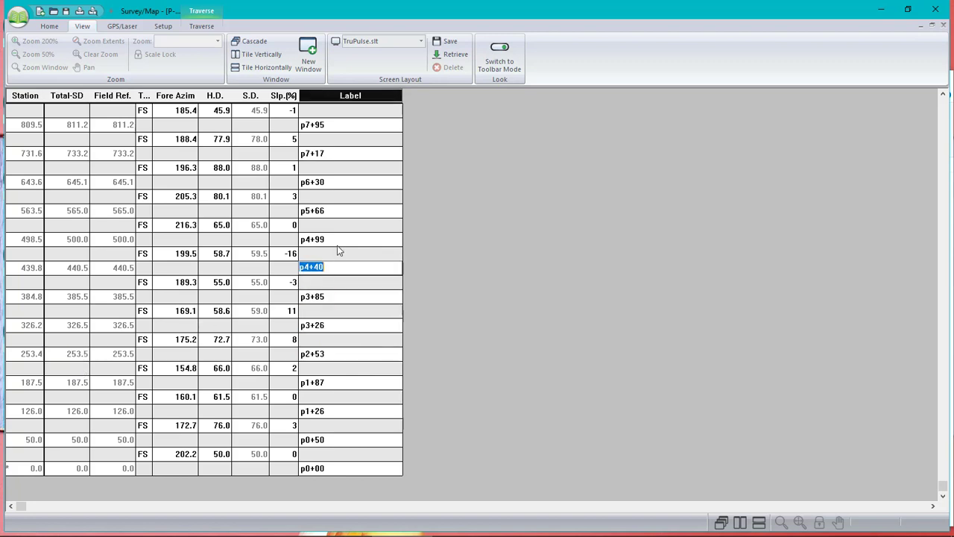
click(337, 240)
click(334, 212)
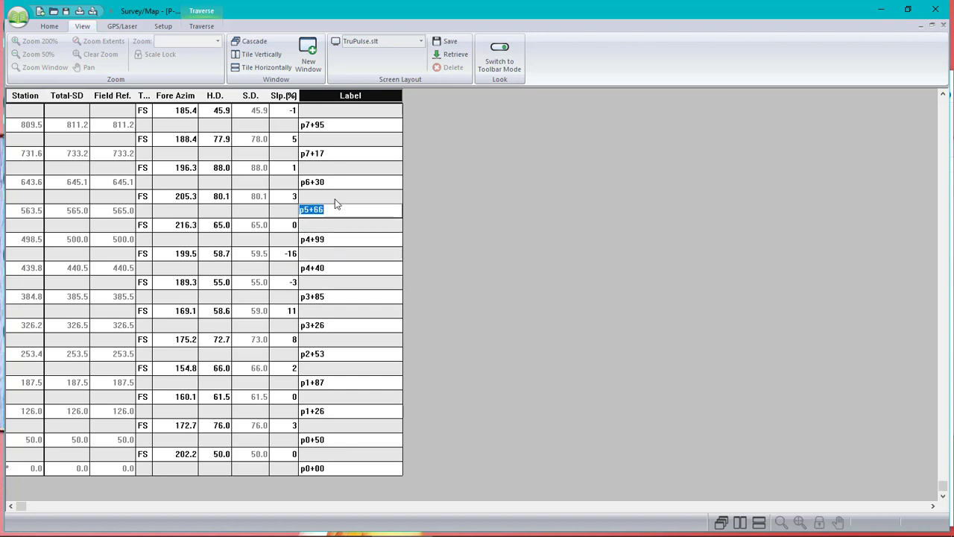
click(330, 185)
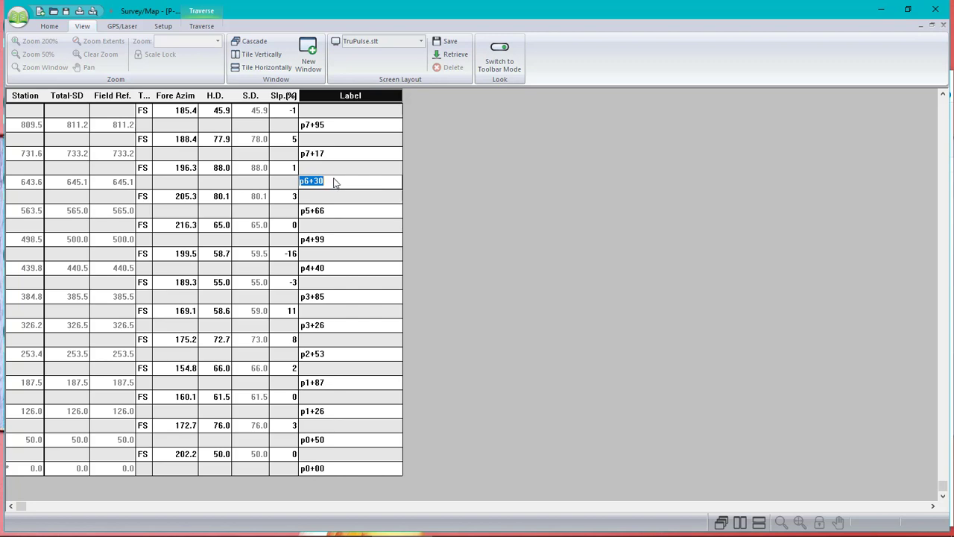
click(343, 185)
click(84, 187)
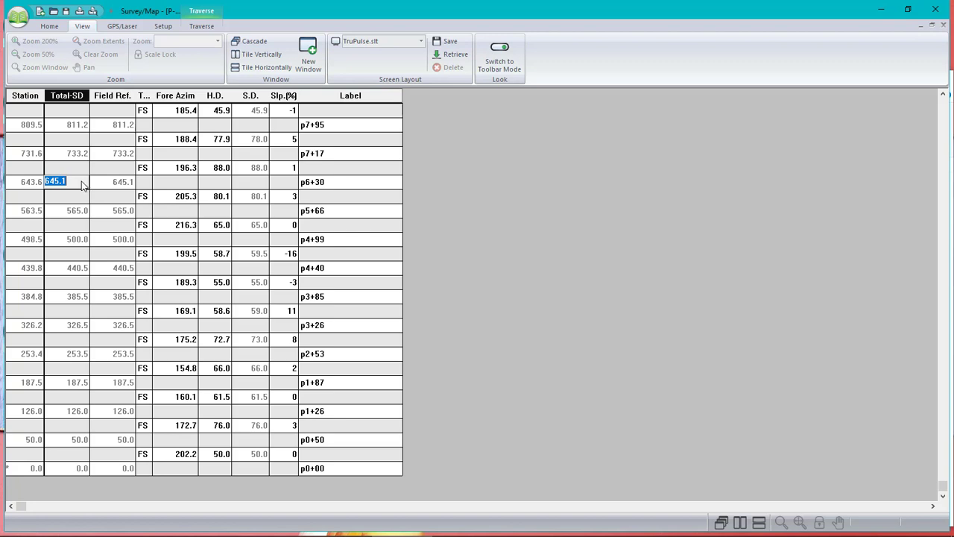
Check the labels p9+76 and p6+30 against their Field Ref. distances.
scroll(360, 207, up, 2)
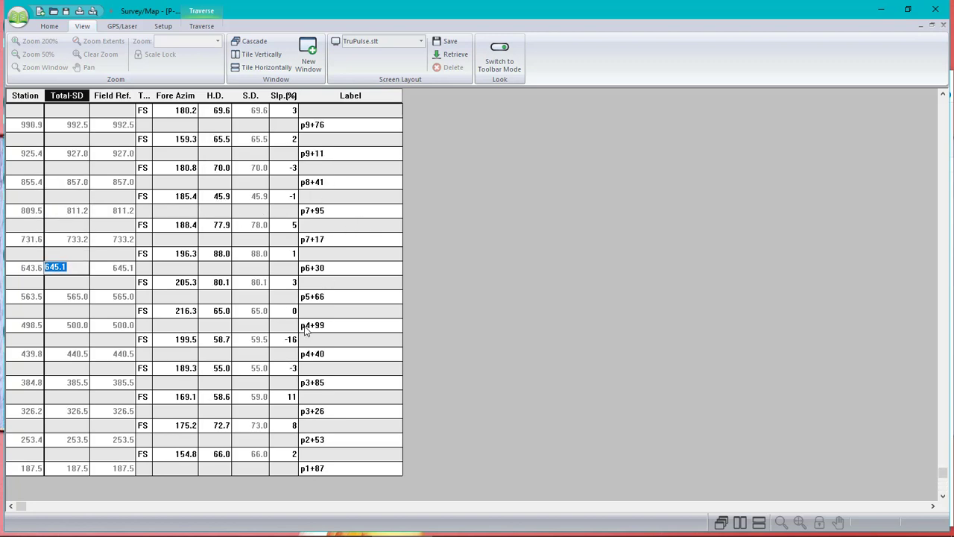
click(324, 129)
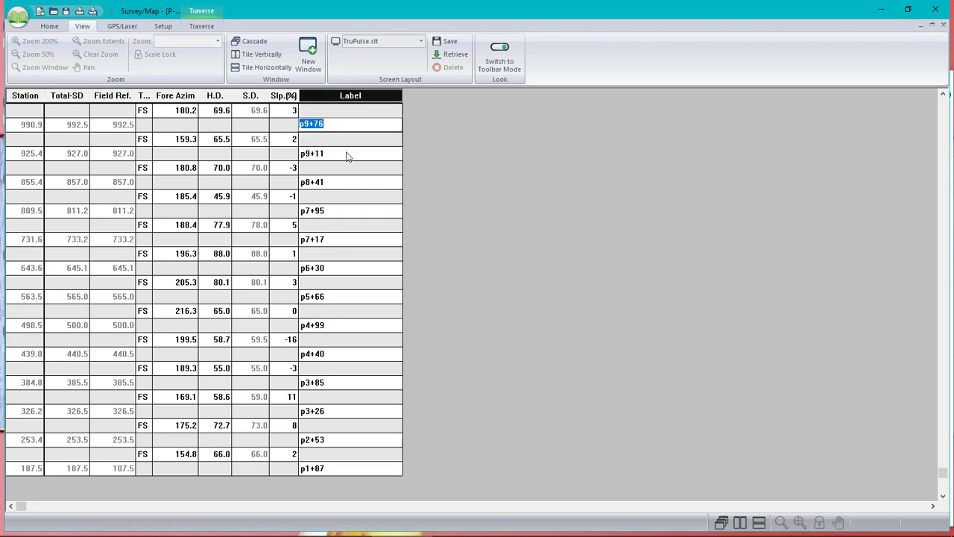
click(337, 268)
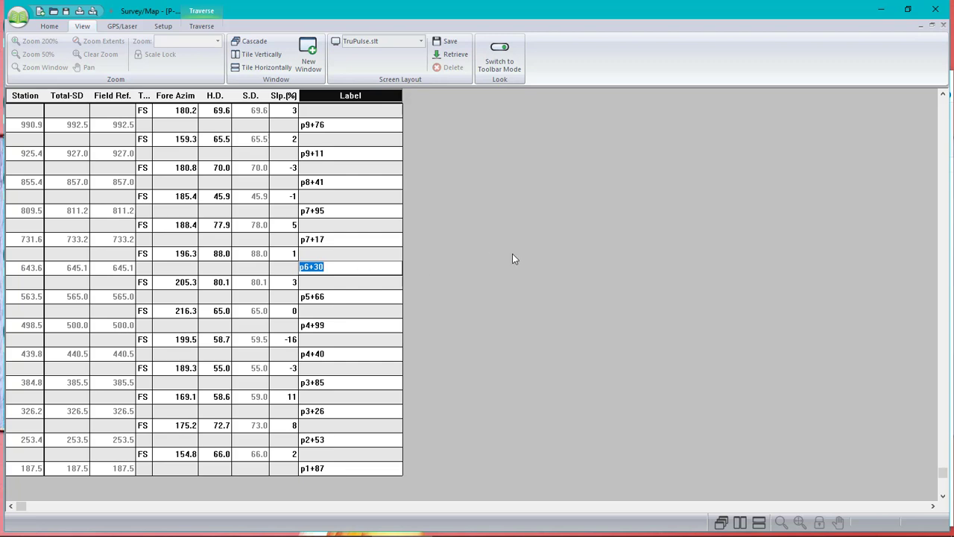
click(117, 274)
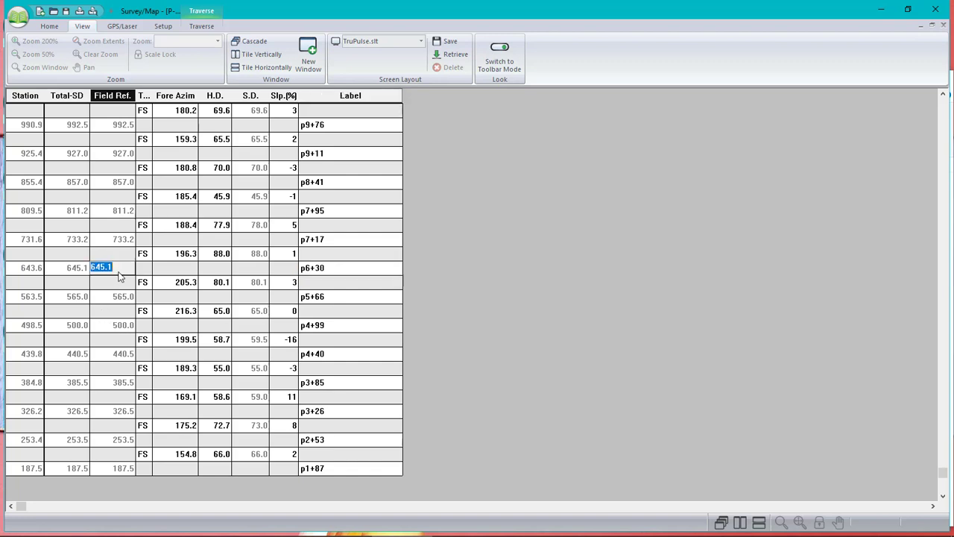
click(323, 272)
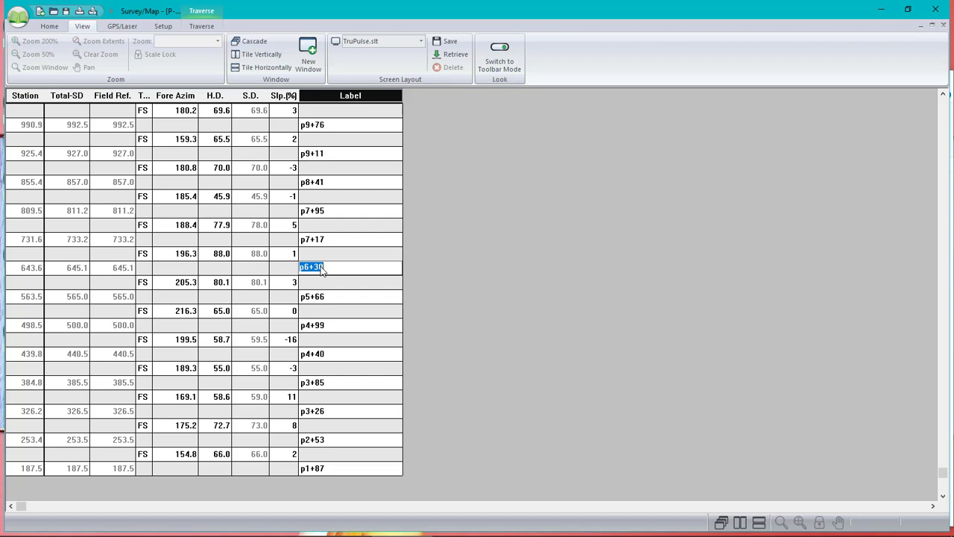
click(112, 270)
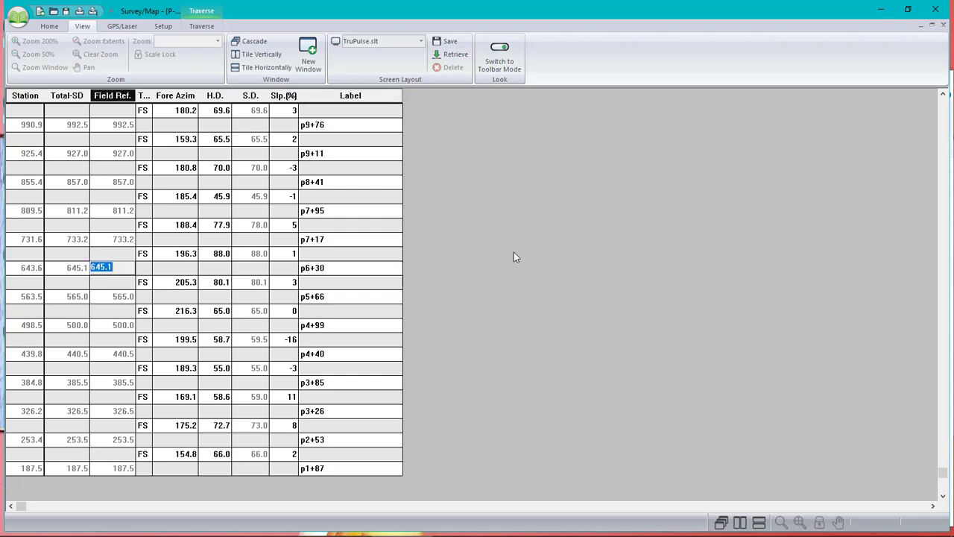
Add a station equation to the traverse with Total-SD 645 backwards and 630 forwards, and apply the traverse options.
right_click(513, 256)
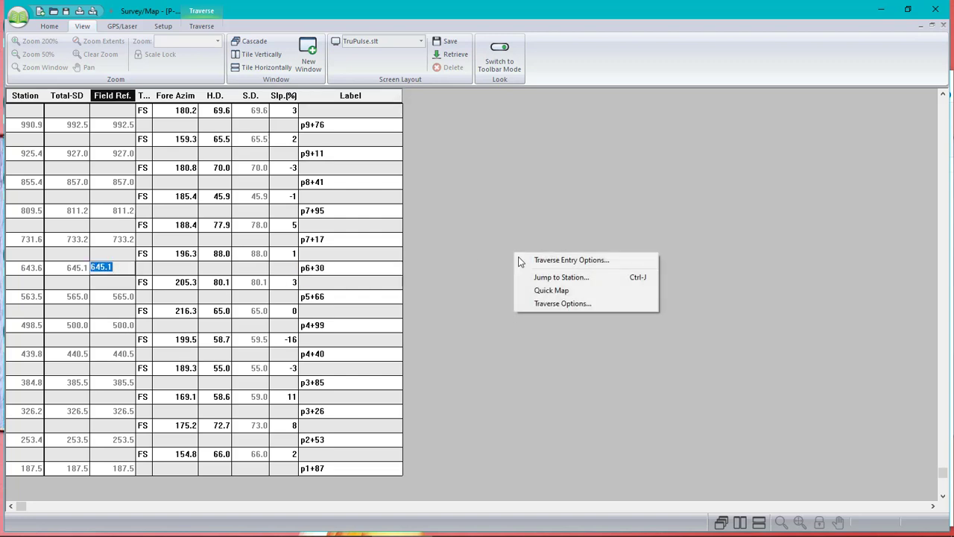
click(567, 304)
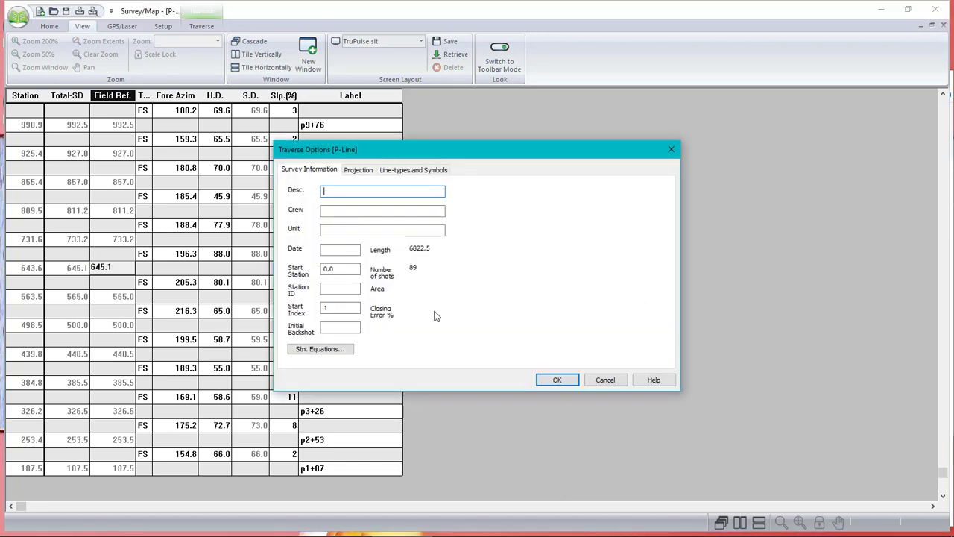
click(331, 349)
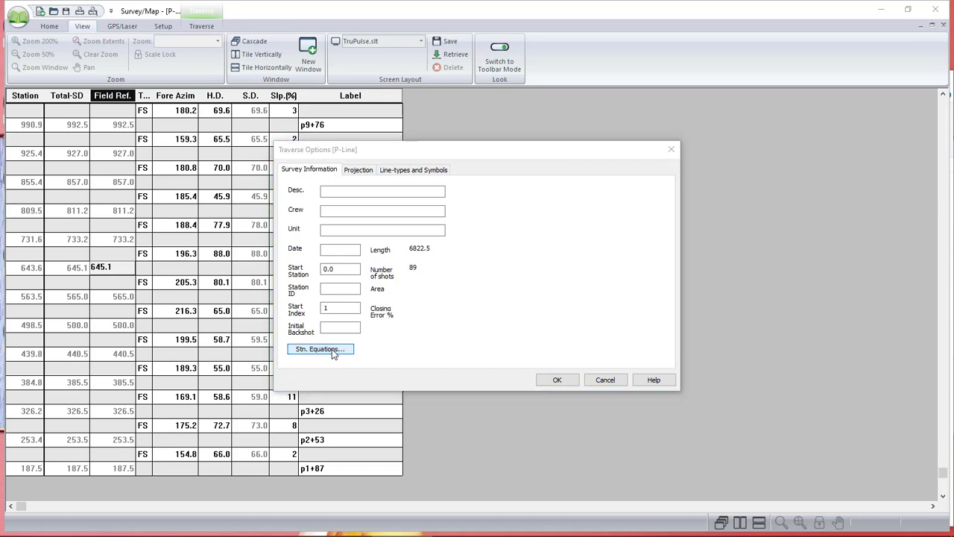
click(538, 252)
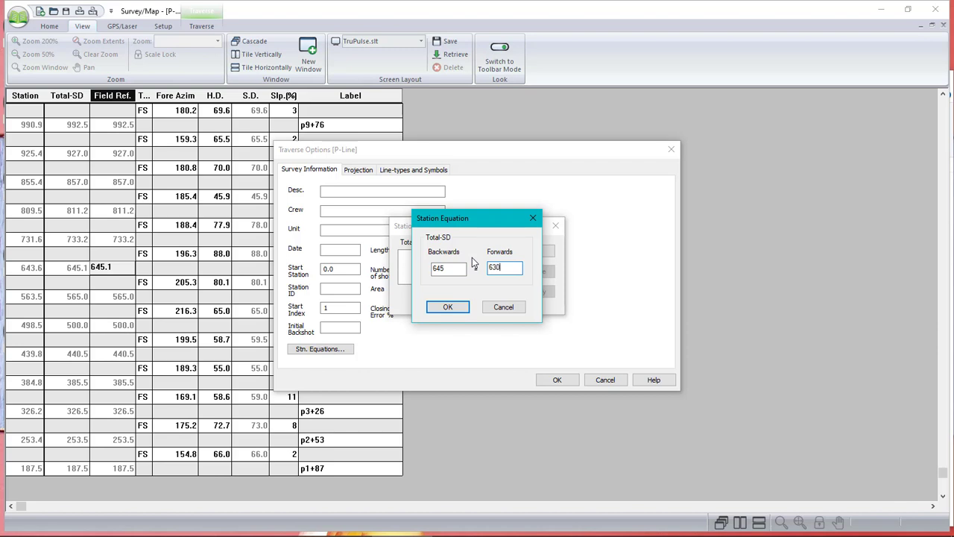
click(450, 307)
click(448, 303)
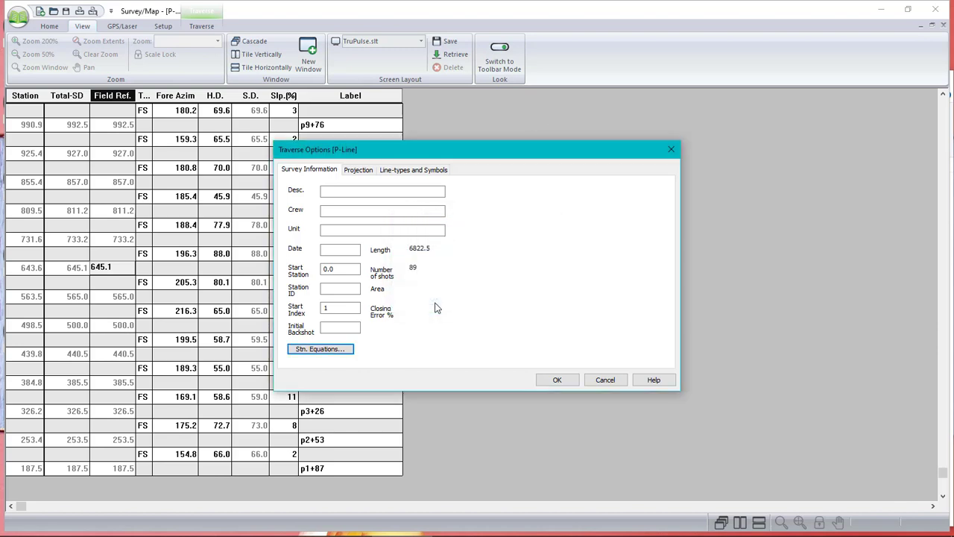
click(556, 379)
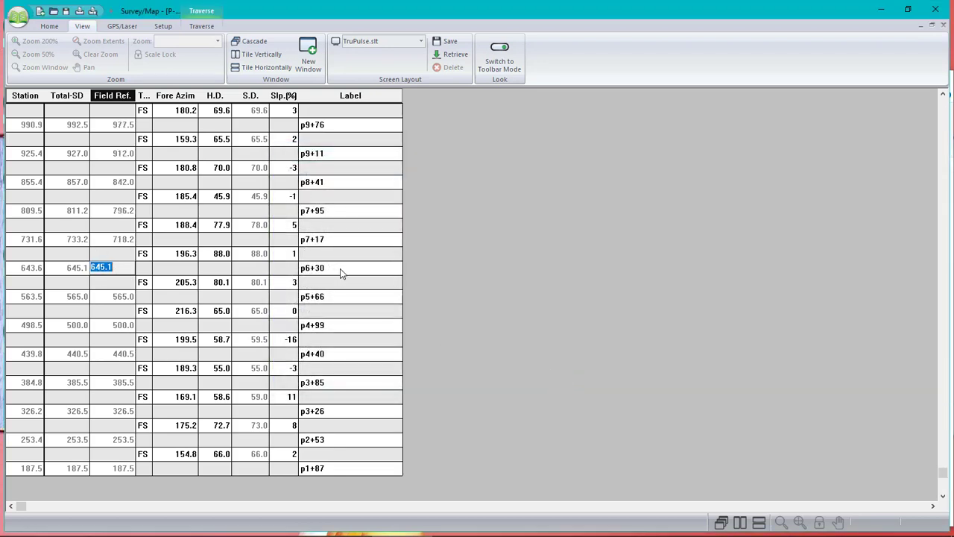
Compare the labels p7+17 and p7+95 with their Total-SD and Field Ref. distances.
click(348, 242)
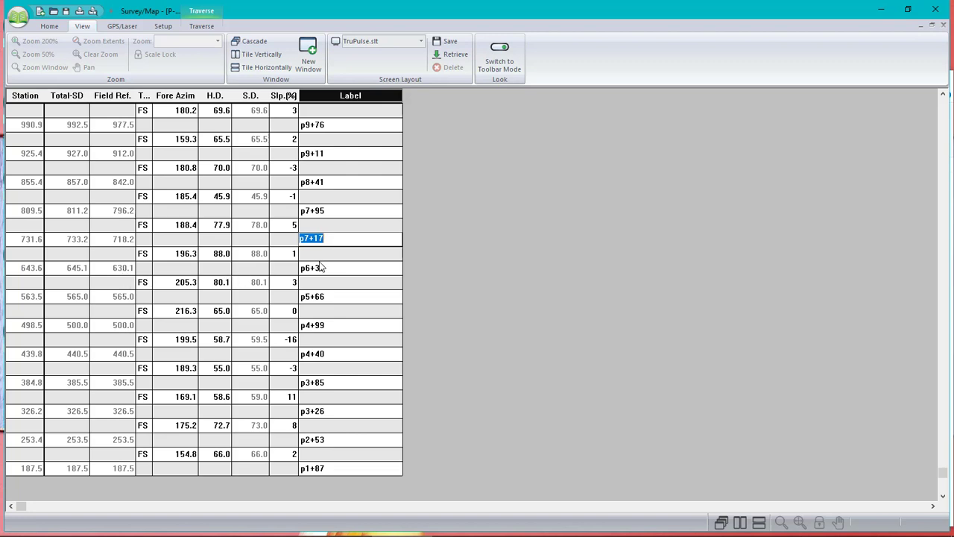
click(73, 245)
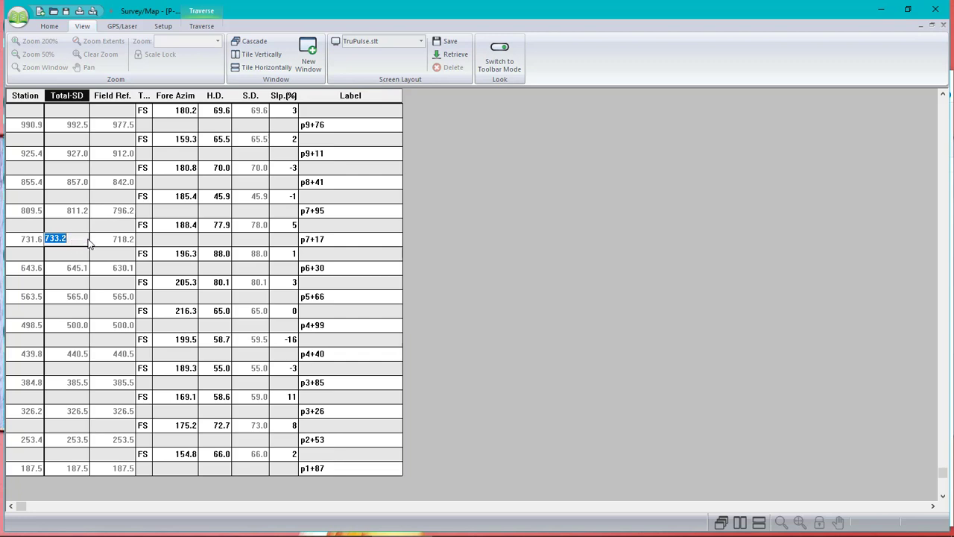
click(128, 242)
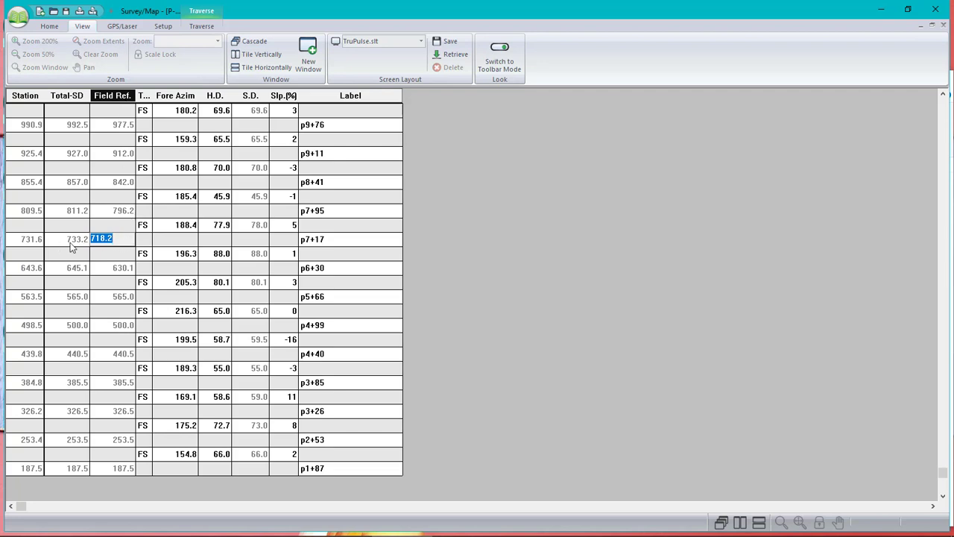
click(345, 246)
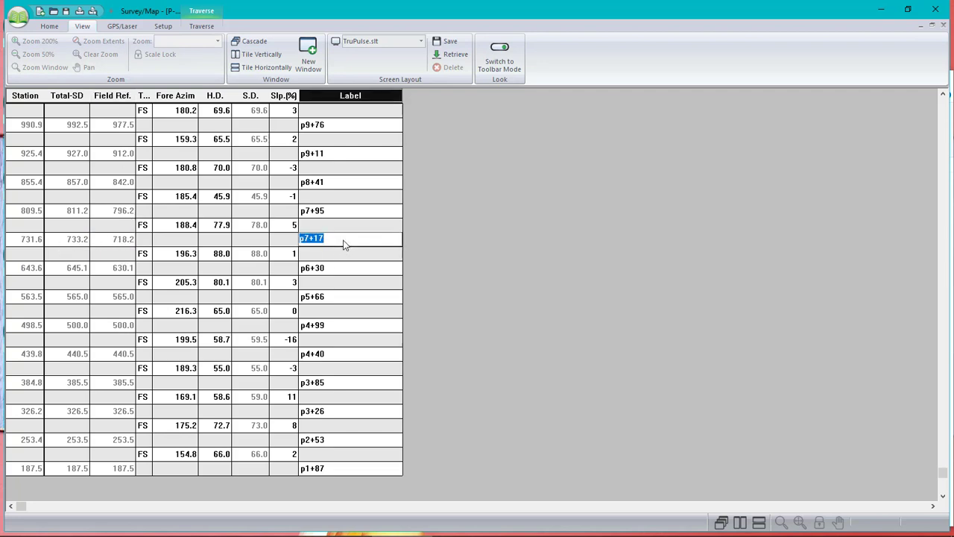
click(334, 211)
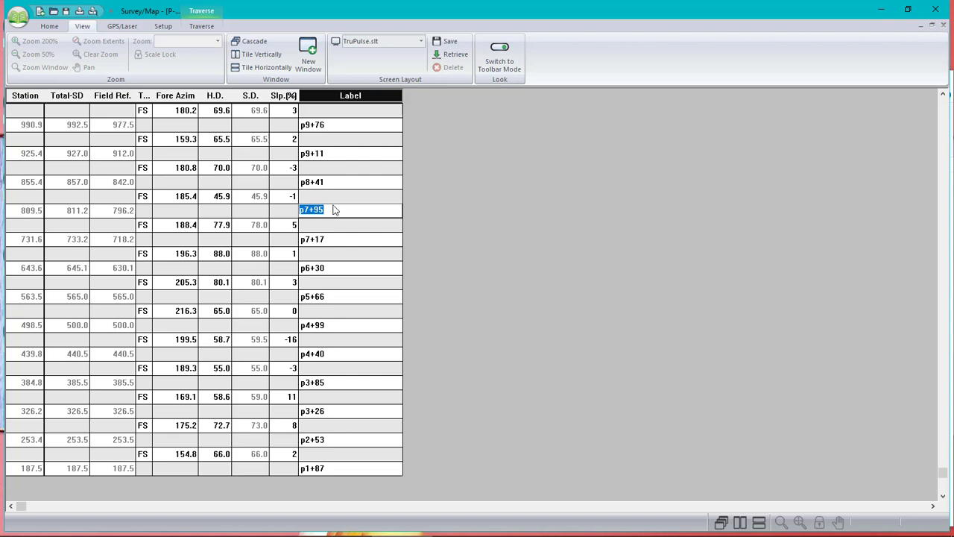
Set the forwards Total-SD of the traverse's existing station equation to 629 and apply the traverse options.
click(334, 154)
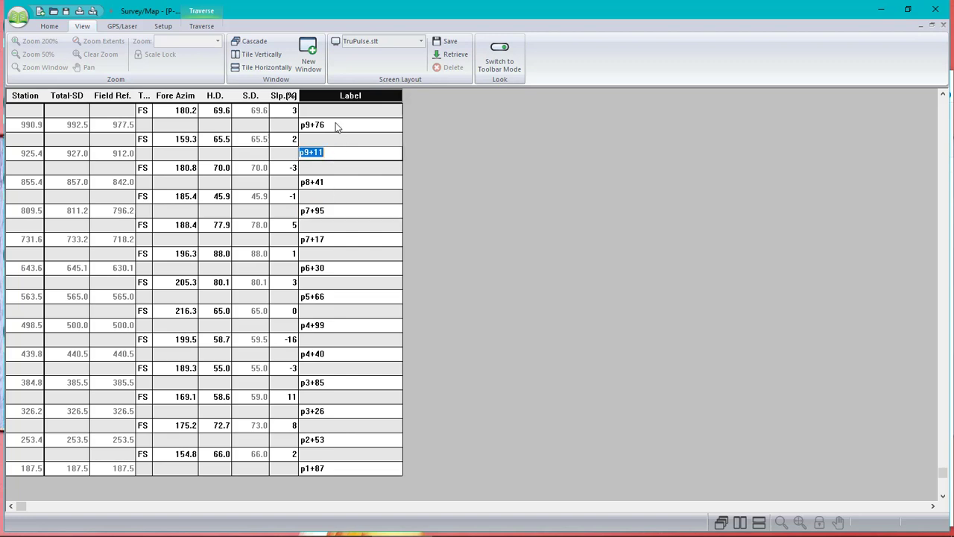
click(335, 127)
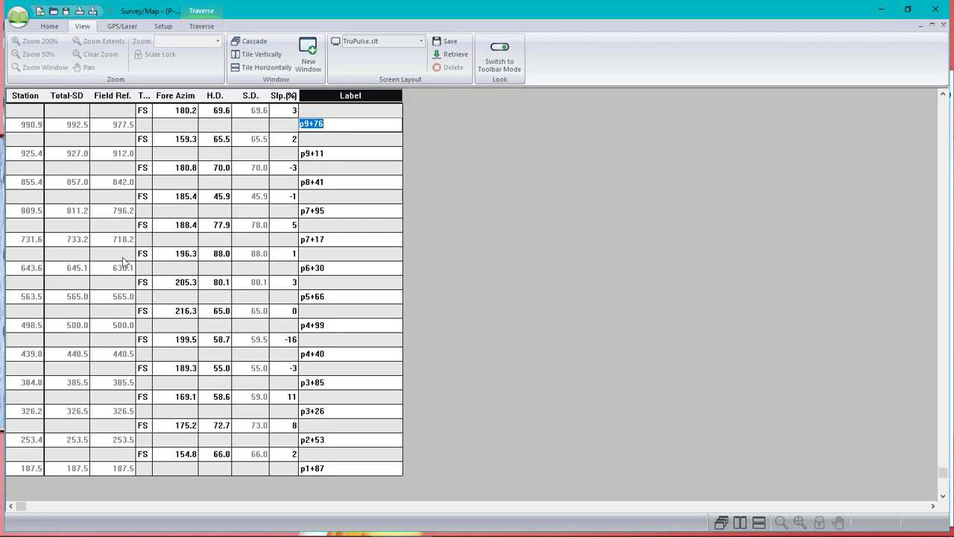
right_click(550, 270)
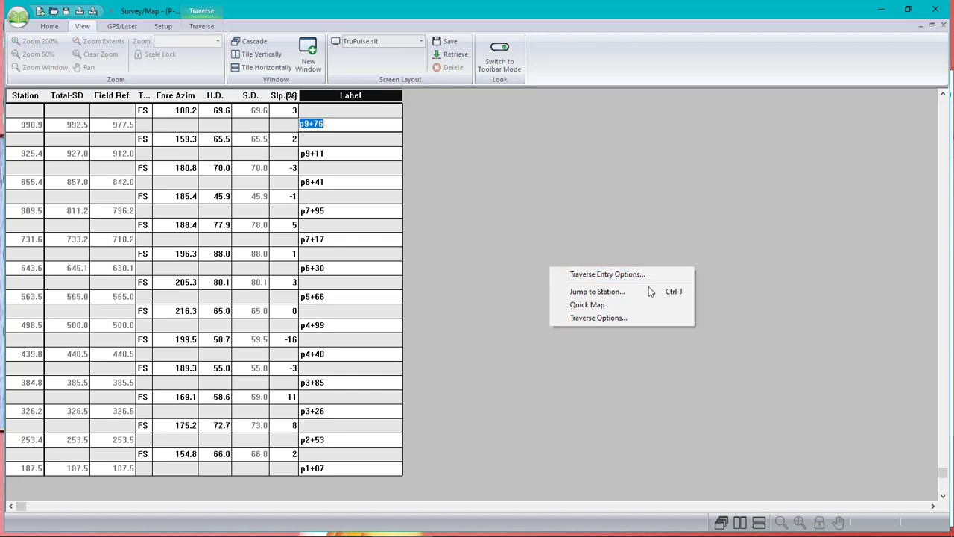
click(605, 319)
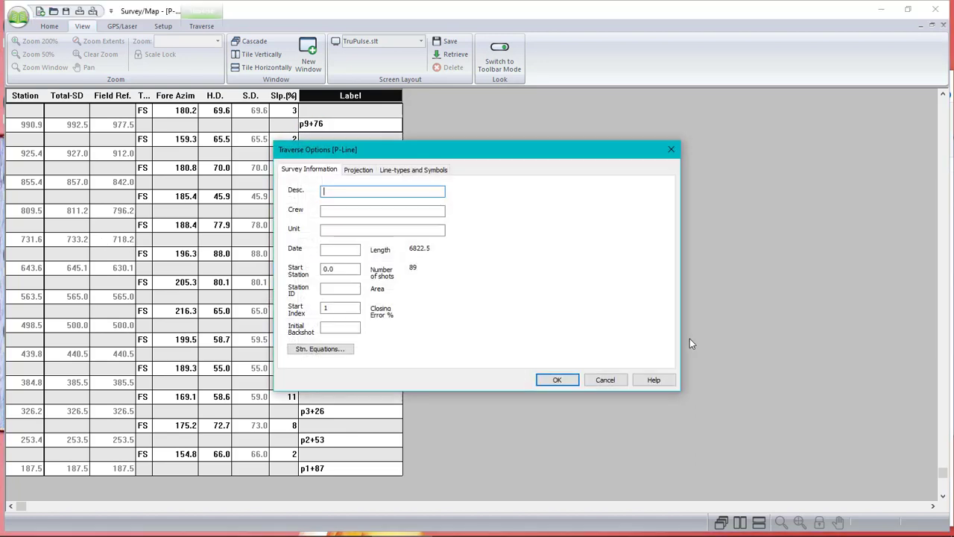
click(320, 349)
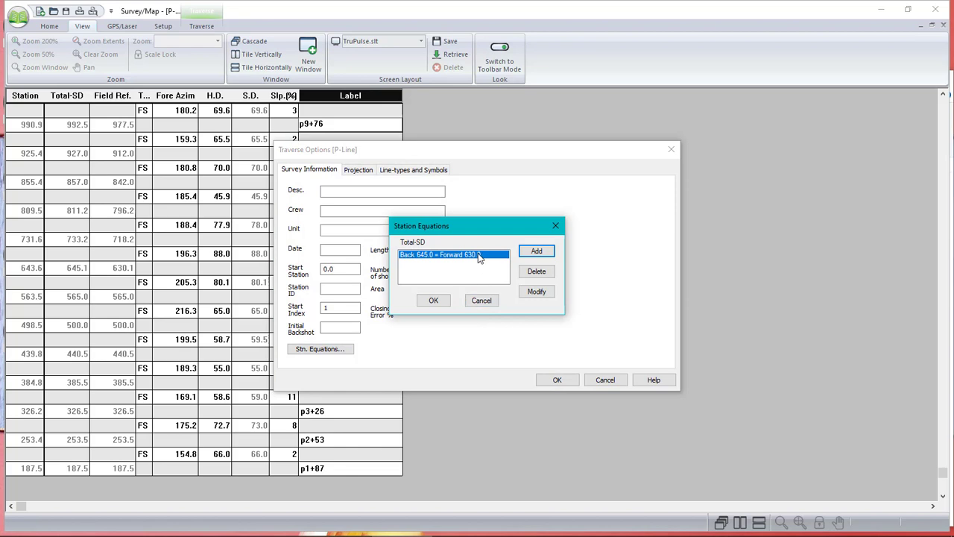
click(537, 291)
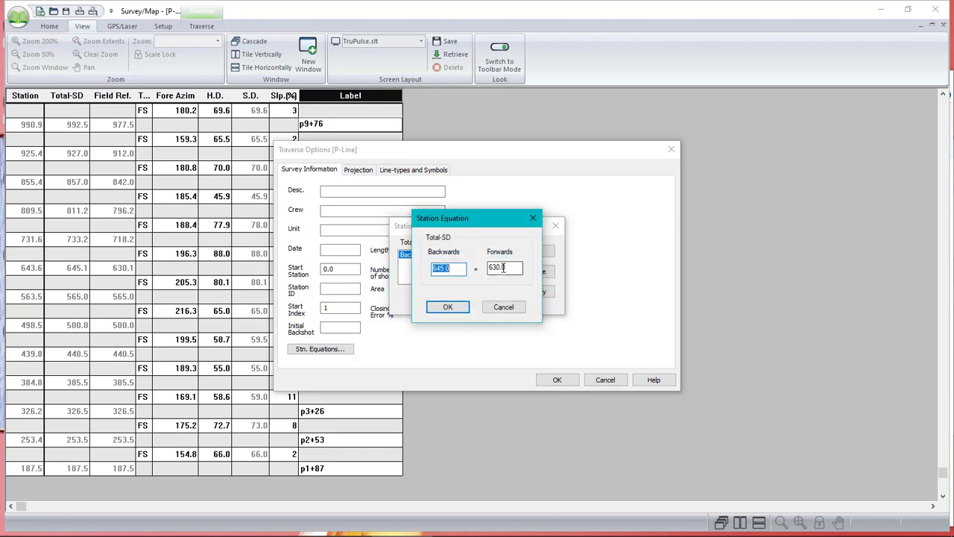
drag(493, 266, 545, 269)
text(29)
click(447, 307)
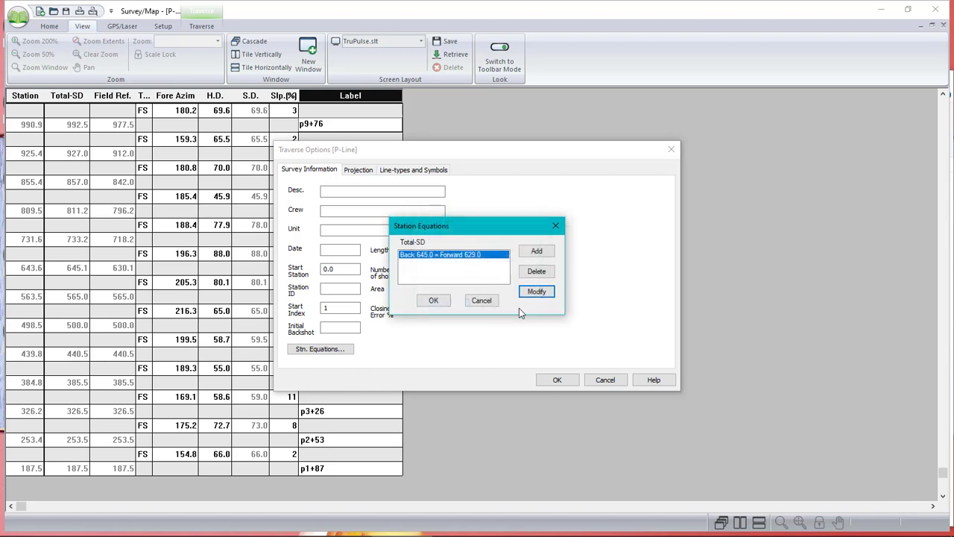
click(433, 301)
click(569, 379)
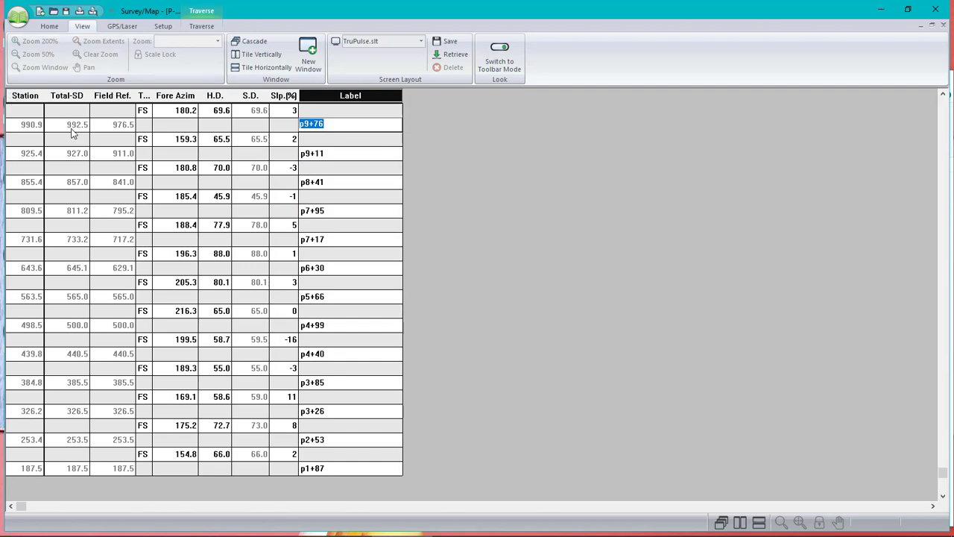
Compare the station labels from p9+76 up to p26+74 with their Field Ref. distances.
scroll(540, 309, up, 6)
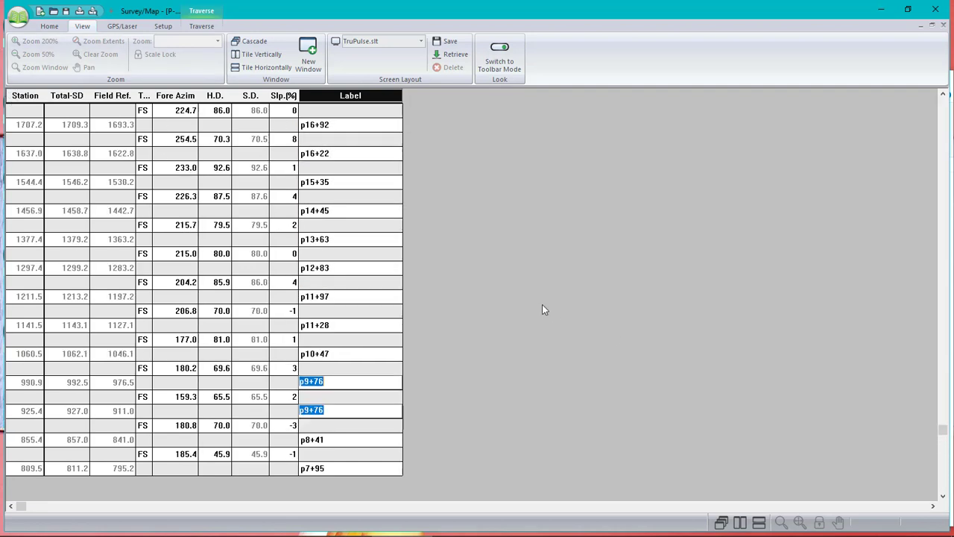
scroll(542, 305, up, 2)
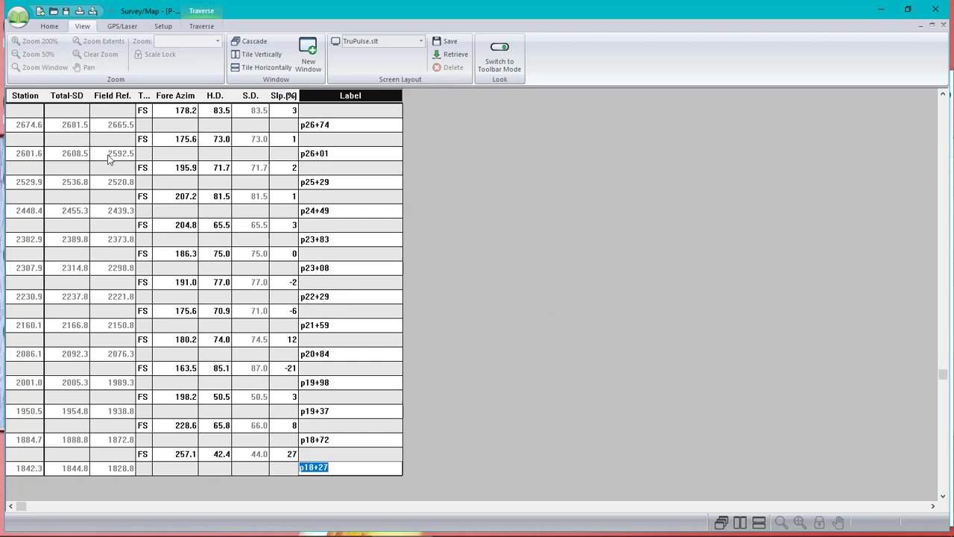
click(120, 126)
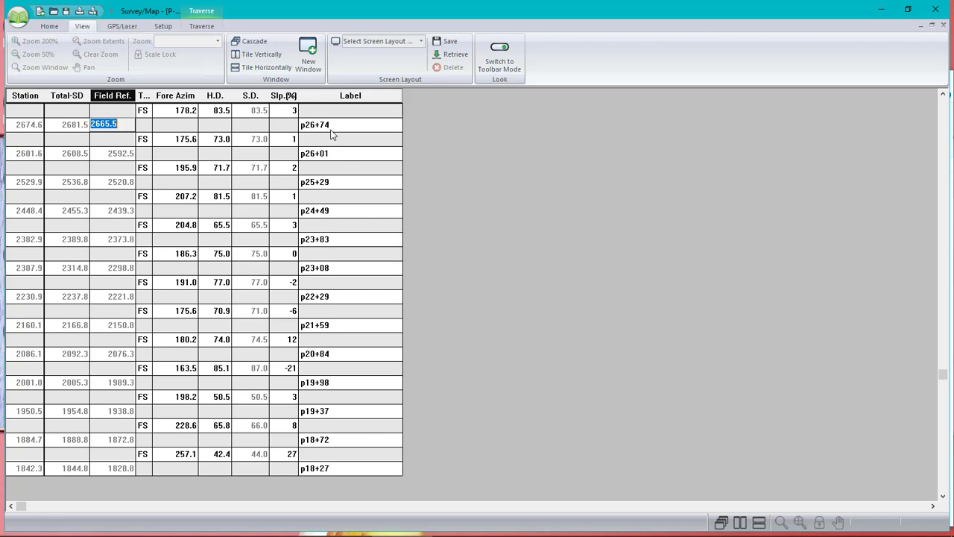
Switch to Terrain and generate the TIN and contours with a major contour interval of 20 and major labeling off.
click(163, 26)
click(177, 52)
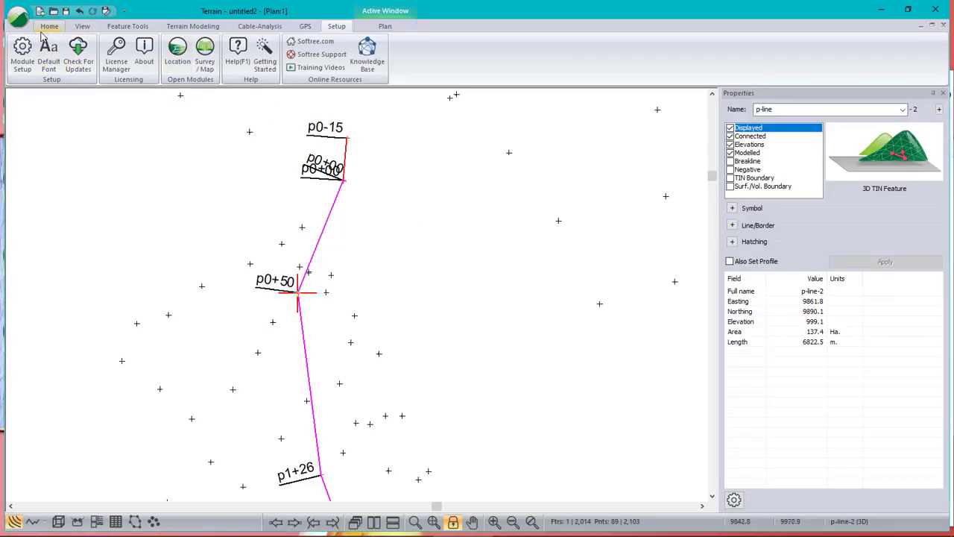
click(192, 26)
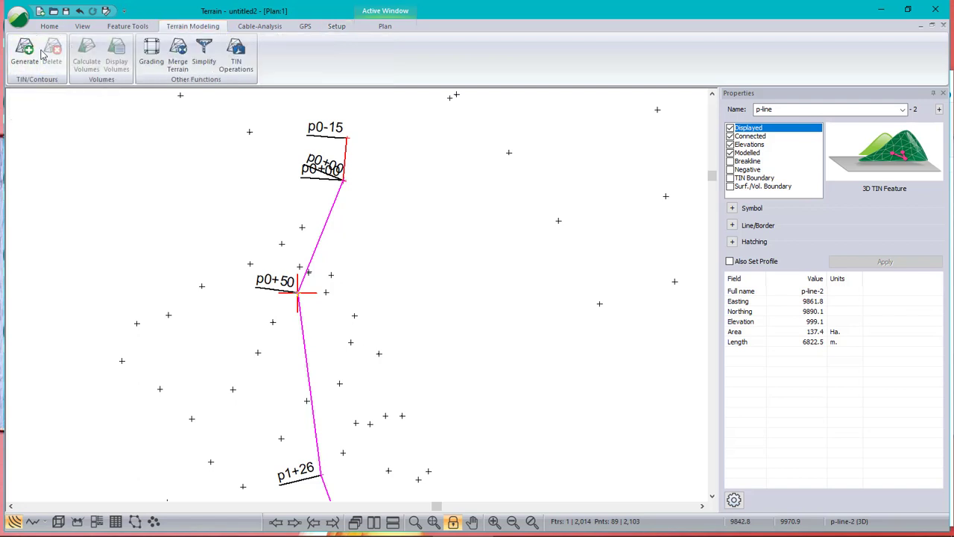
click(37, 52)
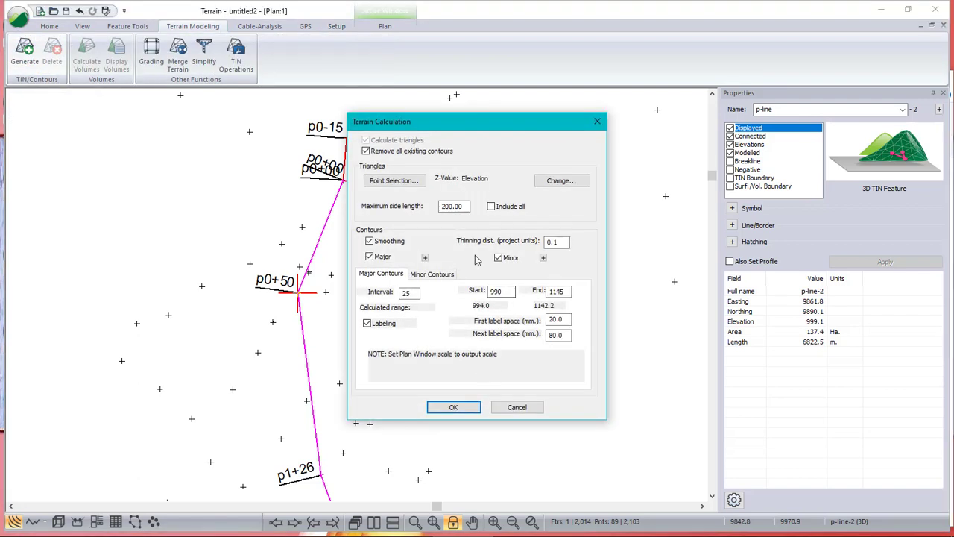
drag(416, 293, 317, 278)
text(20)
click(368, 323)
click(440, 275)
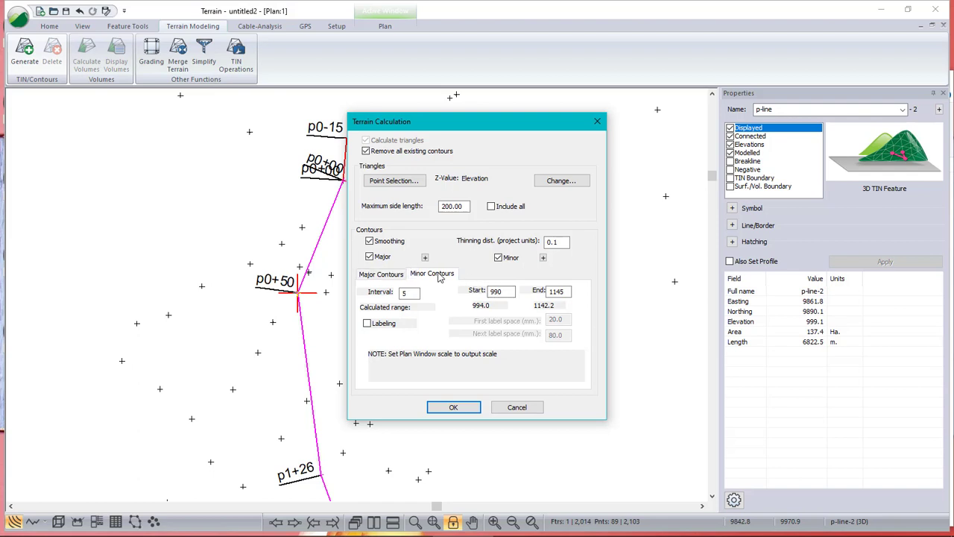
click(388, 275)
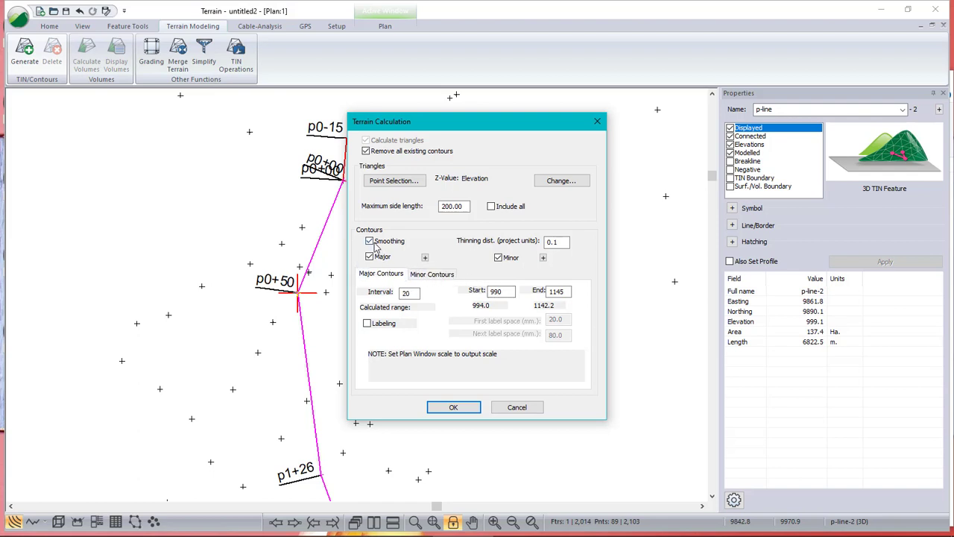
click(452, 408)
Examine the generated terrain surface along the p-line in plan and in a 3D view.
scroll(426, 373, down, 5)
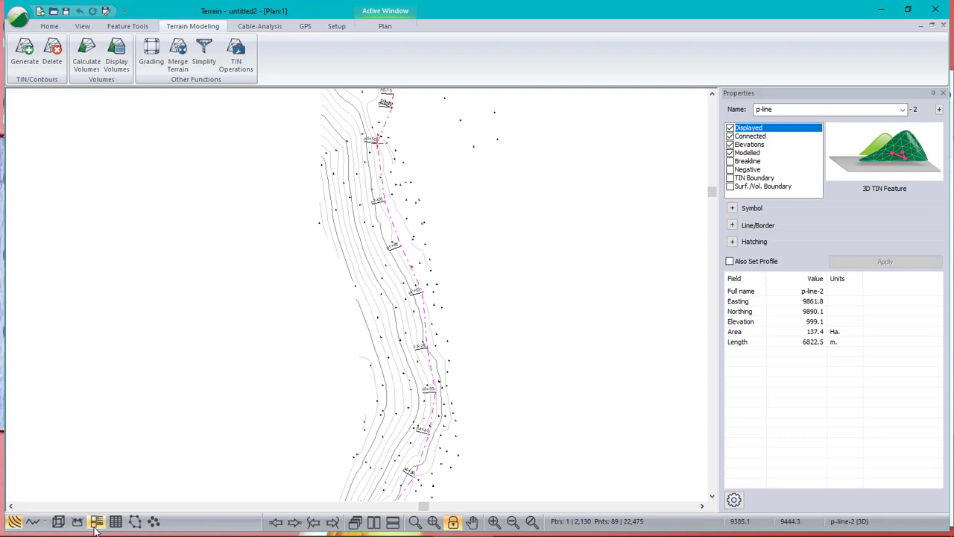
click(59, 521)
scroll(383, 305, up, 8)
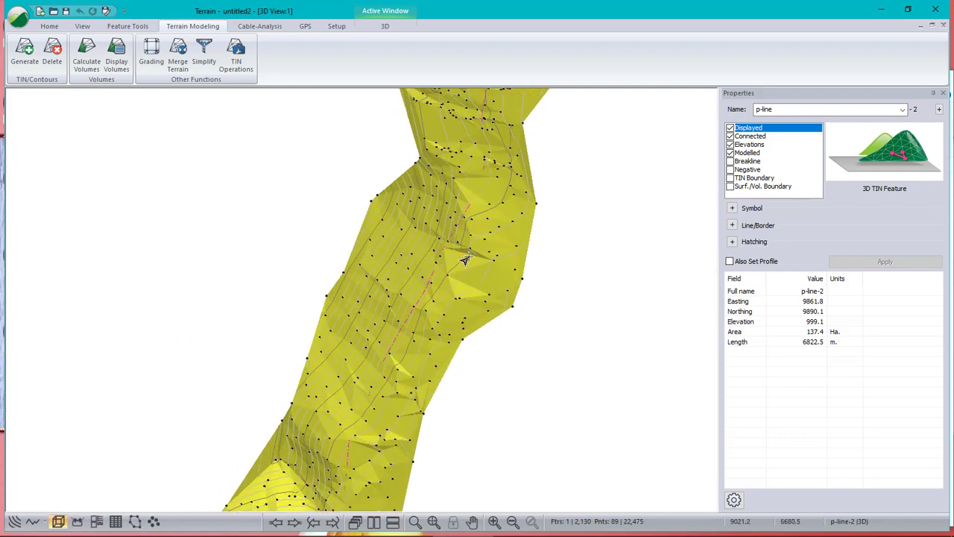
middle_drag(334, 478, 378, 295)
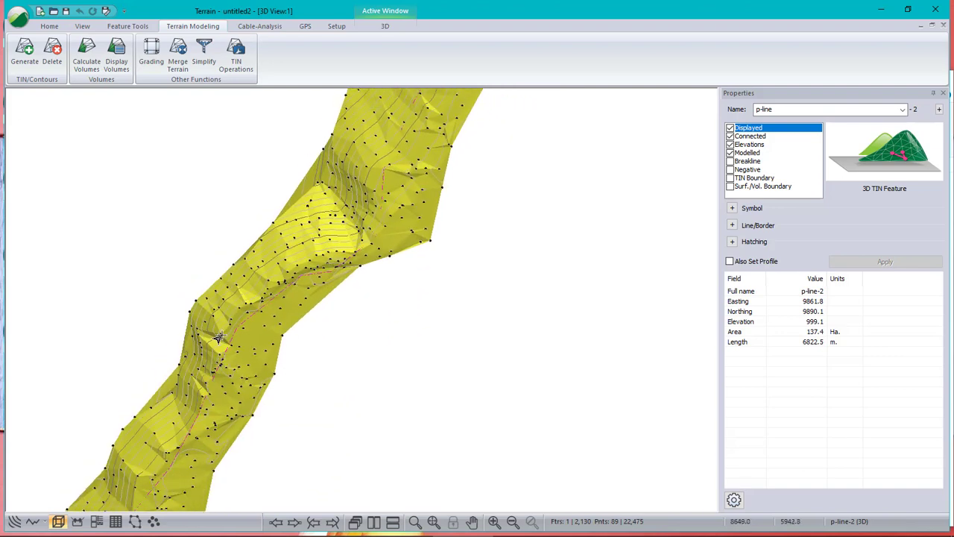
scroll(215, 332, up, 2)
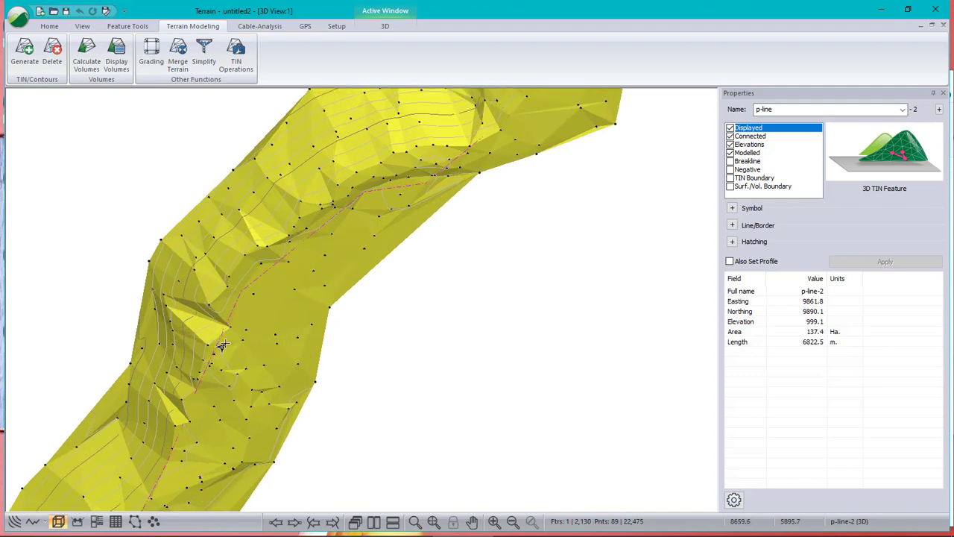
scroll(275, 343, down, 3)
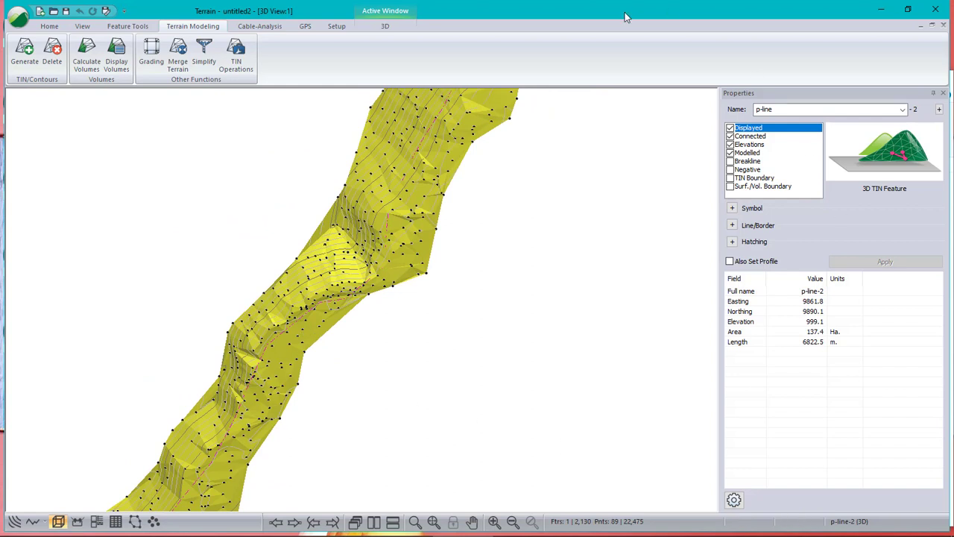
click(337, 26)
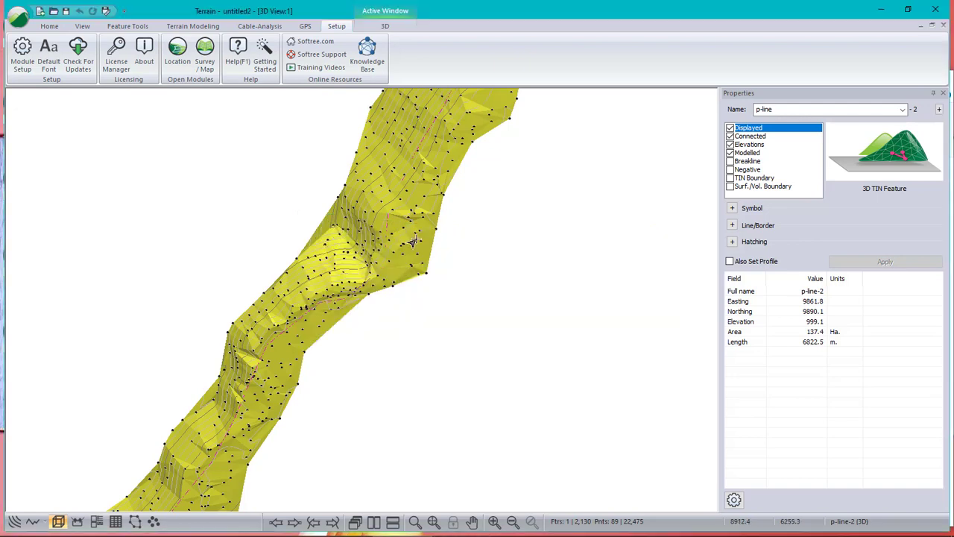
key(alt+Tab)
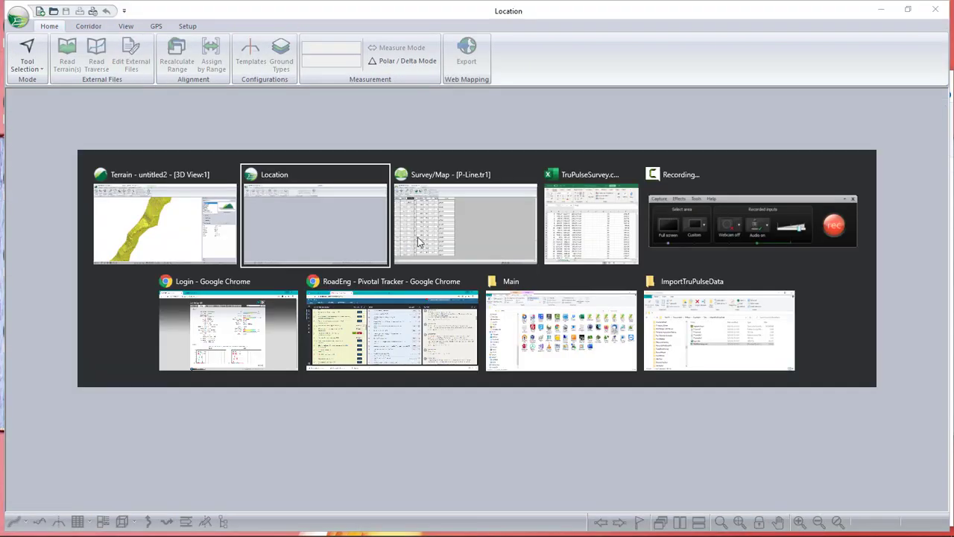
click(126, 198)
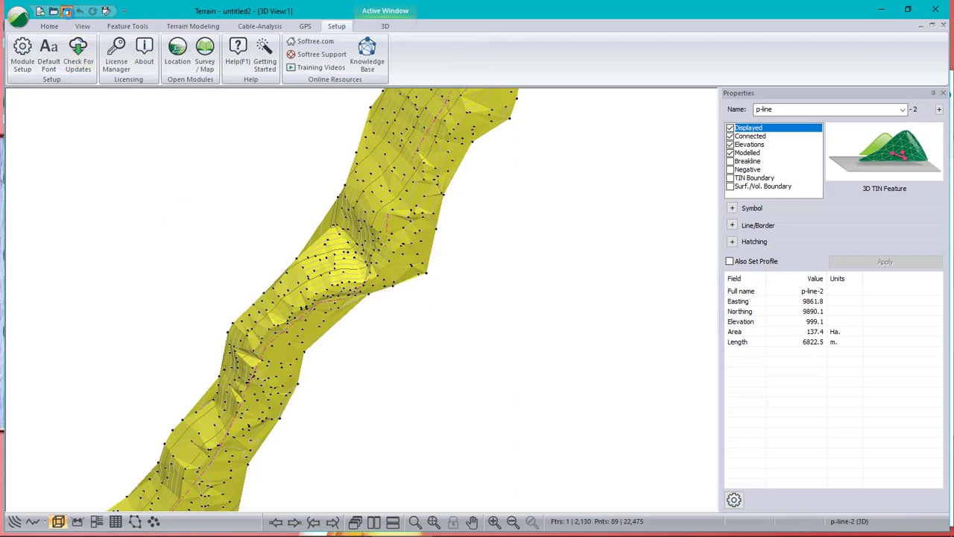
click(66, 10)
click(691, 304)
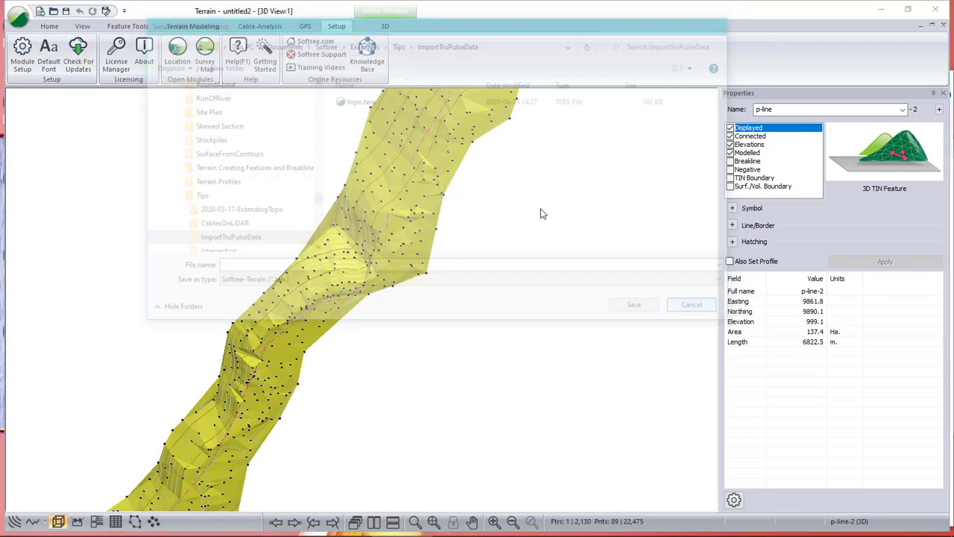
Save the terrain model as topo.terx in the ImportTruPulseData folder, replacing the existing file.
click(66, 10)
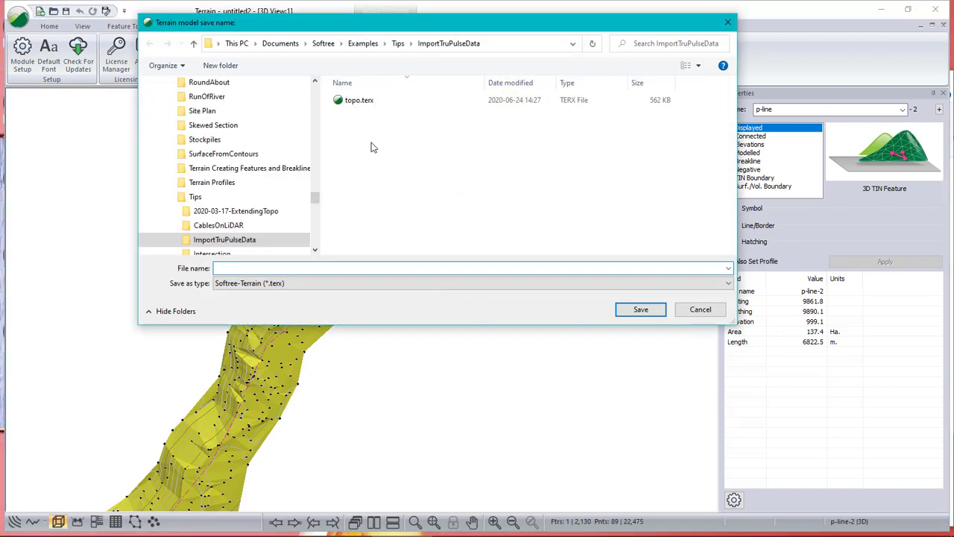
click(368, 105)
click(643, 312)
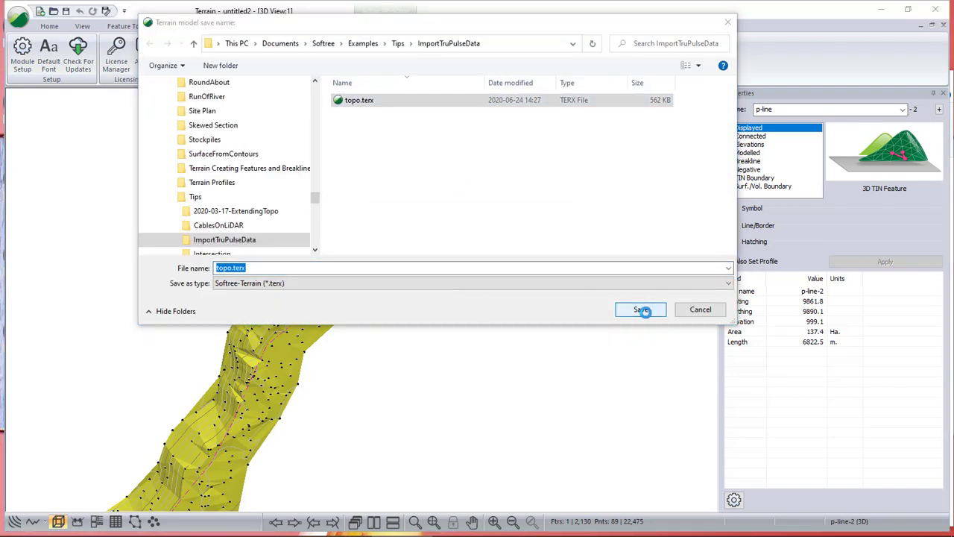
click(507, 276)
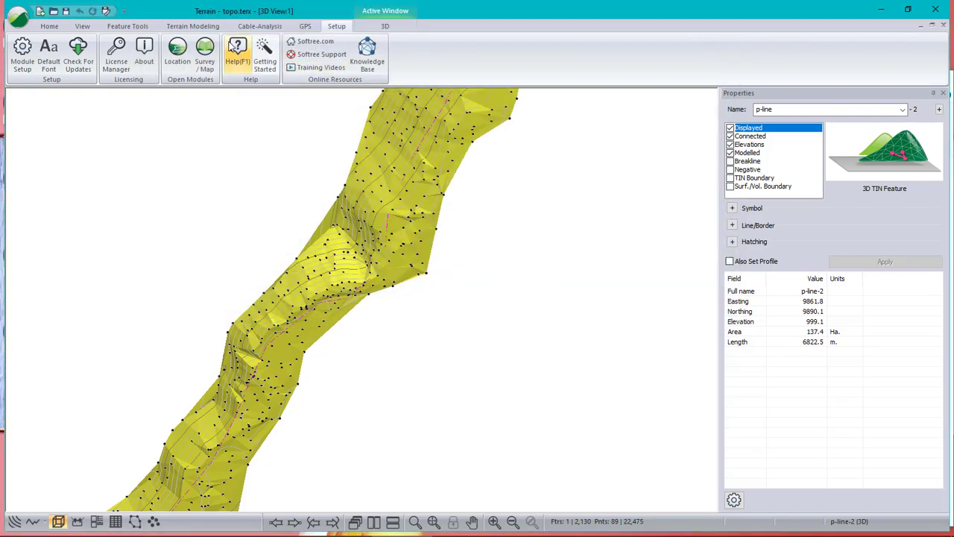
Switch to Location and start a new design with topo.terx as the original ground terrain surface.
click(180, 54)
click(19, 18)
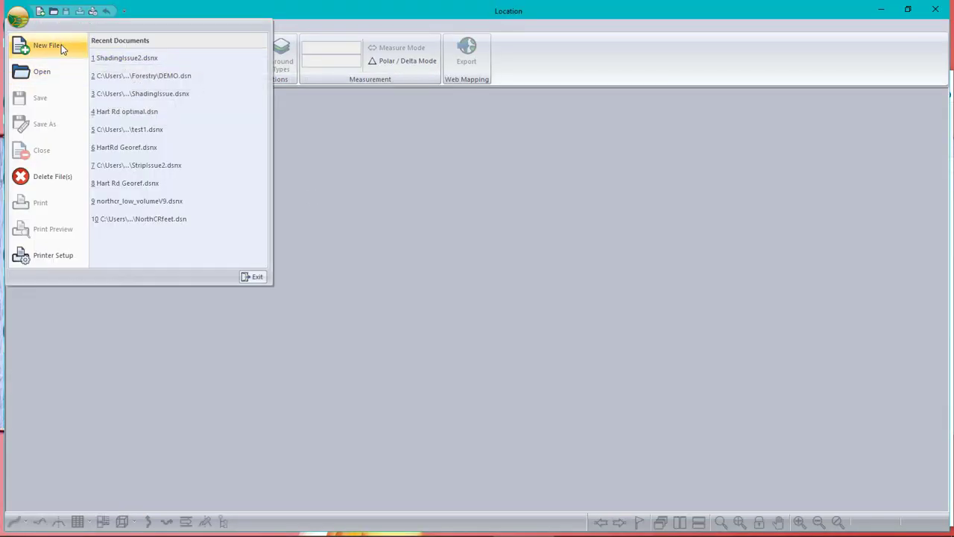
click(66, 47)
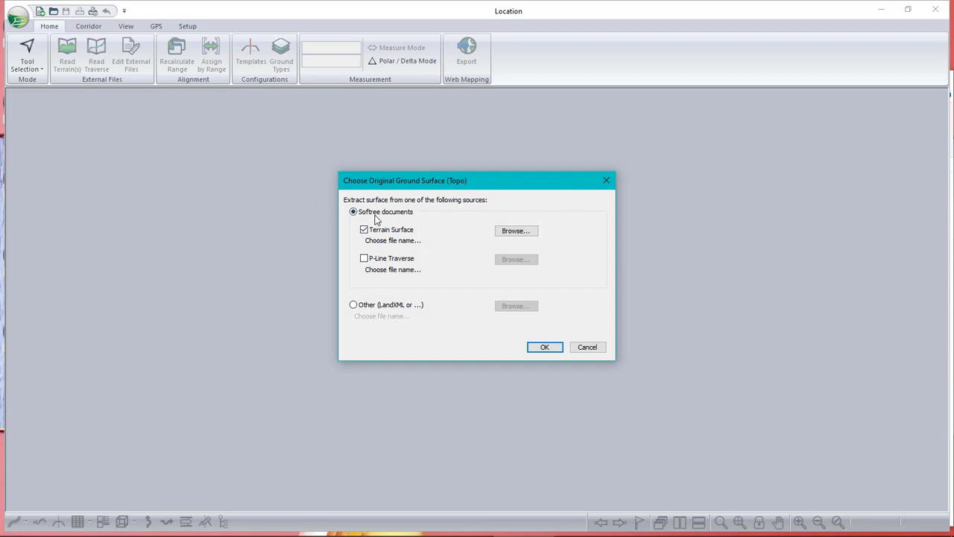
click(515, 231)
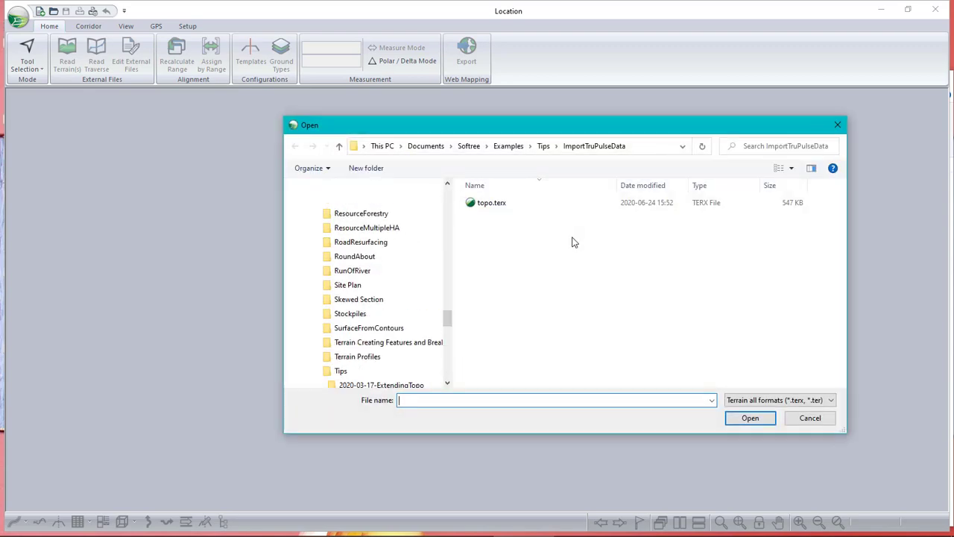
click(496, 205)
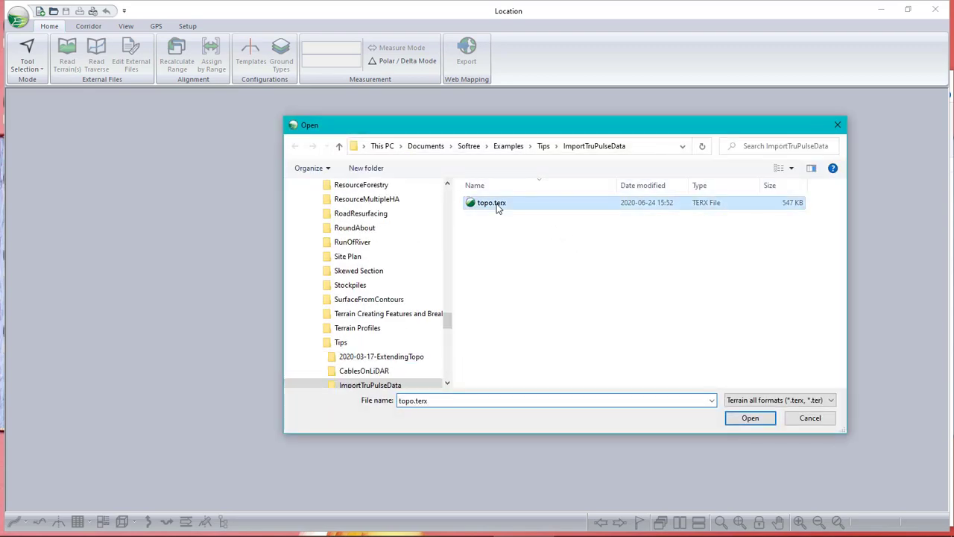
click(750, 418)
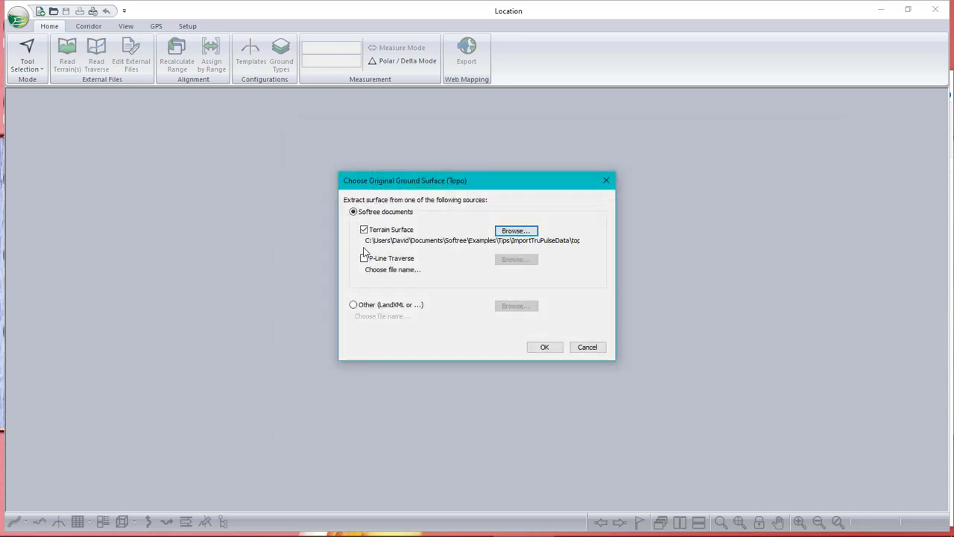
Add P-Line.tr1 from the ImportTruPulseData folder as the P-Line Traverse source and create the new design, acknowledging the alignment warnings.
click(364, 259)
click(519, 260)
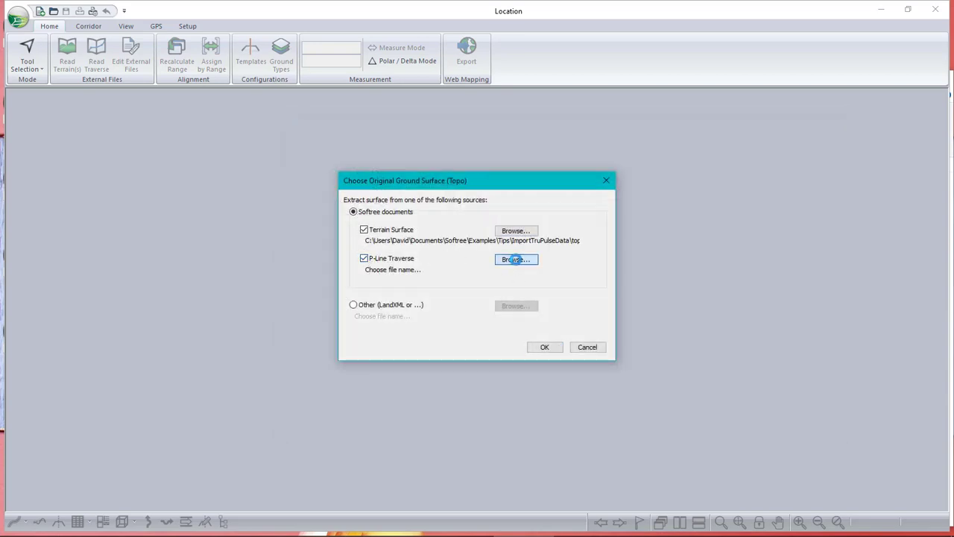
click(498, 216)
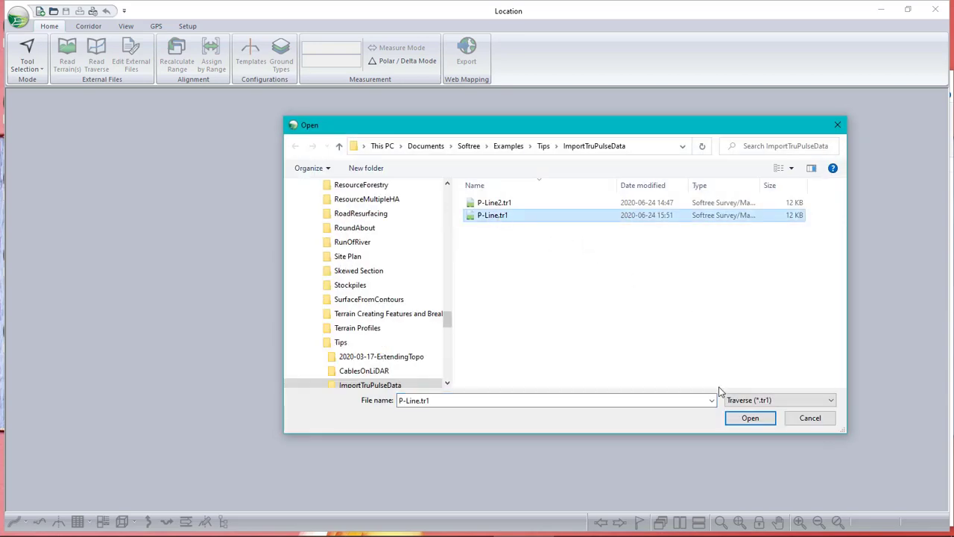
click(750, 417)
click(544, 348)
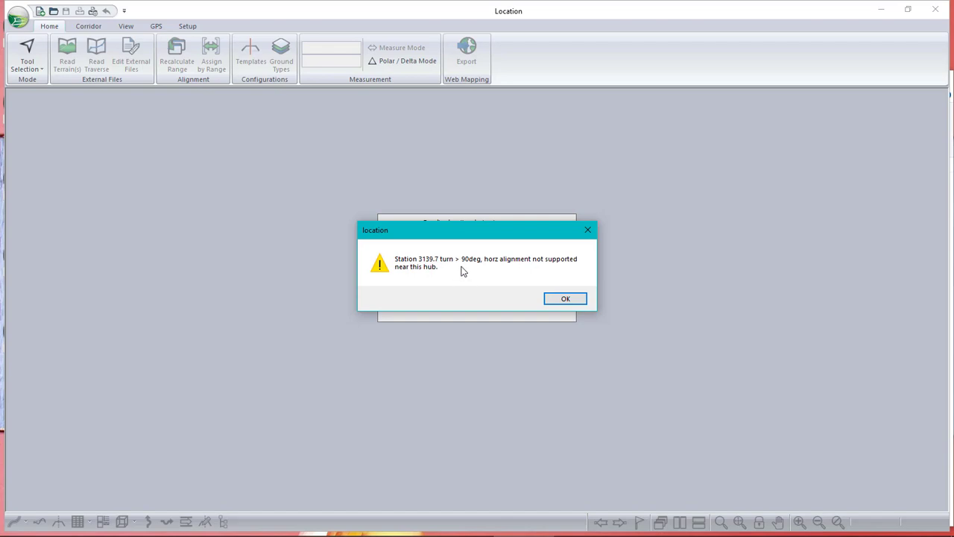
click(563, 302)
click(565, 300)
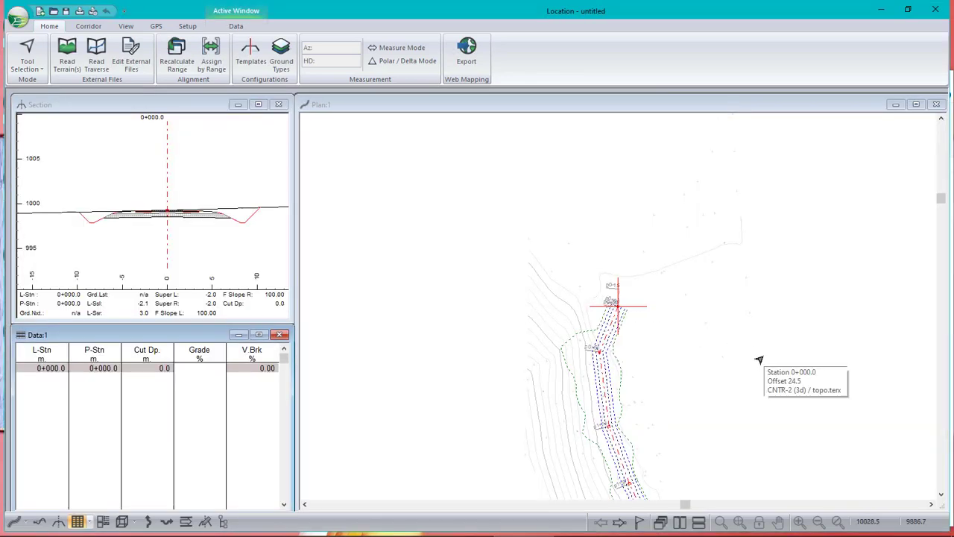
Extend the horizontal alignment back to the first p-line point in the plan by adding an IP there with the Add/Edit IP Tool.
scroll(610, 307, up, 1)
scroll(611, 306, up, 2)
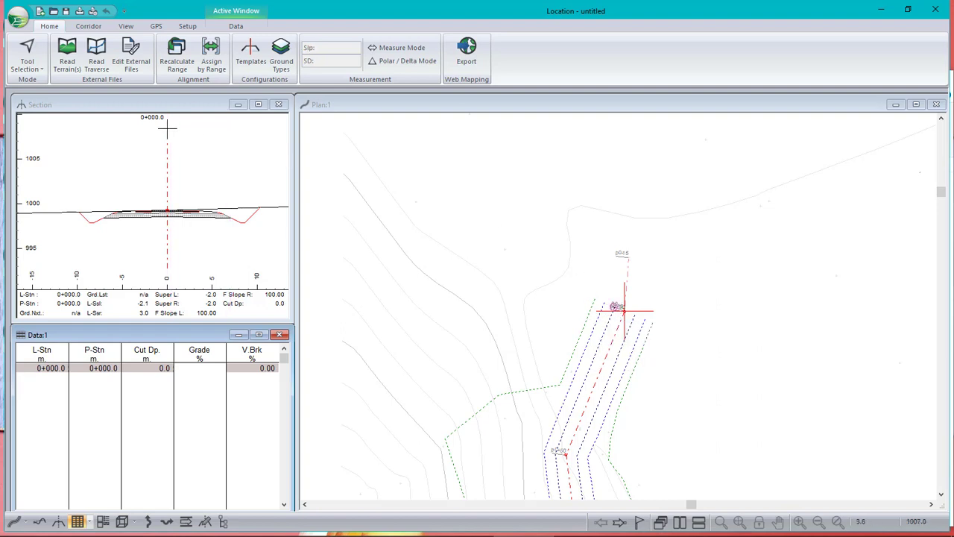
right_click(675, 274)
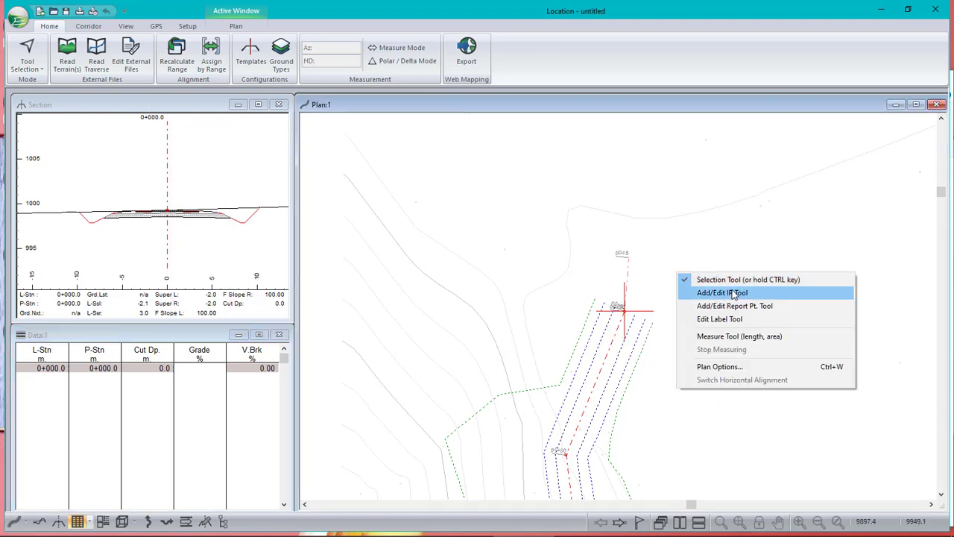
click(735, 293)
drag(638, 256, 629, 258)
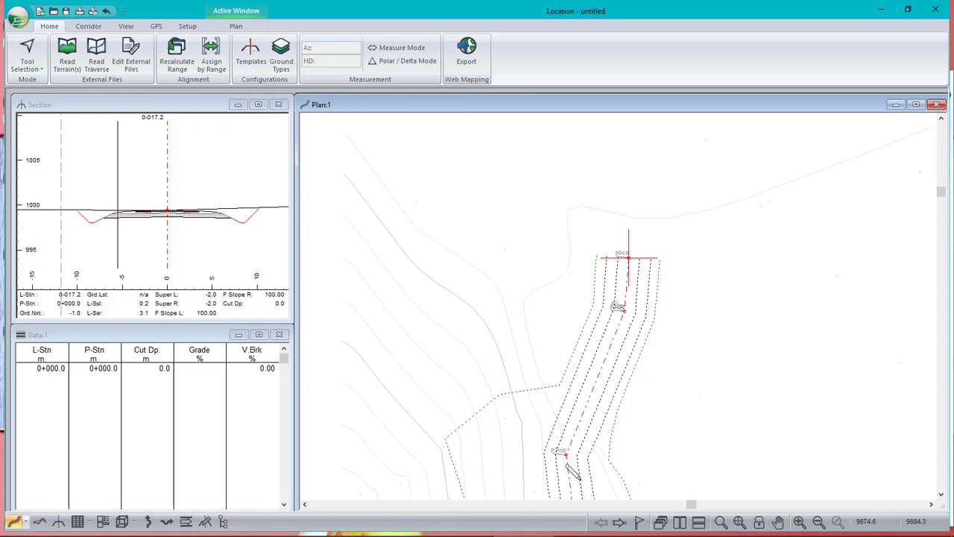
Turn on the Field Reference (P-Line) labels for the plan and set their size to 15.
scroll(580, 331, down, 3)
scroll(578, 331, down, 3)
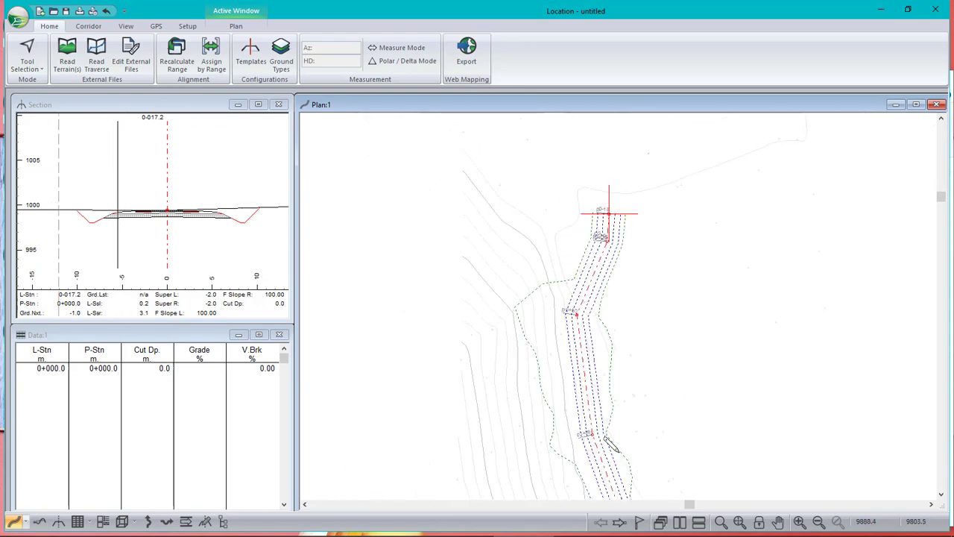
middle_drag(603, 439, 563, 292)
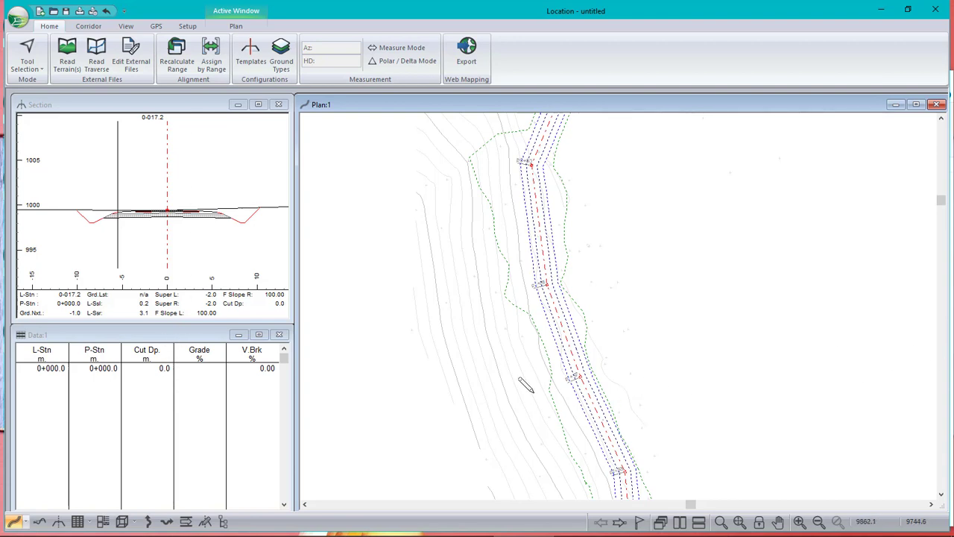
scroll(544, 272, up, 2)
scroll(549, 278, up, 1)
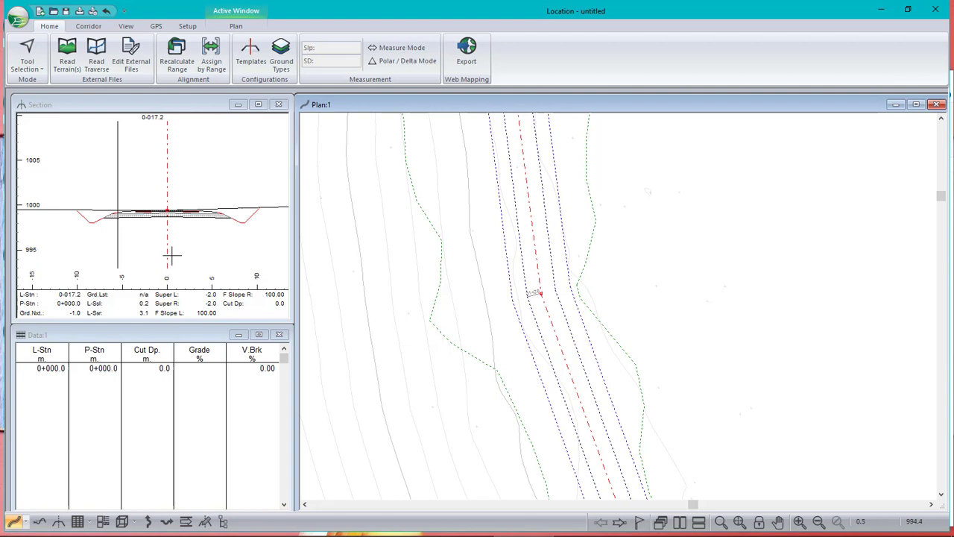
right_click(483, 259)
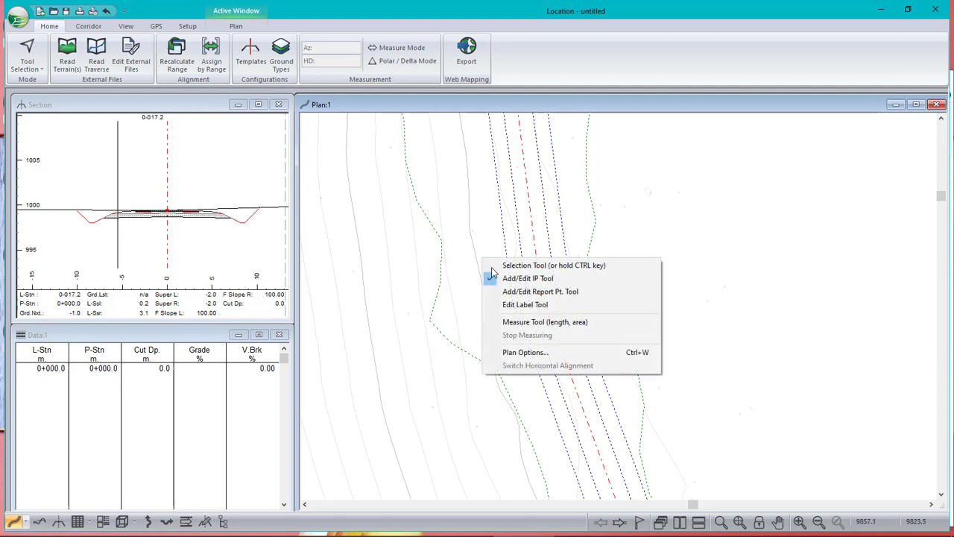
click(525, 352)
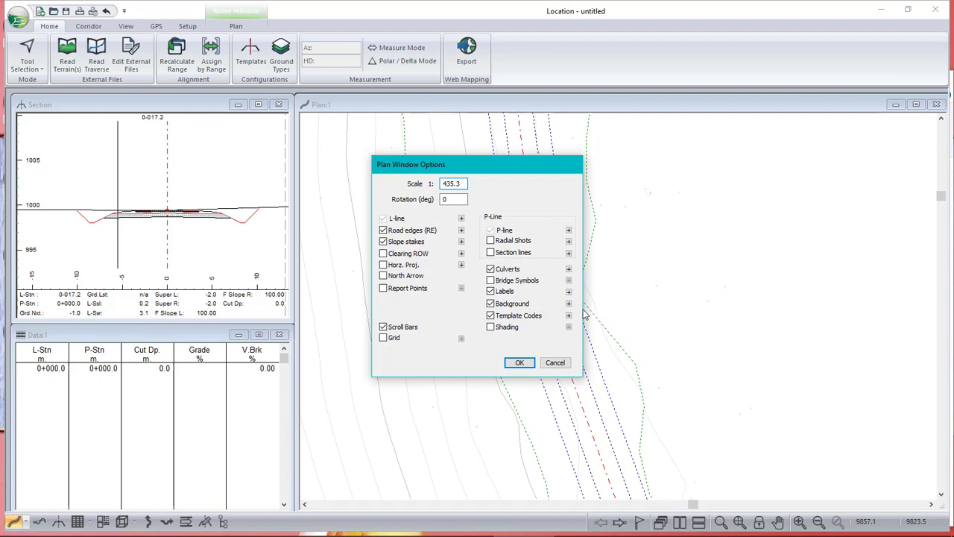
click(569, 292)
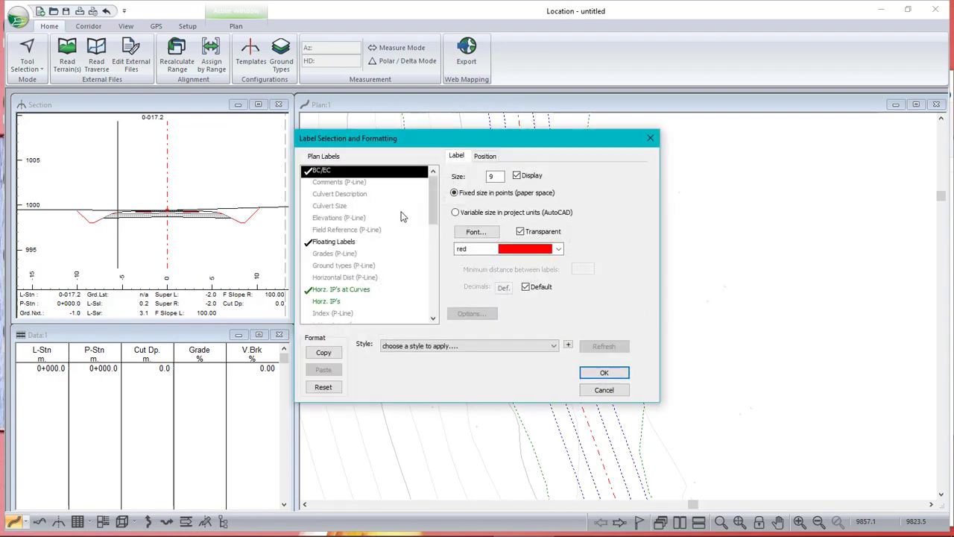
click(339, 231)
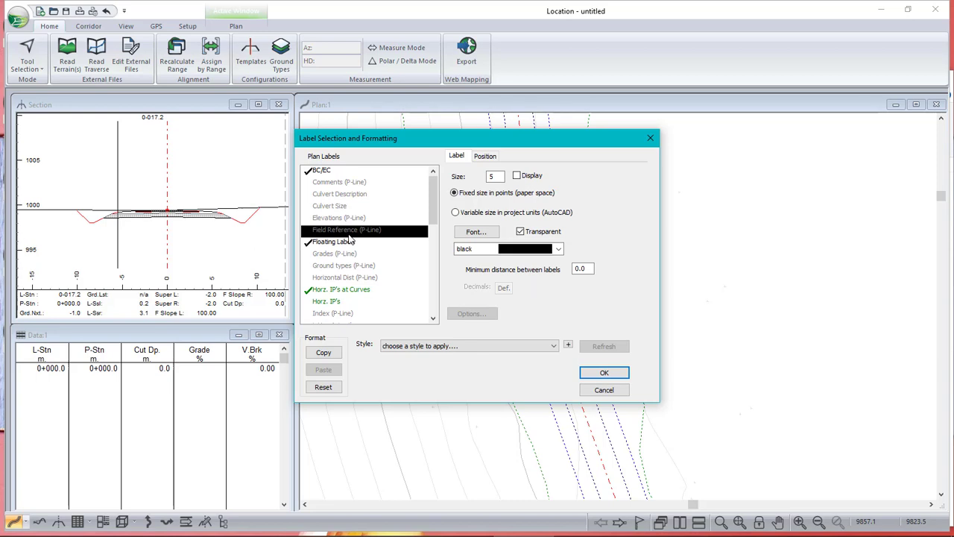
click(349, 234)
double_click(491, 176)
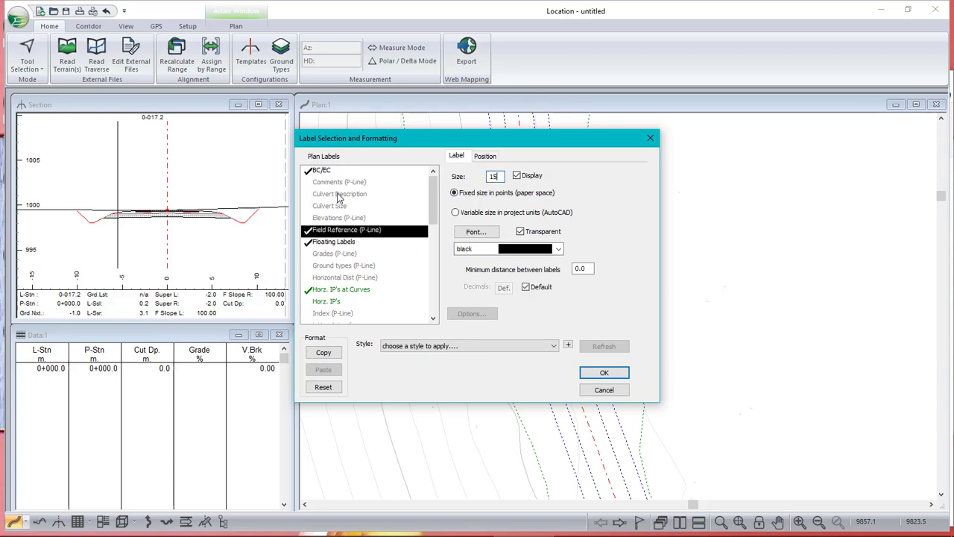
Set the leader offset of the Field Reference (P-Line) labels to 15 mm and apply the plan options.
click(486, 157)
double_click(483, 275)
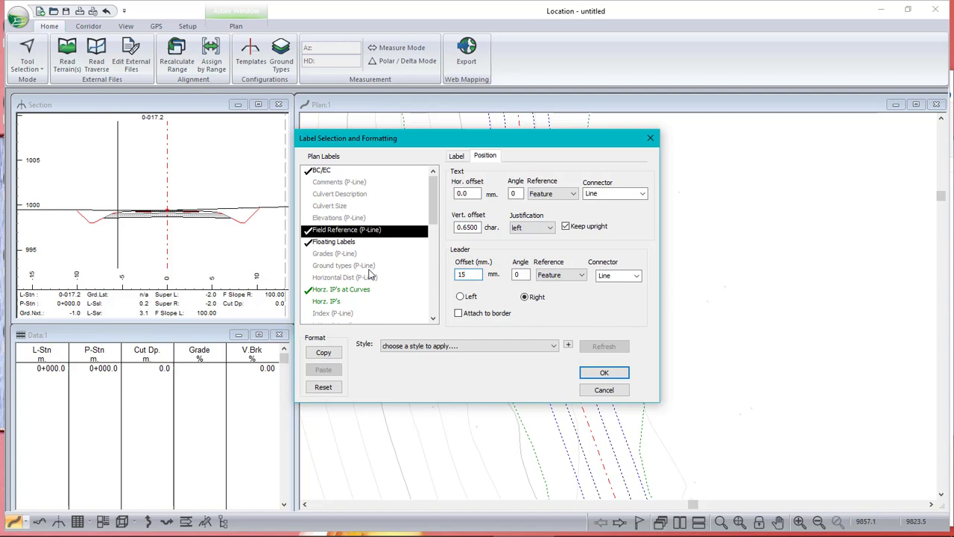
click(604, 372)
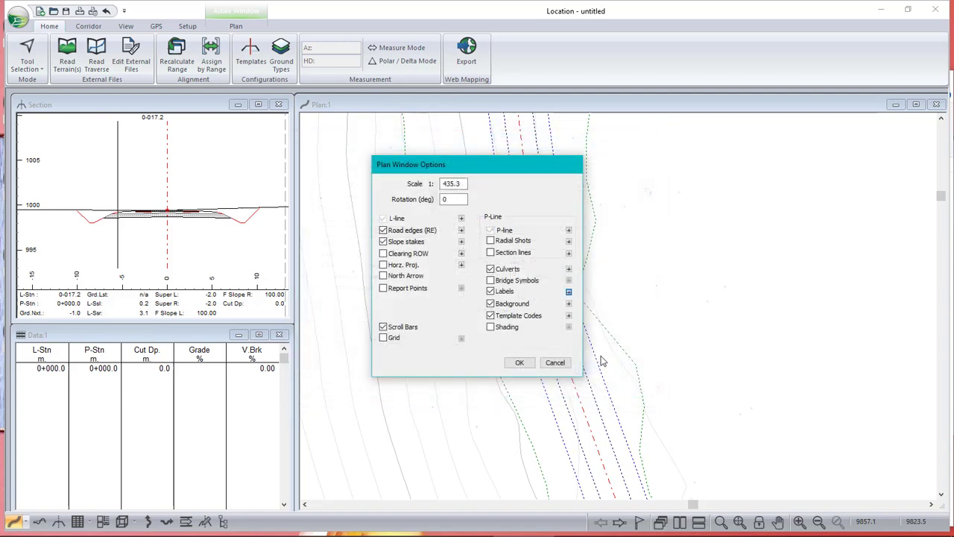
click(518, 359)
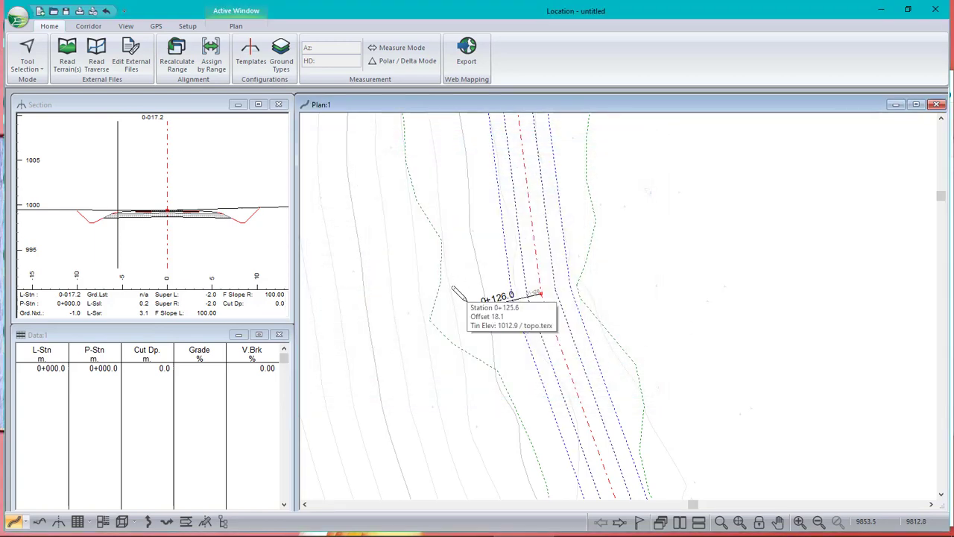
Compare the field reference labels with the original point labels at several p-line stations along the alignment.
scroll(525, 292, up, 3)
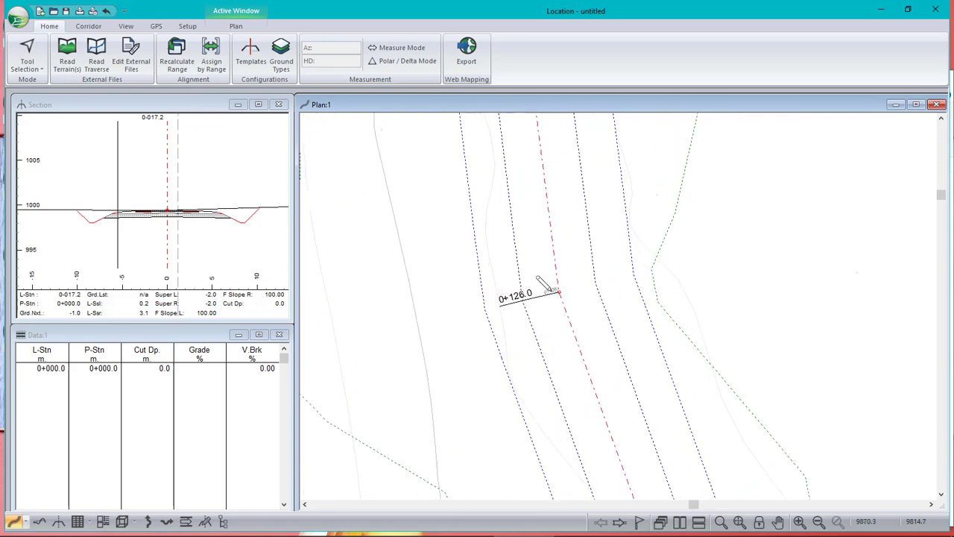
scroll(578, 355, down, 4)
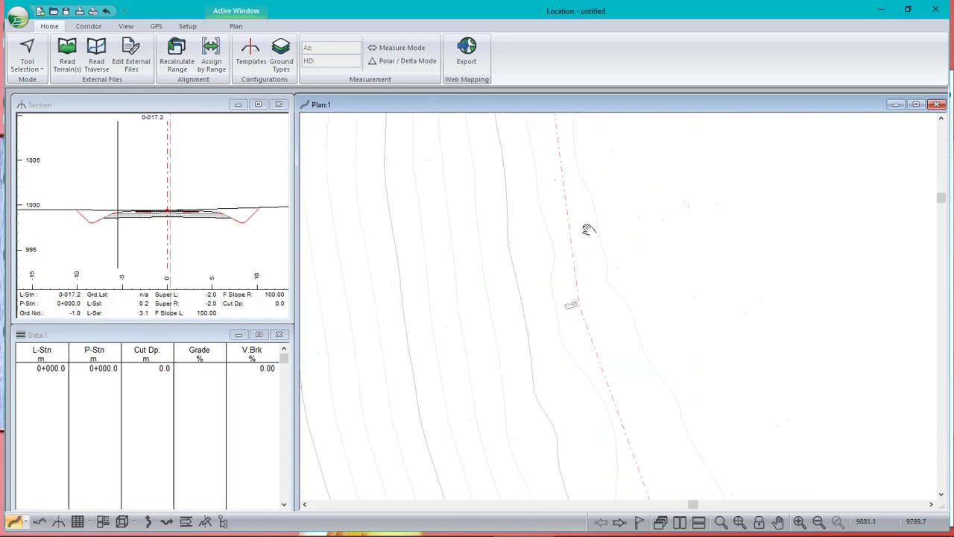
middle_drag(751, 430, 632, 247)
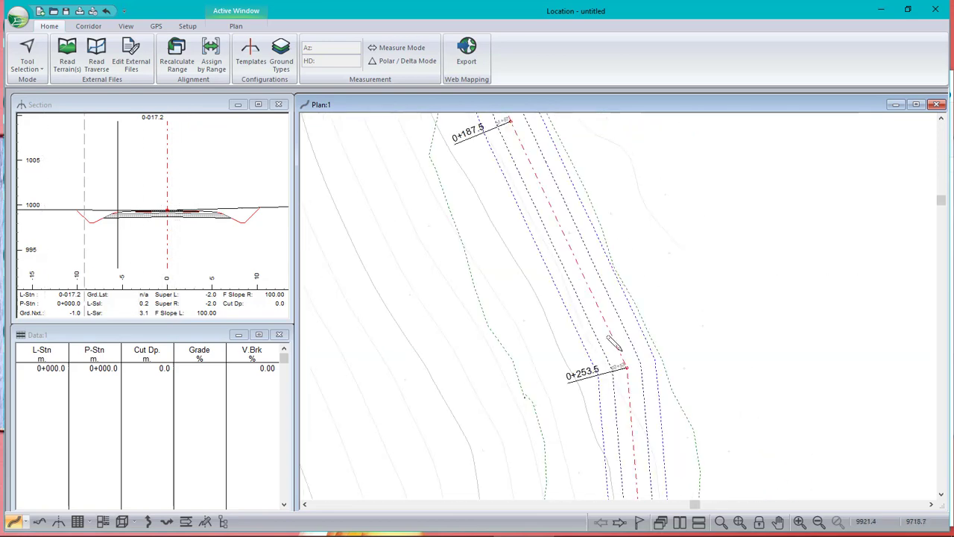
scroll(611, 362, up, 3)
scroll(623, 358, down, 2)
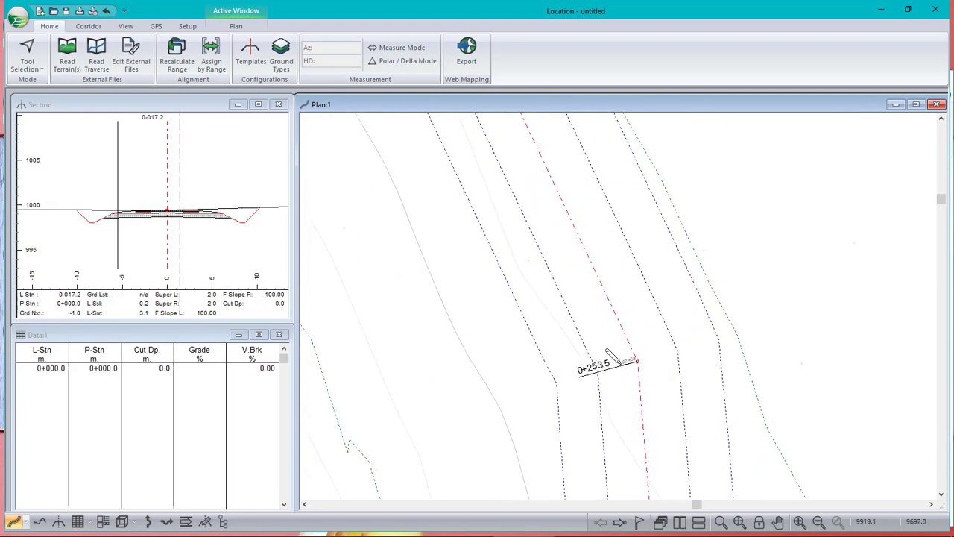
scroll(636, 358, down, 3)
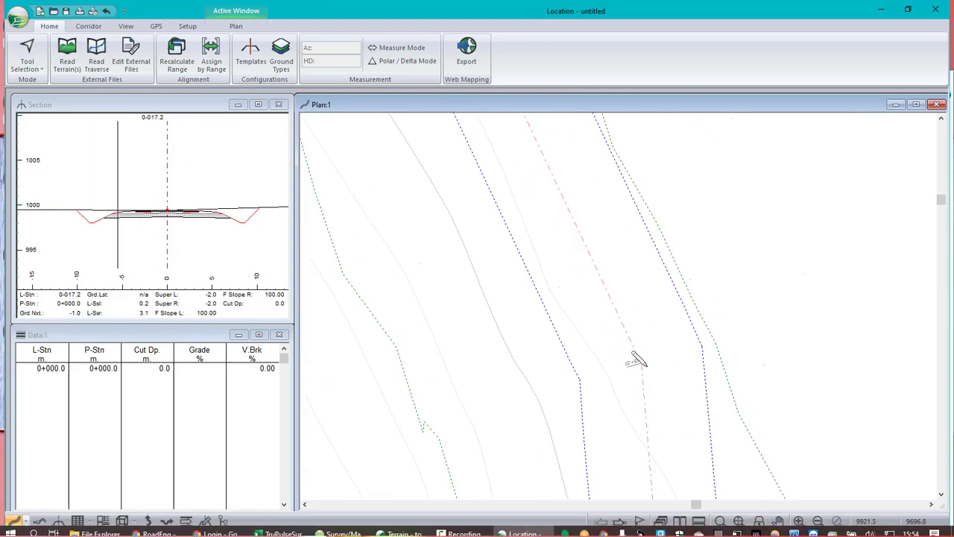
scroll(639, 354, down, 2)
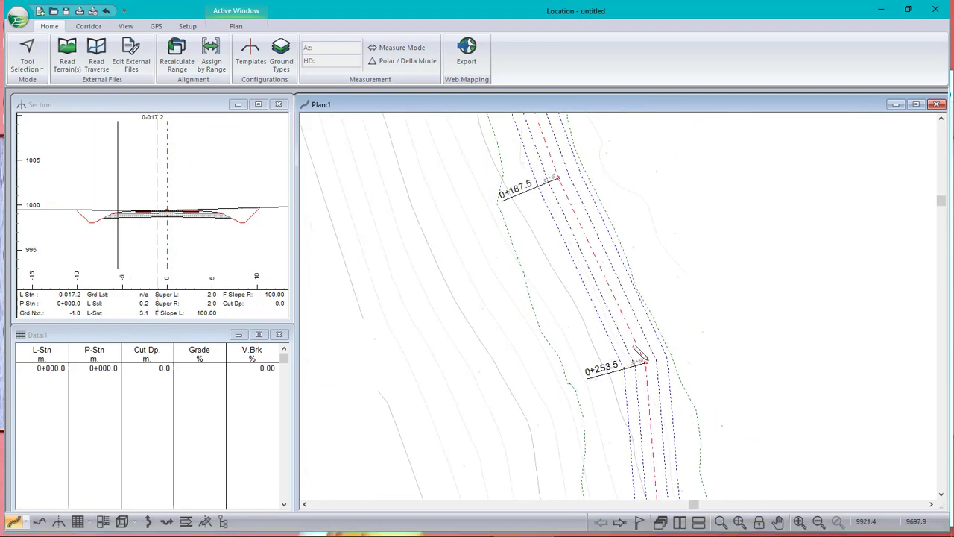
click(740, 521)
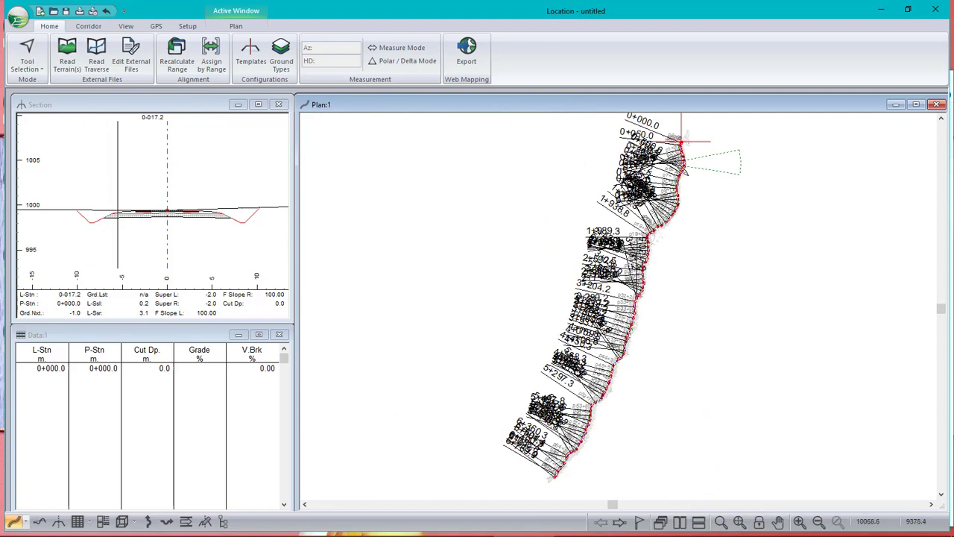
scroll(684, 170, up, 5)
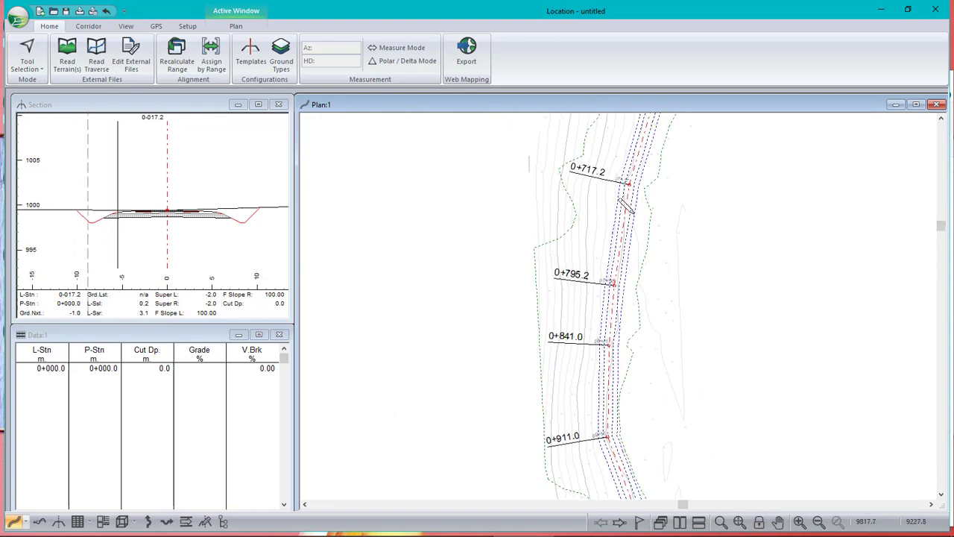
scroll(626, 206, up, 3)
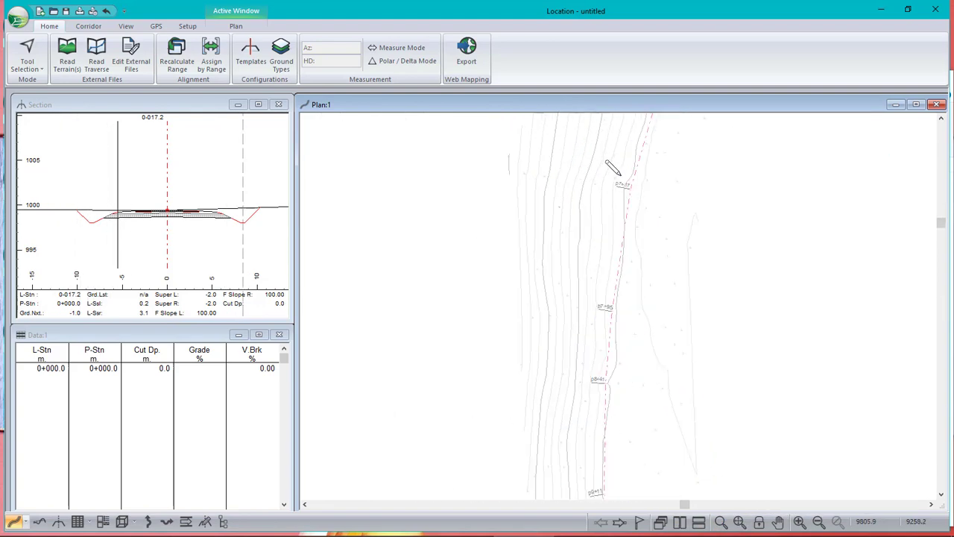
Lock the plan's drawing scale and inspect the enlarged labels at the p7+17 point.
click(760, 524)
scroll(607, 181, up, 3)
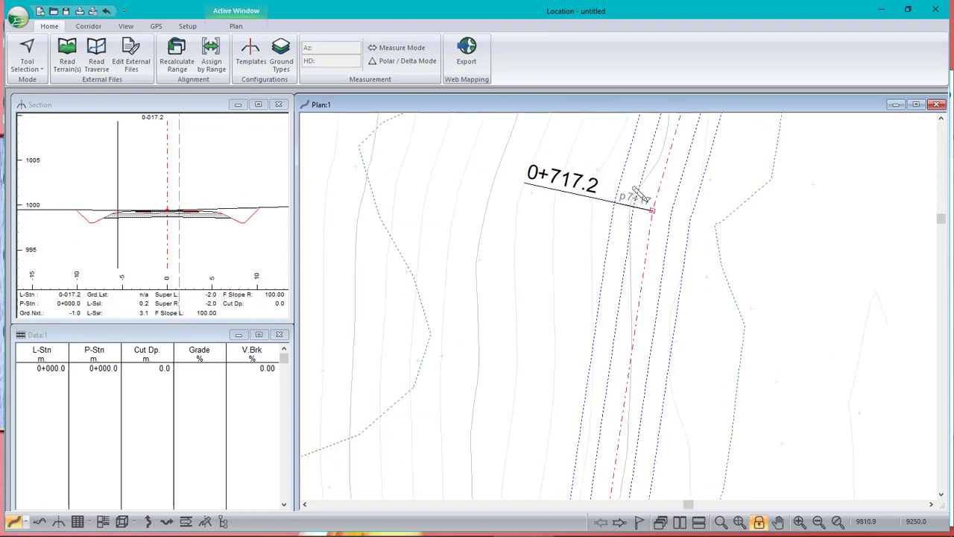
scroll(640, 192, up, 2)
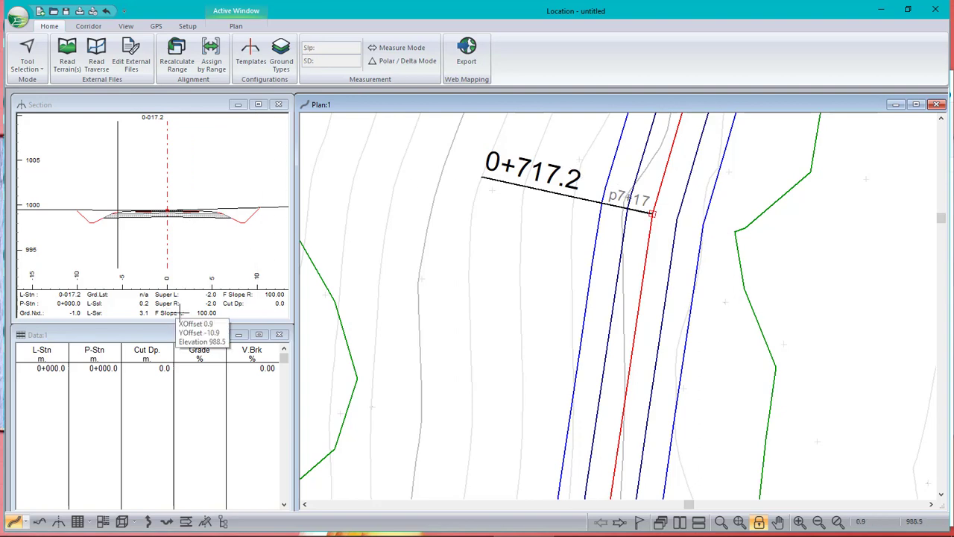
Add the P-line Field Ref field to the status information shown in the Section window.
click(126, 205)
right_click(126, 206)
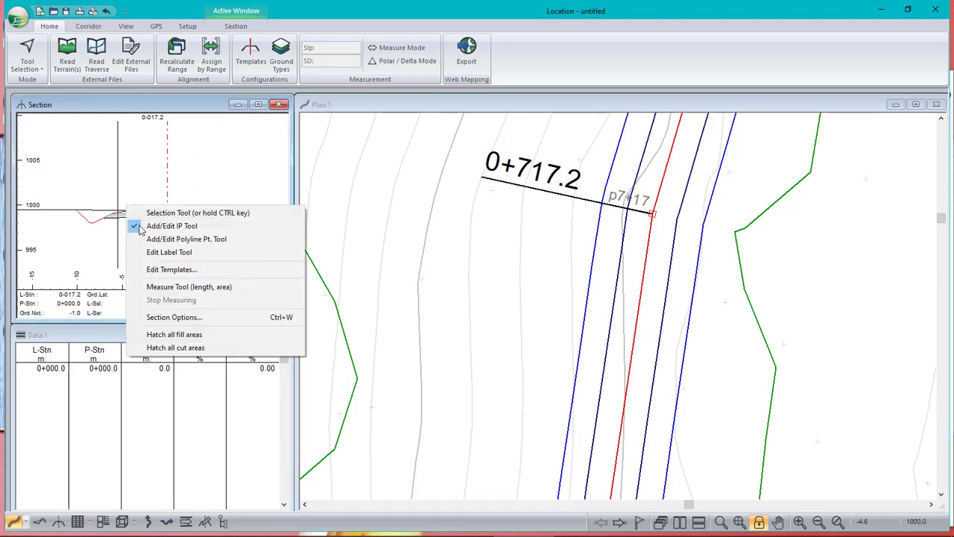
click(176, 319)
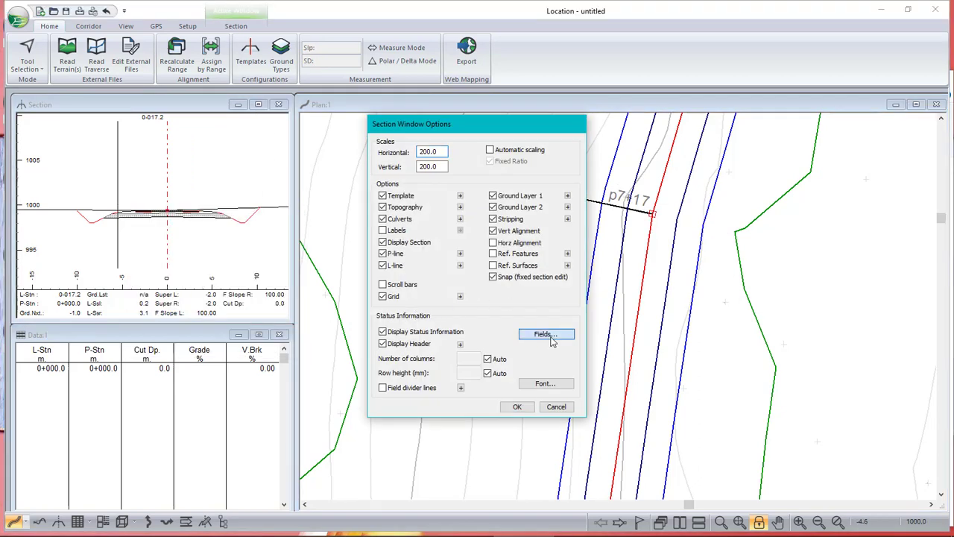
click(547, 334)
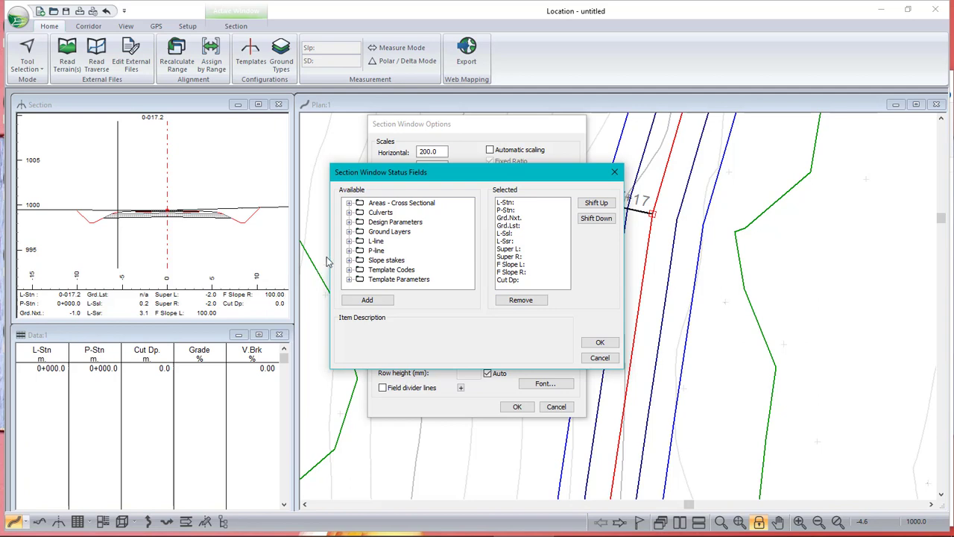
click(349, 251)
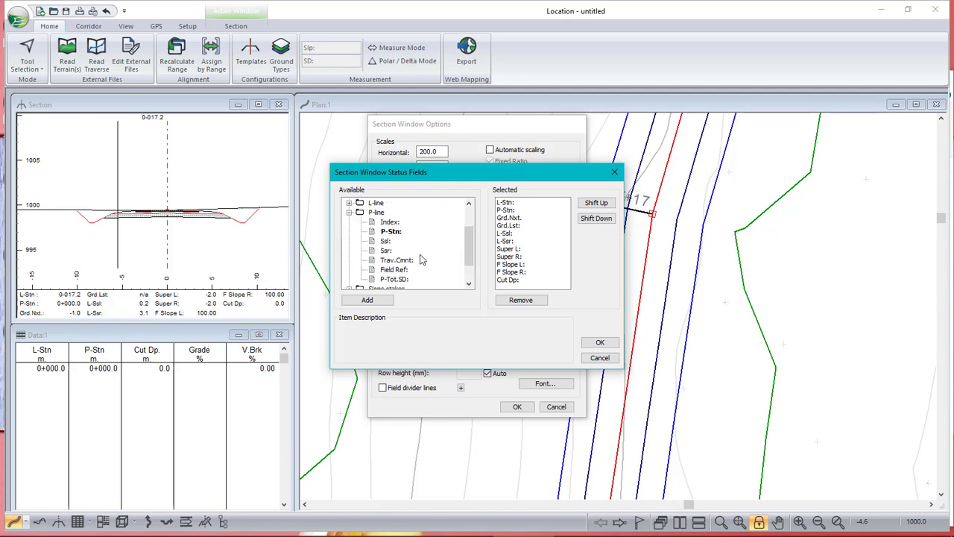
double_click(401, 271)
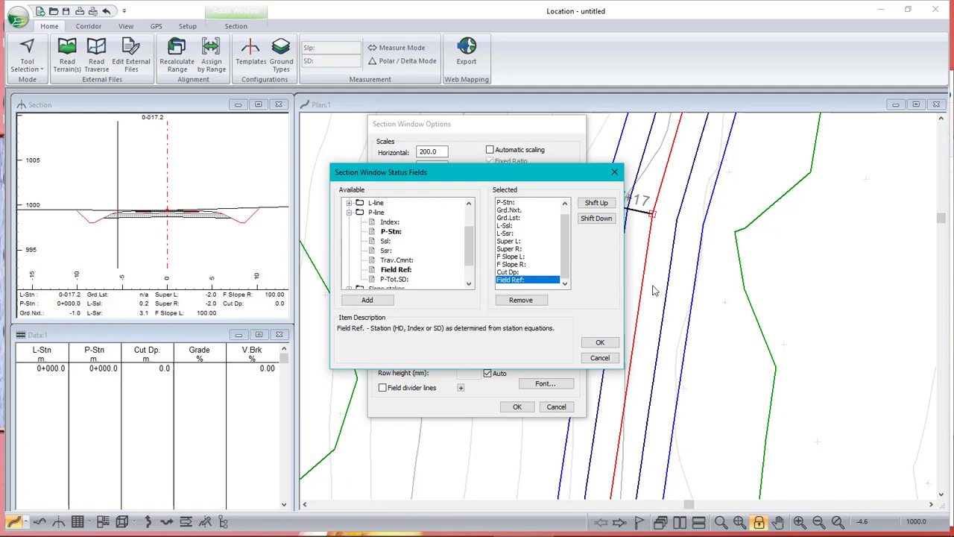
click(601, 344)
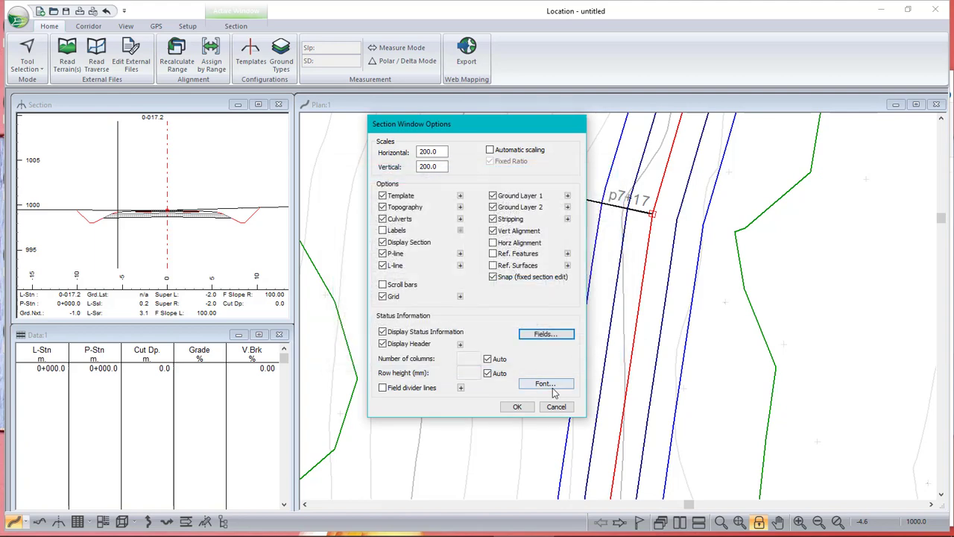
click(516, 407)
Advance through successive stations along the alignment and read the field reference in the Section window.
right_click(134, 377)
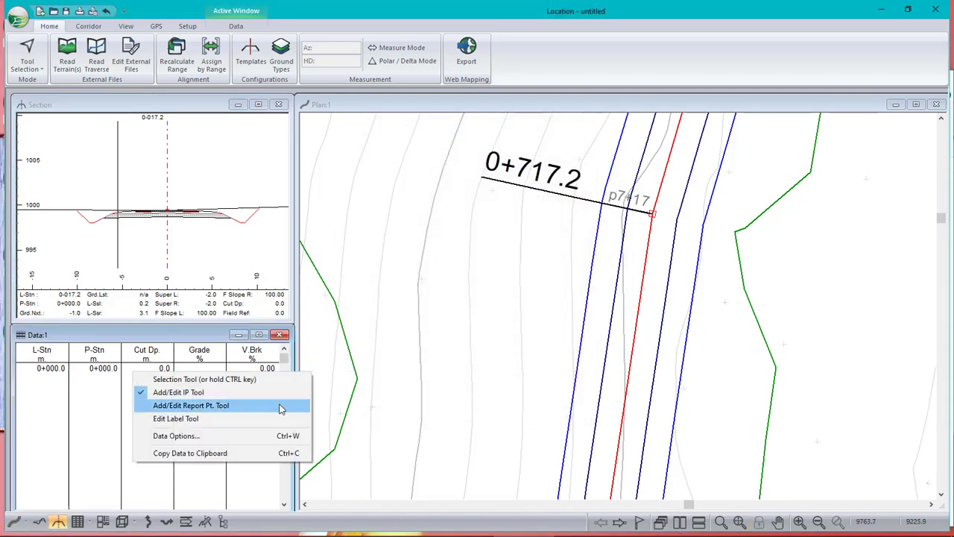
click(262, 280)
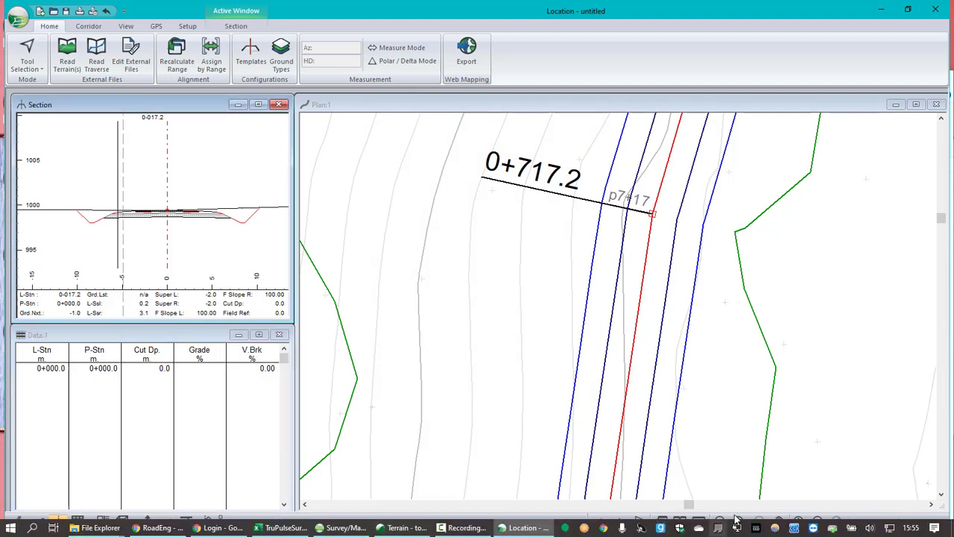
click(618, 523)
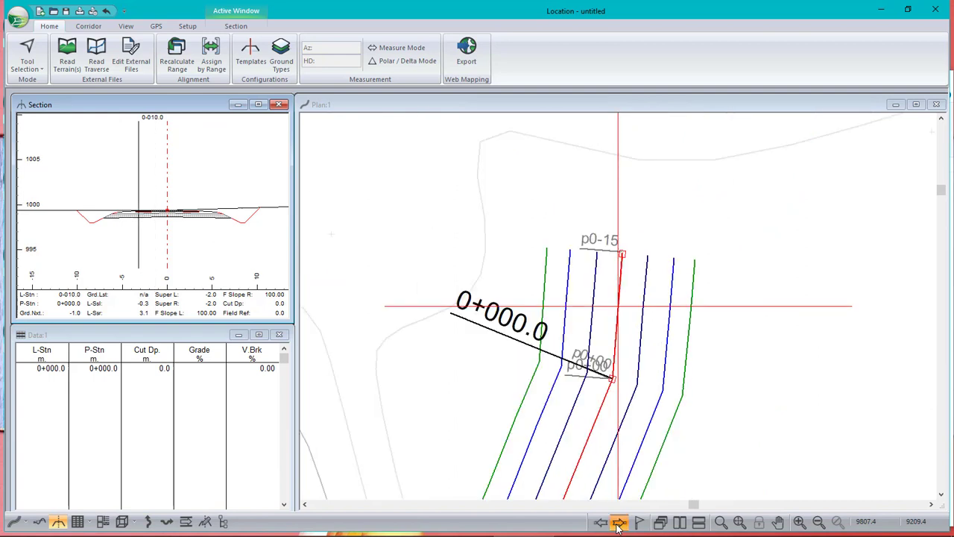
click(618, 524)
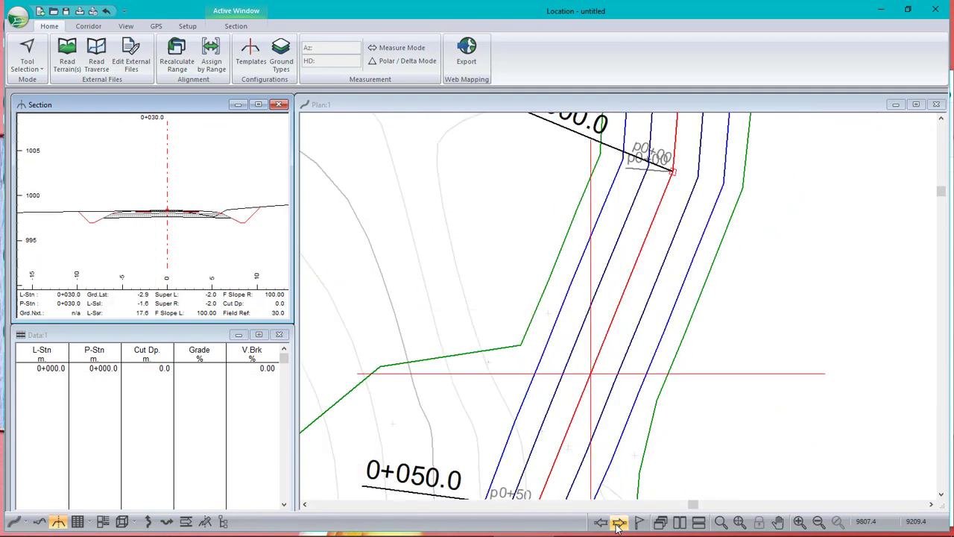
right_click(155, 390)
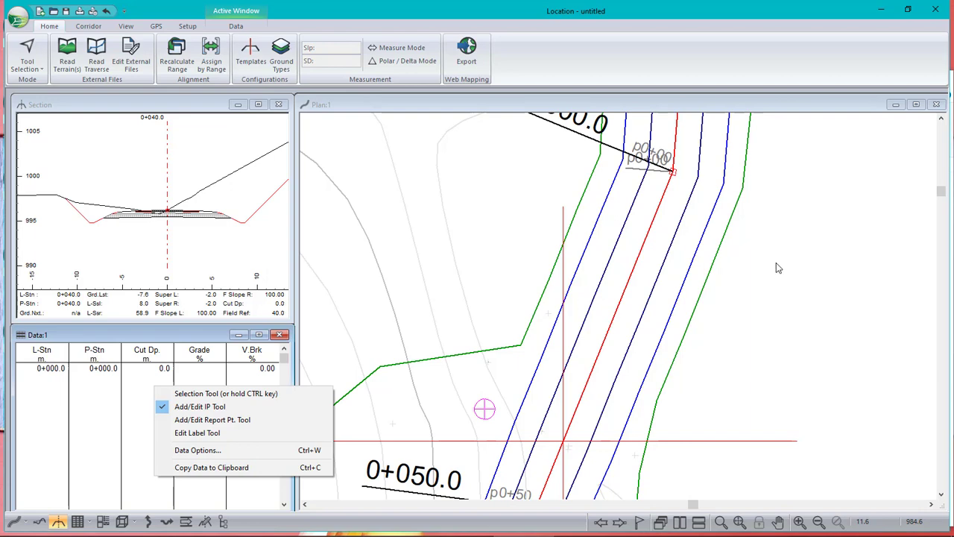
Switch to Terrain and locate the TruPulse (*.asc;*.txt;*.csv) format in the module setup's import formats.
click(426, 528)
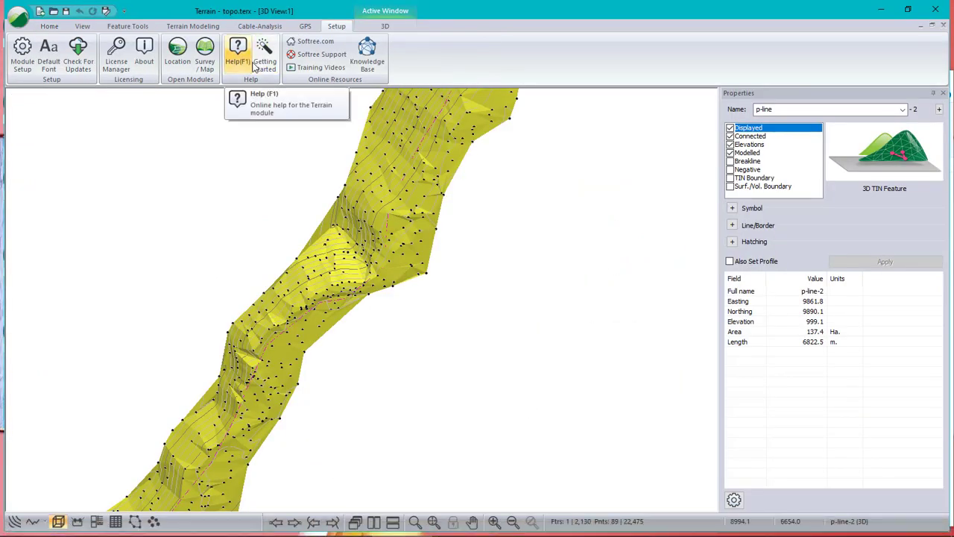
click(204, 26)
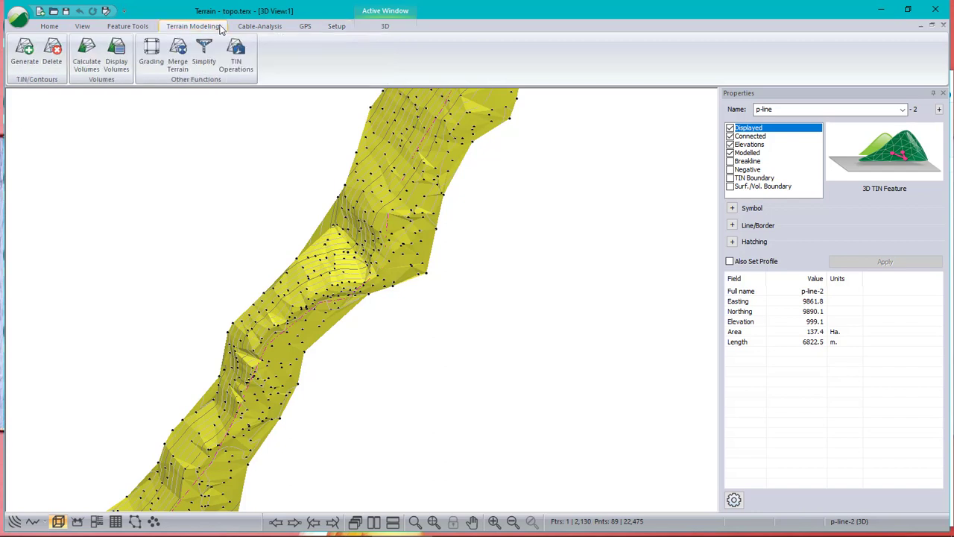
click(336, 27)
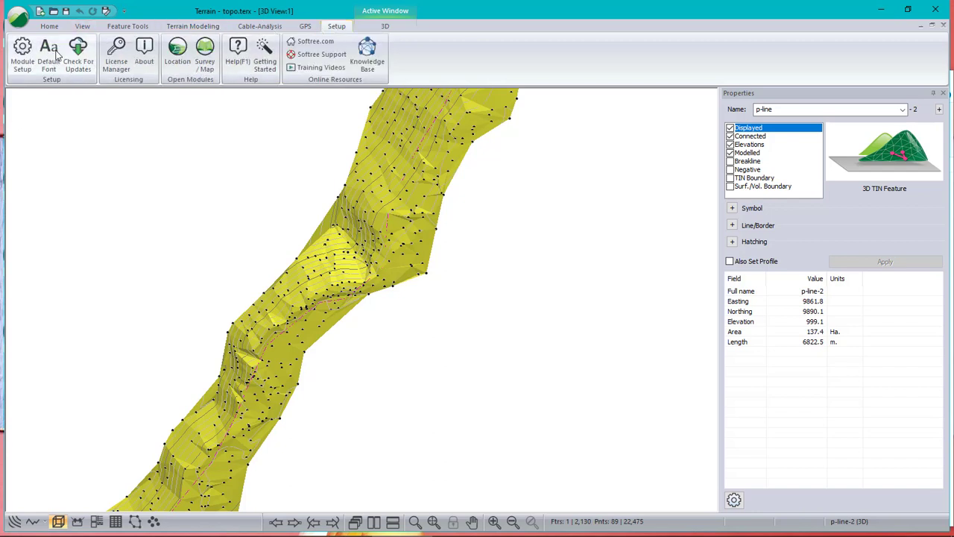
click(21, 65)
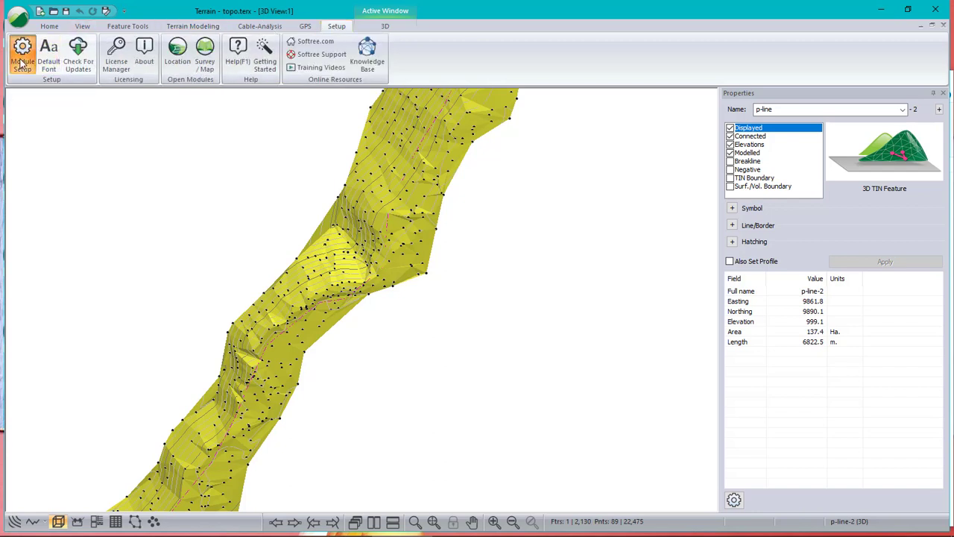
click(449, 158)
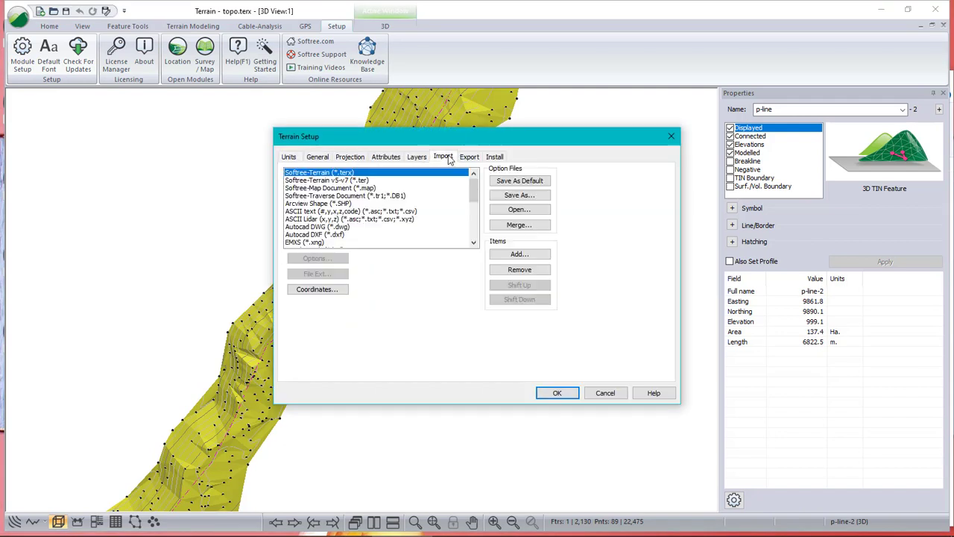
drag(473, 190, 473, 243)
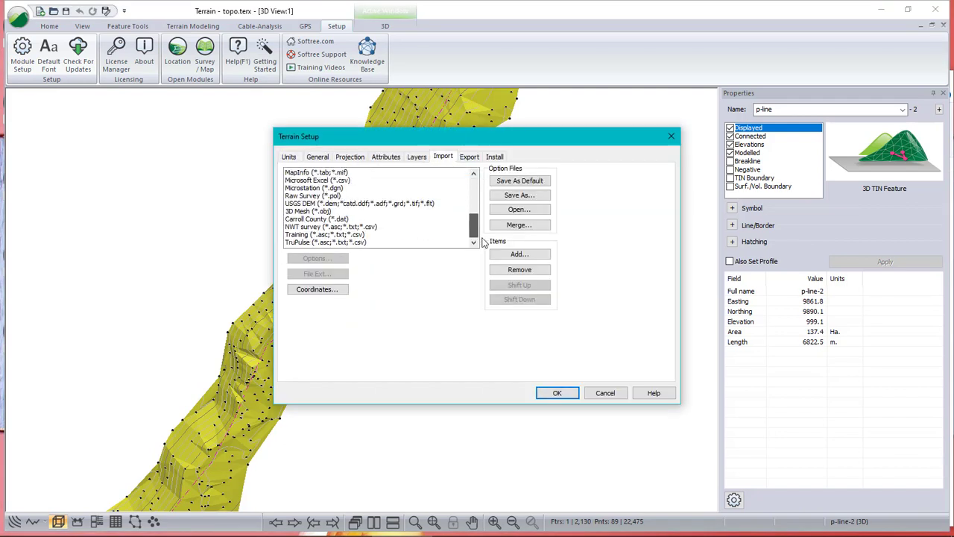
click(346, 243)
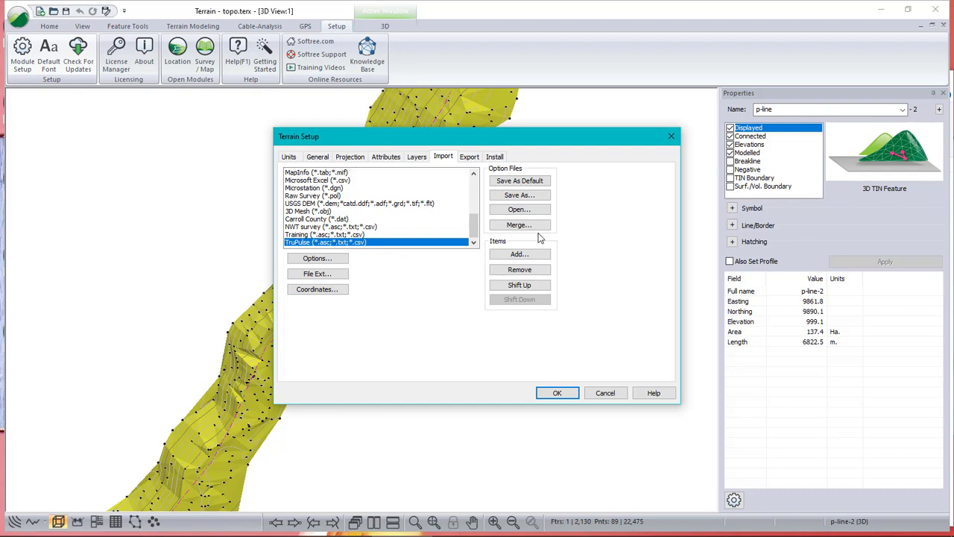
Try to save the import format options over the existing TruPulse2.iop file, but cancel the save.
click(526, 195)
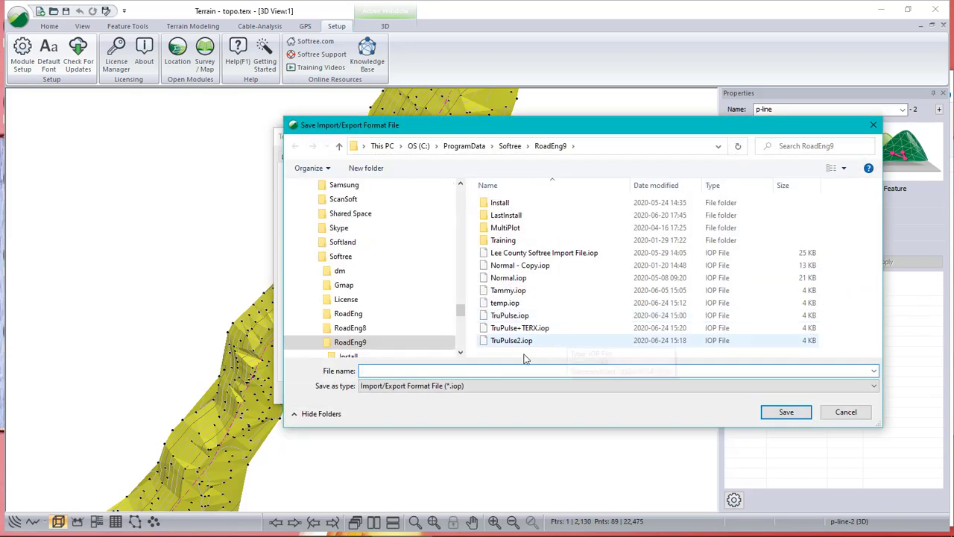
click(513, 341)
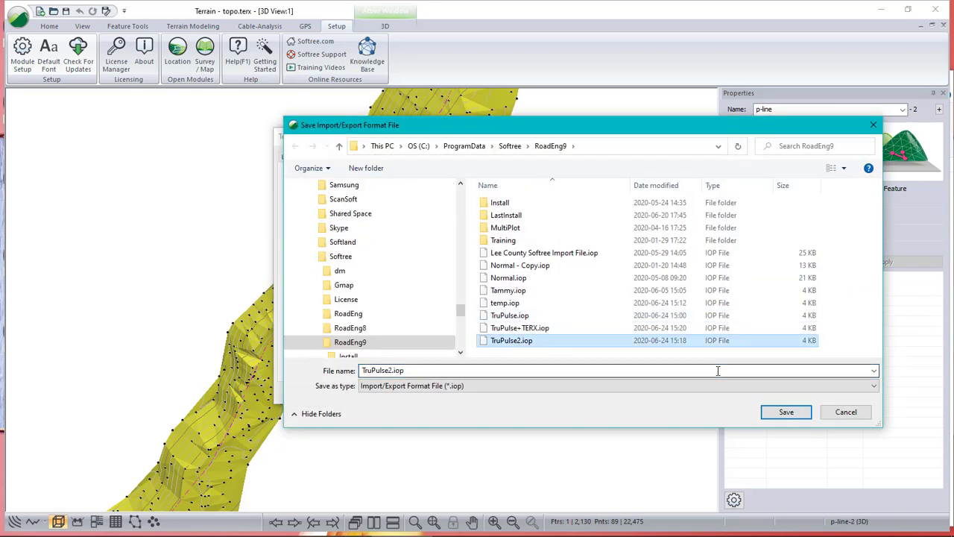
click(854, 414)
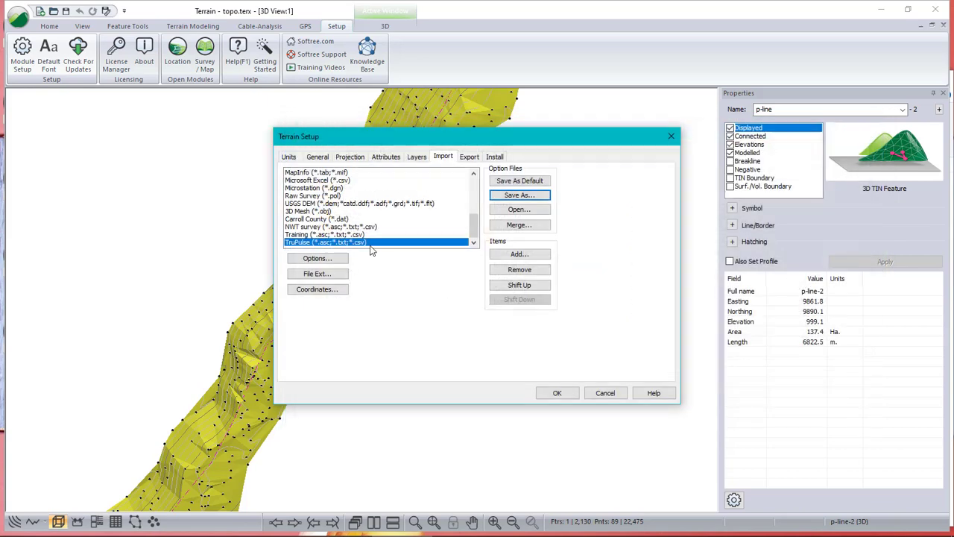
Remove every import format from Softree-Map Document through Training, keeping only the two Softree-Terrain formats and TruPulse.
scroll(324, 195, up, 5)
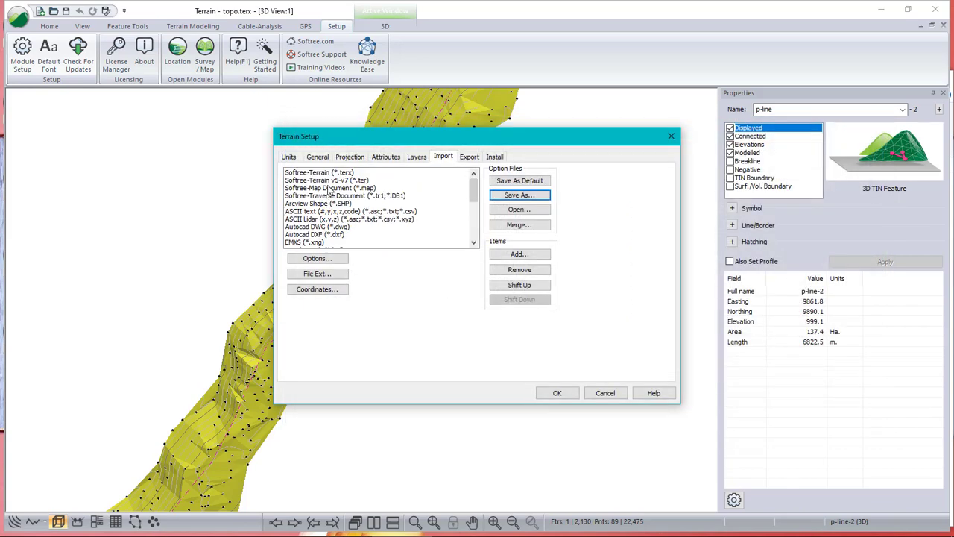
click(330, 189)
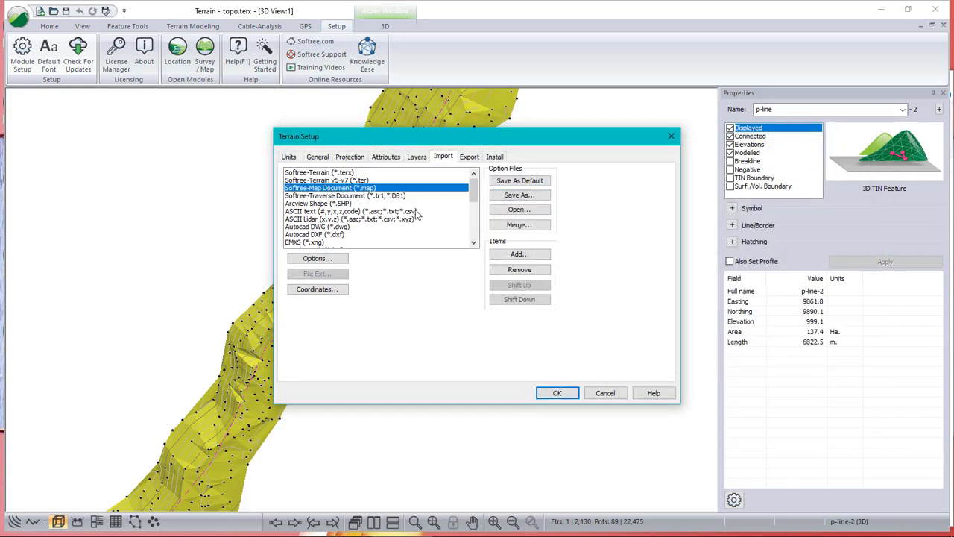
click(526, 269)
click(526, 269)
click(525, 270)
click(526, 271)
click(526, 271)
click(527, 272)
click(526, 272)
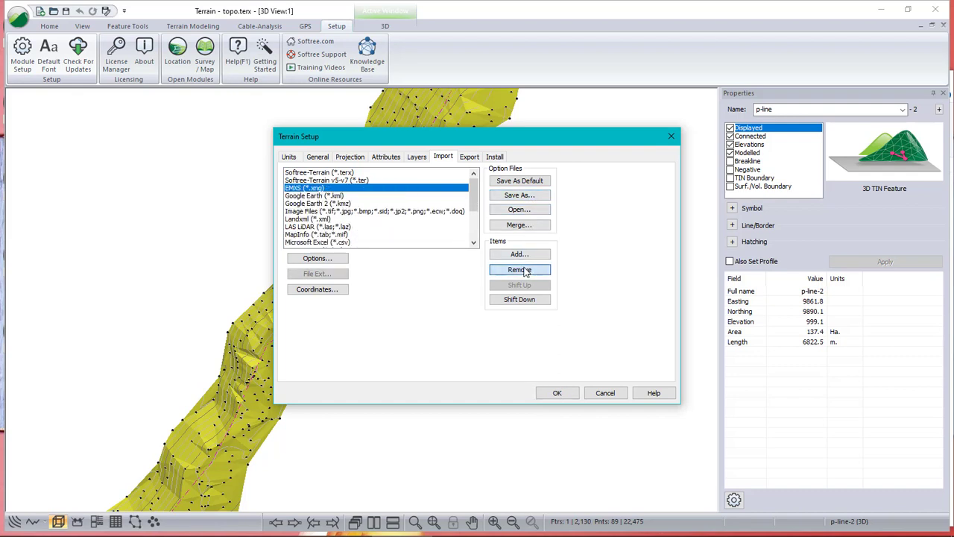
click(525, 271)
click(524, 271)
click(525, 271)
click(525, 271)
click(525, 271)
click(525, 271)
click(525, 271)
click(525, 271)
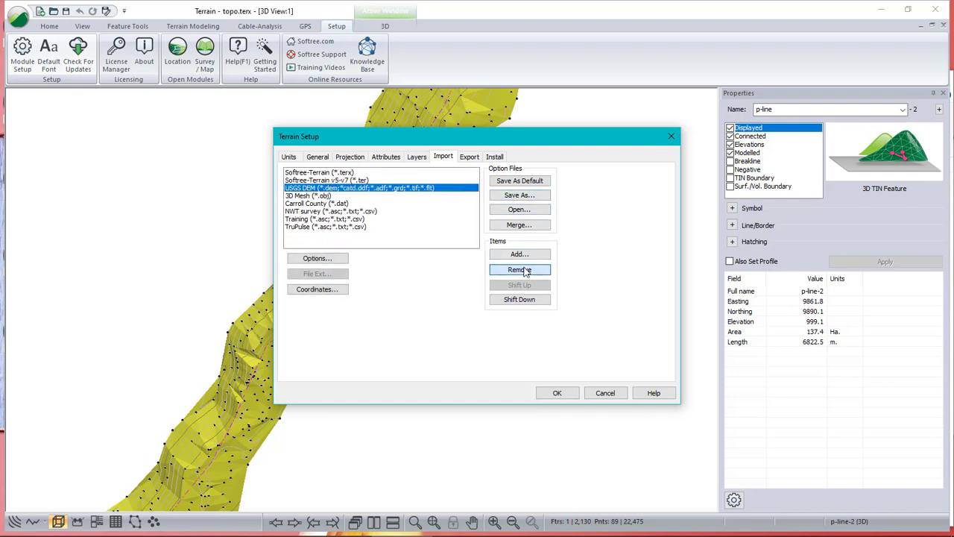
click(525, 272)
click(525, 271)
click(525, 272)
click(525, 271)
click(525, 271)
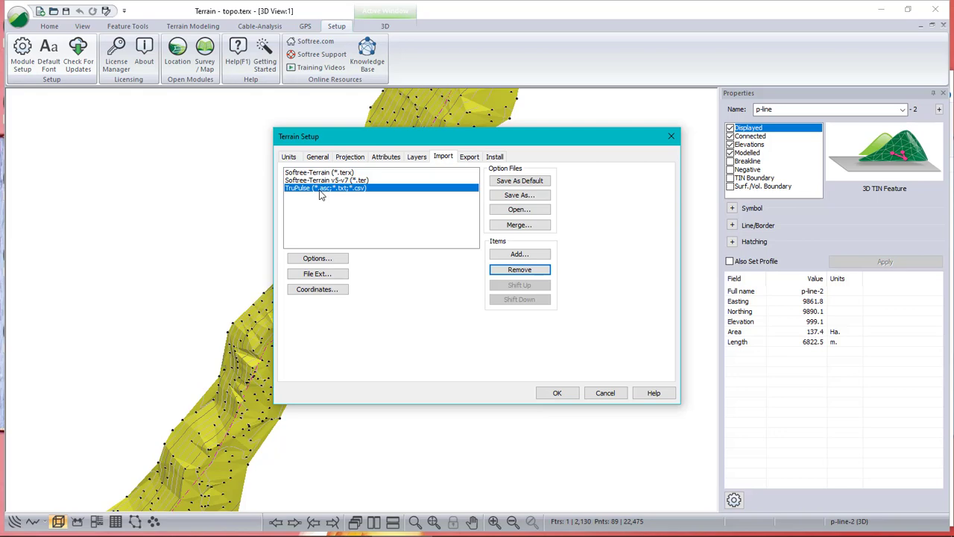
Check the ImportTruPulseData folder for an .iop format file to merge, and discard the Terrain setup changes.
click(518, 227)
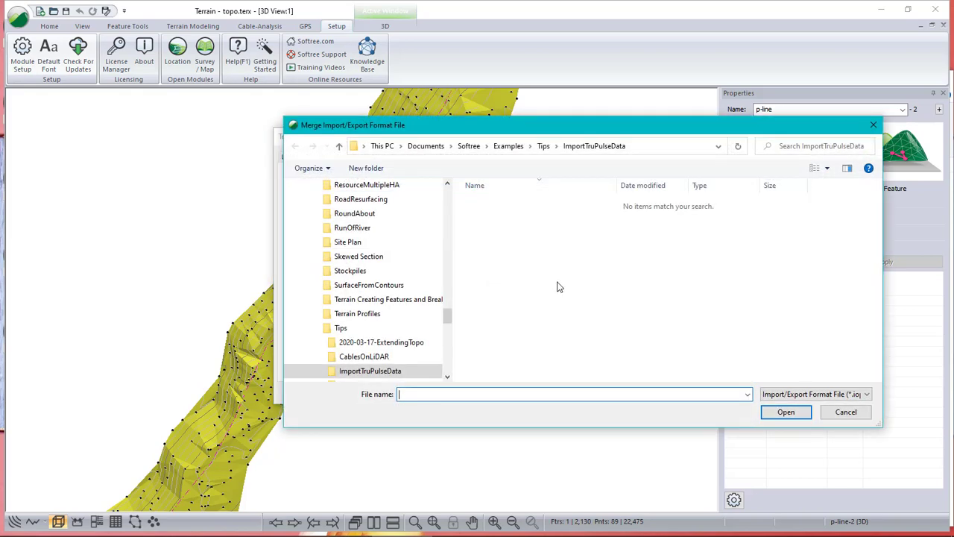
click(812, 394)
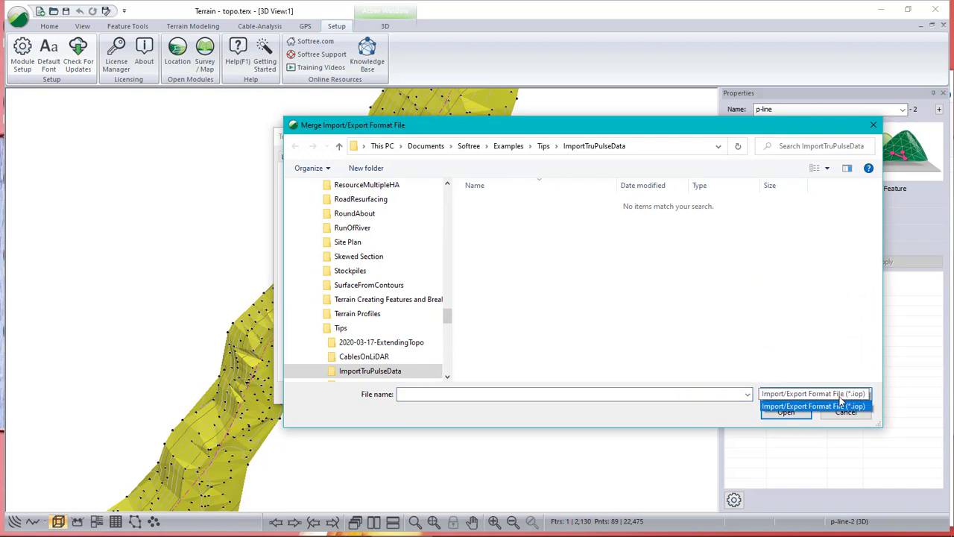
click(841, 406)
click(851, 412)
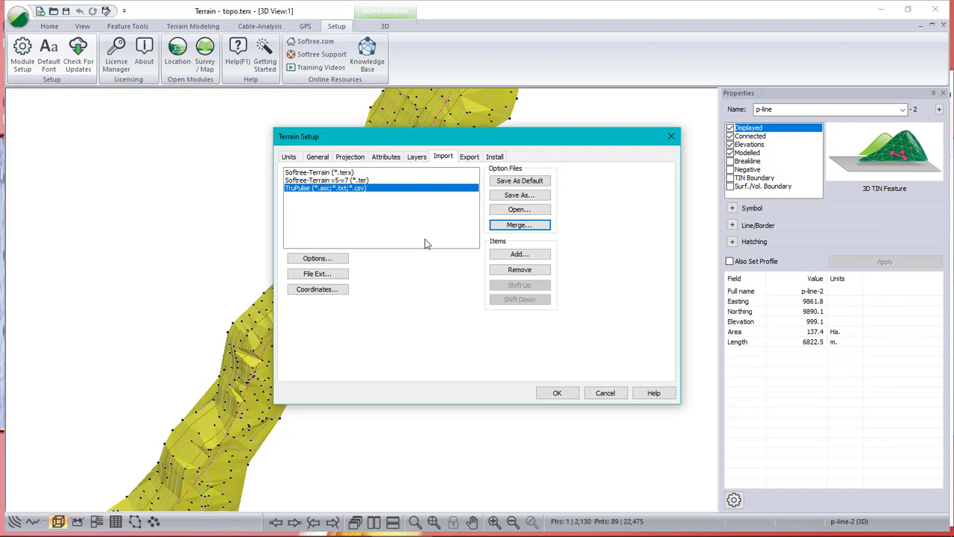
click(607, 397)
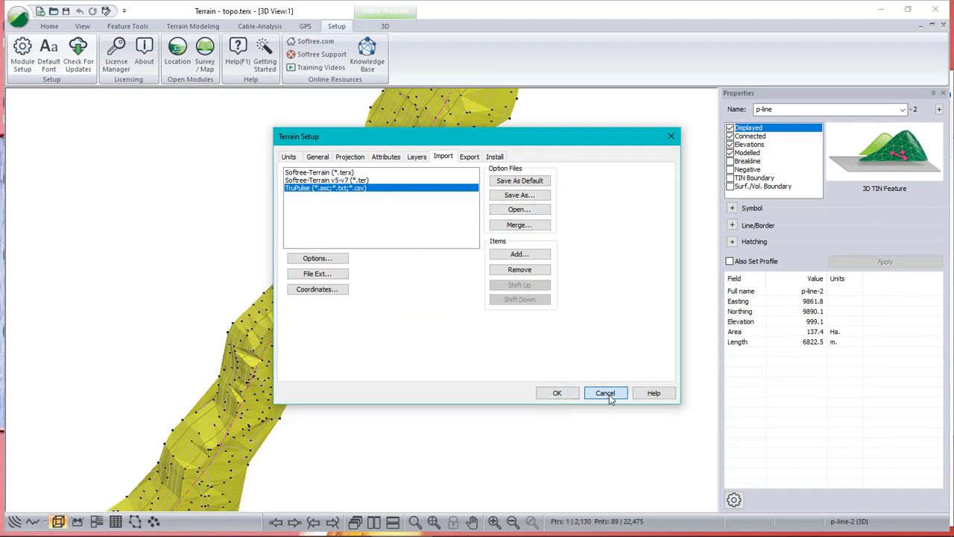